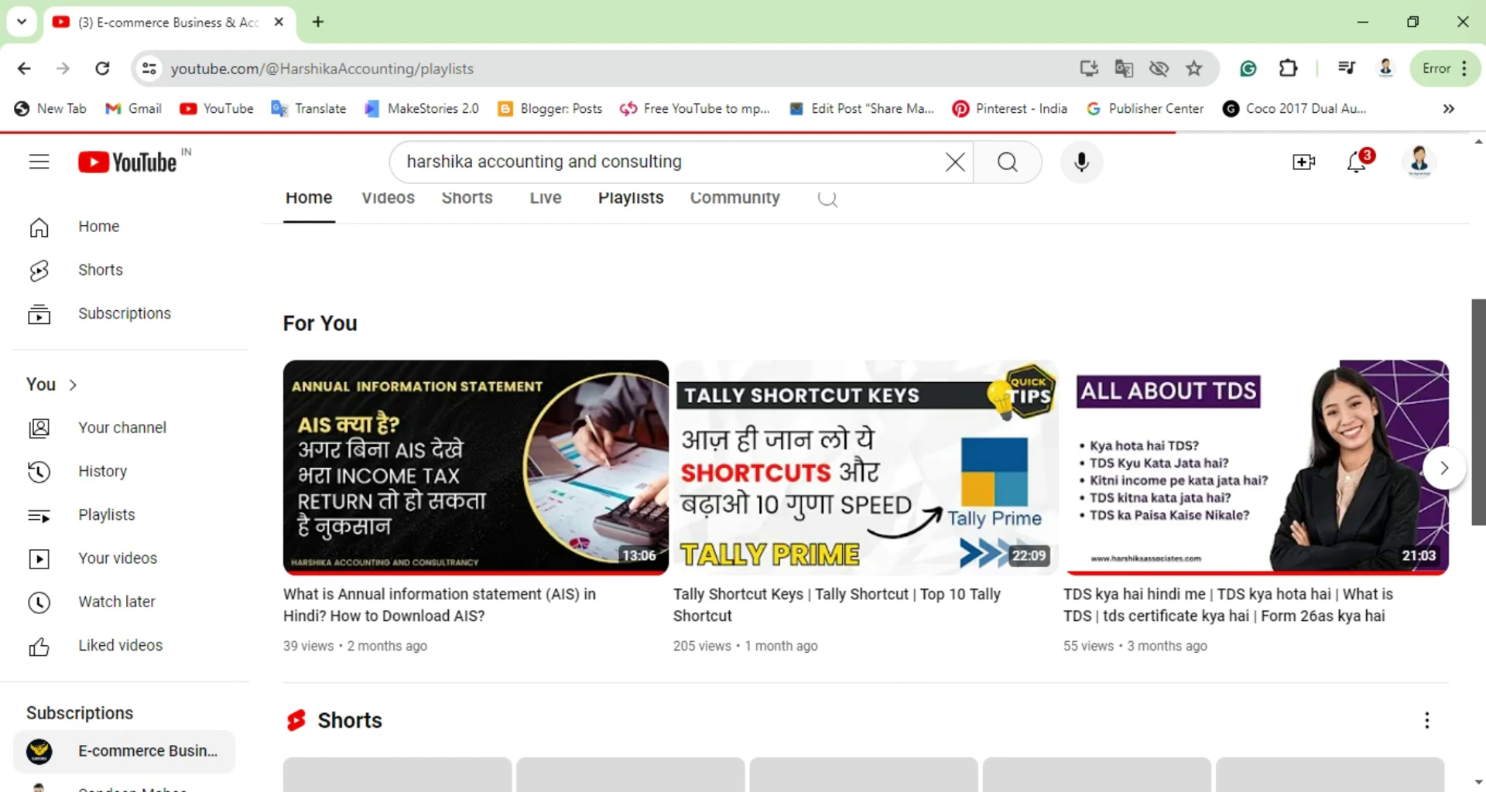
left_click(878, 689)
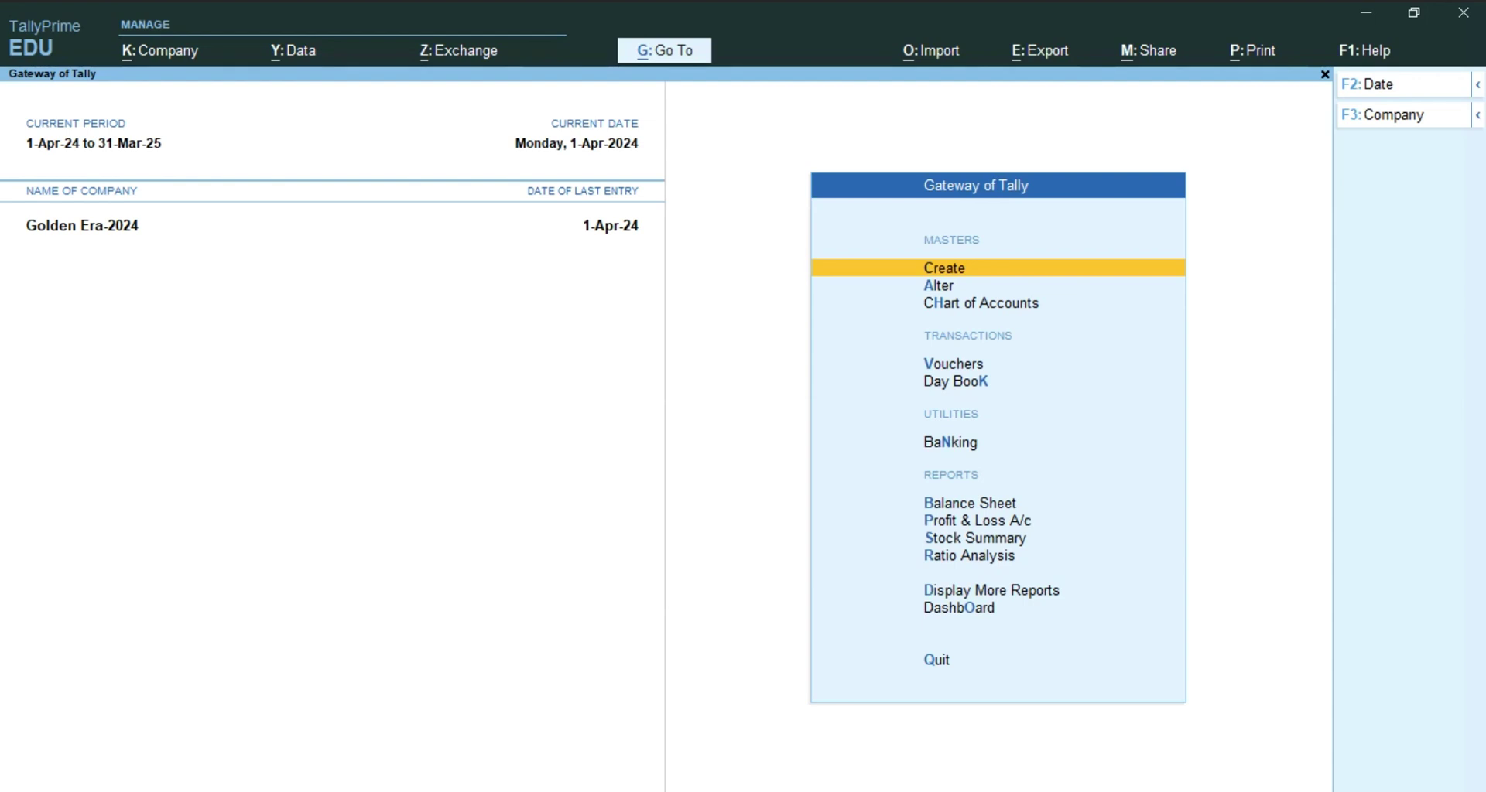
- View the Profit & Loss A/c report in TallyPrime, and return to the Gateway of Tally without quitting
key("p")
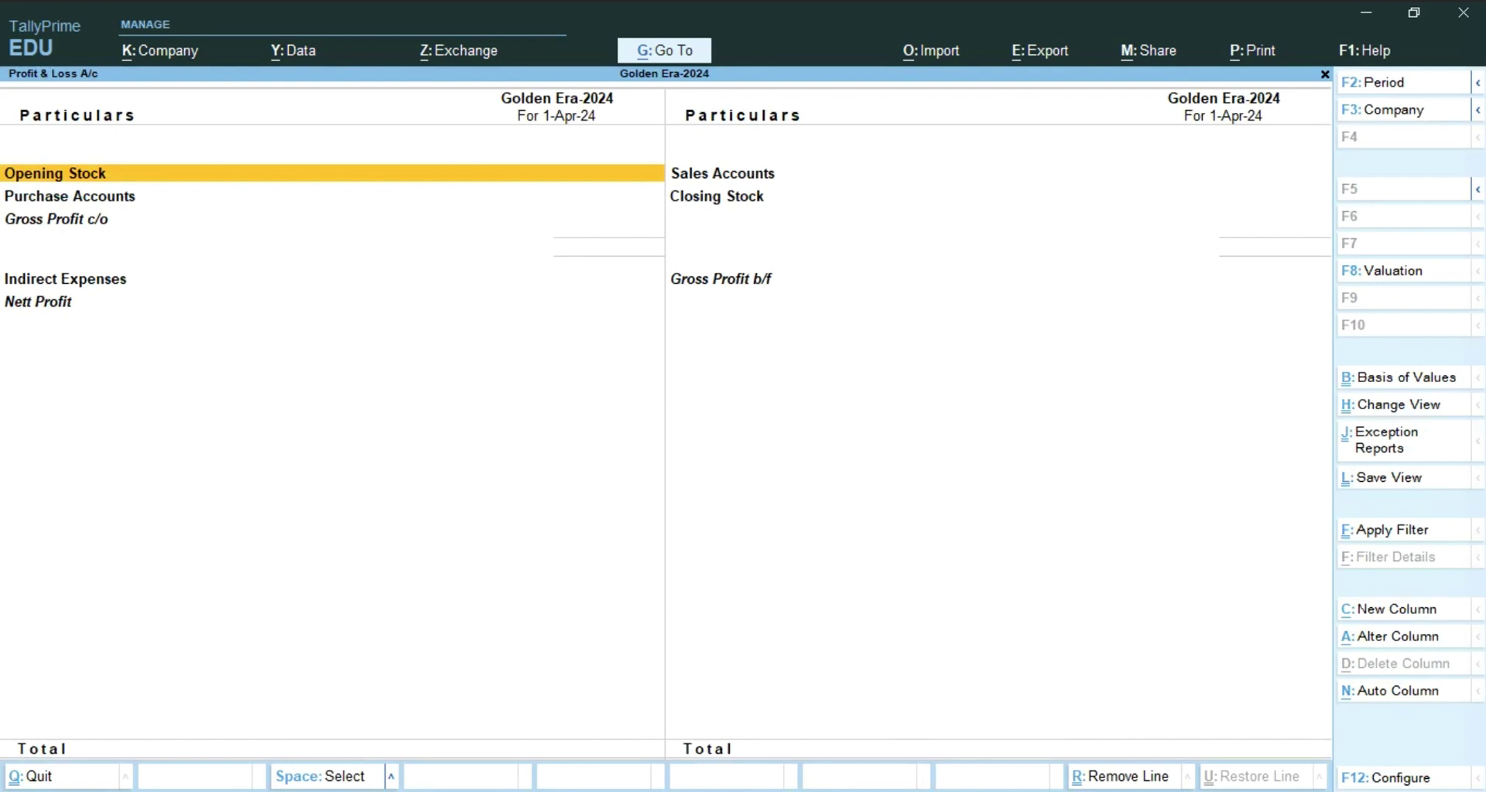
key("Escape")
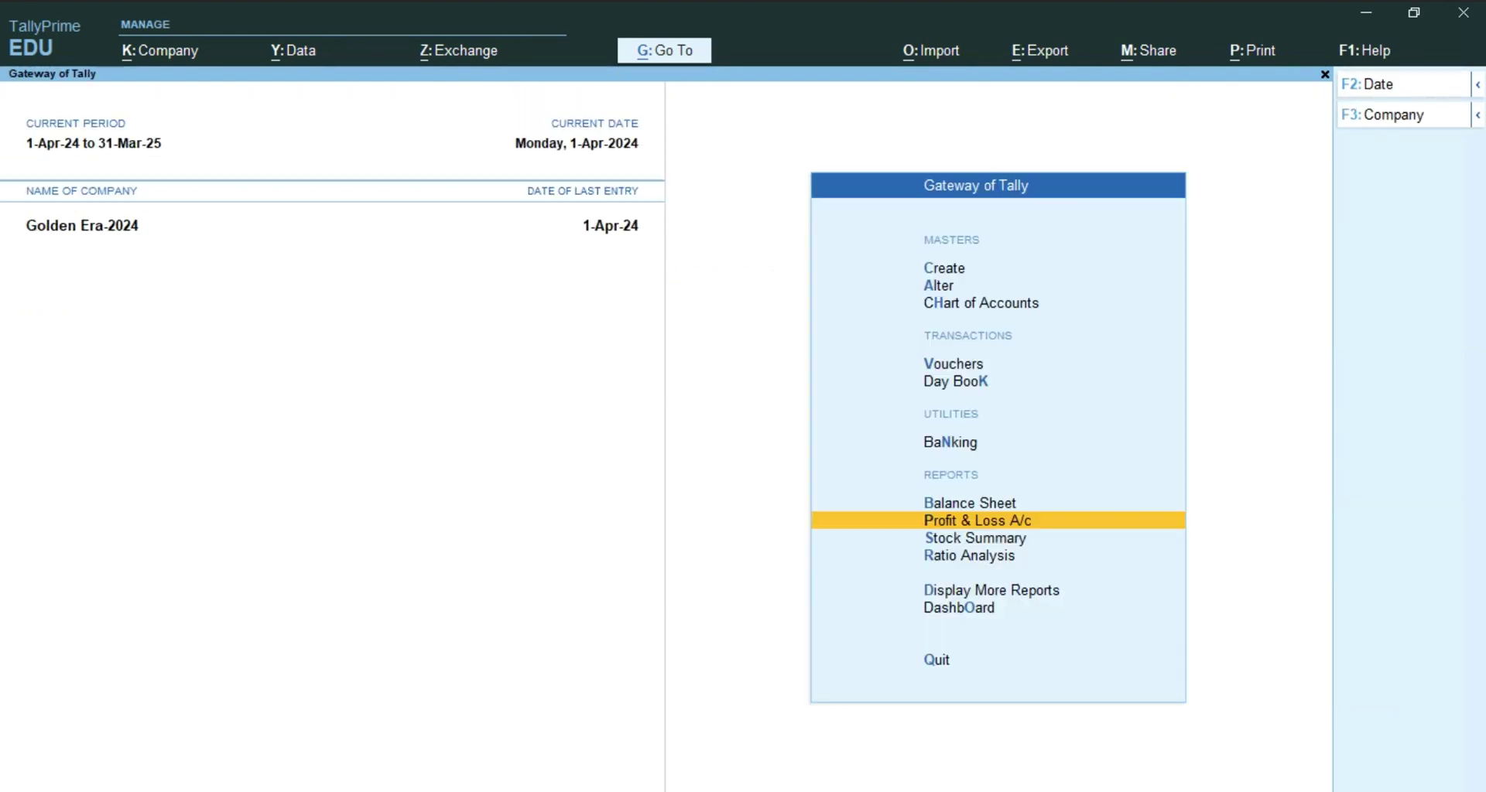
key("Escape")
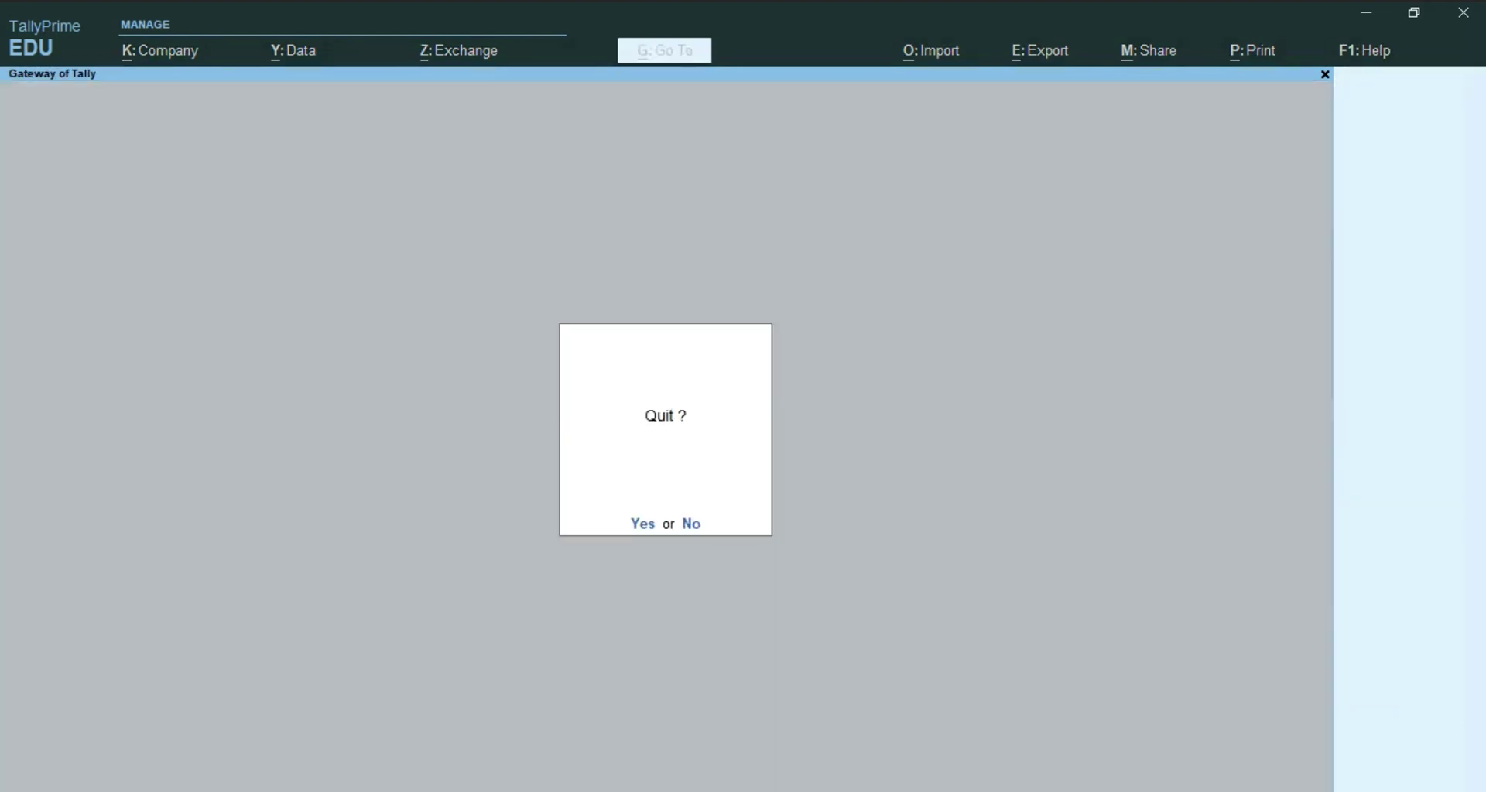
key("n")
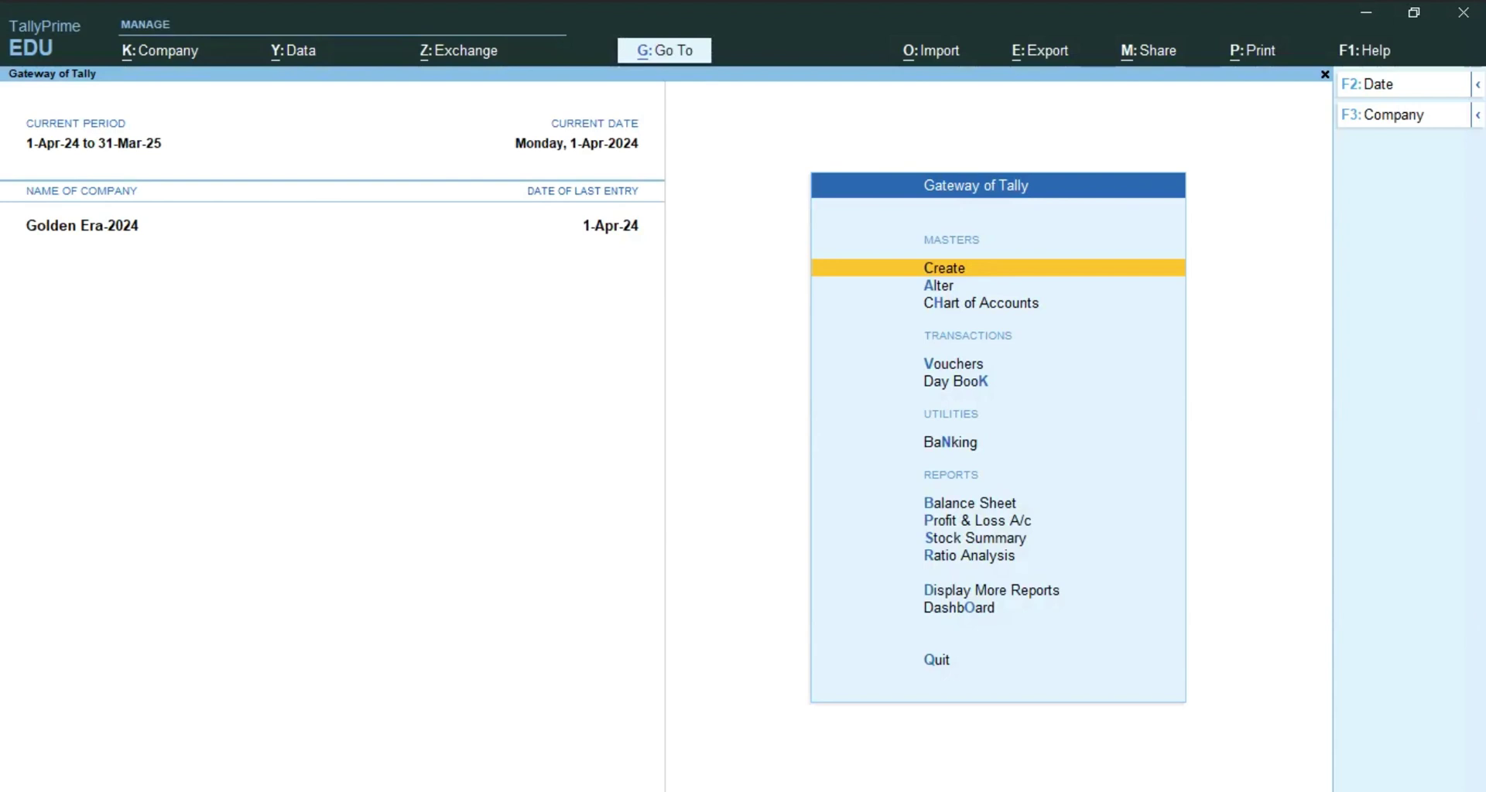
- Start a purchase voucher with supplier invoice number hhhd and invoice date 1-Apr-24
key("v")
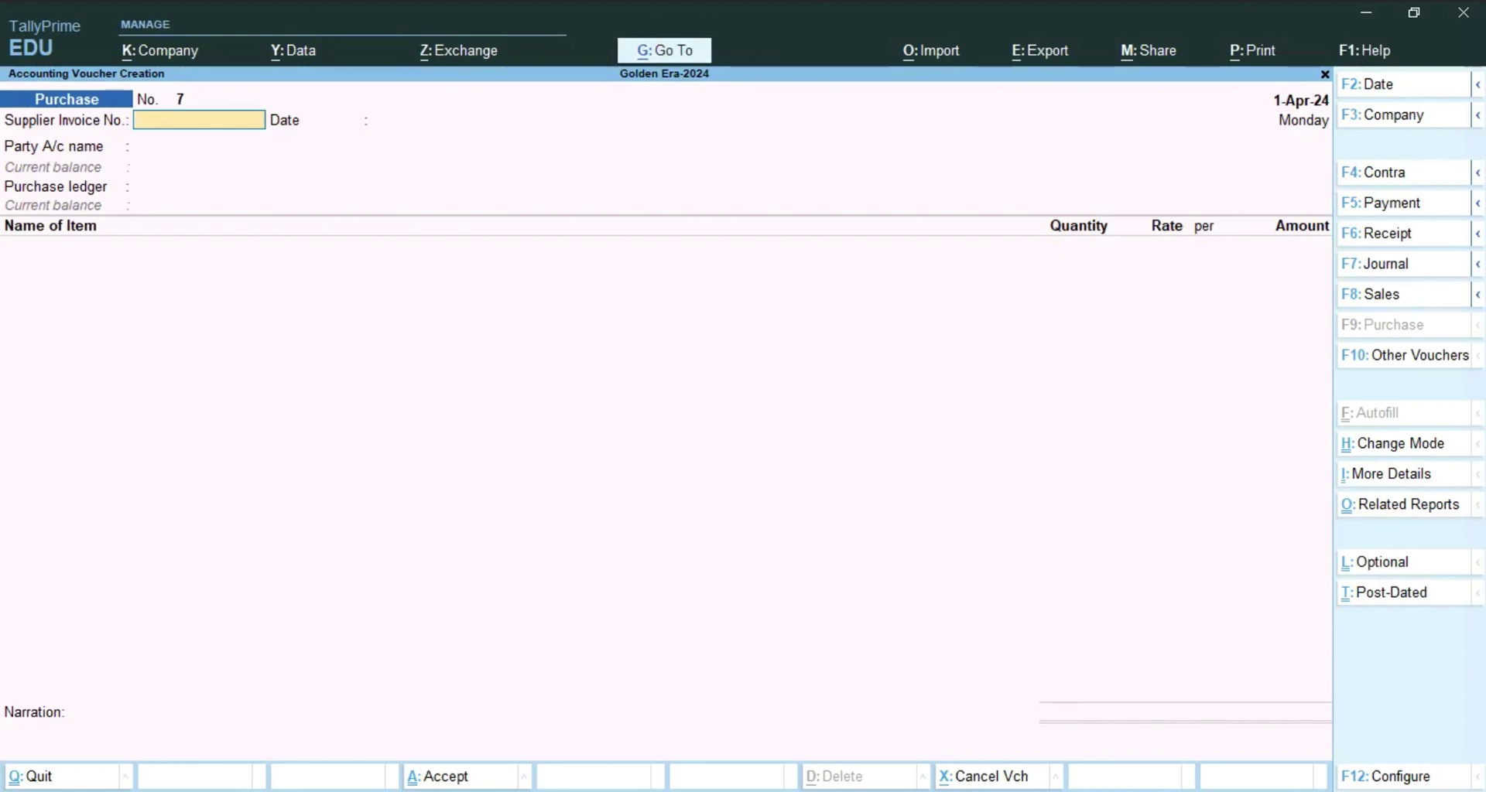
type("hdgg")
key("Return")
key("Return")
type("hhhd")
key("Return")
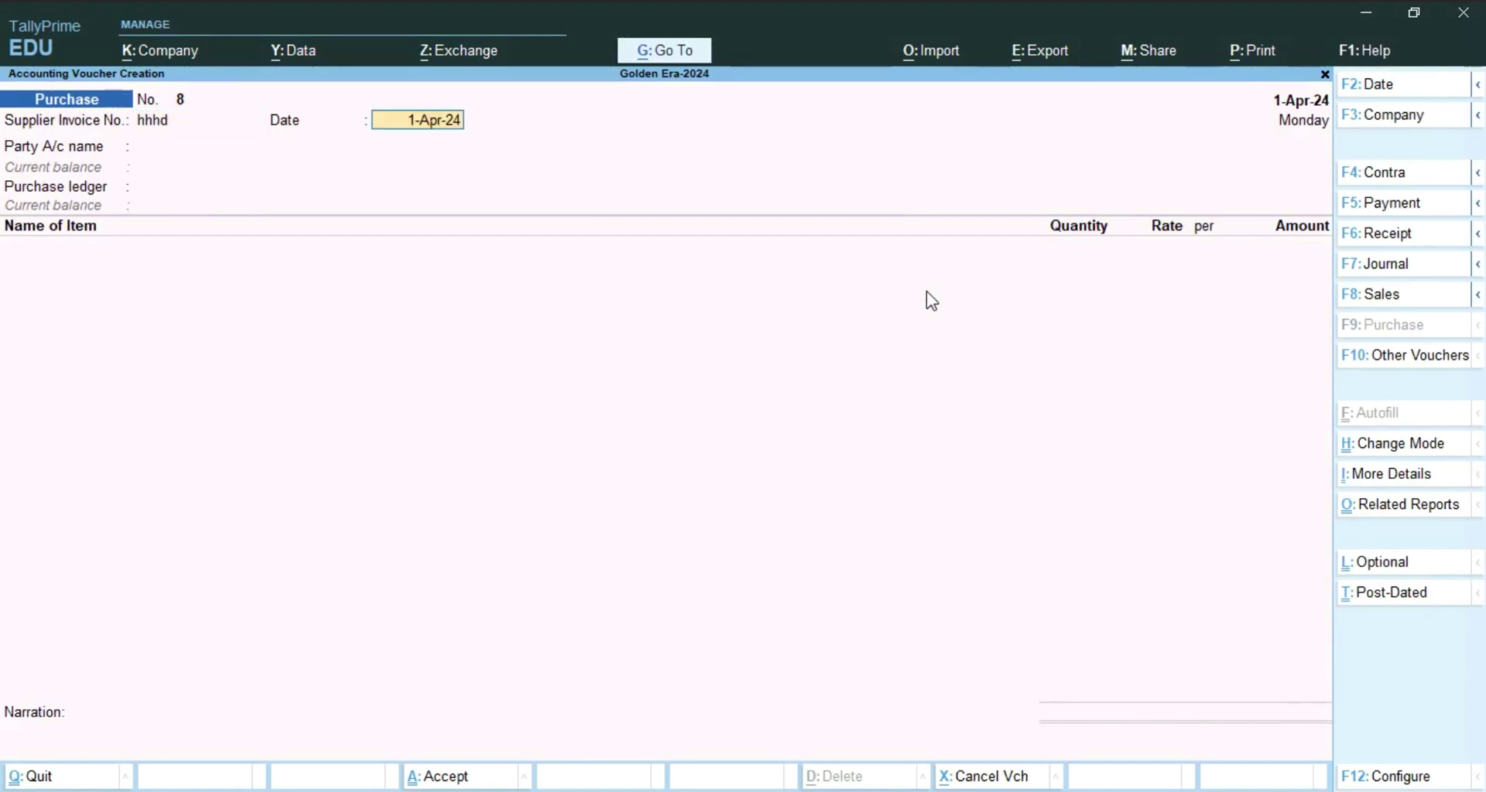
key("Return")
- Choose Abc as the purchase voucher's party with its default party details, and Purchase as the purchase ledger
key("Down")
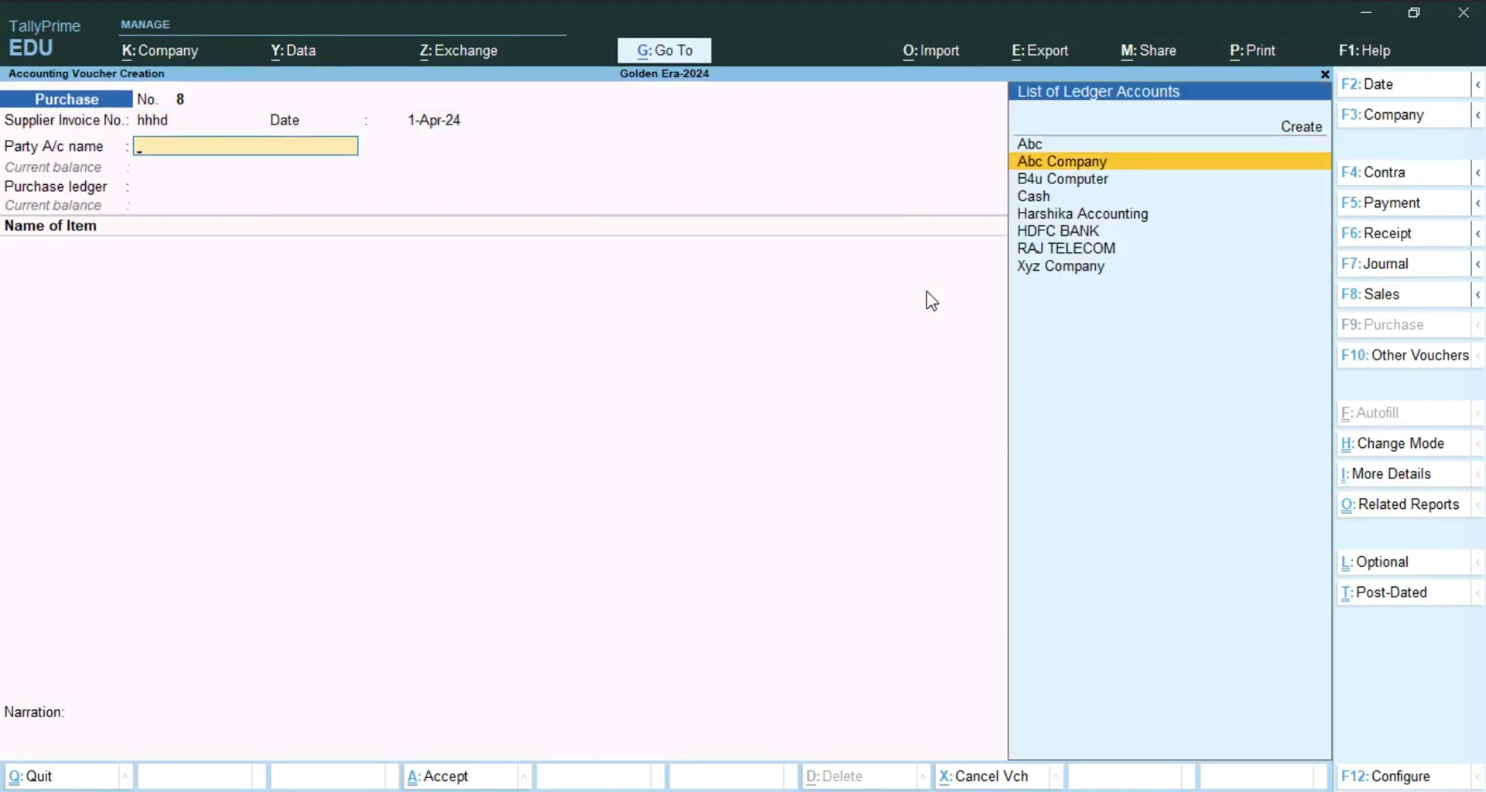
key("Up")
key("Return")
key("Escape")
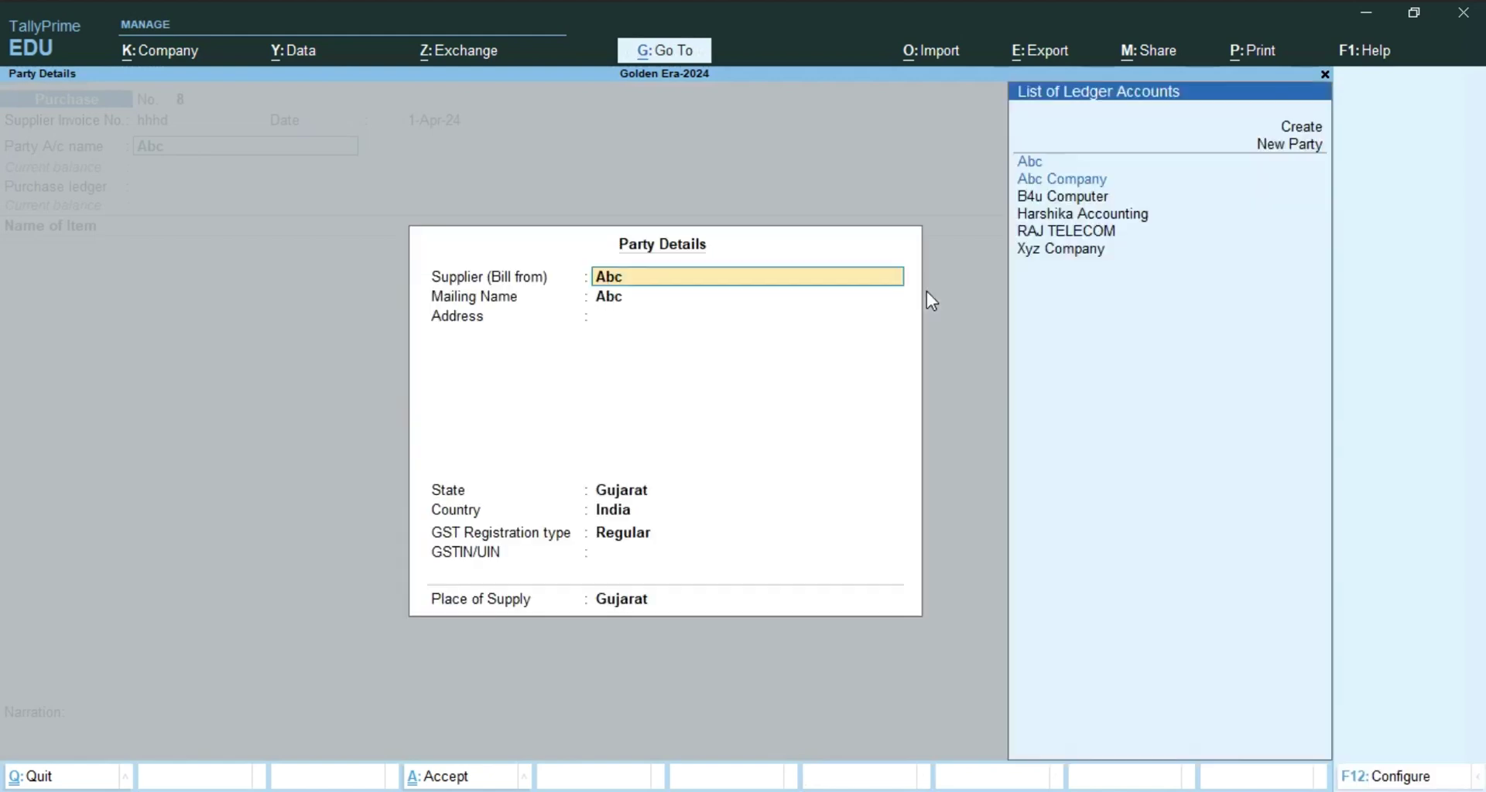
key("ctrl+a")
key("Return")
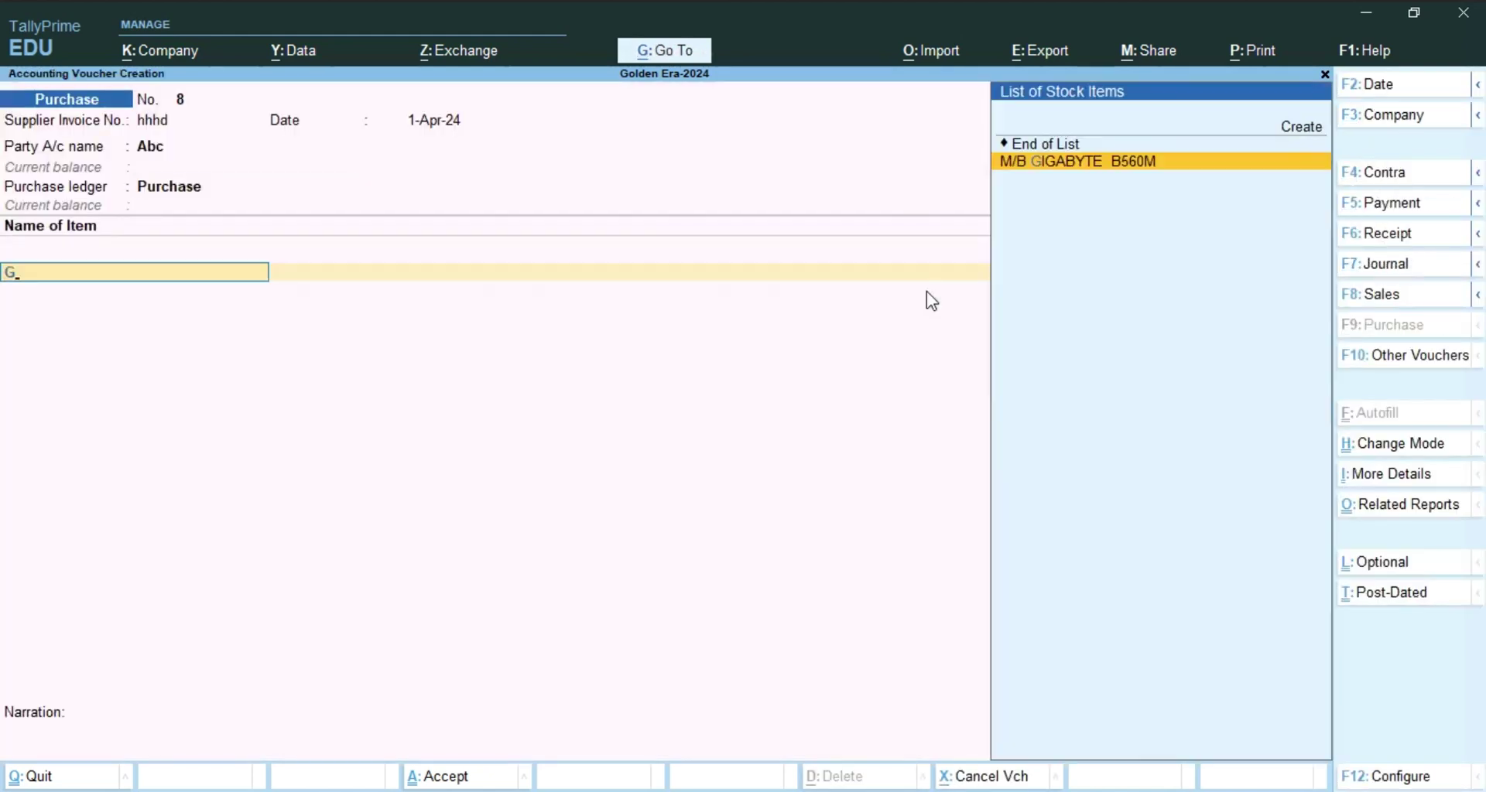
- Add 15 NOS of M/B GIGABYTE B560M at a rate of 5,000 to the purchase, accepting the GST details as per Masters/Company
key("Return")
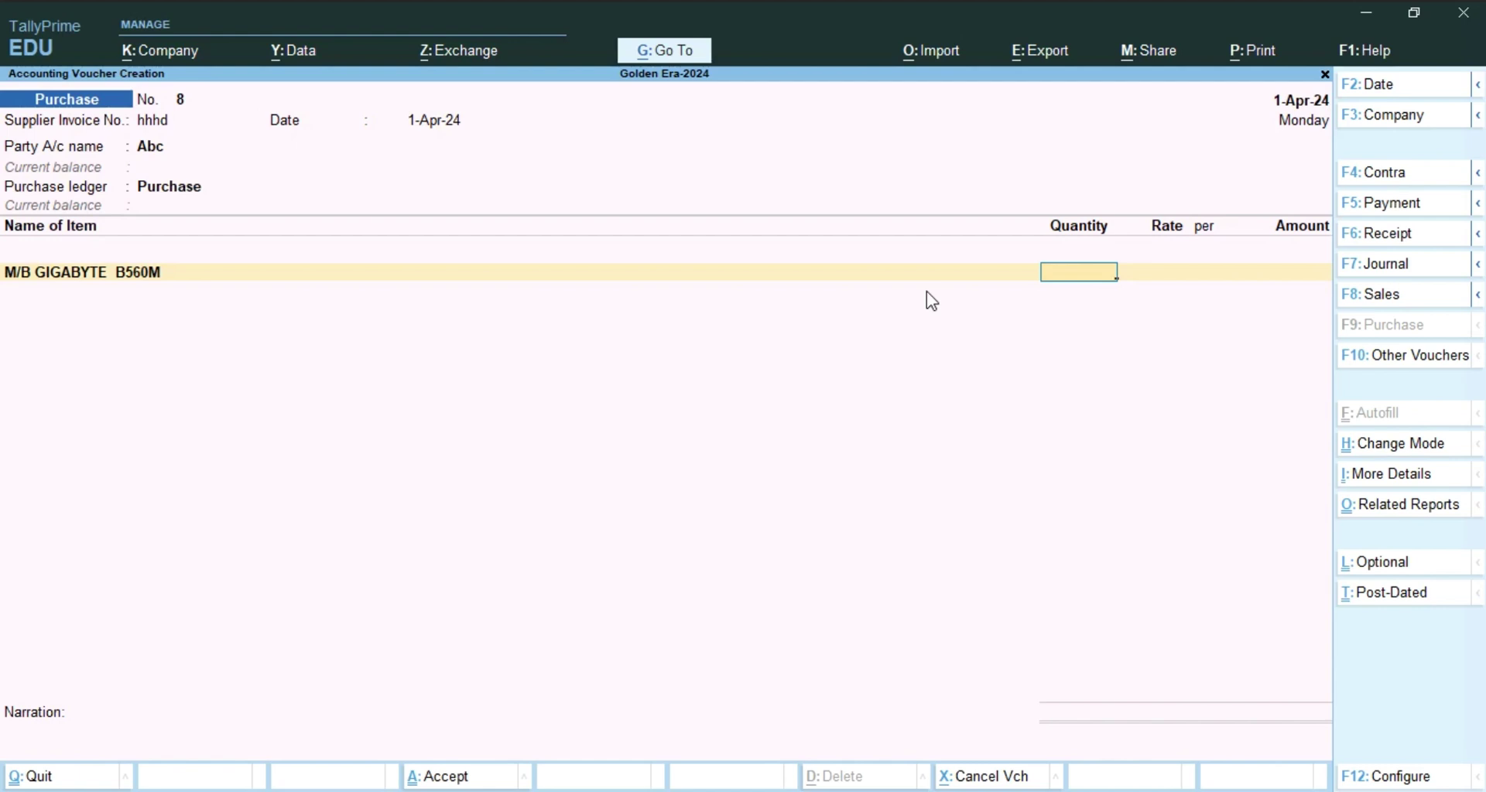
type("15")
key("Return")
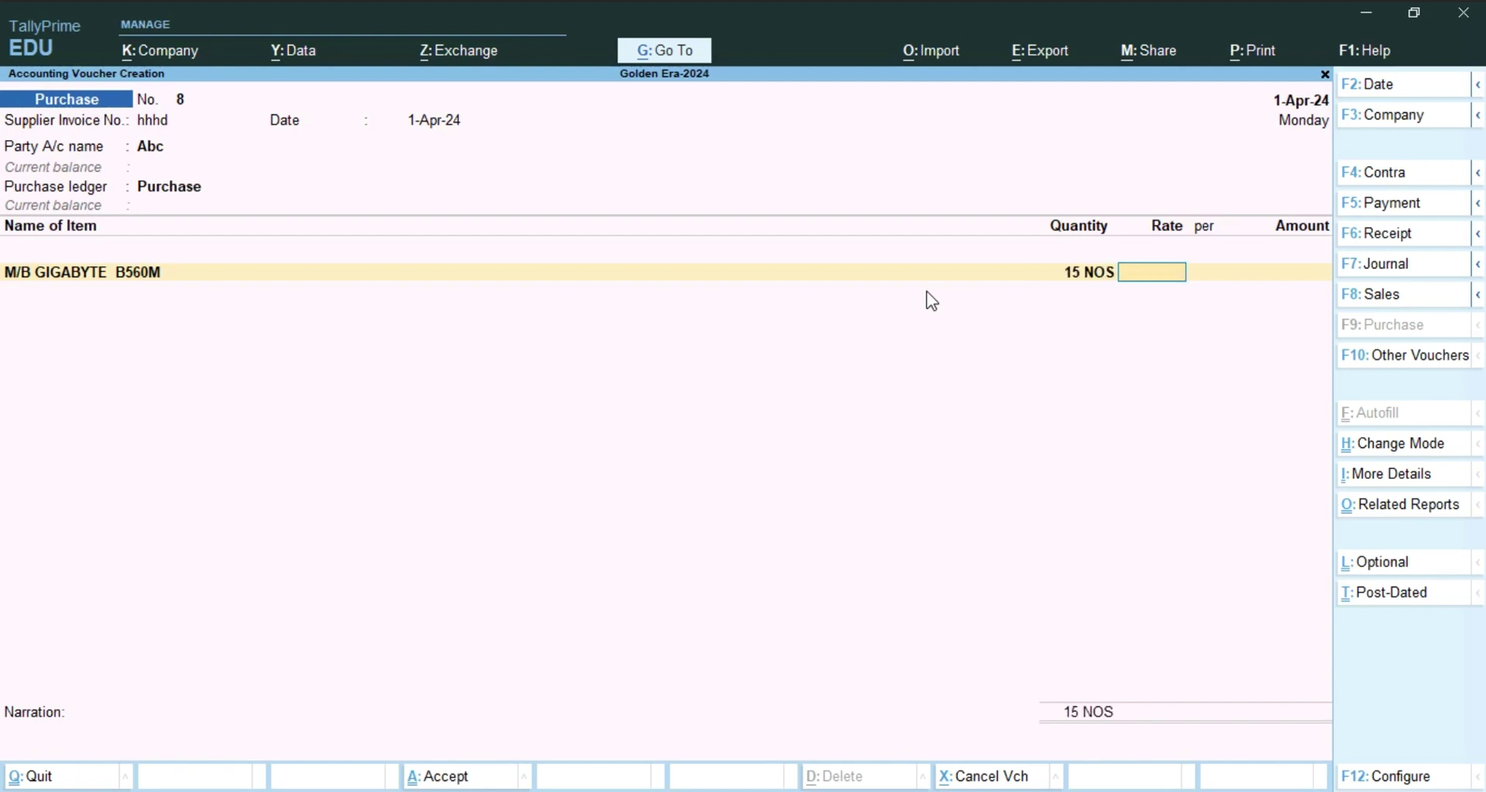
type("5000")
key("Return")
key("Return")
key("Return")
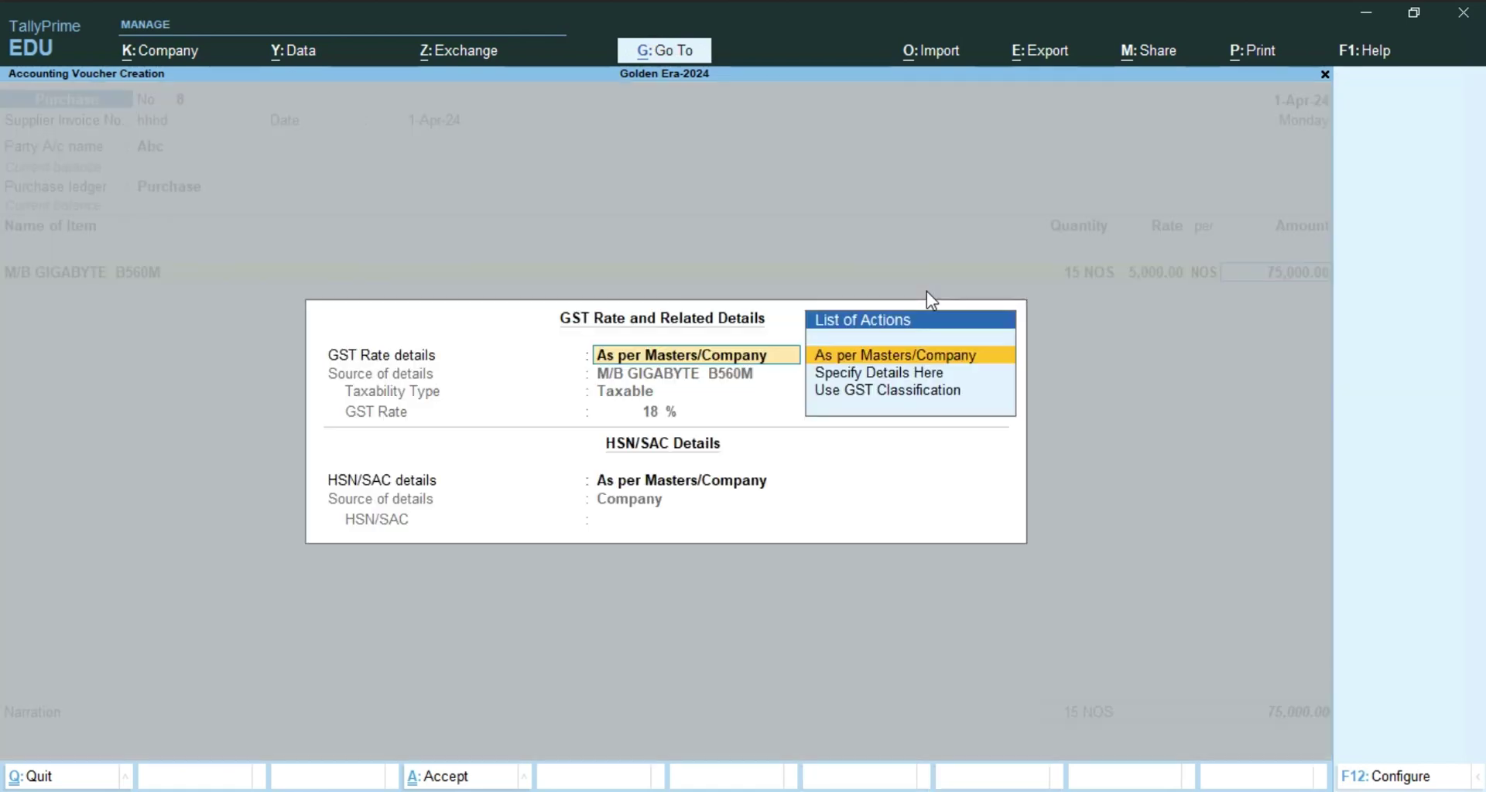
key("ctrl+a")
- Add the CGST and Sgst tax ledgers to the purchase voucher and save it
type("Cg")
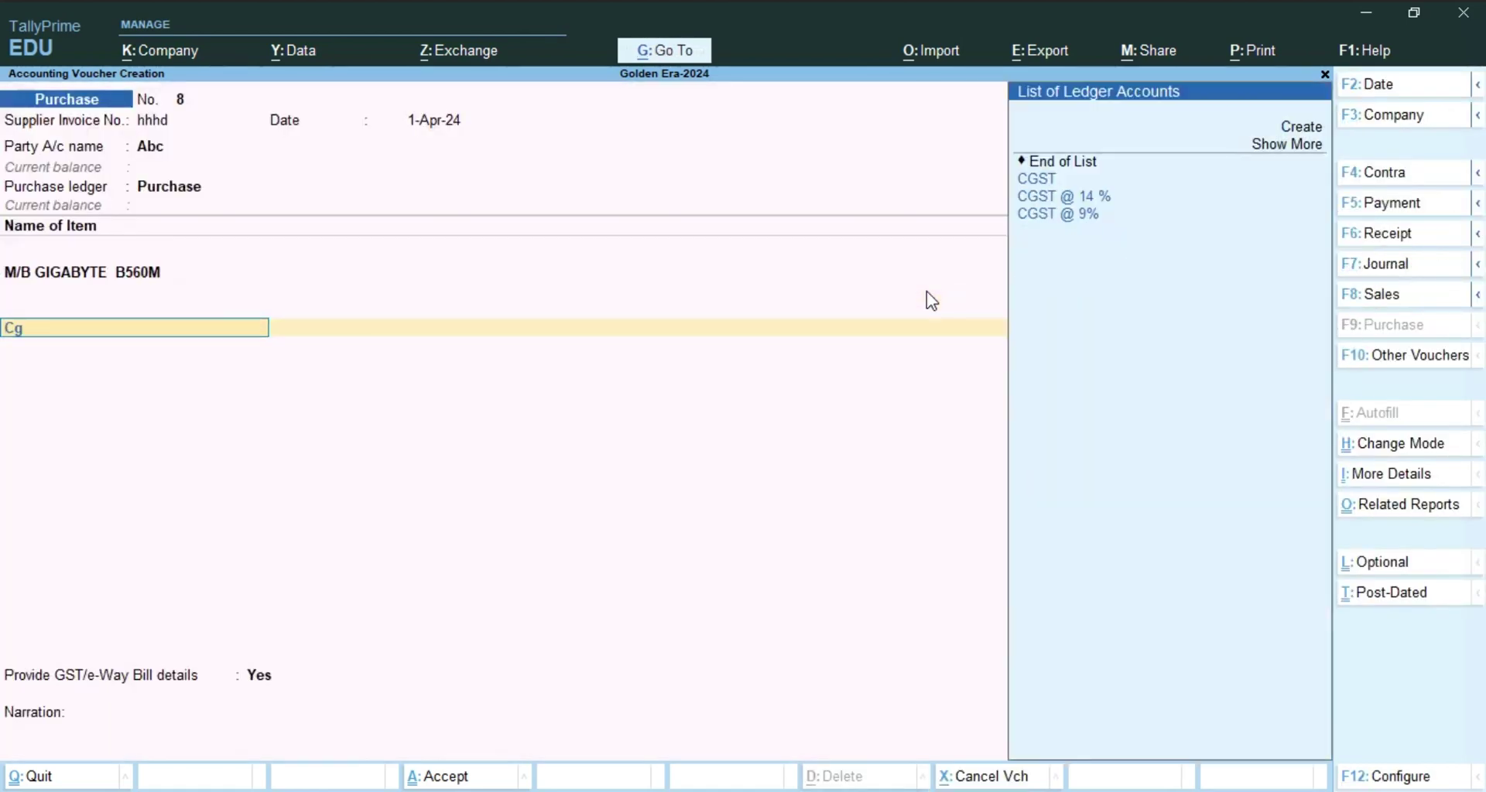
key("Return")
type("Sg")
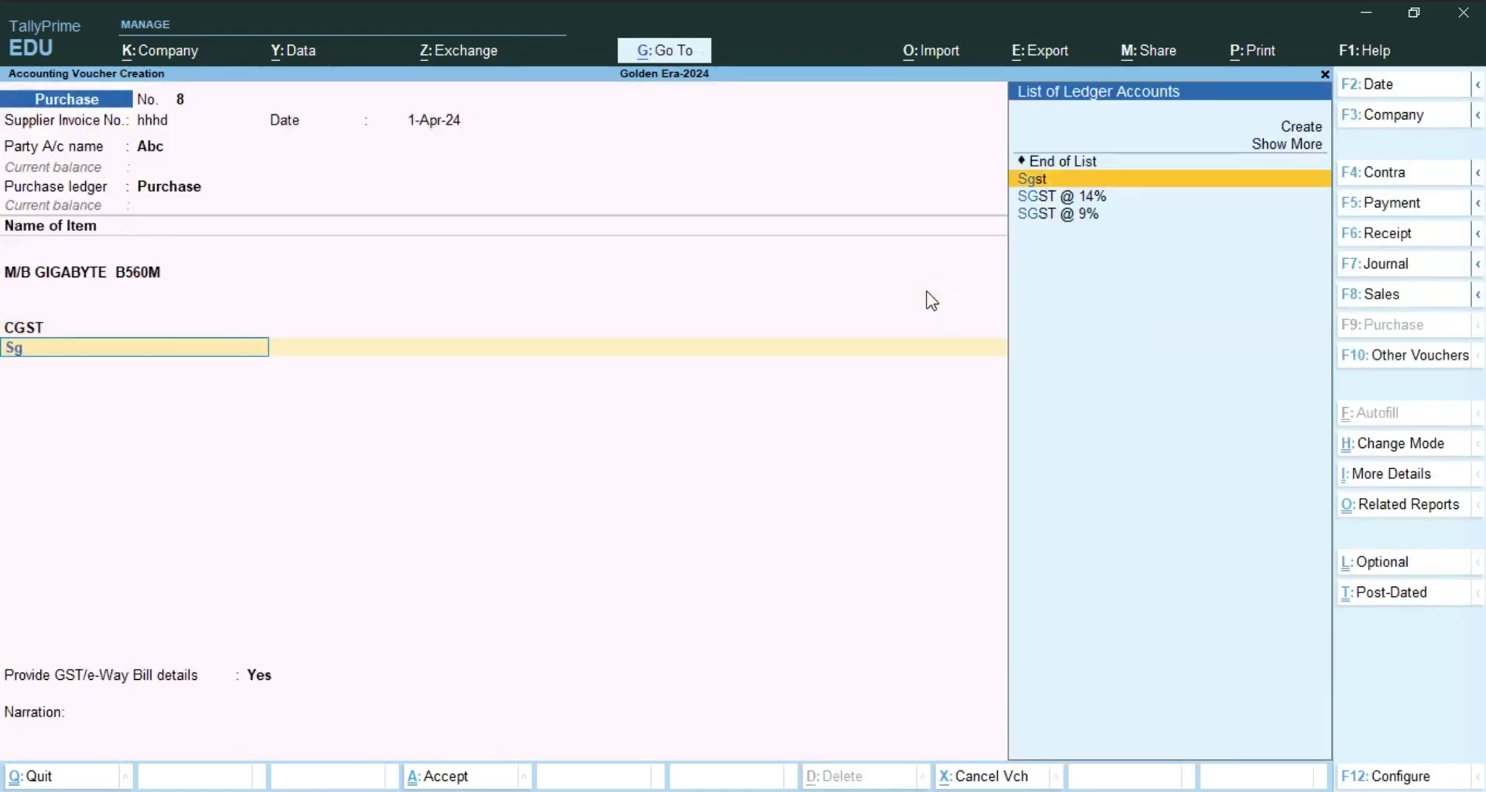
key("Return")
key("ctrl")
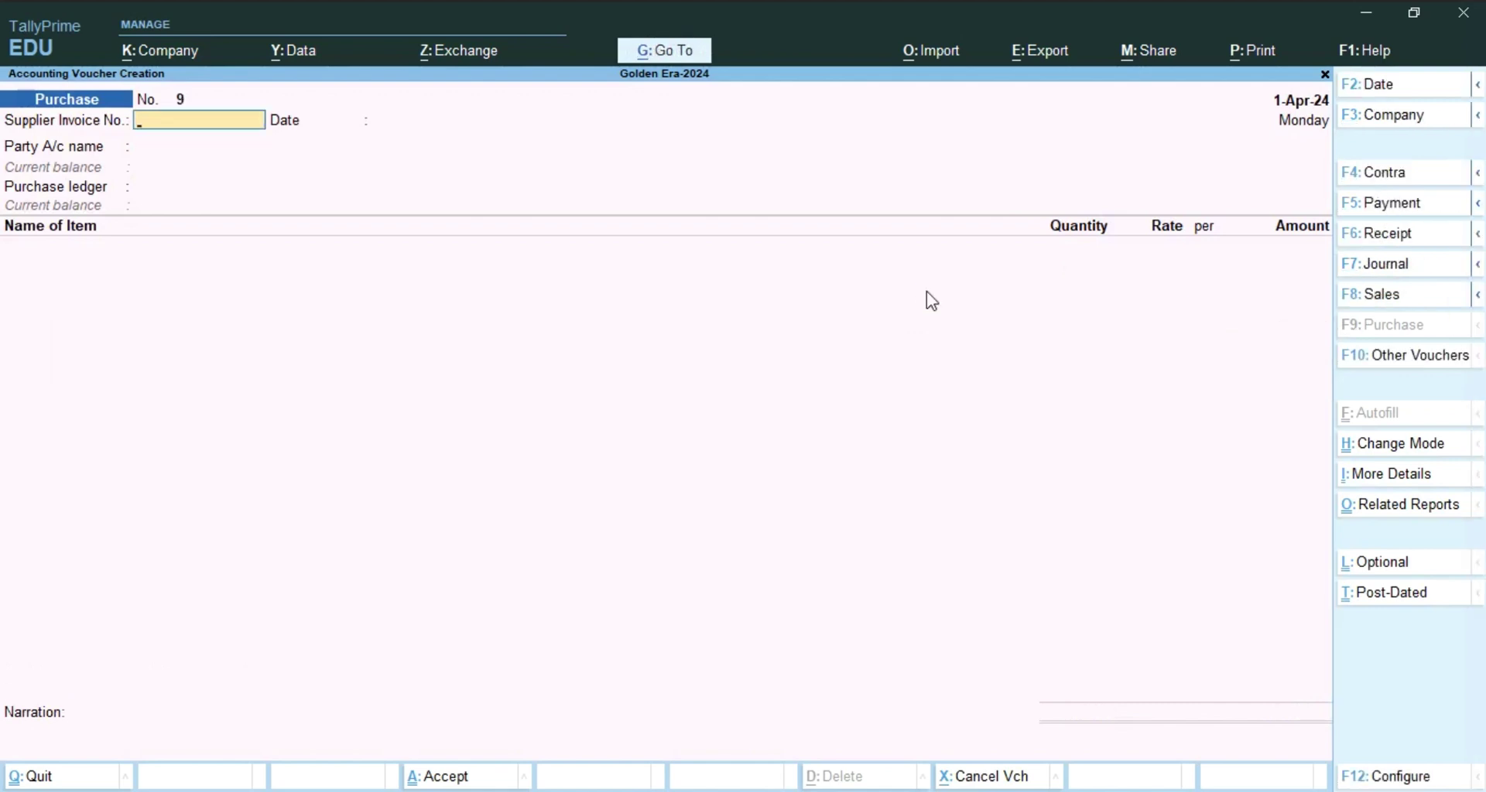
- Start a sales voucher for B4u Computer with its default party details and the Sales ledger, leaving the reference number and date blank
key("F8")
key("Return")
key("Return")
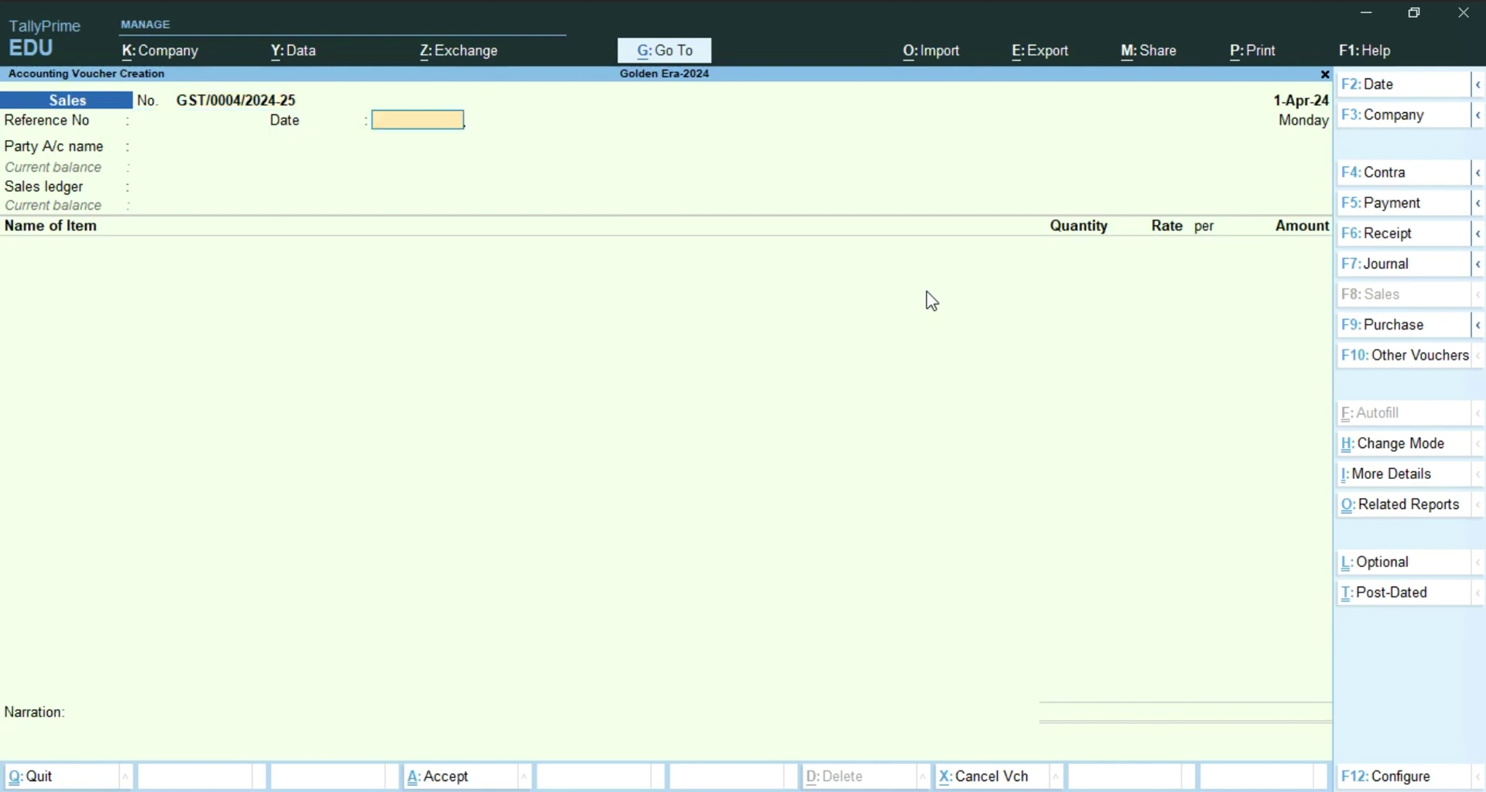
key("Return")
type("B")
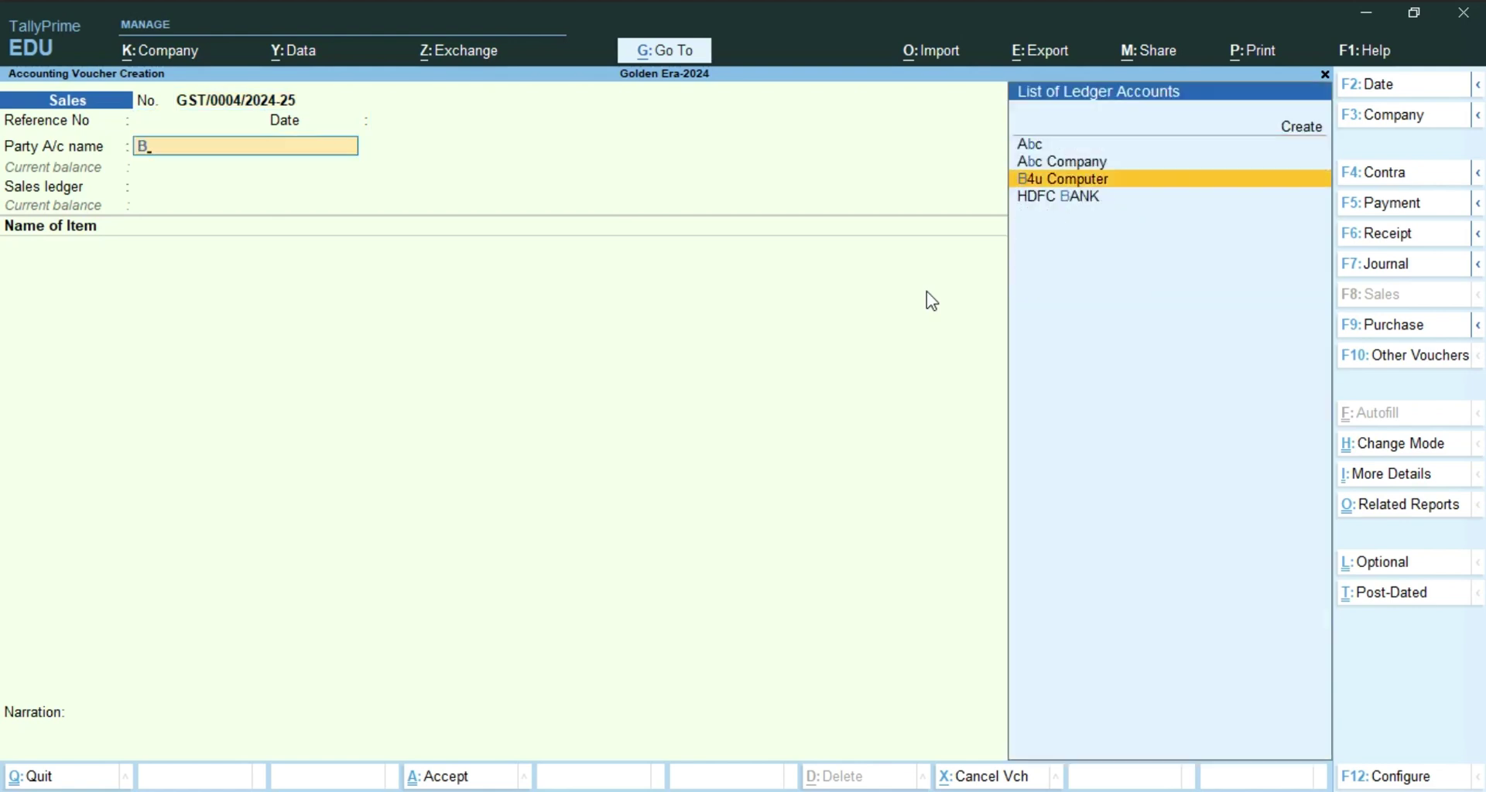
key("Return")
key("ctrl+a")
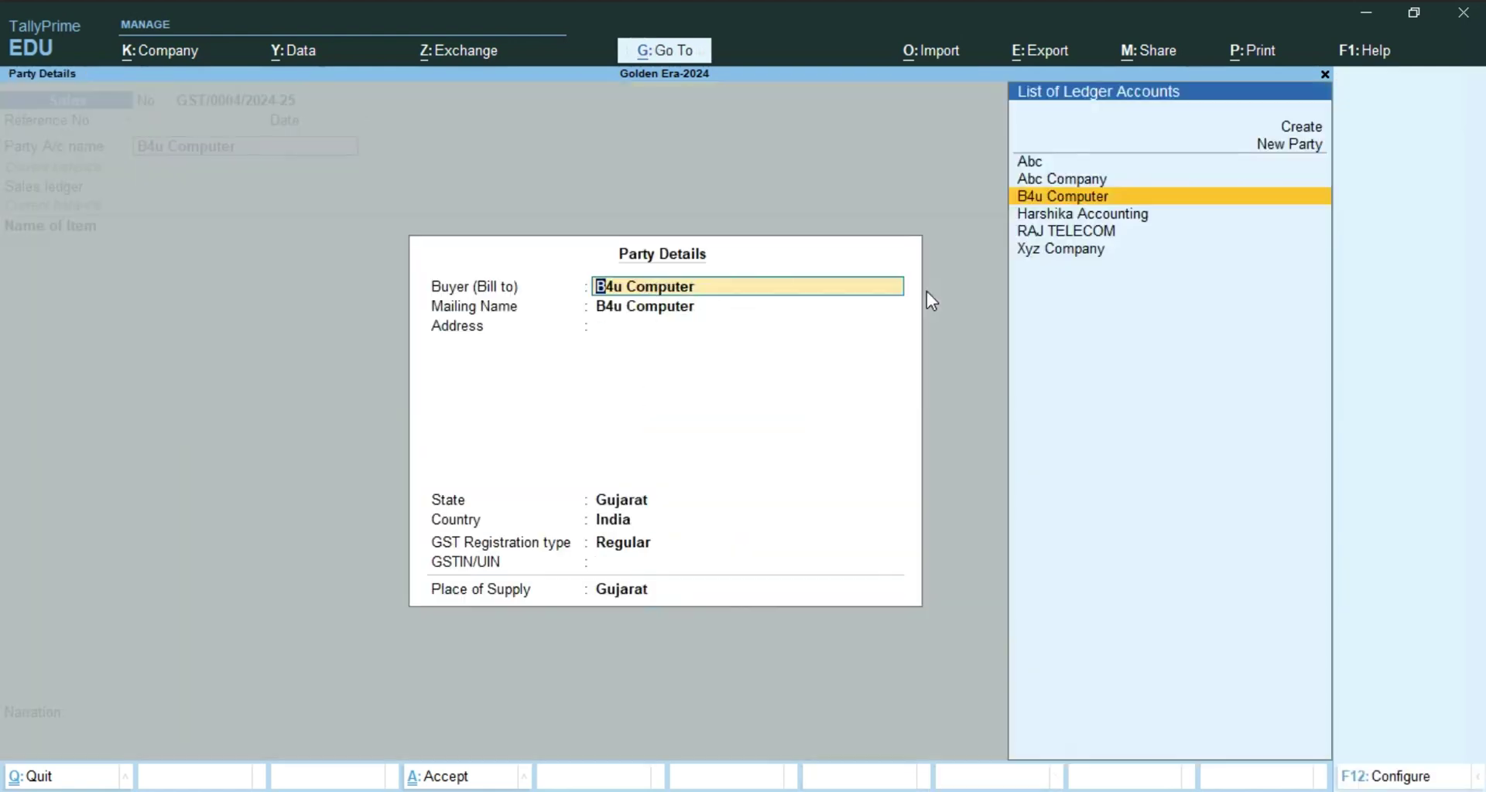
key("ctrl+a")
key("Return")
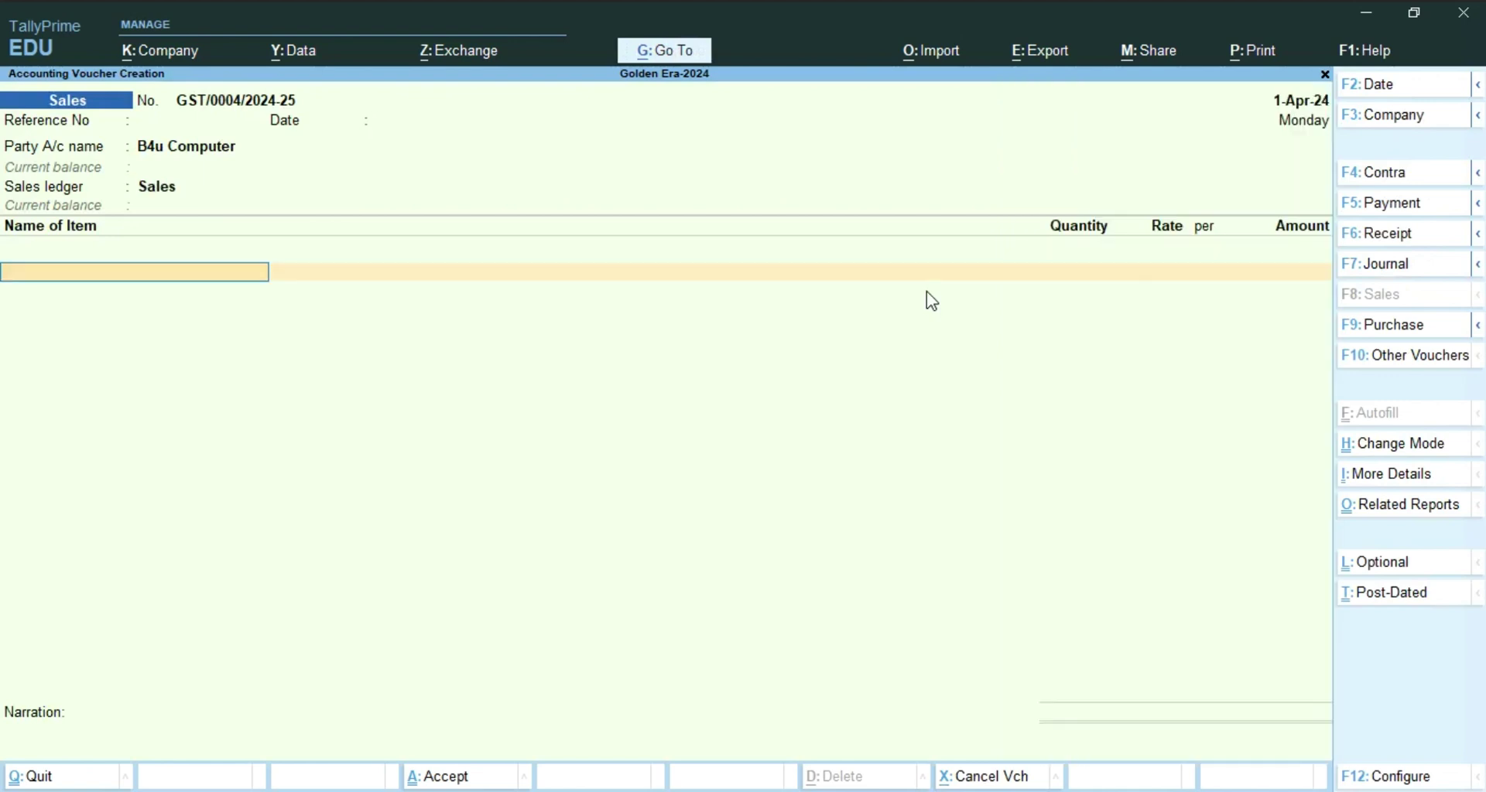
- Add 12 NOS of M/B GIGABYTE B560M at a rate of 6,000 to the sales voucher, accepting the default GST details
type("Gi")
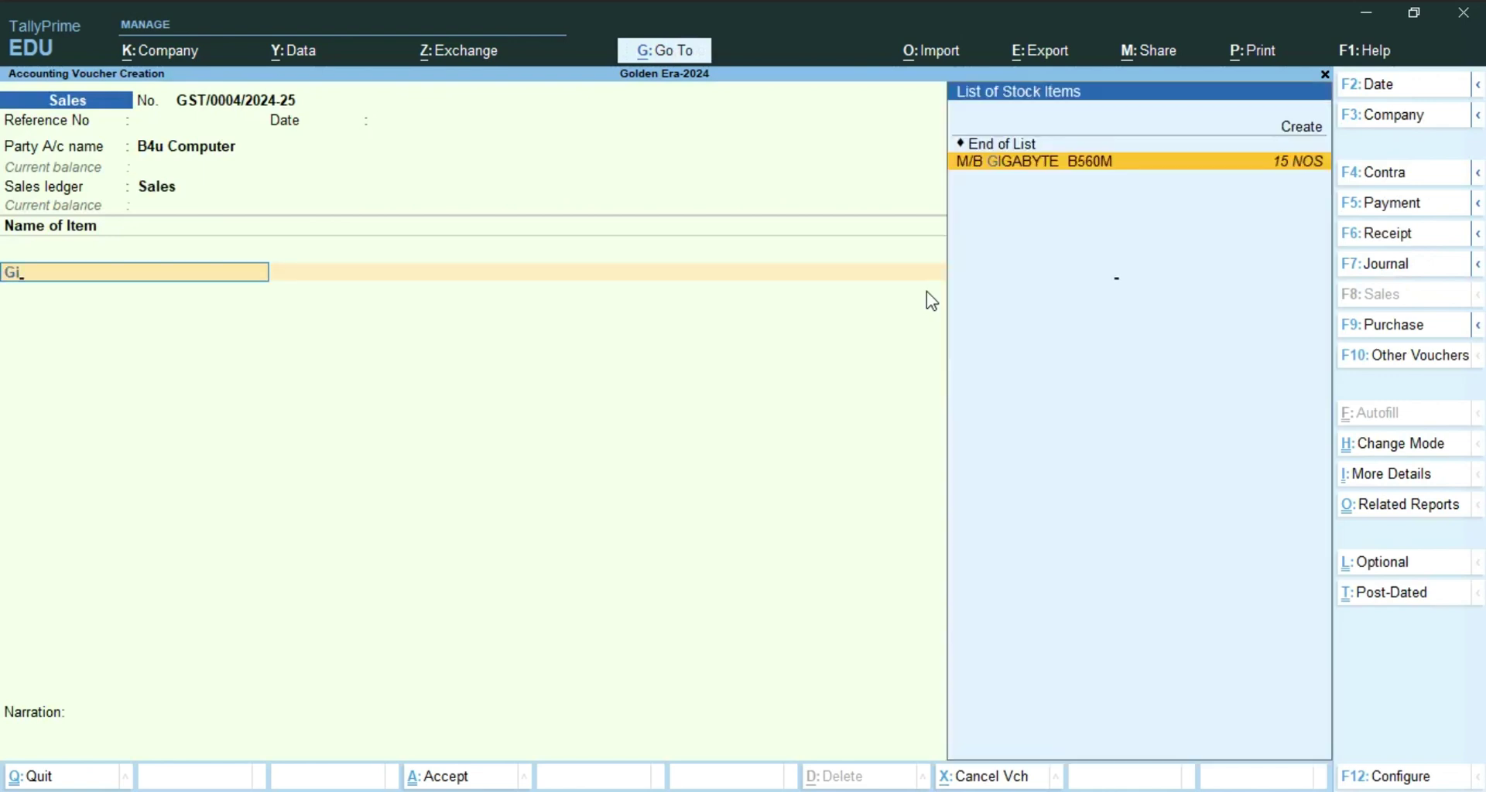
key("Return")
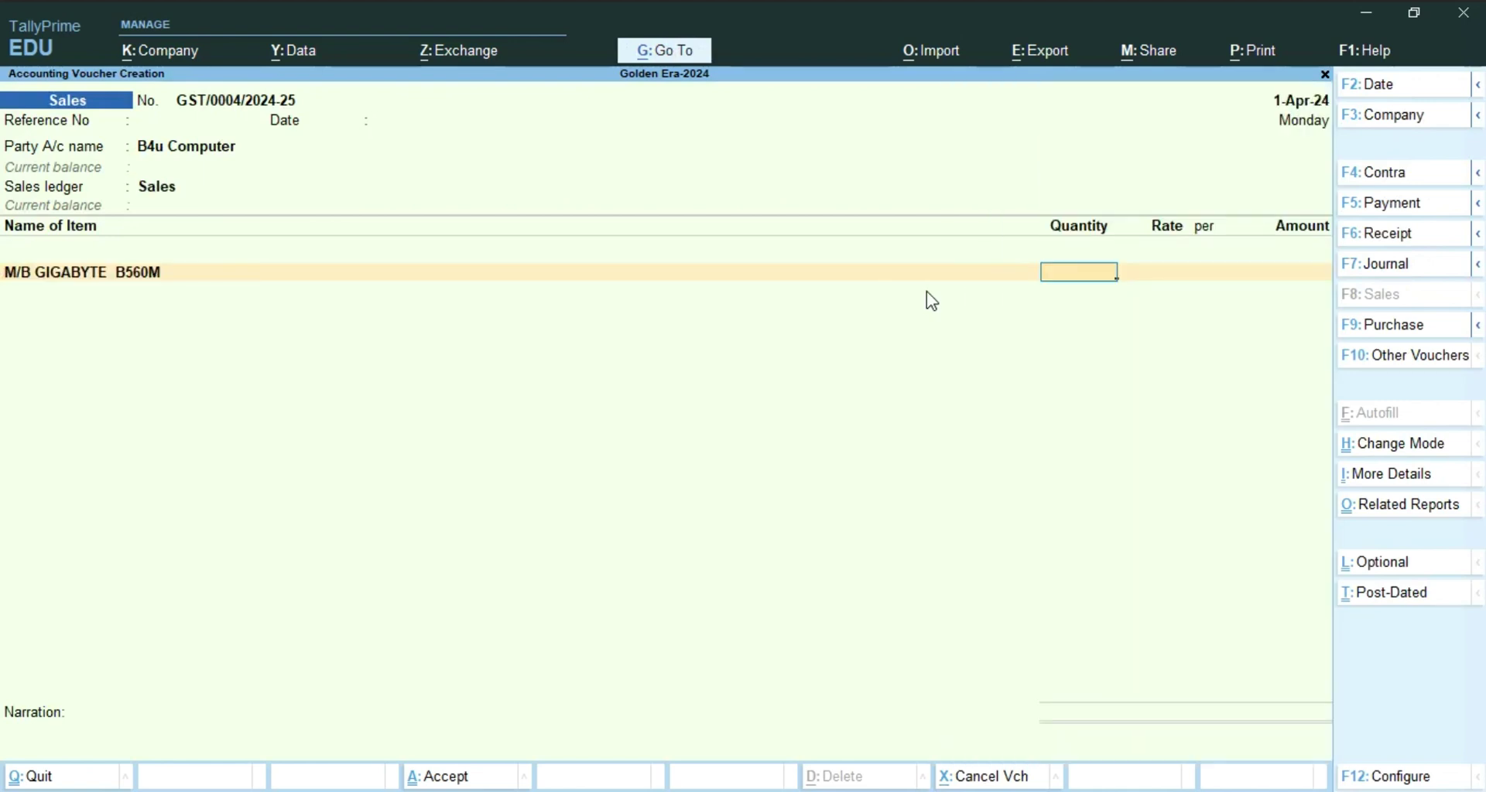
type("12")
key("Return")
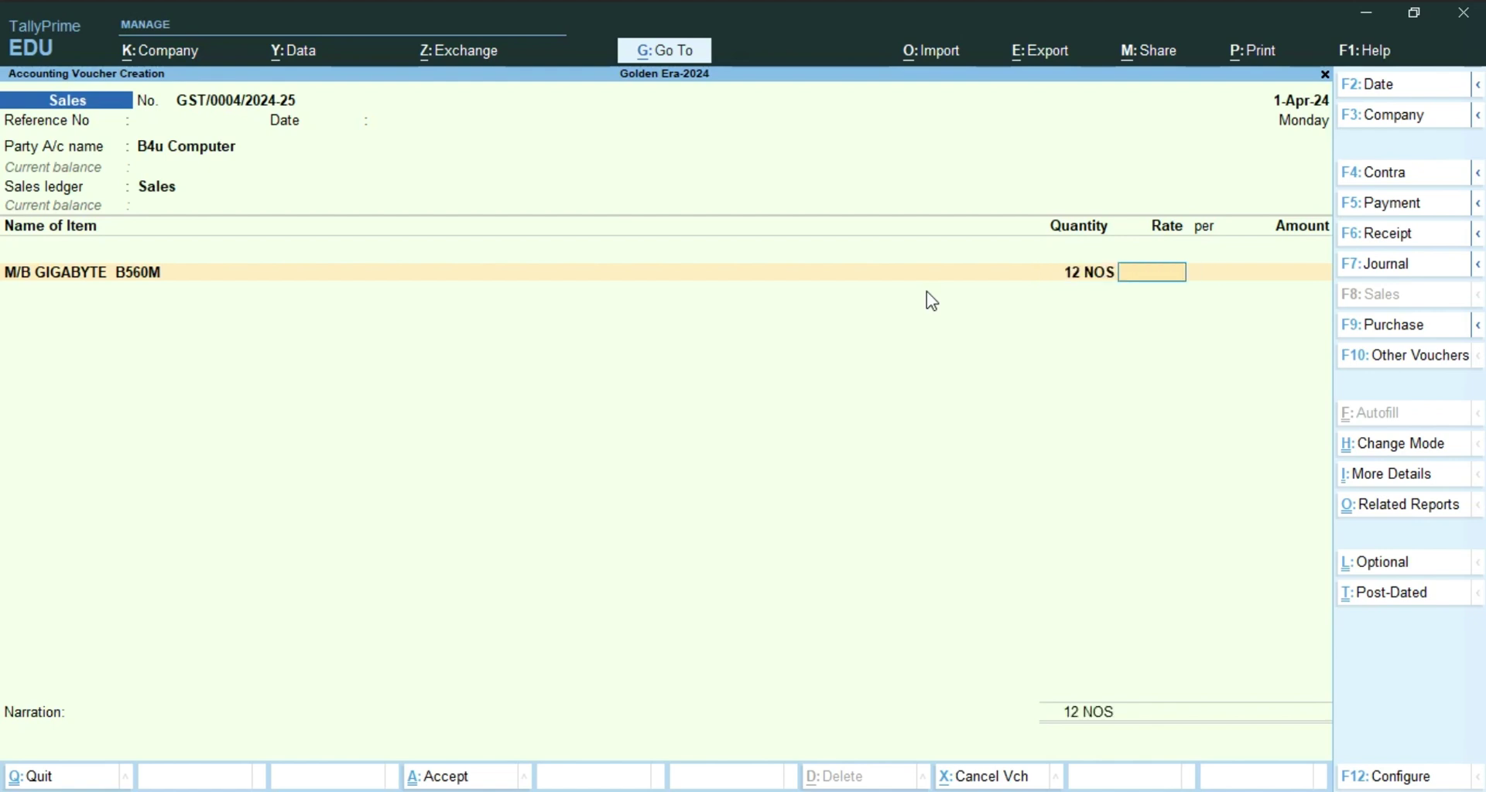
type("5000")
key("BackSpace")
key("BackSpace")
key("BackSpace")
key("BackSpace")
type("6000")
key("Return")
key("Return")
key("Return")
key("Return")
key("Return")
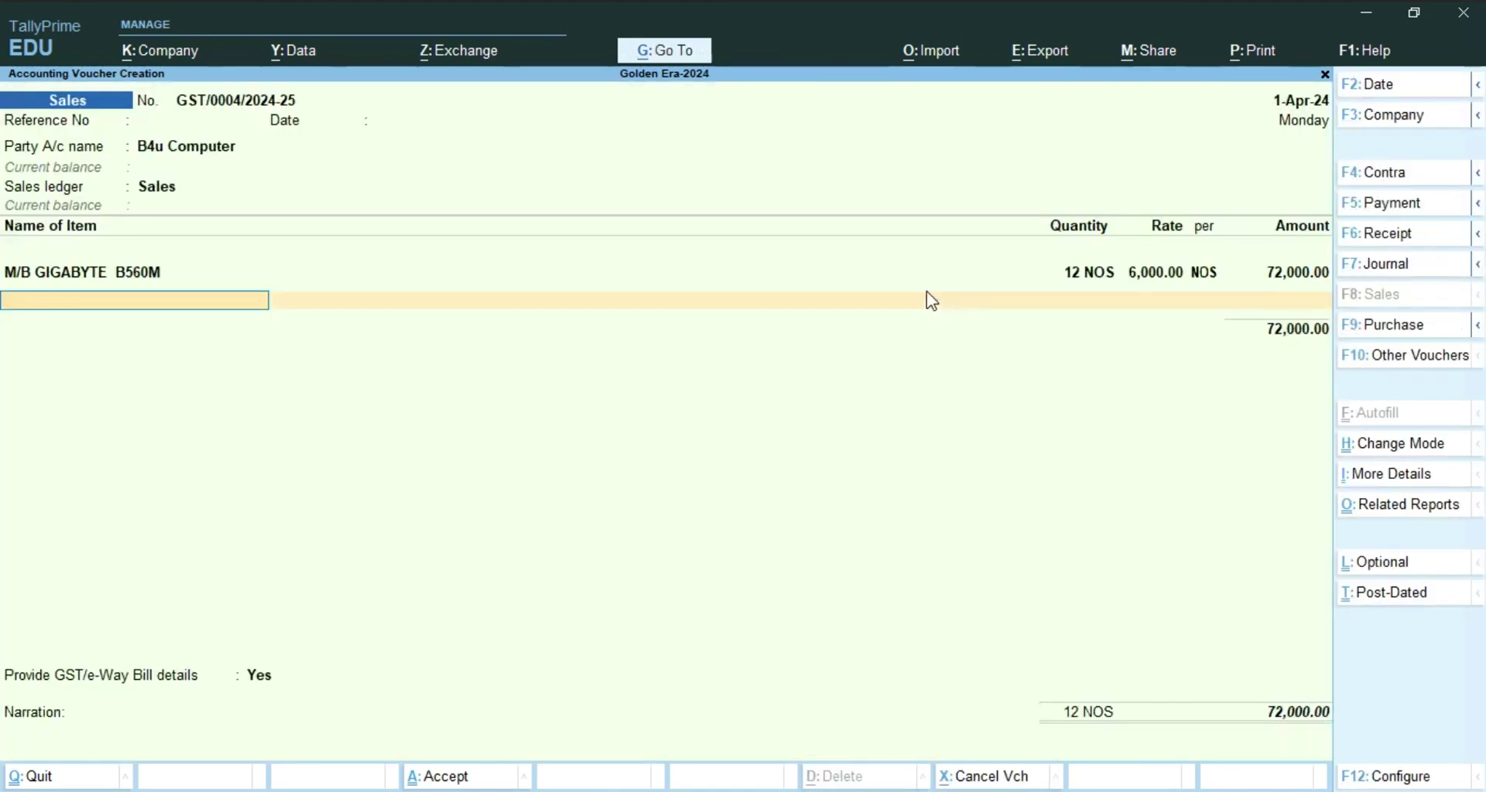
- Add the CGST and Sgst tax ledgers to the sales voucher and save it
key("Return")
type("Cg")
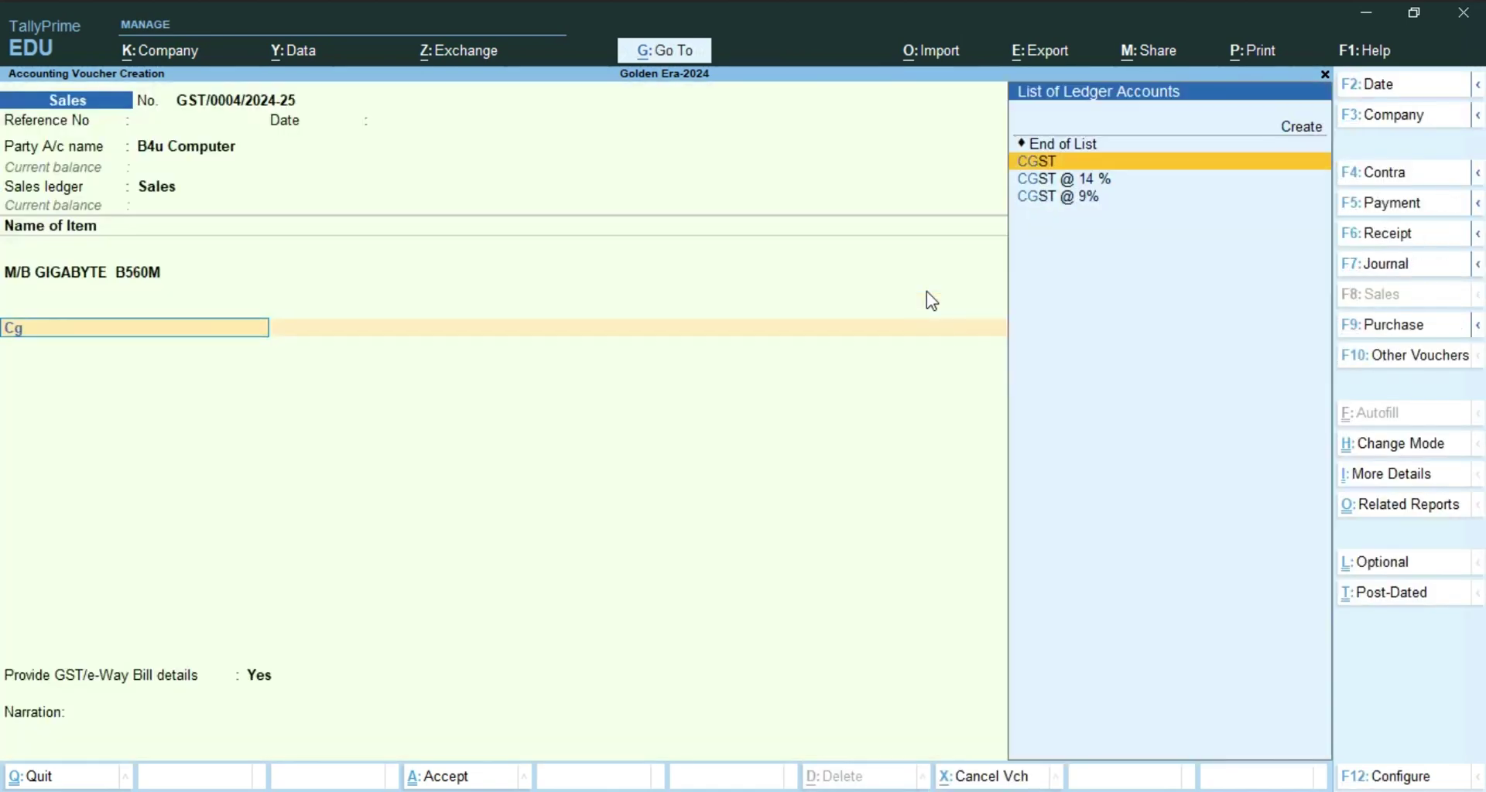
key("Return")
key("Return")
type("St")
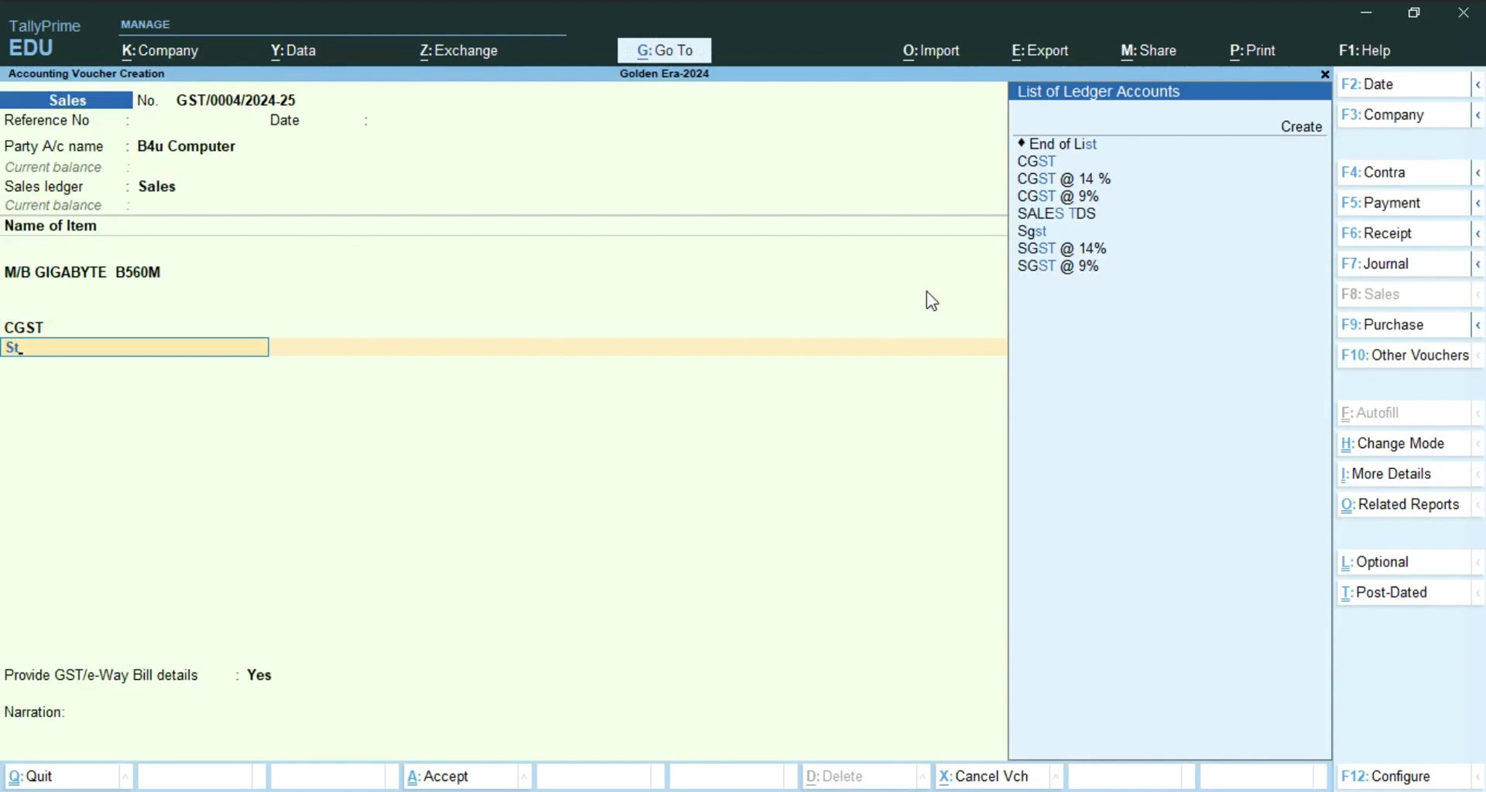
key("Down")
key("Down")
key("Down")
key("Down")
key("Down")
key("Down")
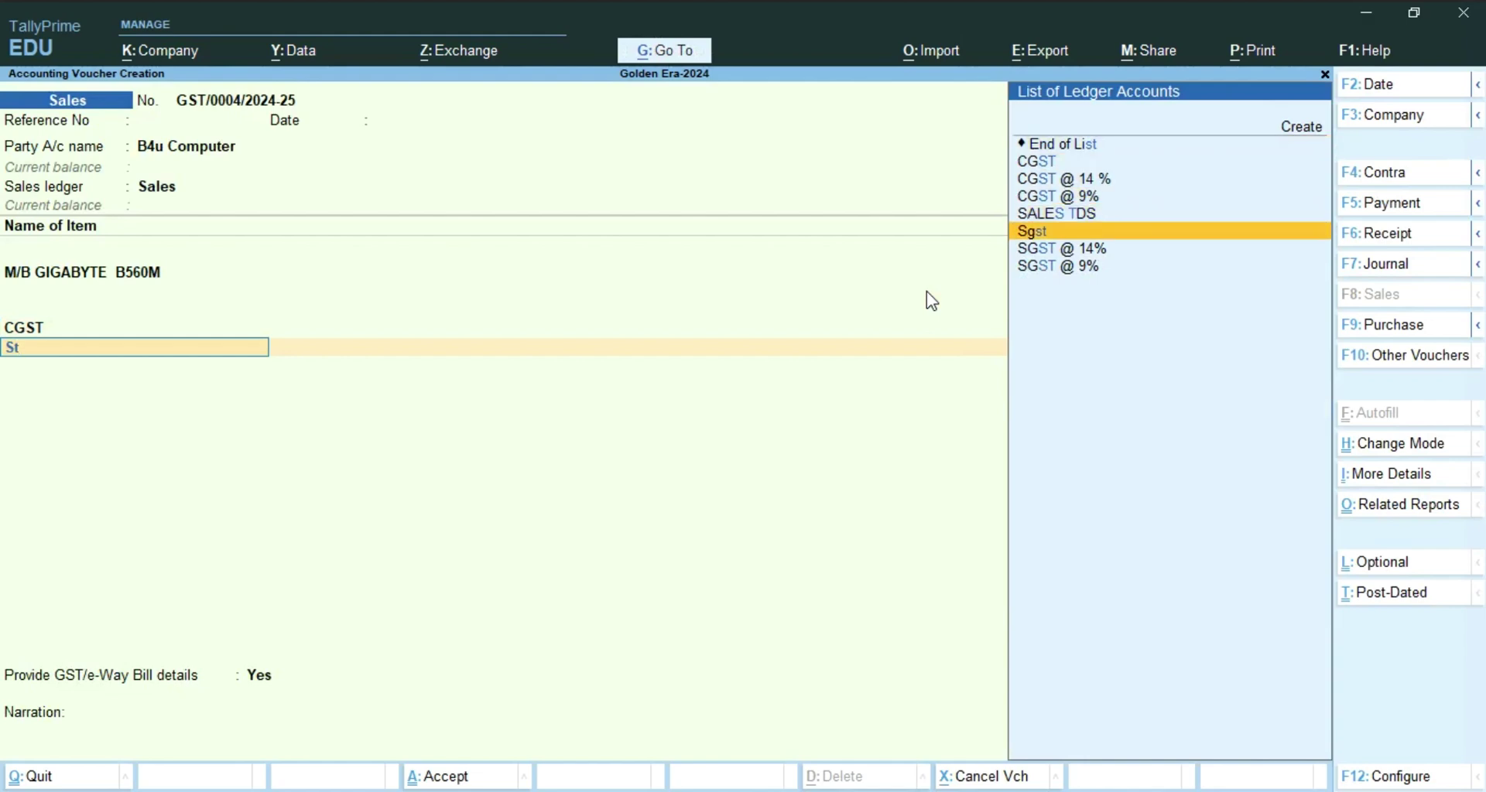
key("Return")
key("ctrl+a")
- Examine the stock movement of M/B GIGABYTE B560M from the stock group summary down to its April vouchers
key("Escape")
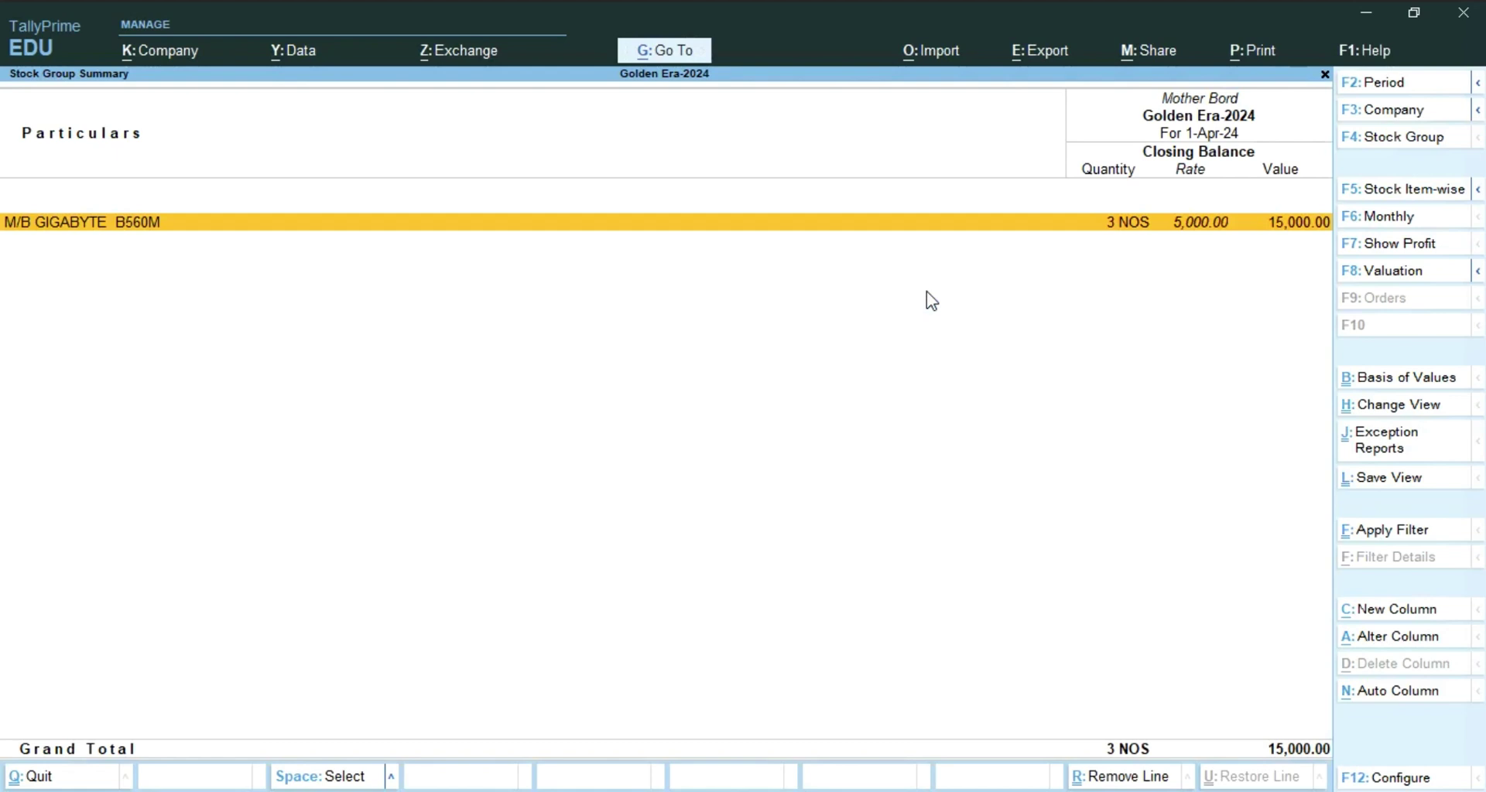
key("Return")
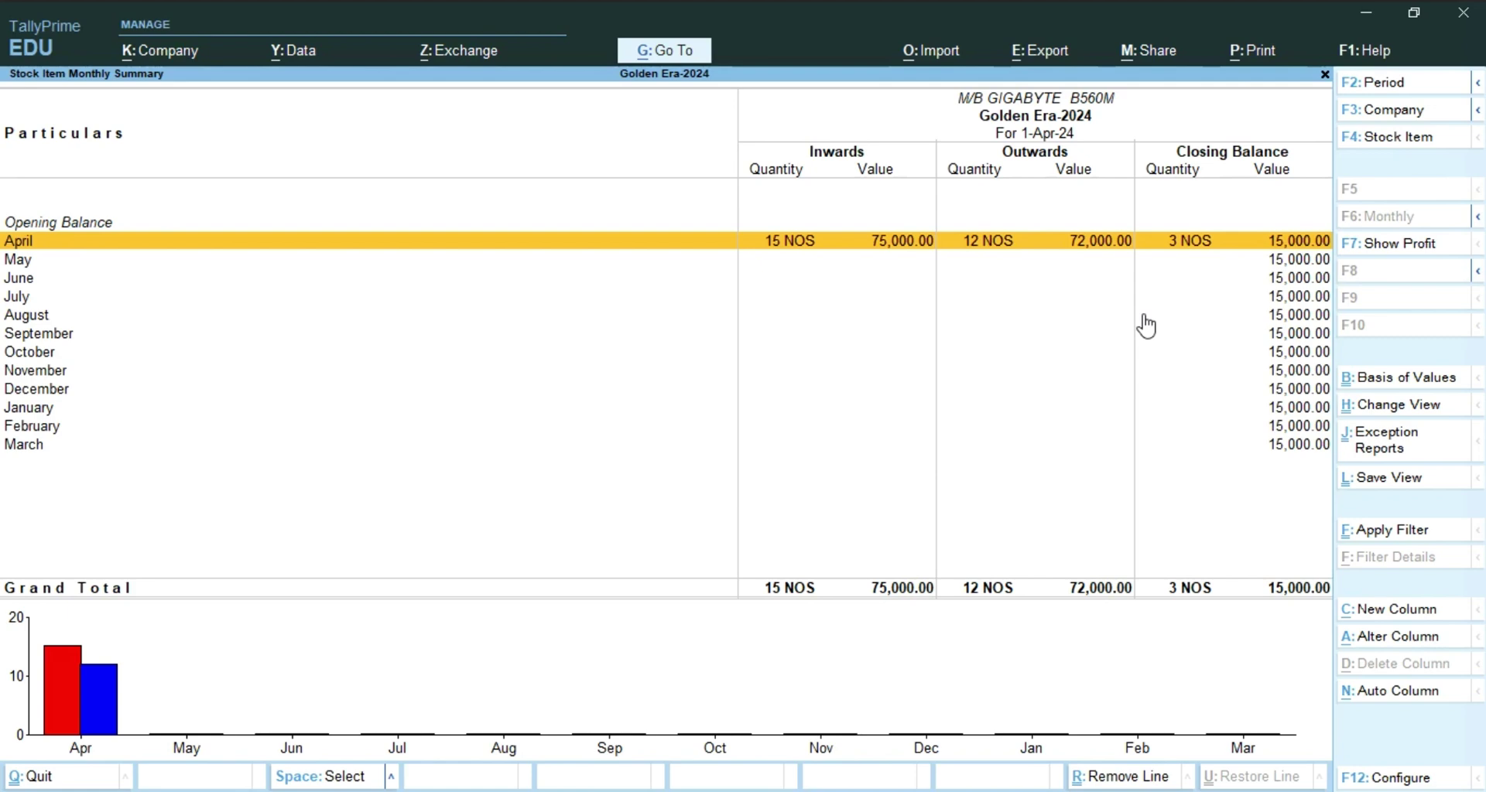
key("Return")
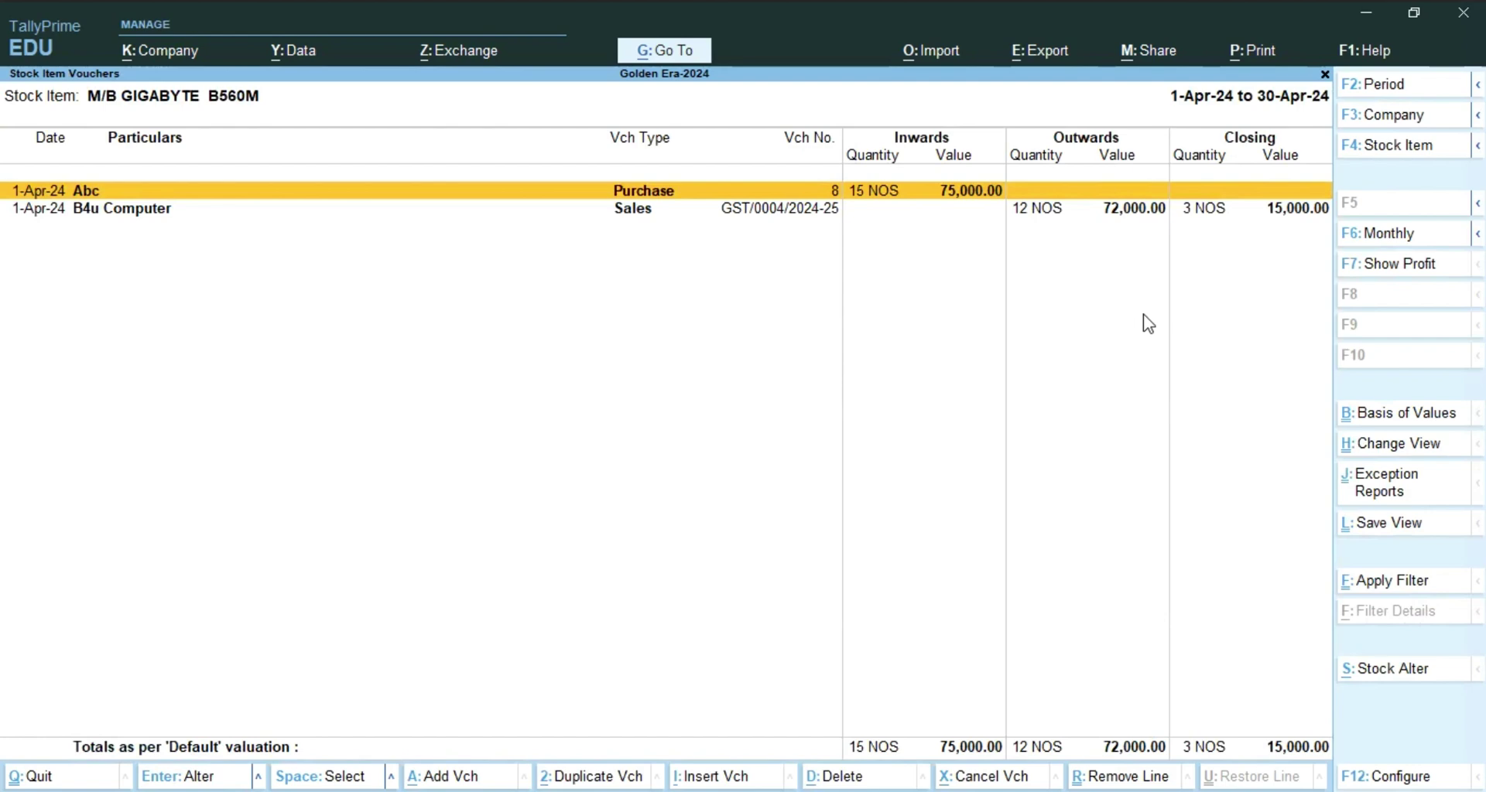
- Add a credit note from the stock item's voucher list, with B4u Computer as the party and its default party details
key("alt+a")
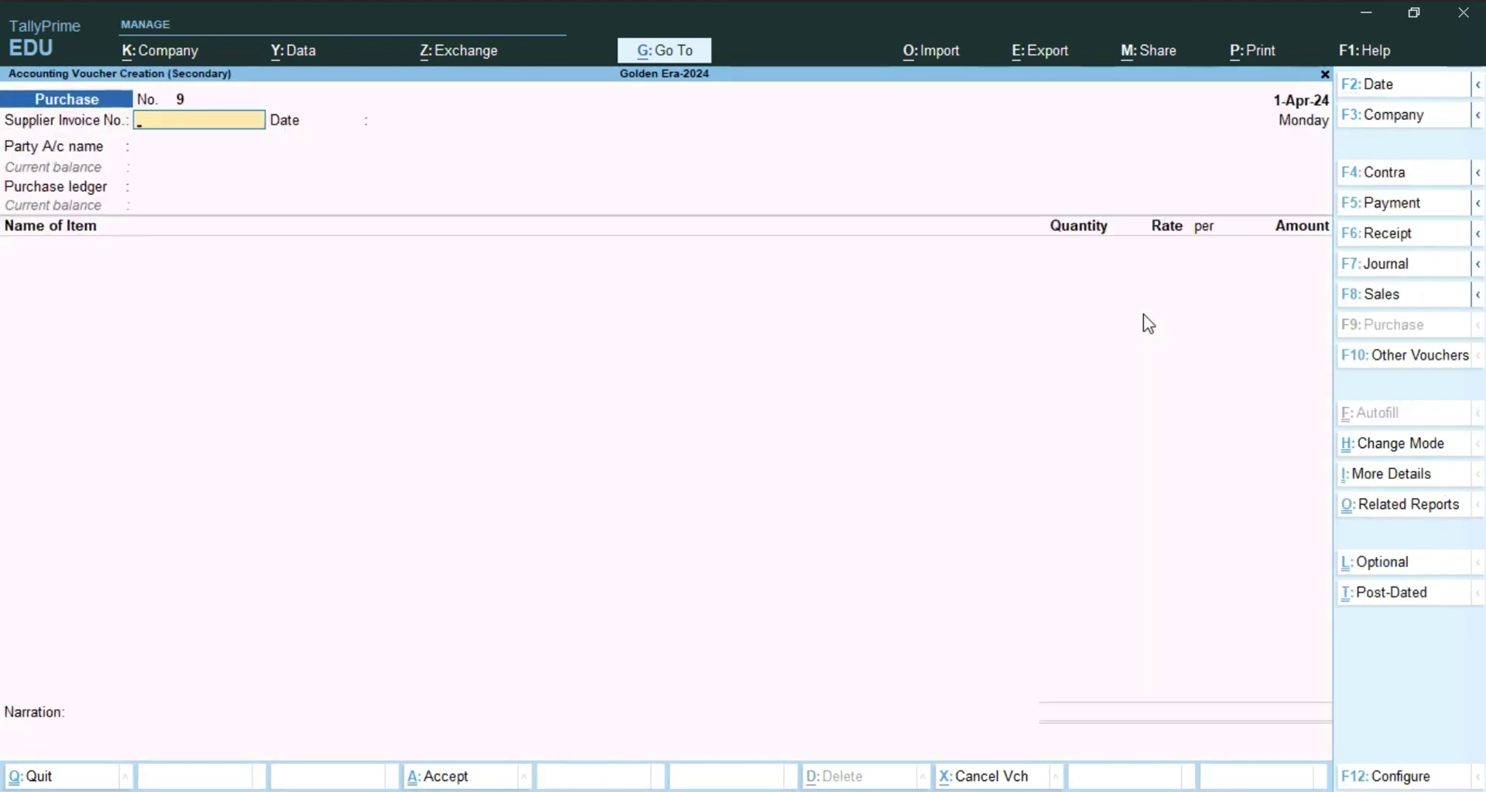
key("ctrl+F8")
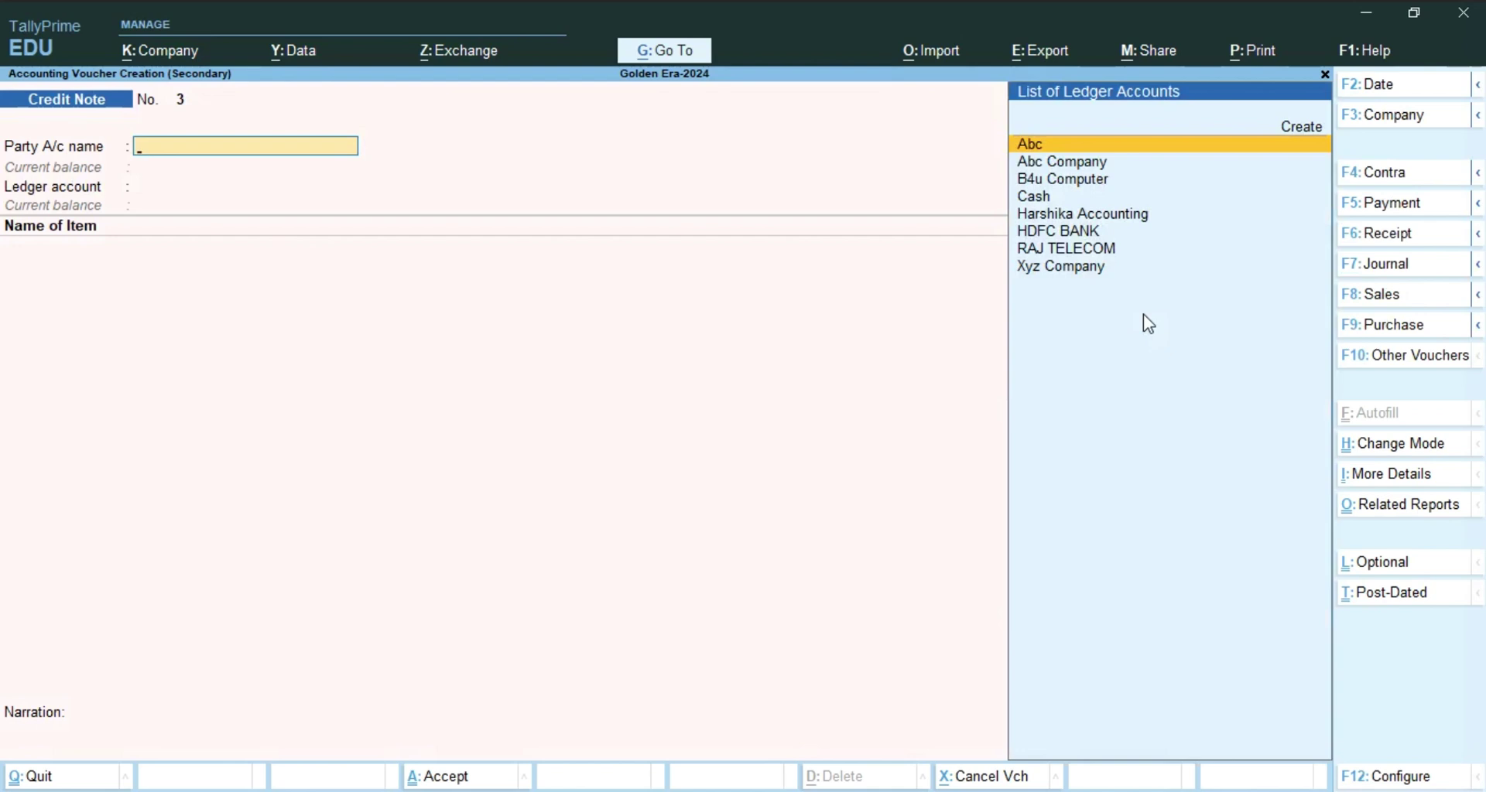
key("Down")
key("Down")
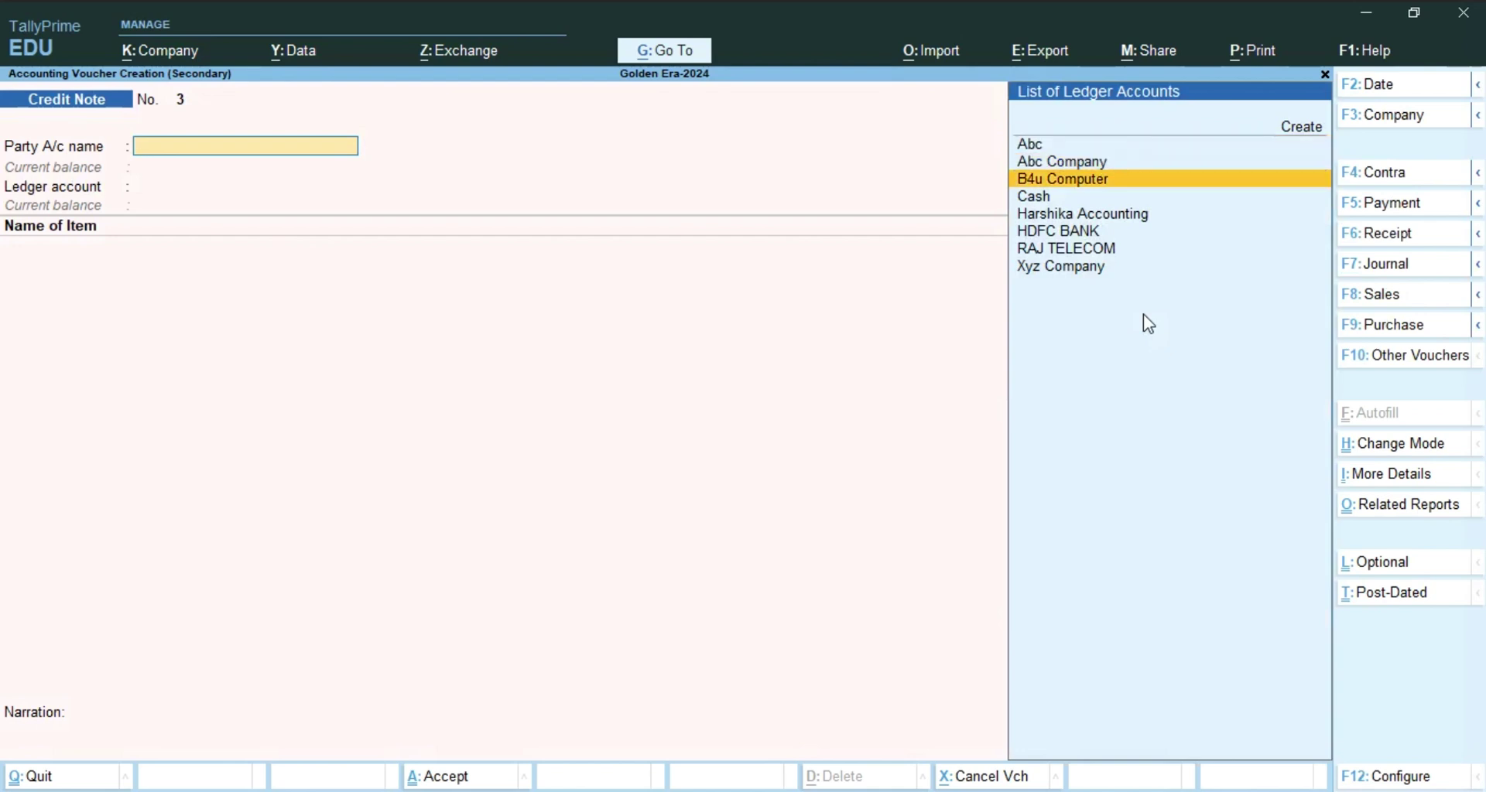
key("Return")
key("ctrl+a")
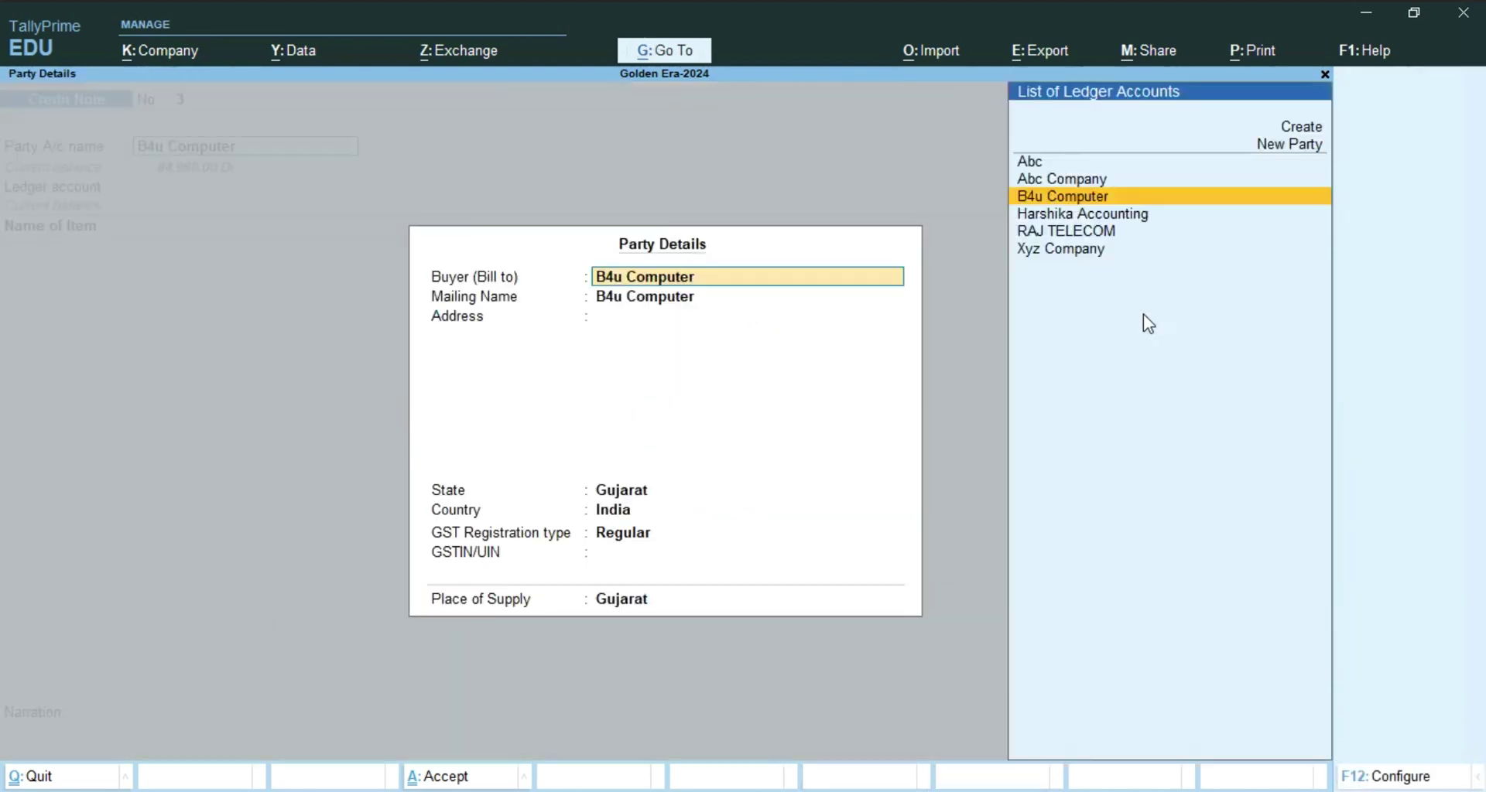
key("ctrl+a")
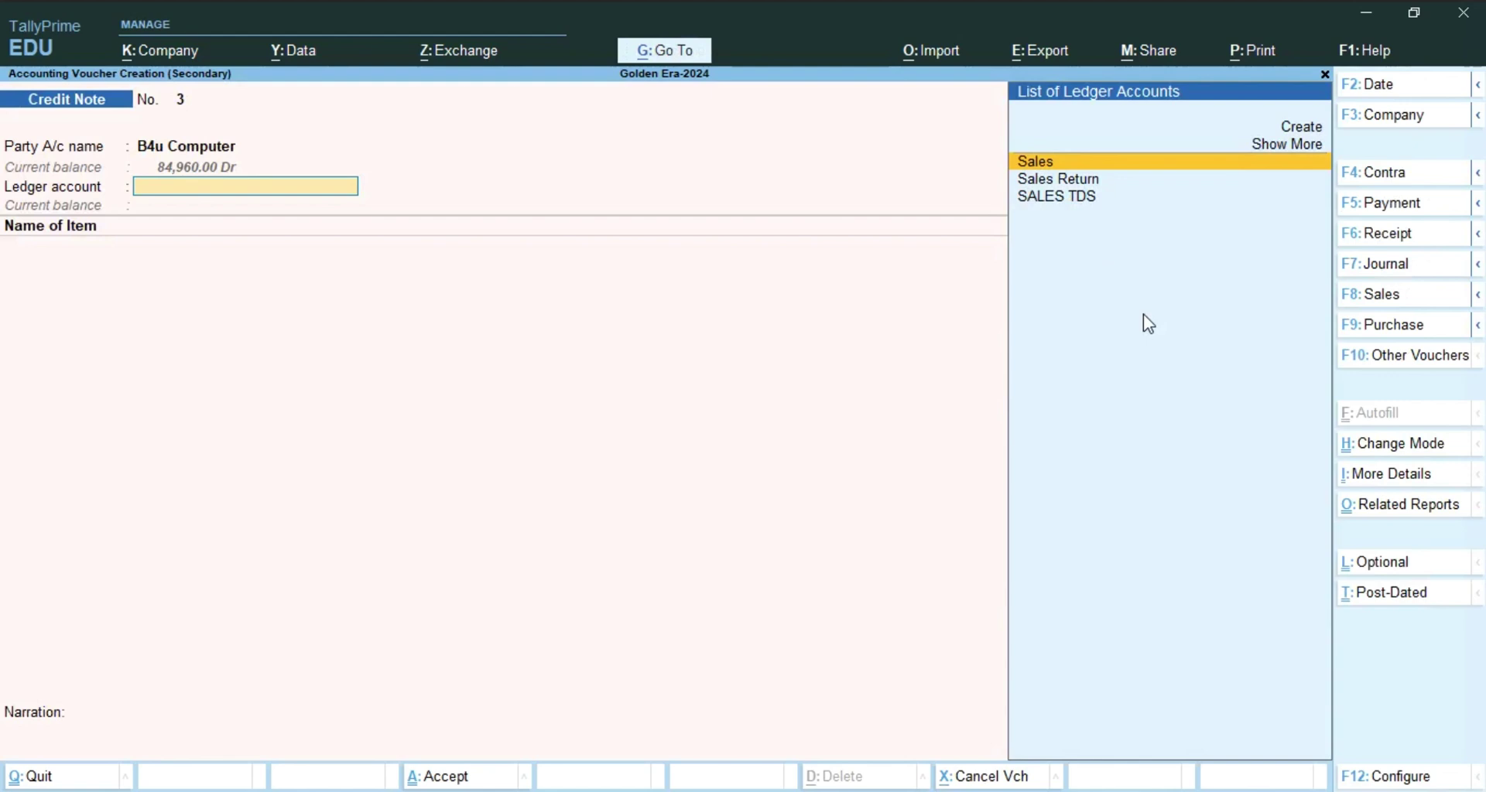
- Set Sales Return as the credit note's ledger account and select M/B GIGABYTE B560M as the returned item
key("Down")
key("Return")
type("C")
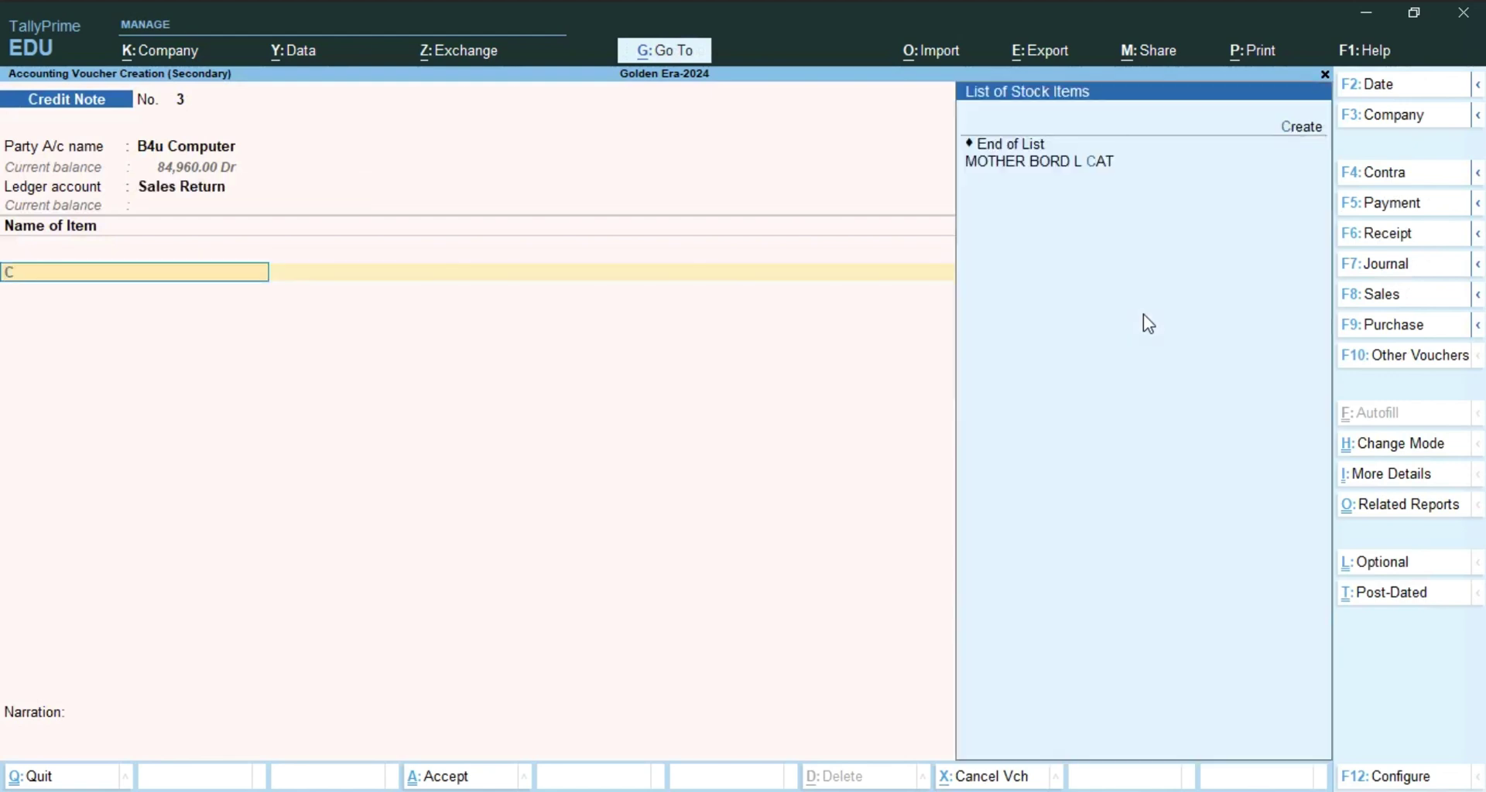
key("BackSpace")
key("Down")
key("Down")
key("Return")
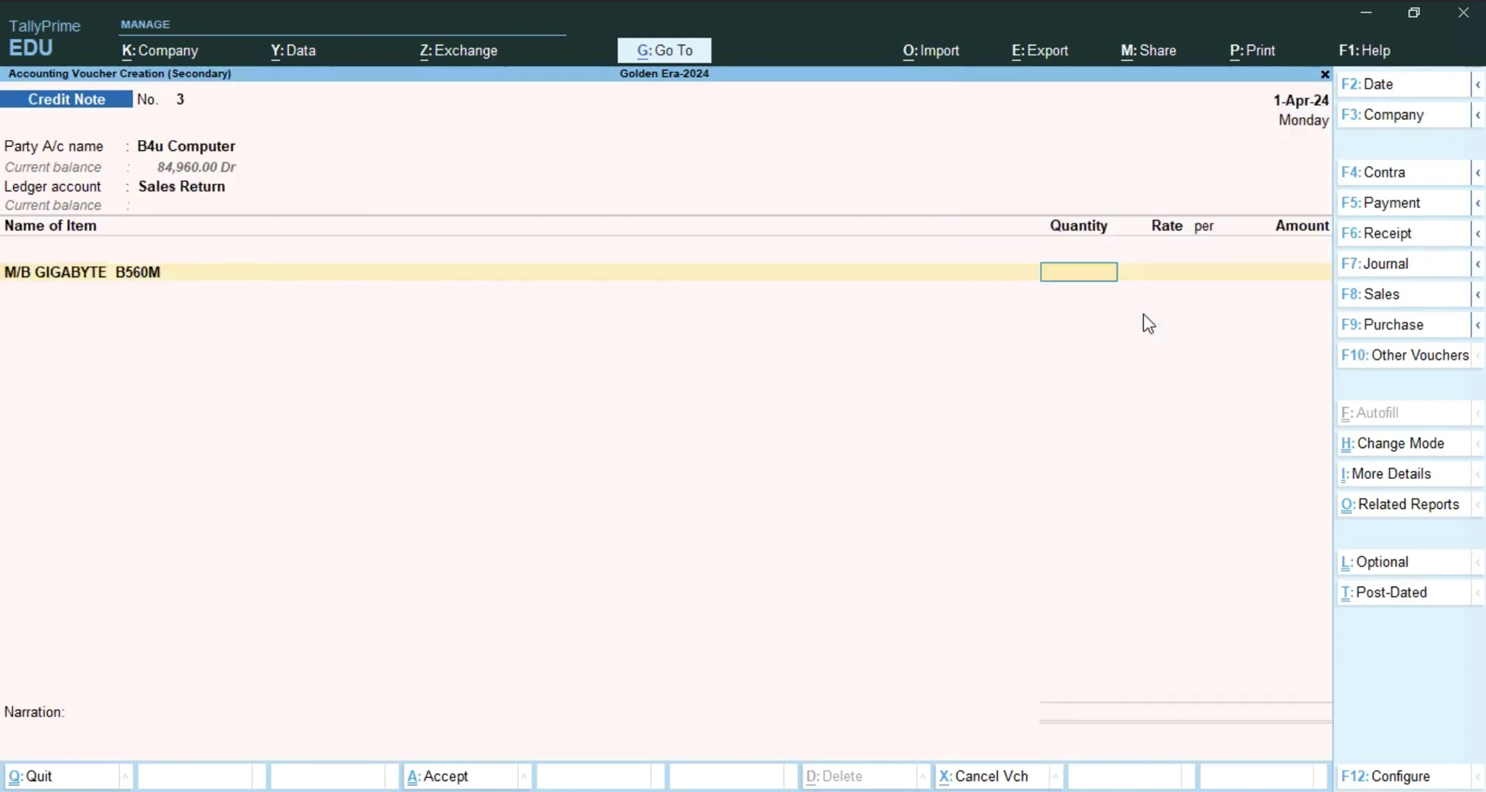
- Enter 2 NOS at a rate of 6,000 for the returned item, accepting the default GST and HSN/SAC details
key("Return")
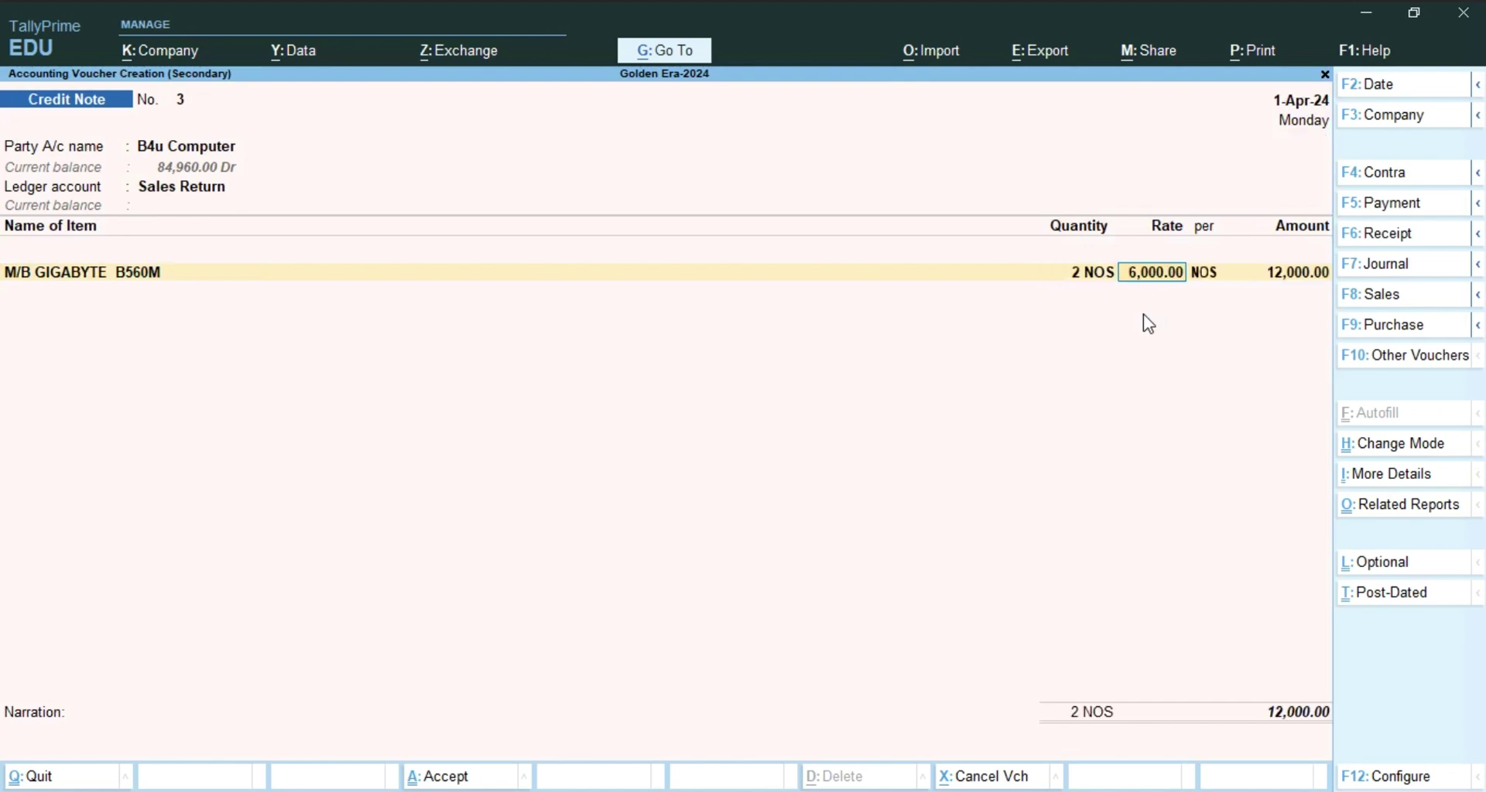
key("Return")
key("Return")
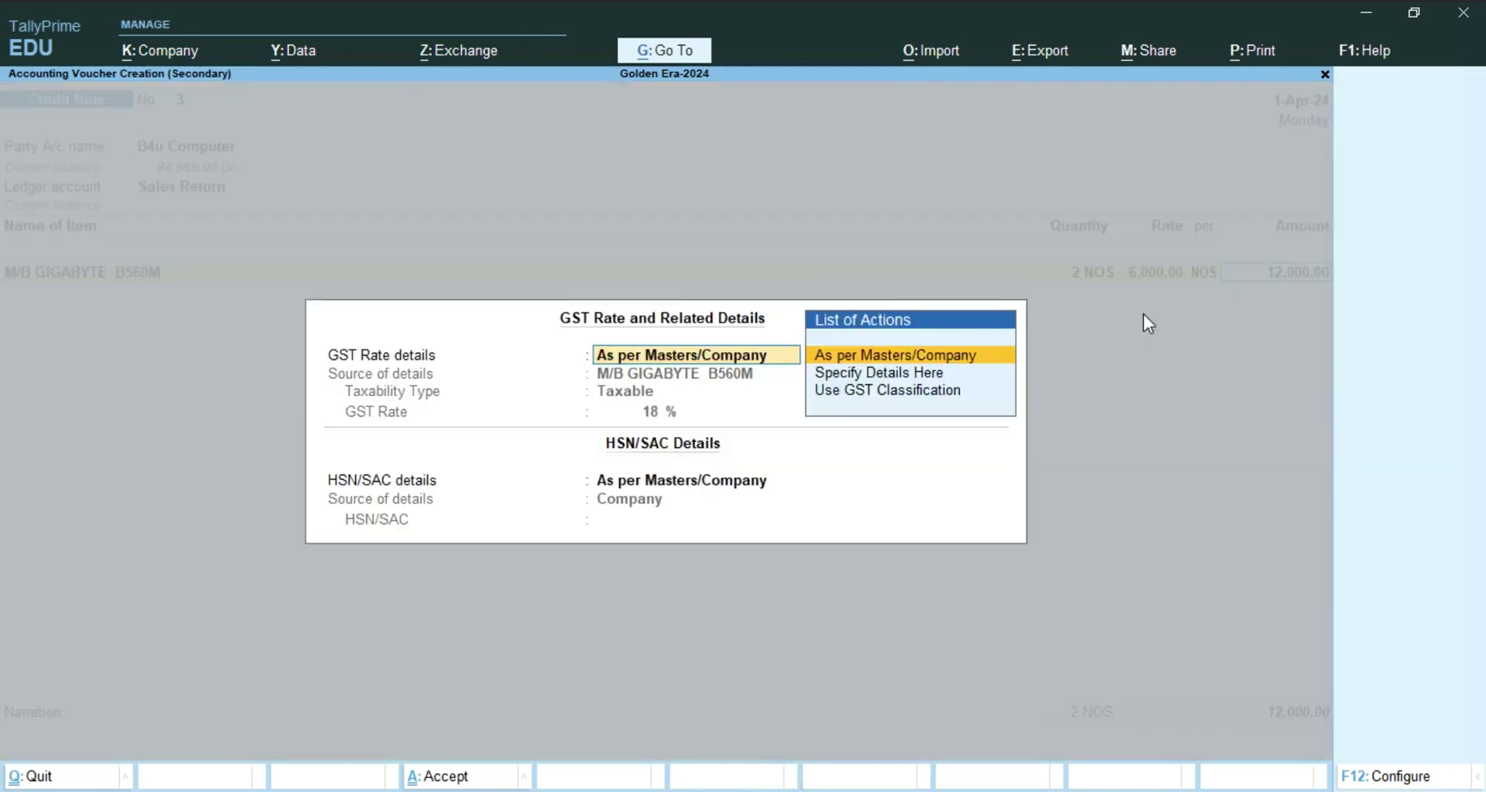
key("Return")
key("Return")
- Add the CGST and Sgst tax ledgers to the credit note and save it
type("Cg")
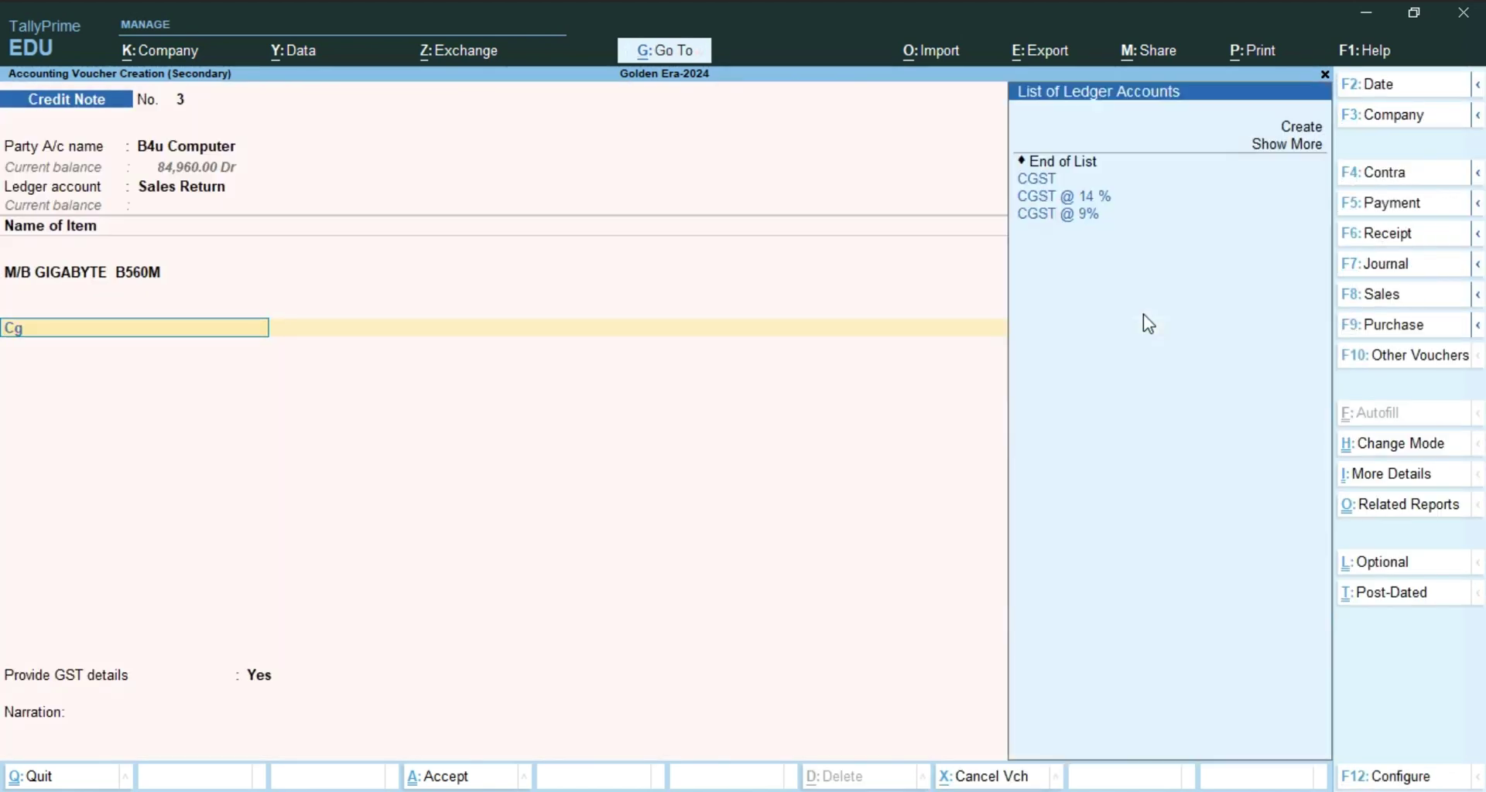
key("Return")
key("Return")
type("Sg")
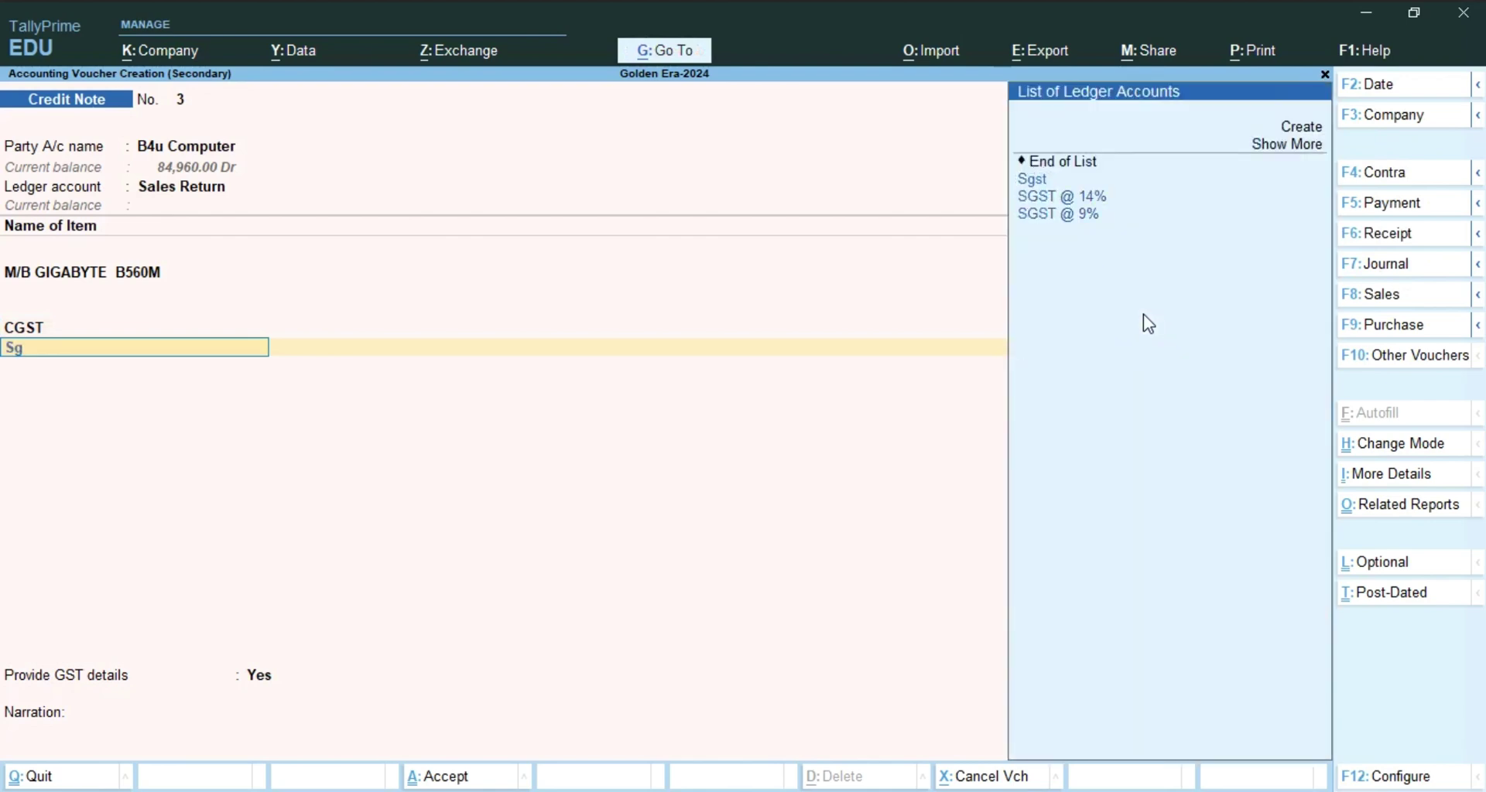
key("Return")
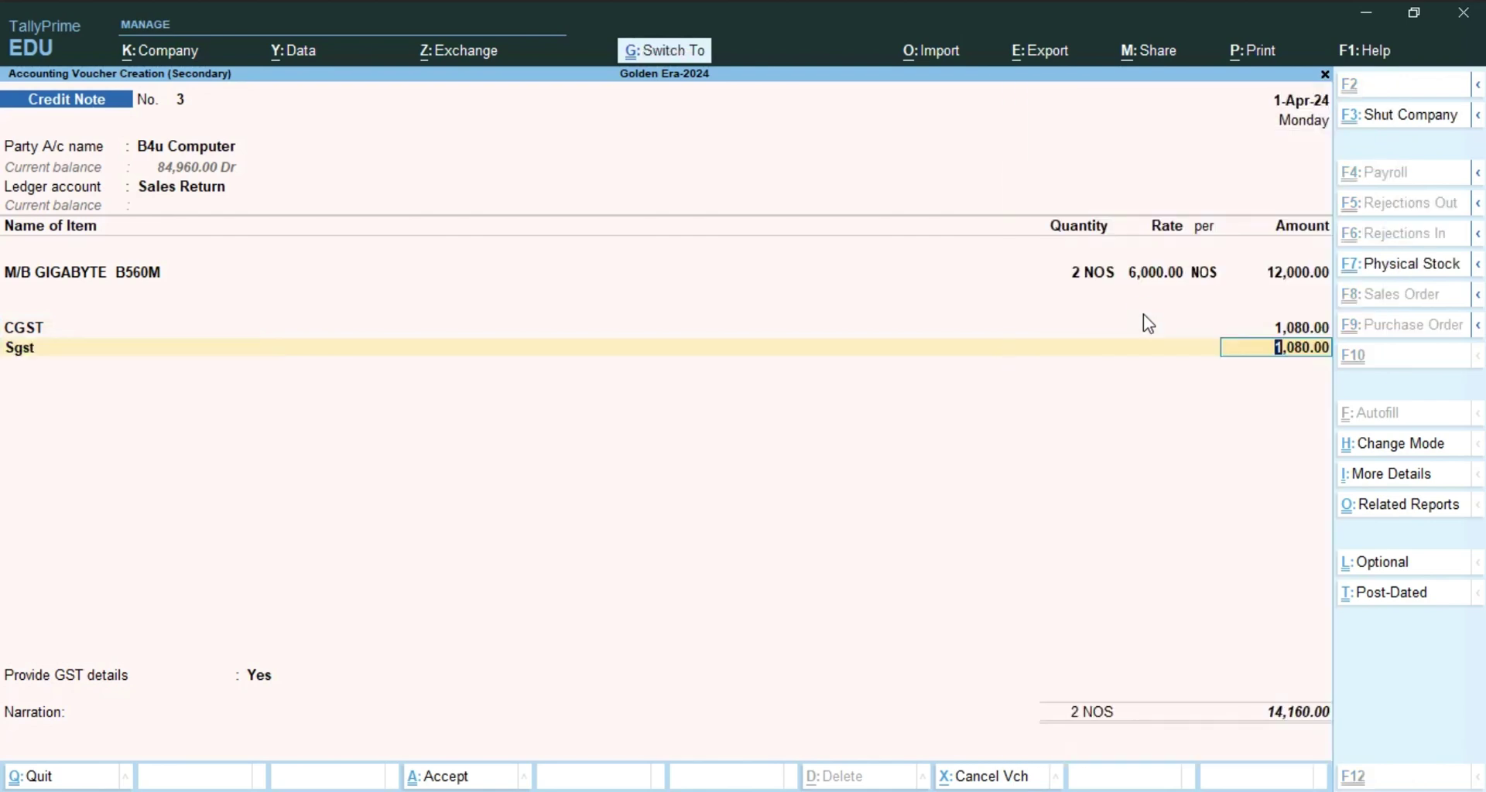
key("ctrl+a")
key("Escape")
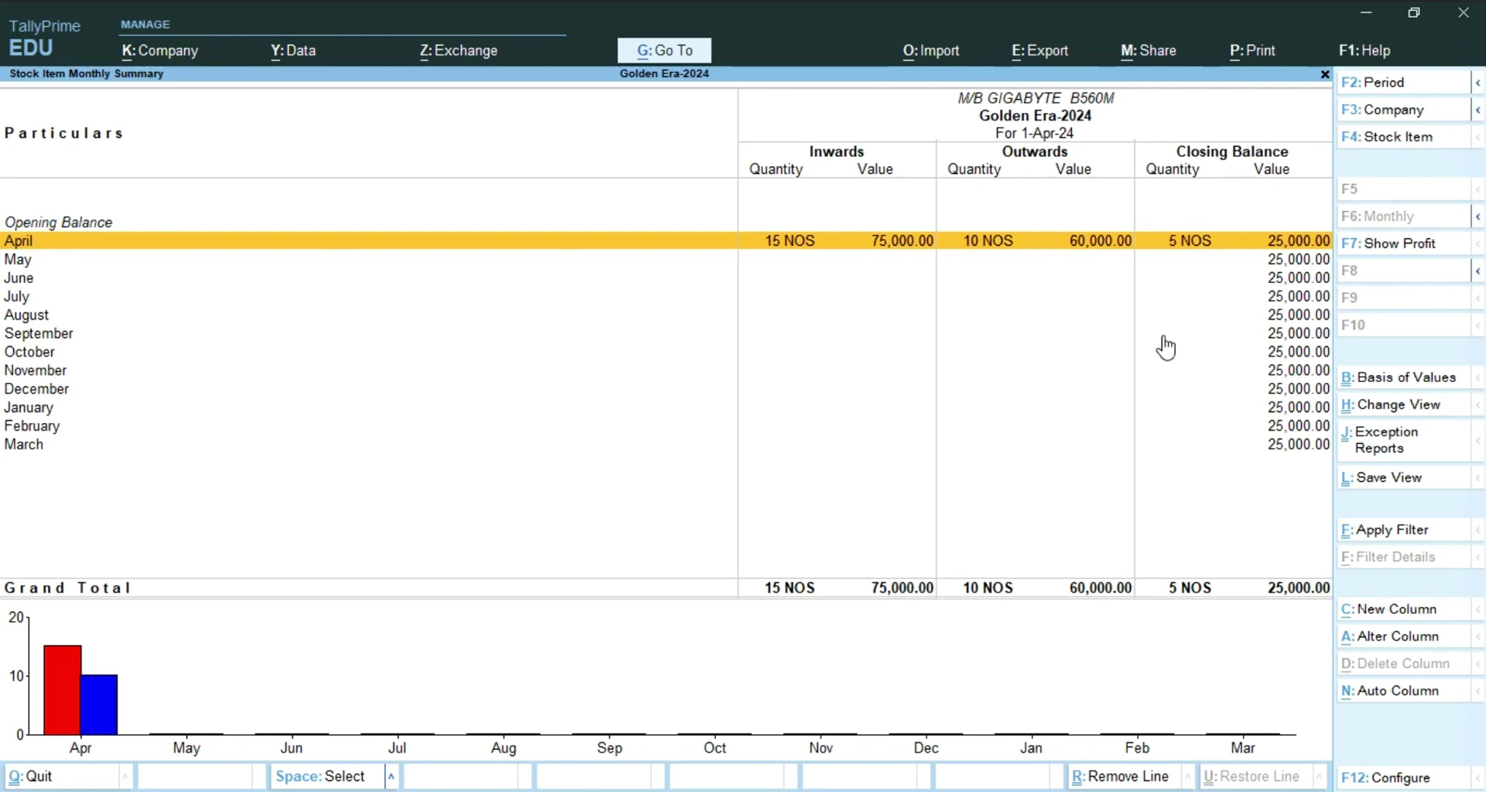
- Leave the stock reports and open the stock item M/B GIGABYTE B560M for alteration
key("Escape")
key("Escape")
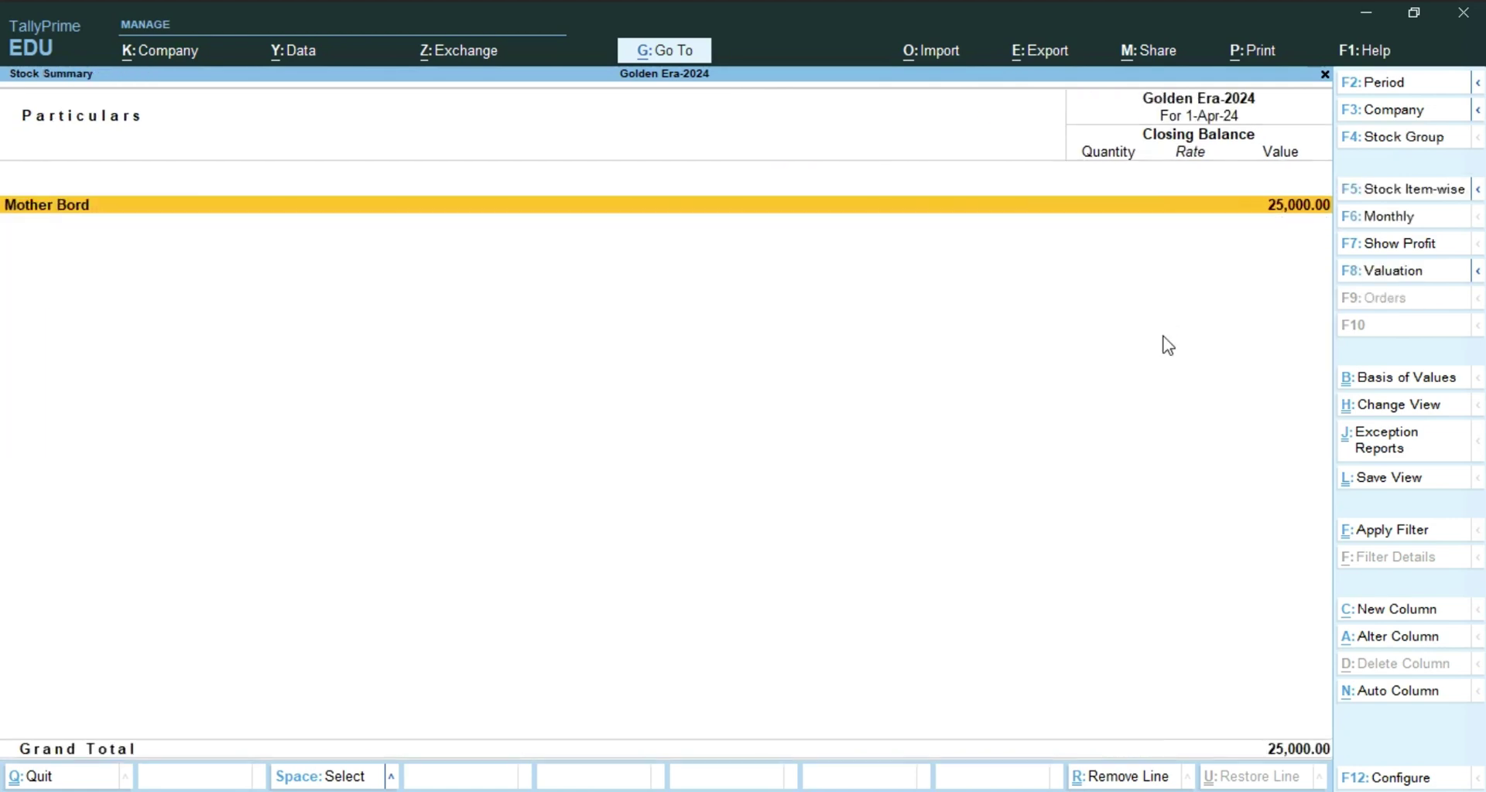
key("Escape")
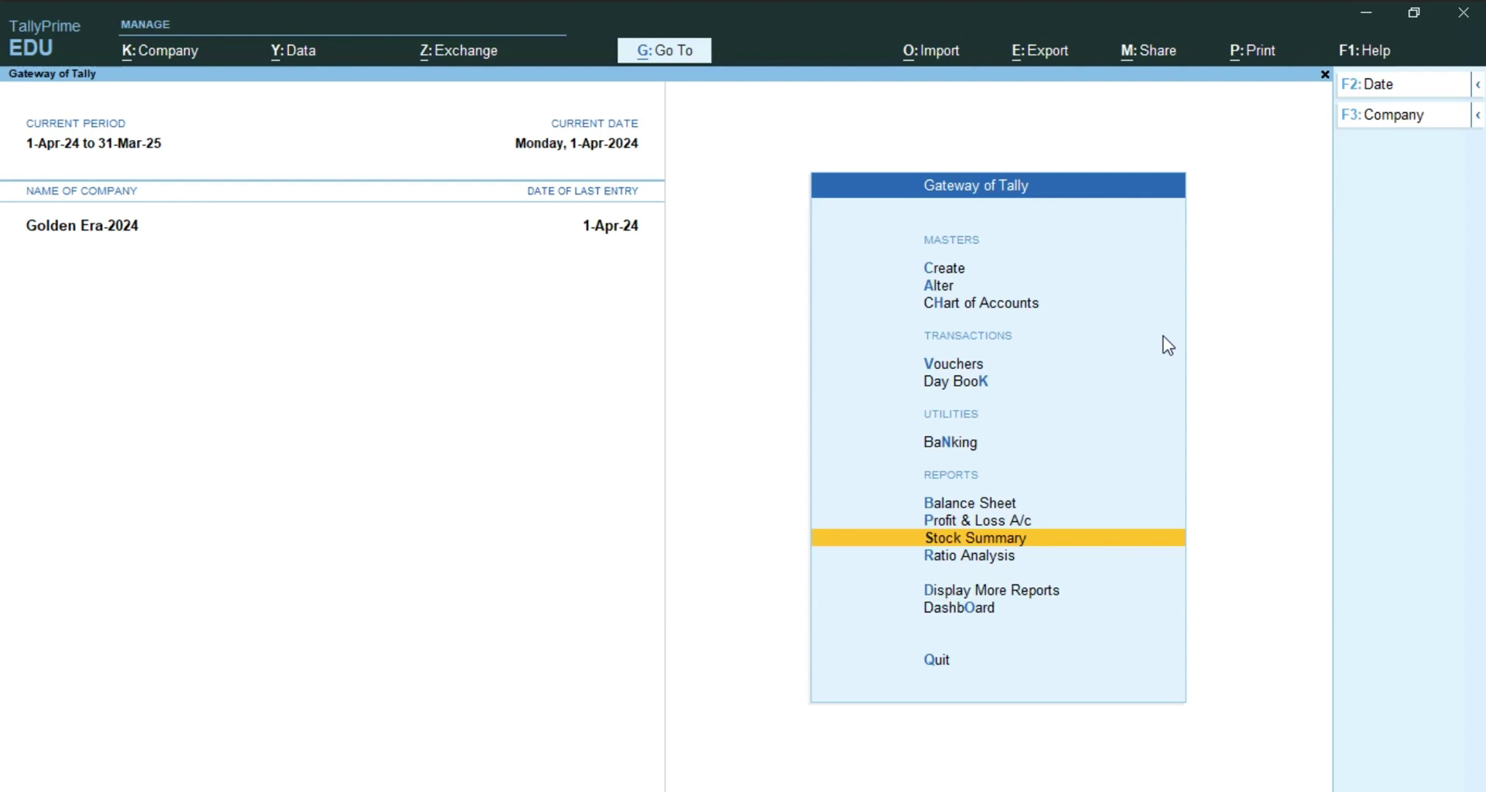
key("a")
key("Down")
key("Down")
key("Down")
key("Down")
key("Down")
key("Down")
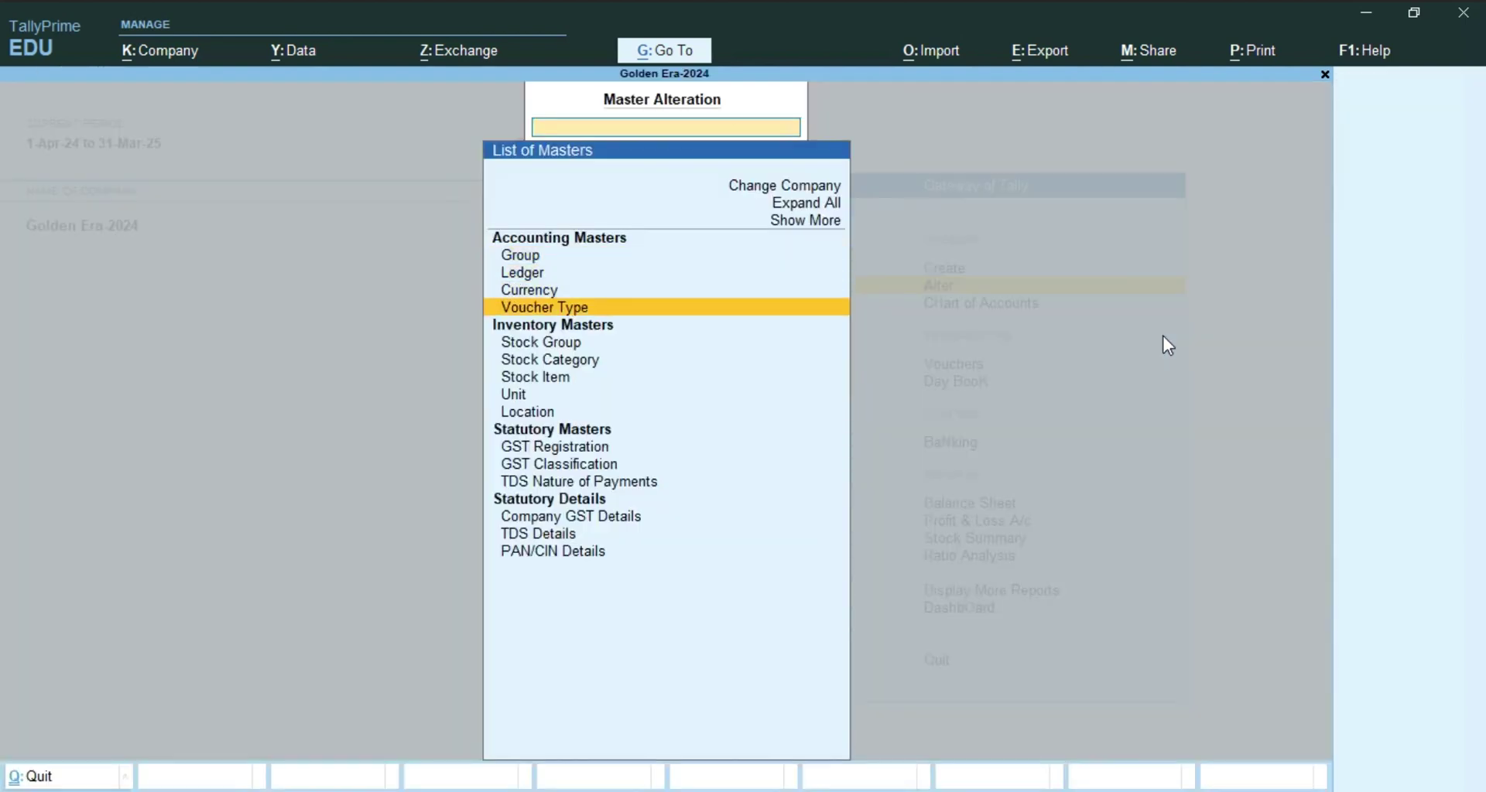
key("Return")
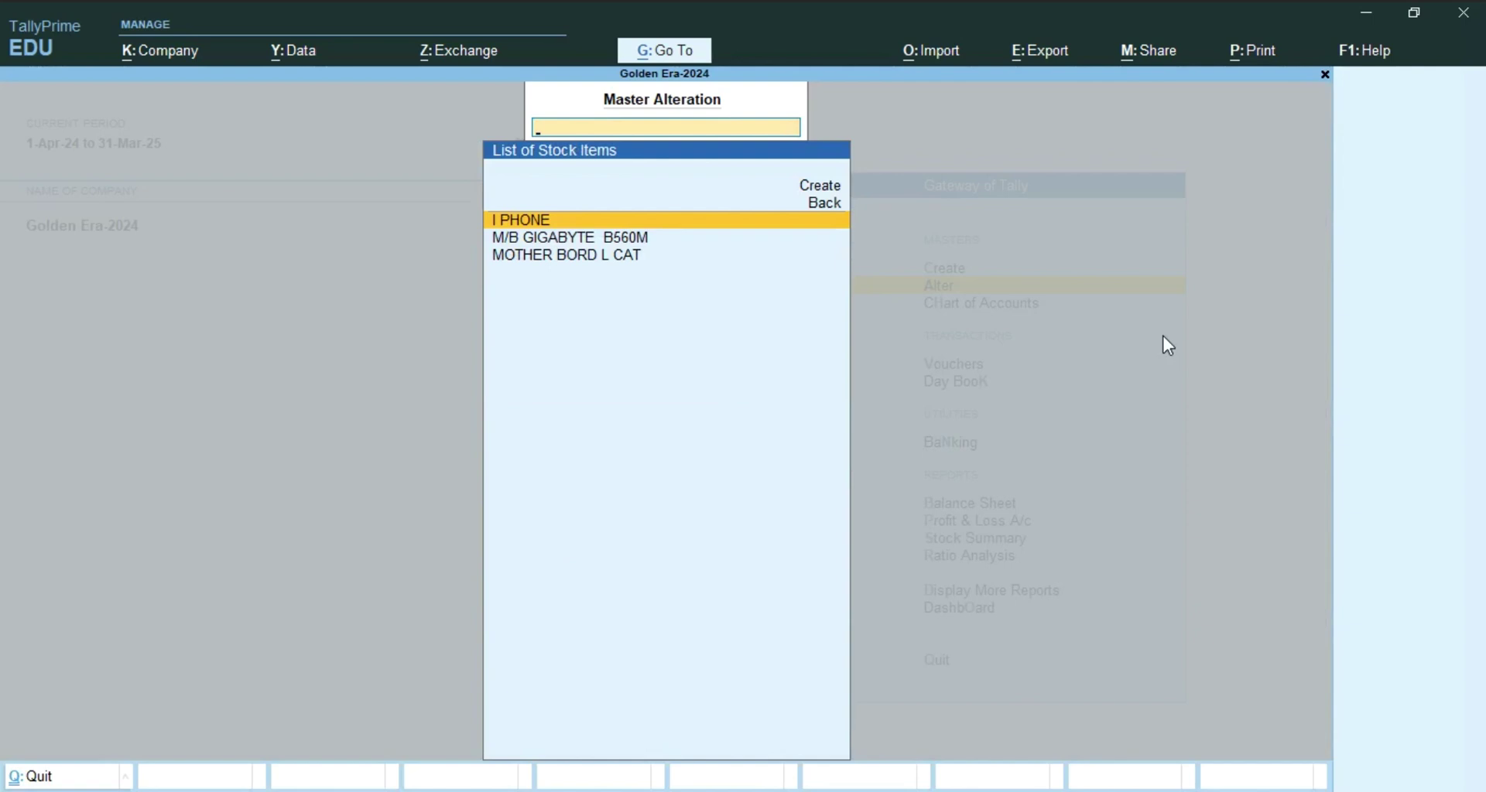
key("Down")
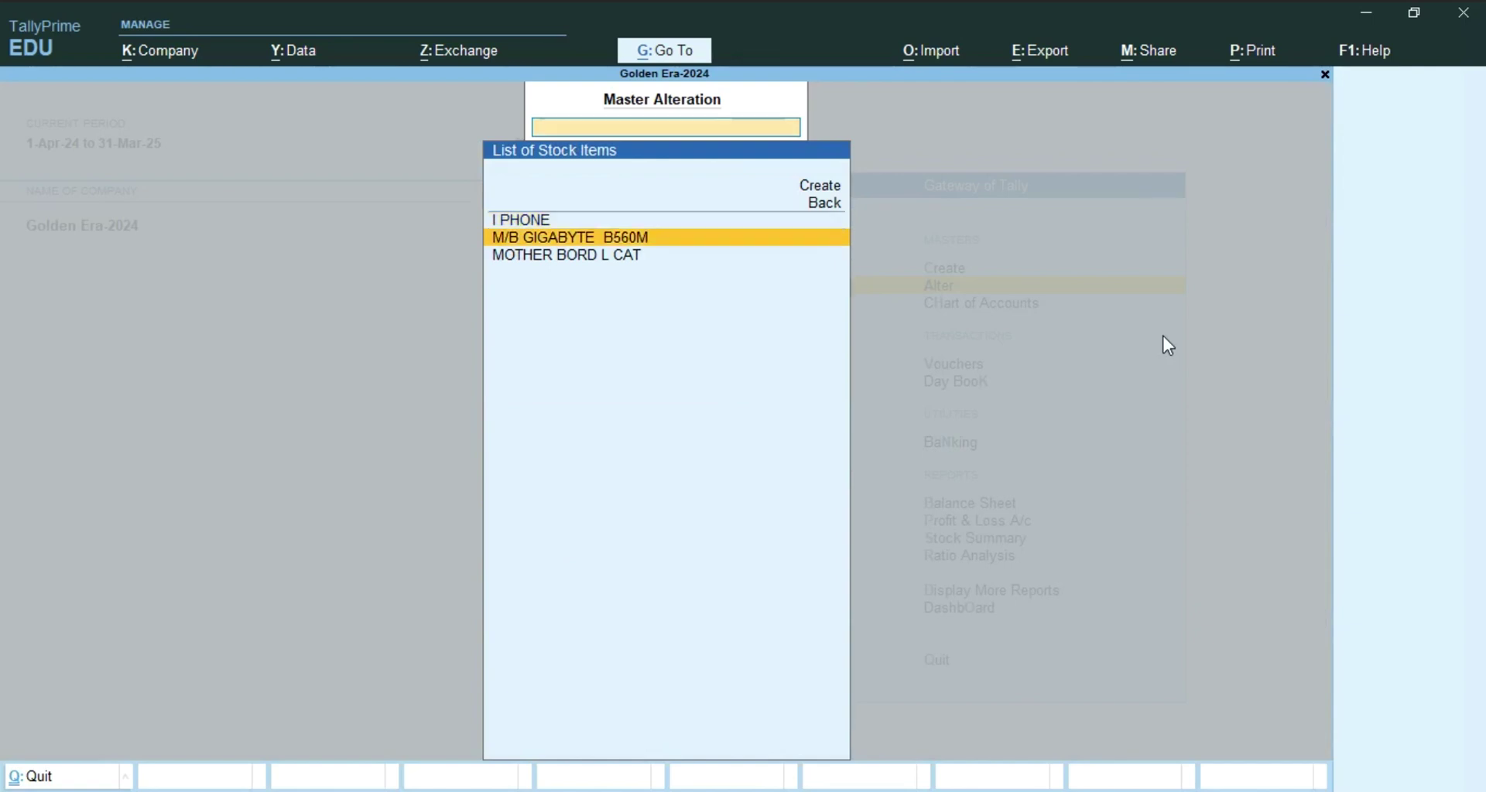
key("Return")
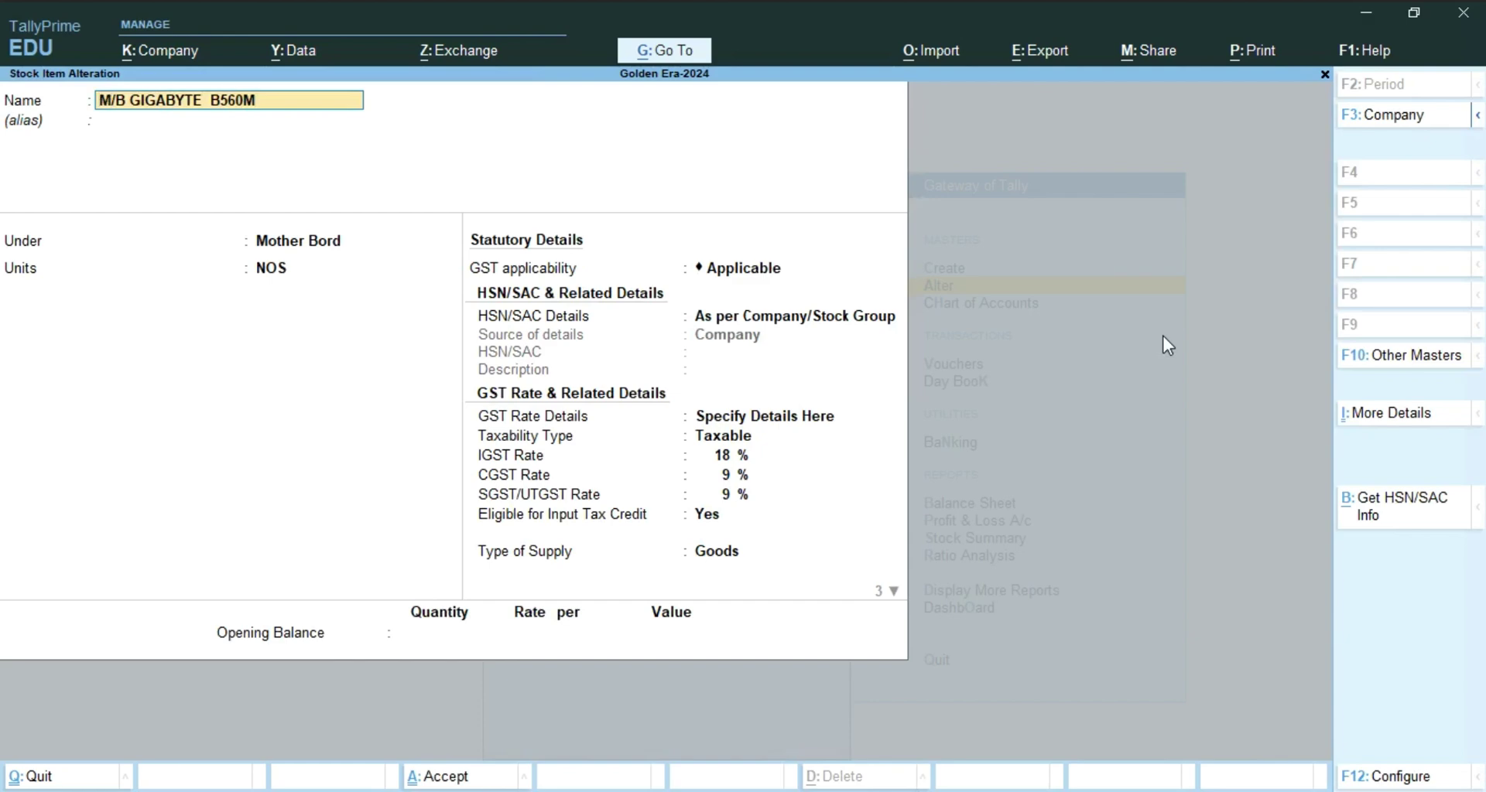
- Enable the configuration option Set options for Stock Item Behaviour and save the configuration
key("F12")
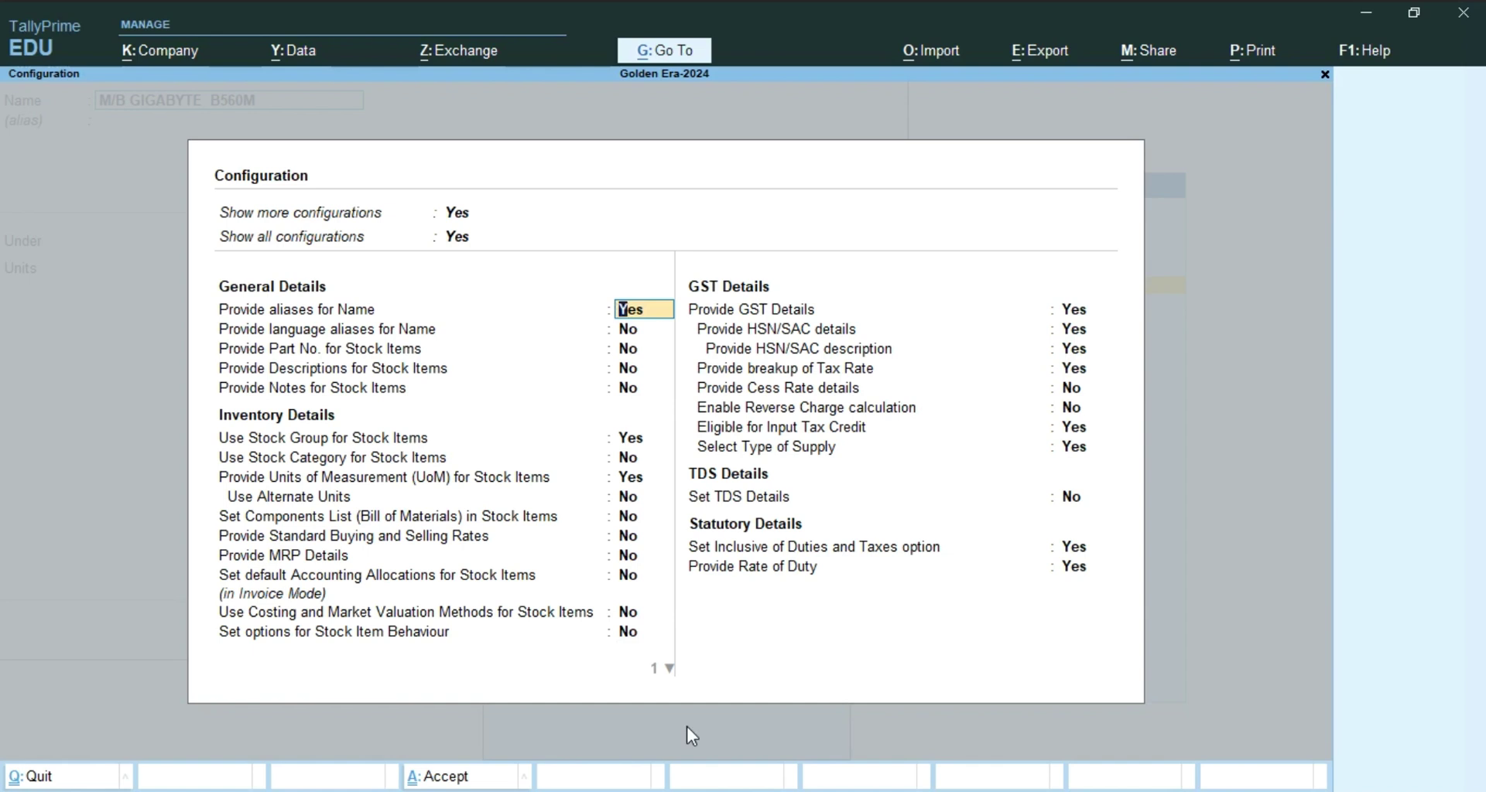
key("Down")
key("Down")
key("Down")
key("Down")
key("Down")
key("Down")
key("Down")
key("Down")
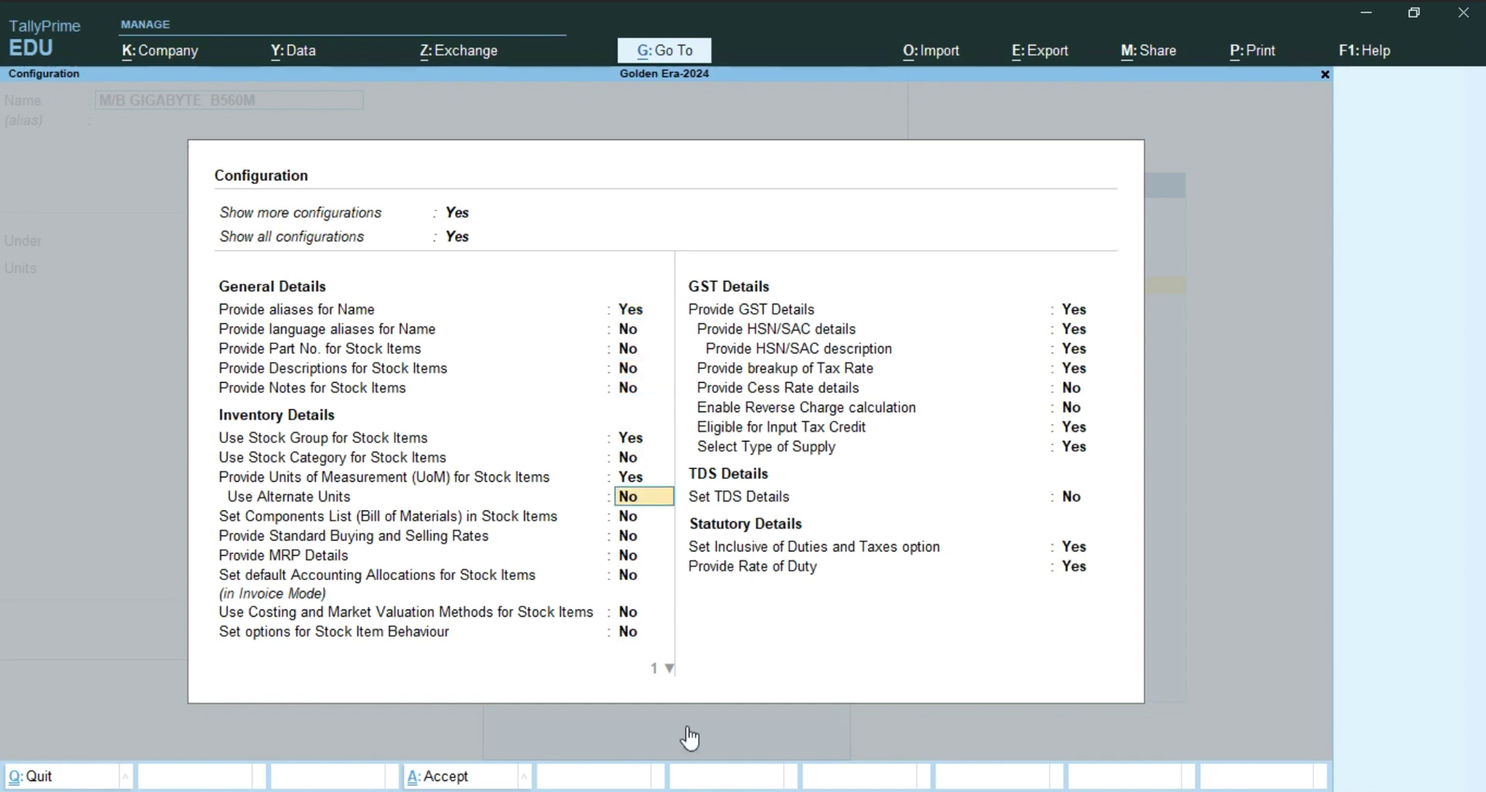
key("Down")
key("Down")
key("Down")
key("Down")
key("Down")
key("Down")
type("y")
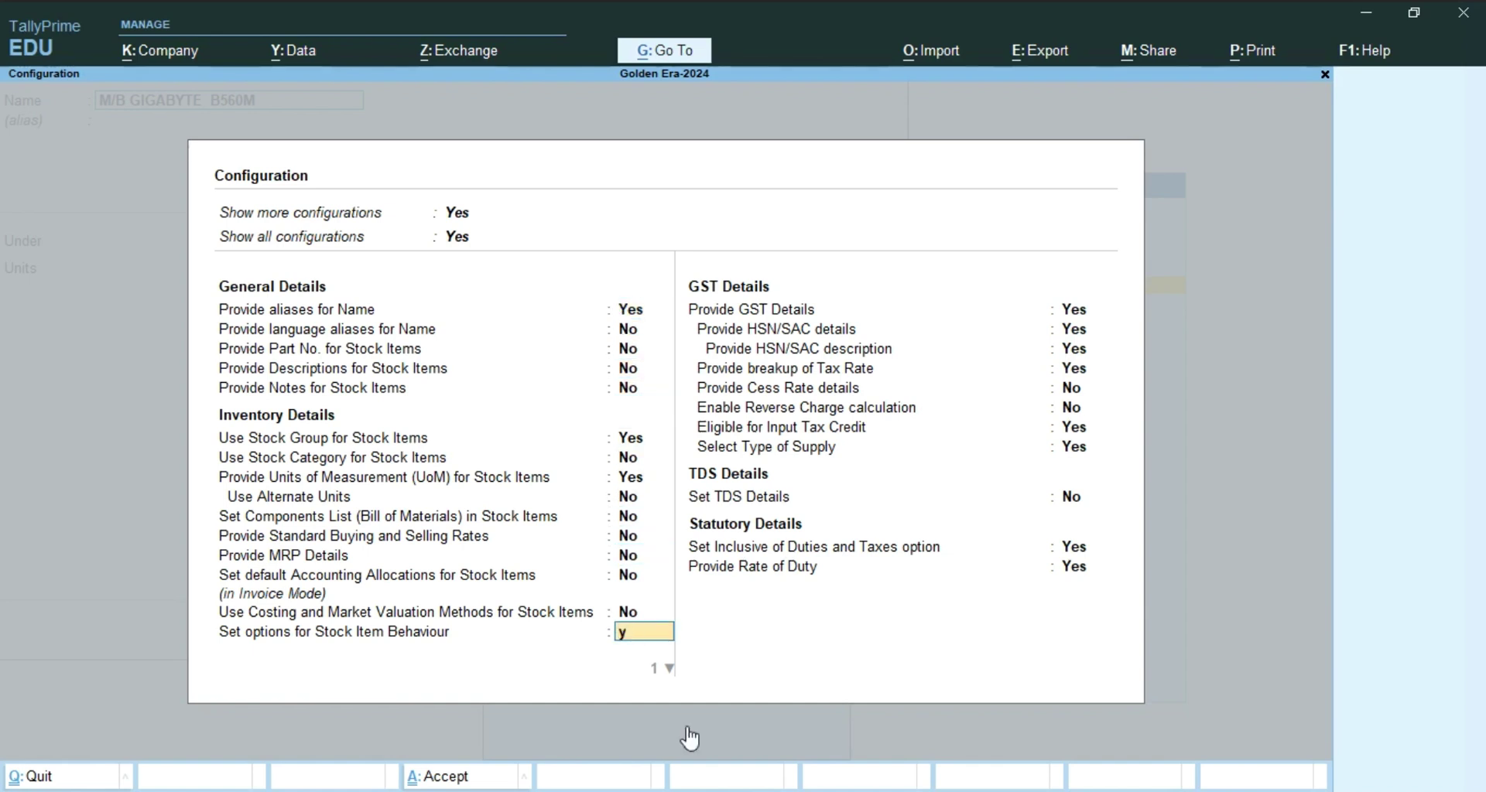
key("Return")
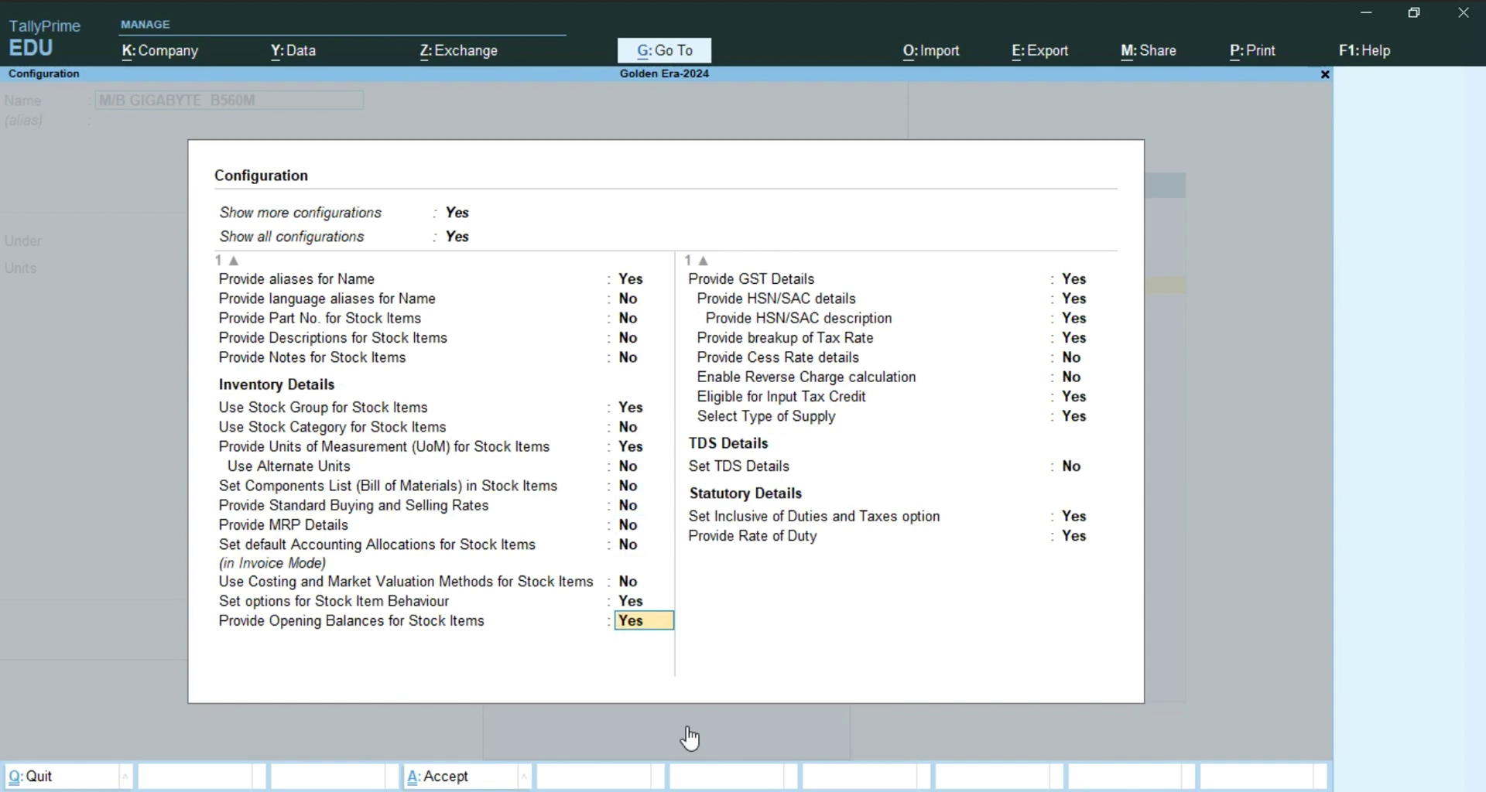
key("ctrl")
key("ctrl+a")
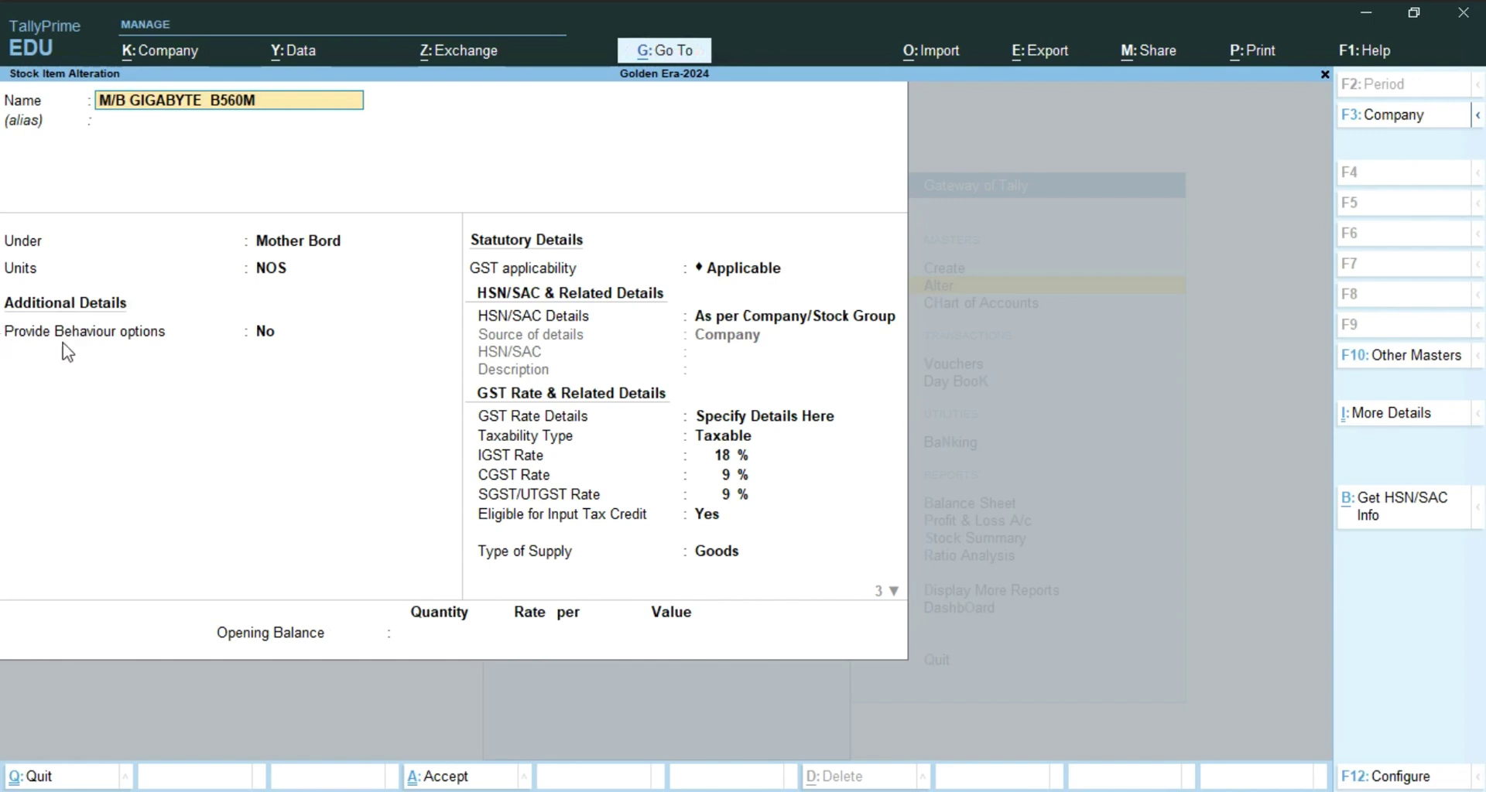
- Set Provide Behaviour options to Yes for M/B GIGABYTE B560M to open its Behaviour settings
key("Return")
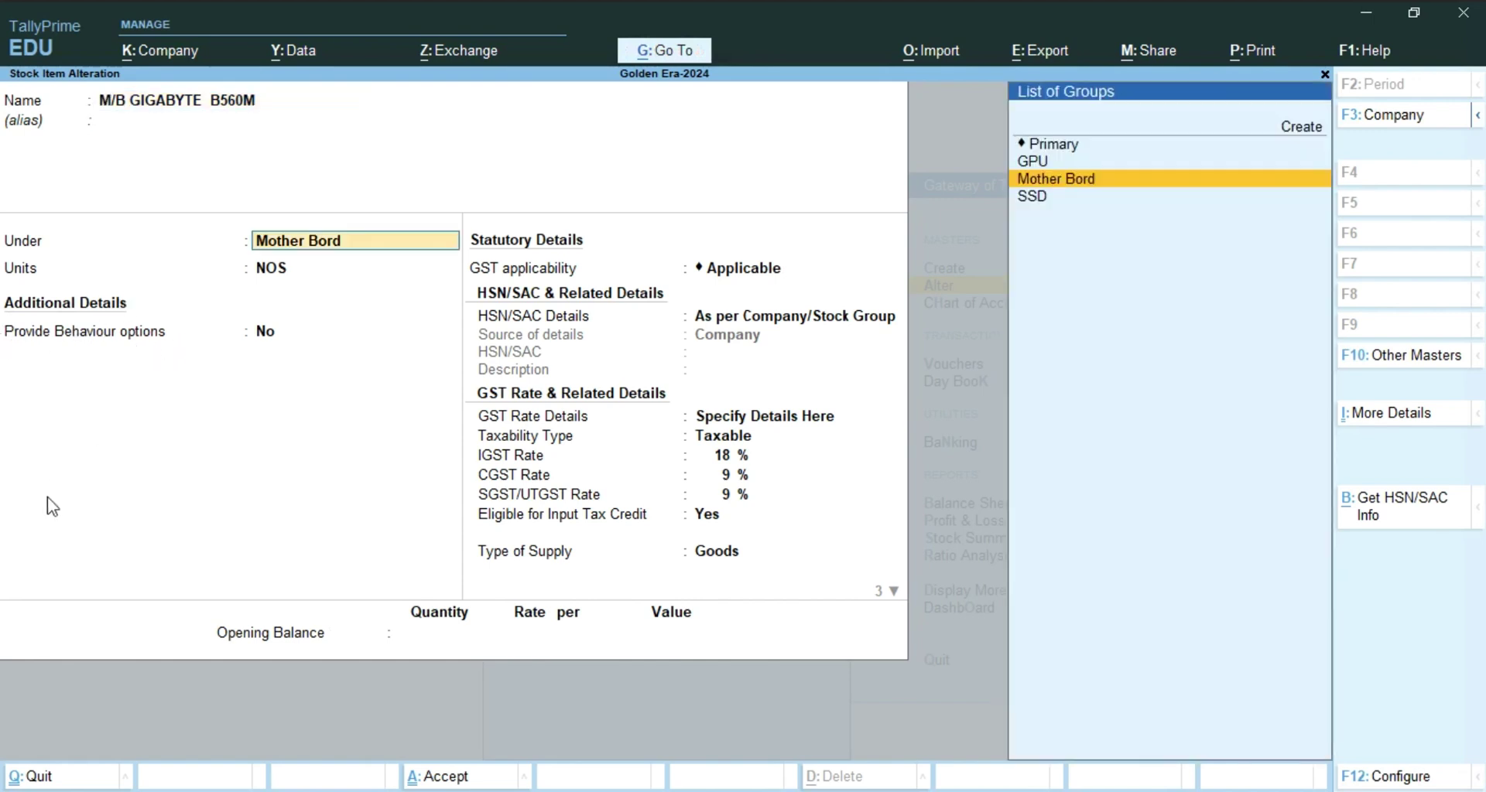
key("Return")
key("Return")
key("shift+Tab")
type("y")
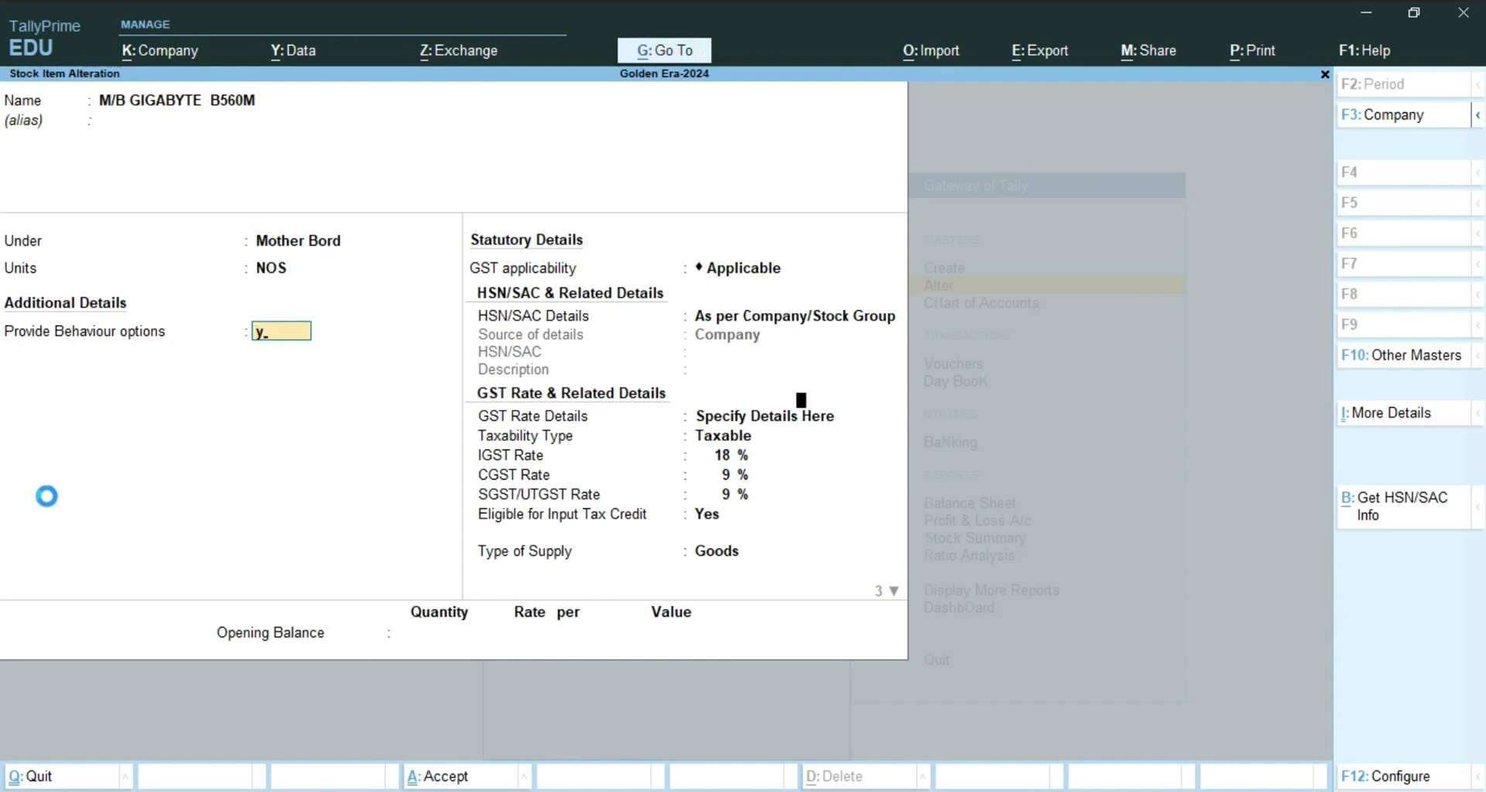
key("Return")
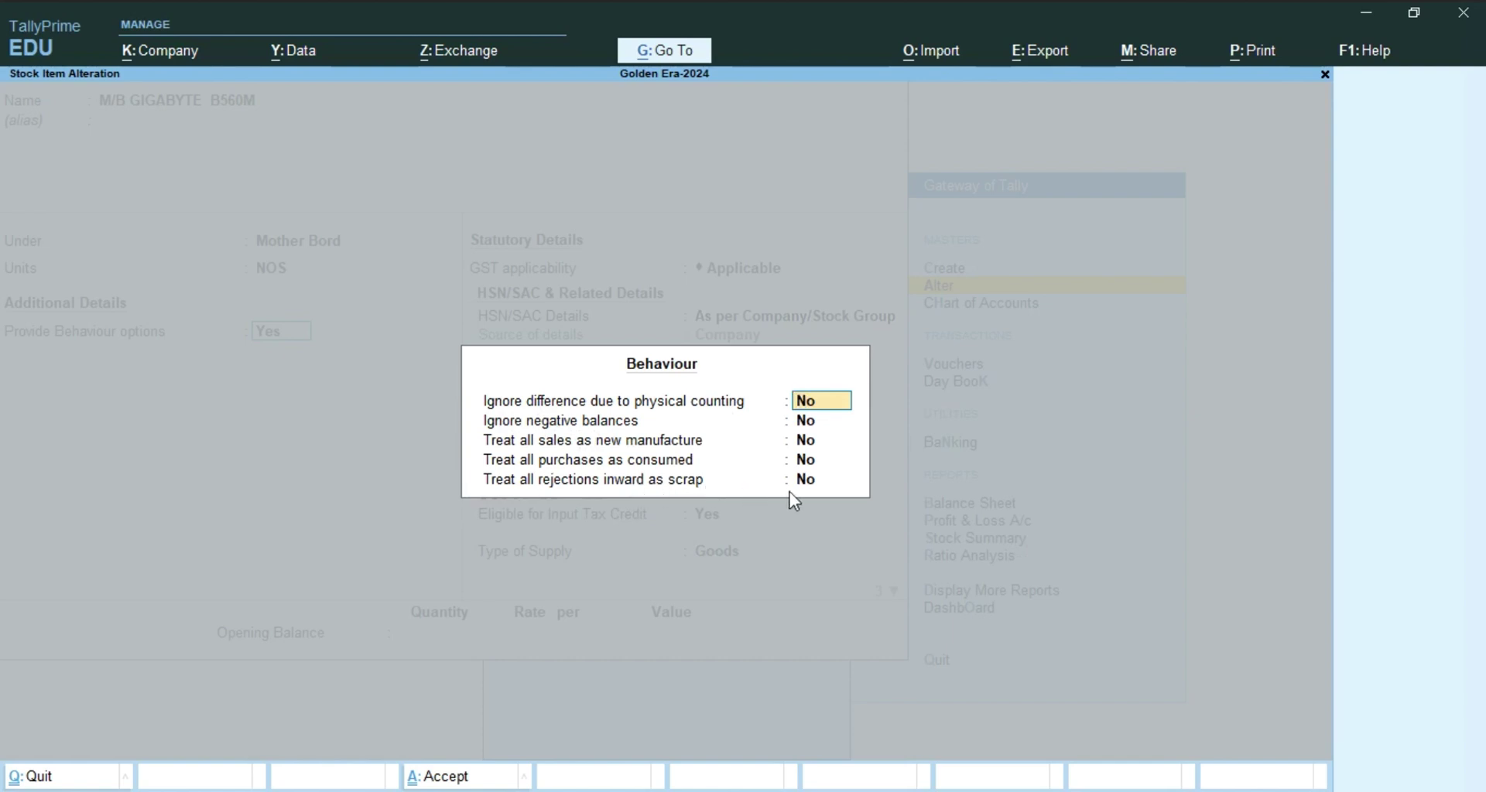
- Go through the item's Behaviour settings with each at No, save the stock item and return to the Gateway of Tally
key("Return")
key("Return")
key("Return")
key("Return")
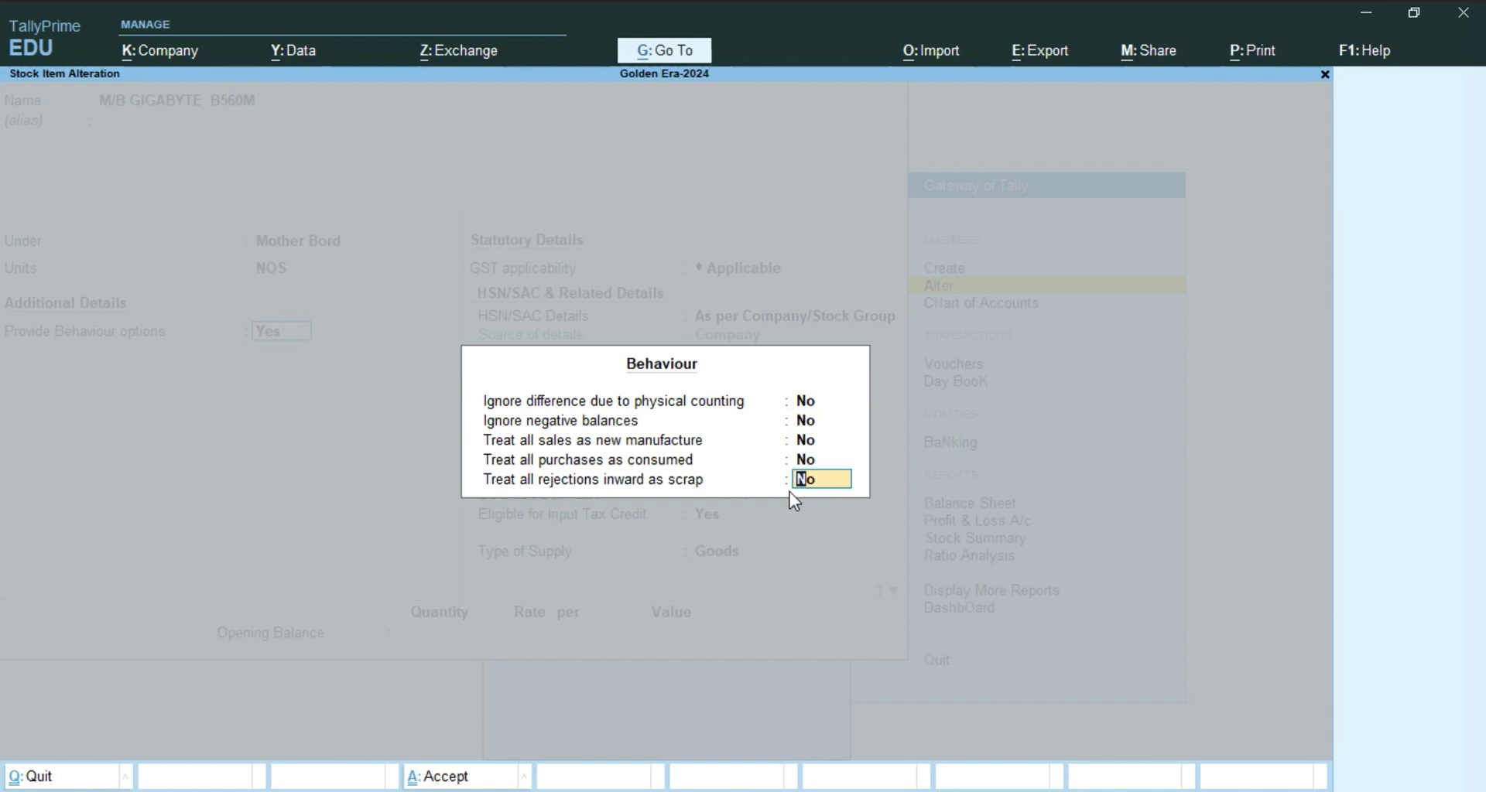
key("Return")
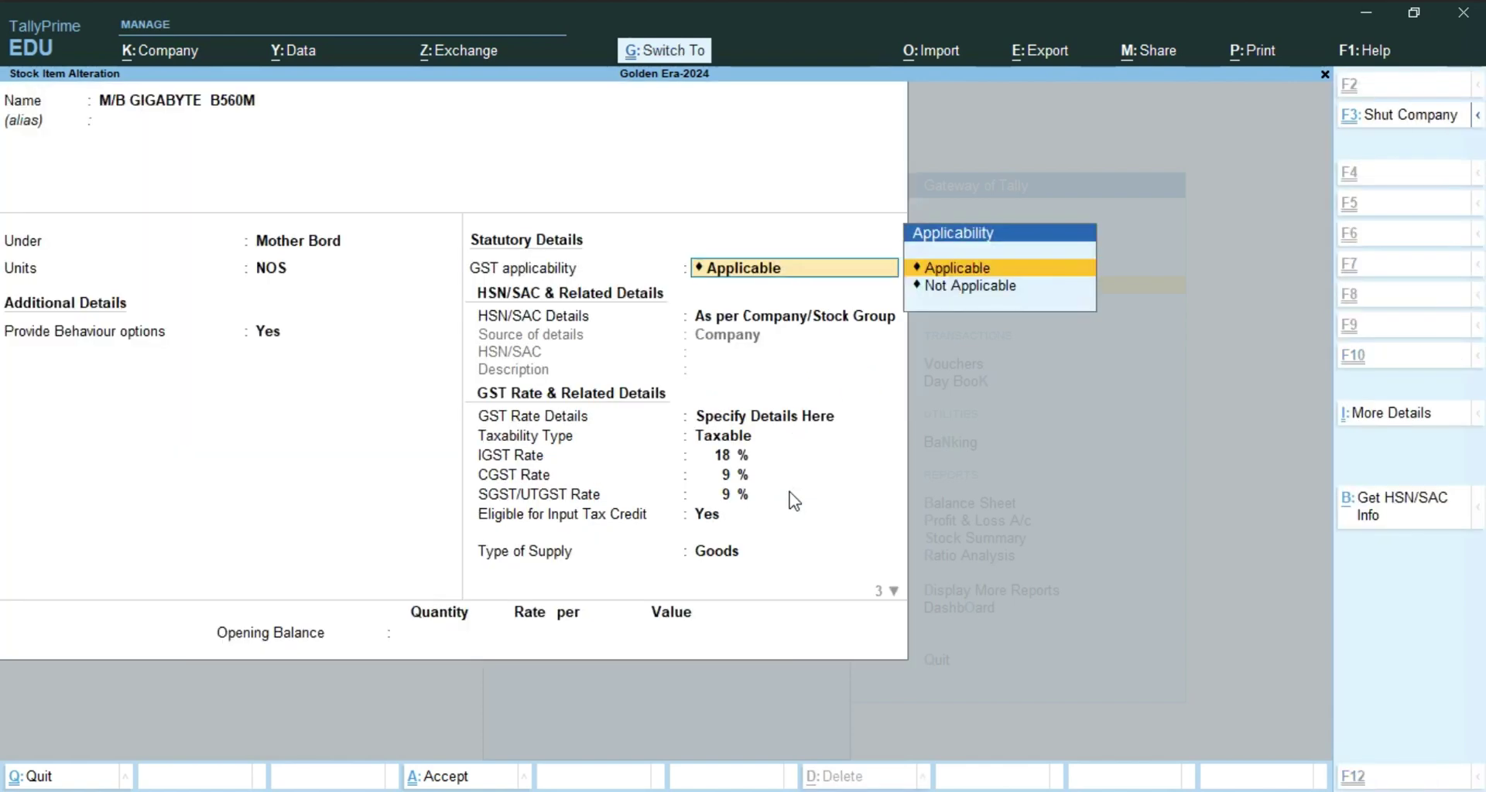
key("ctrl+a")
key("Return")
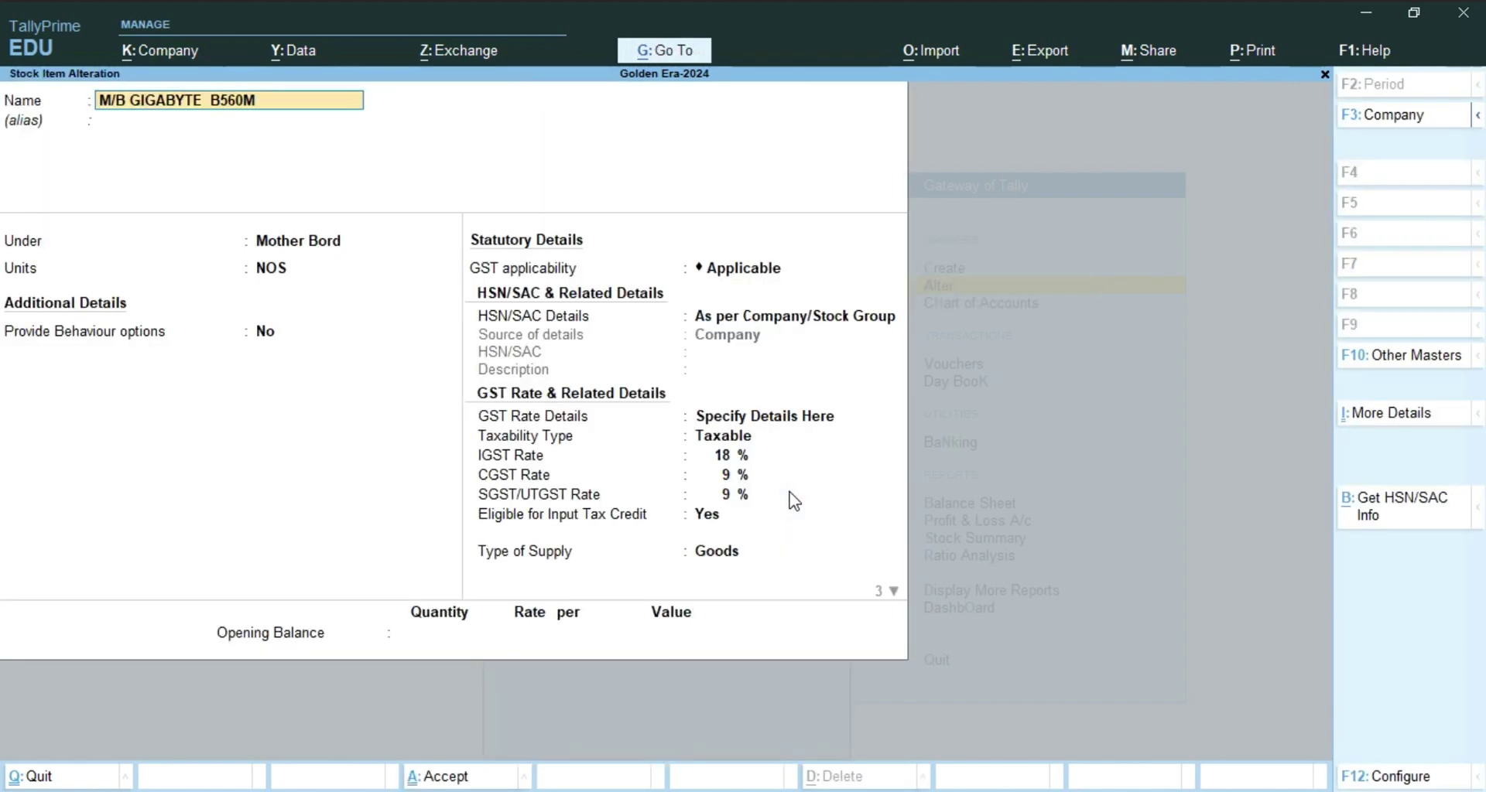
key("Escape")
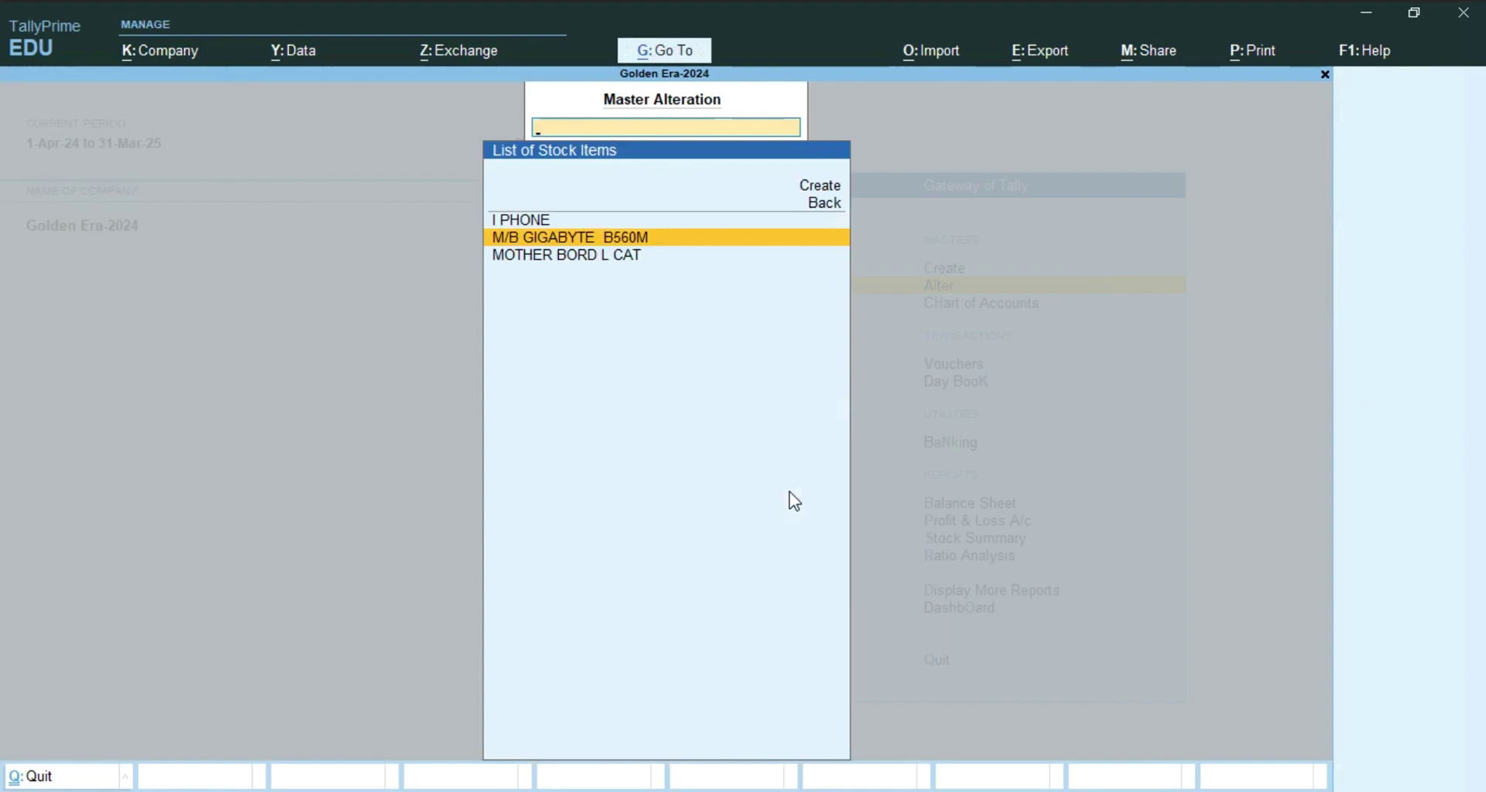
key("Escape")
key("Escape")
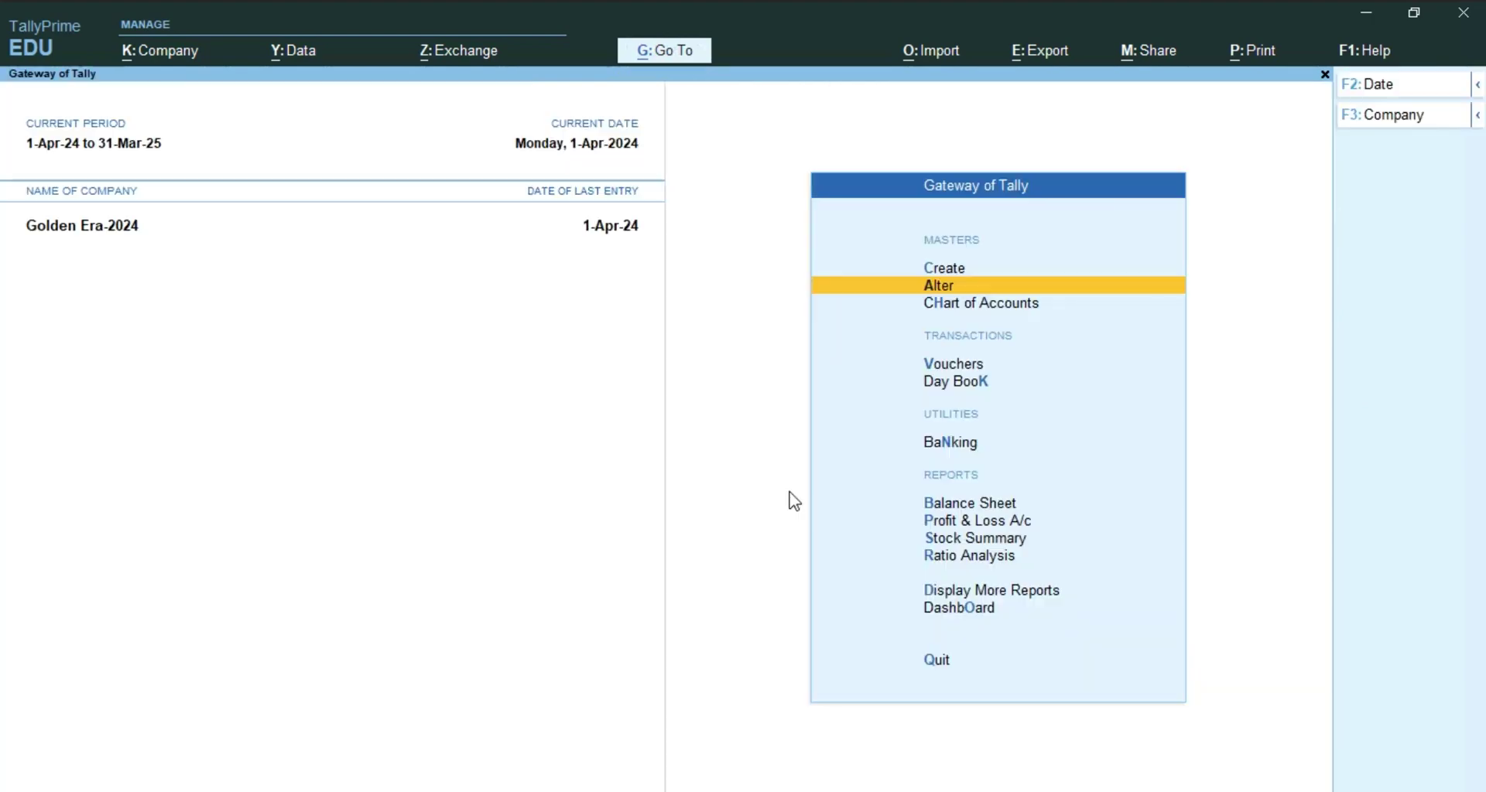
- Examine the stock movement of M/B GIGABYTE B560M from the Stock Summary down to its April vouchers
key("Down")
key("Down")
key("Down")
key("Down")
key("Down")
key("Down")
key("Down")
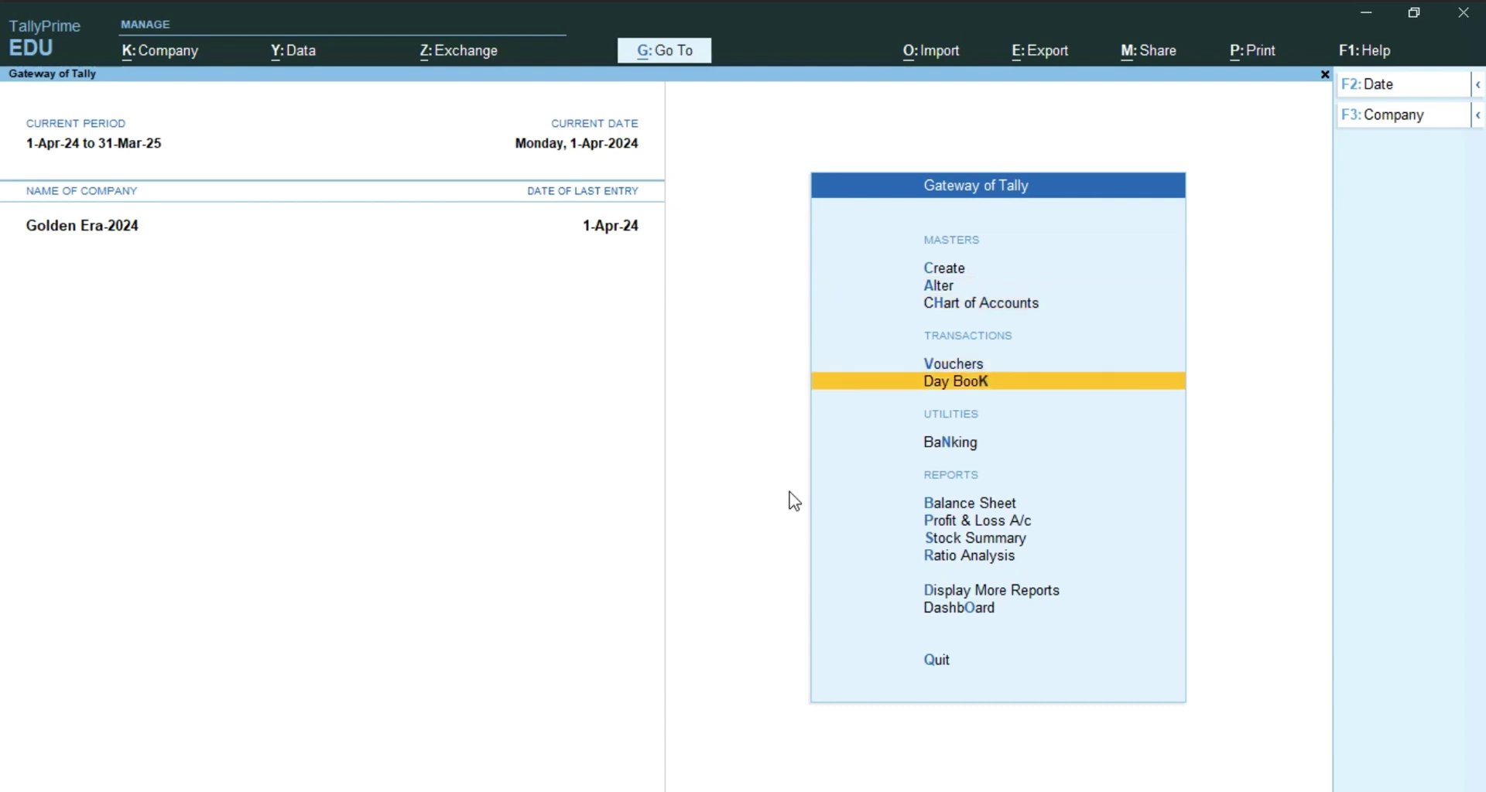
key("Return")
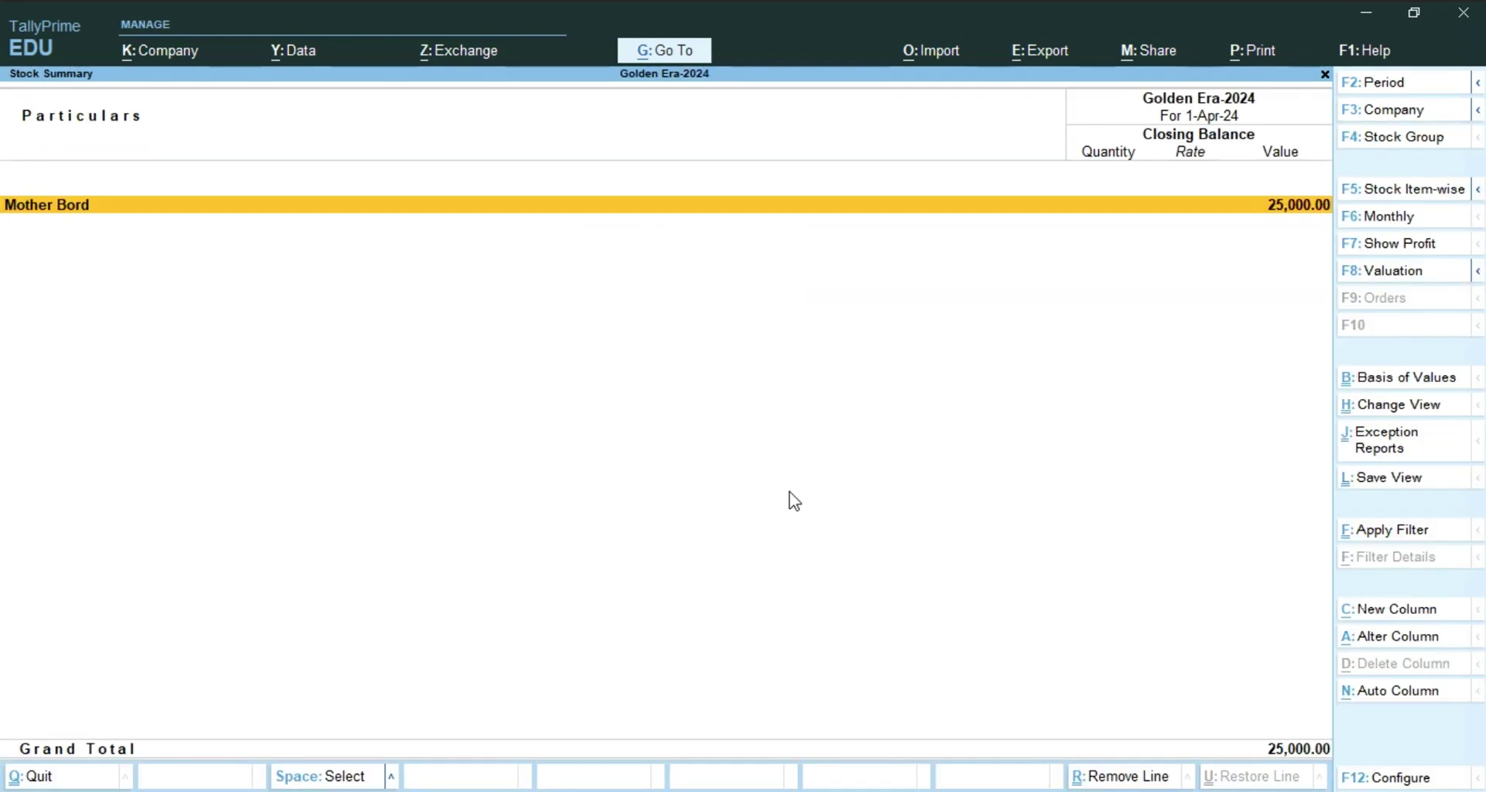
key("Return")
key("Return")
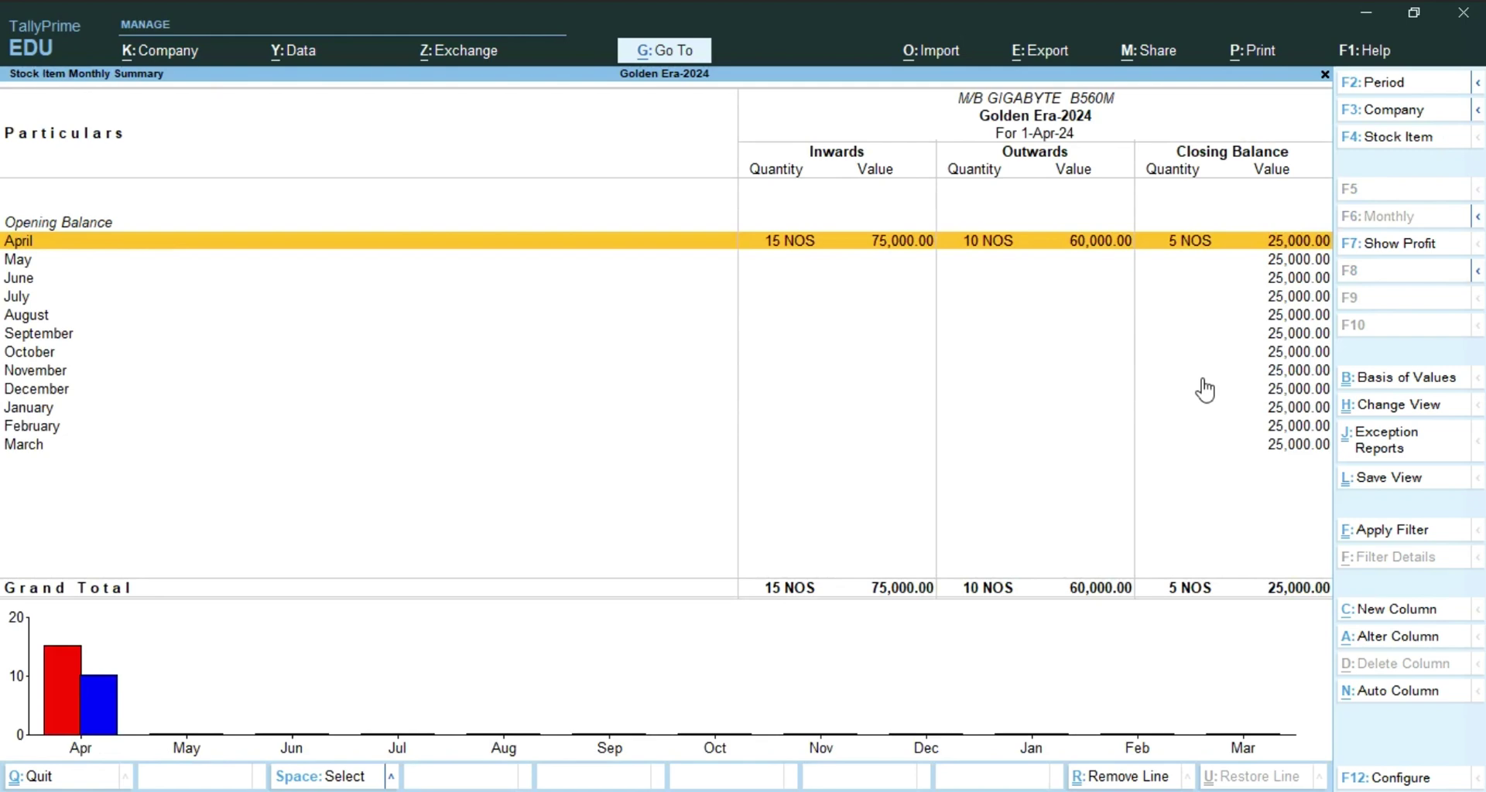
key("Return")
- Open B4u Computer's credit note for alteration and accept its existing receipt and party details
key("Down")
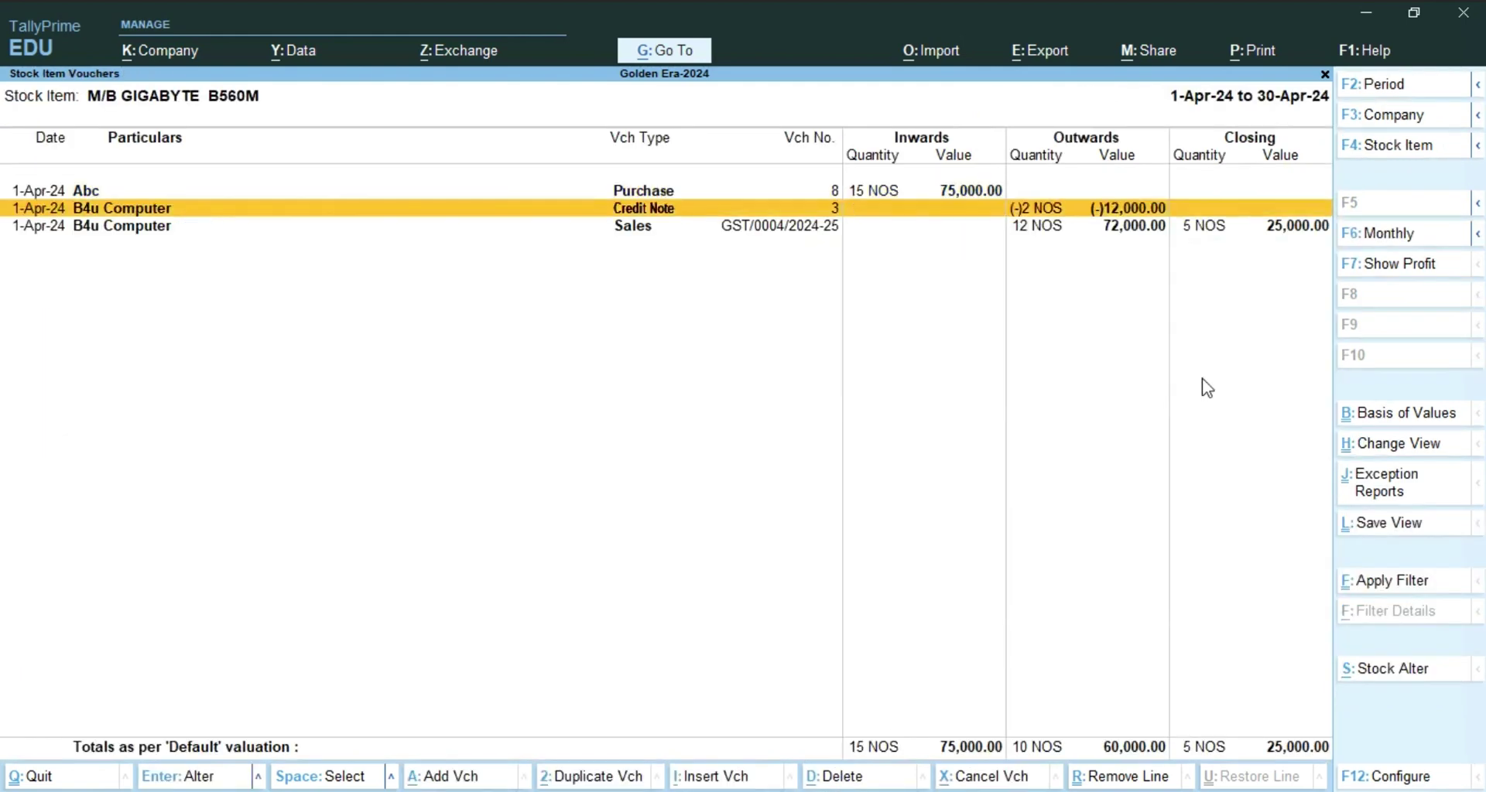
key("Return")
key("Return")
key("Return")
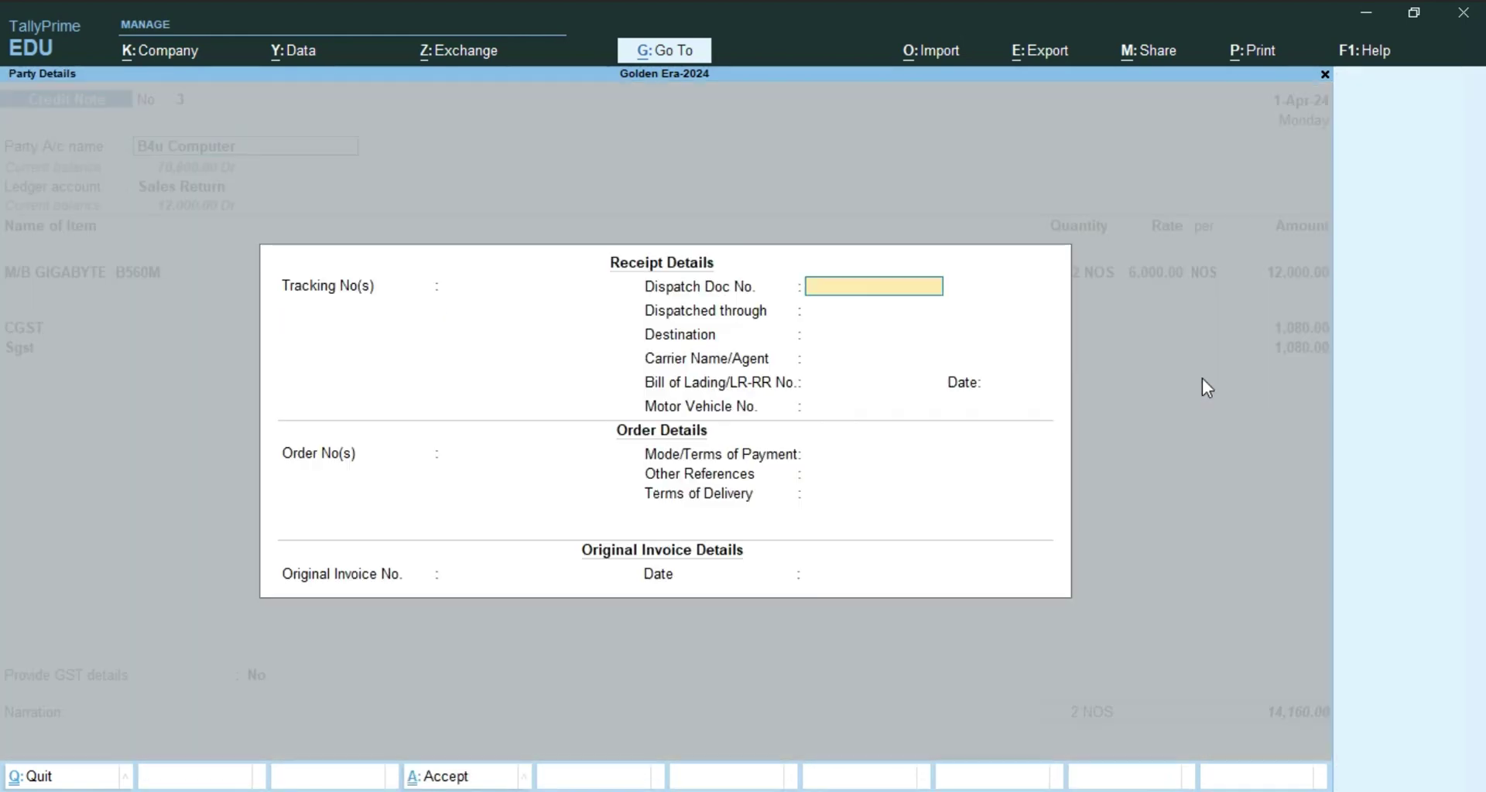
key("ctrl+a")
key("Return")
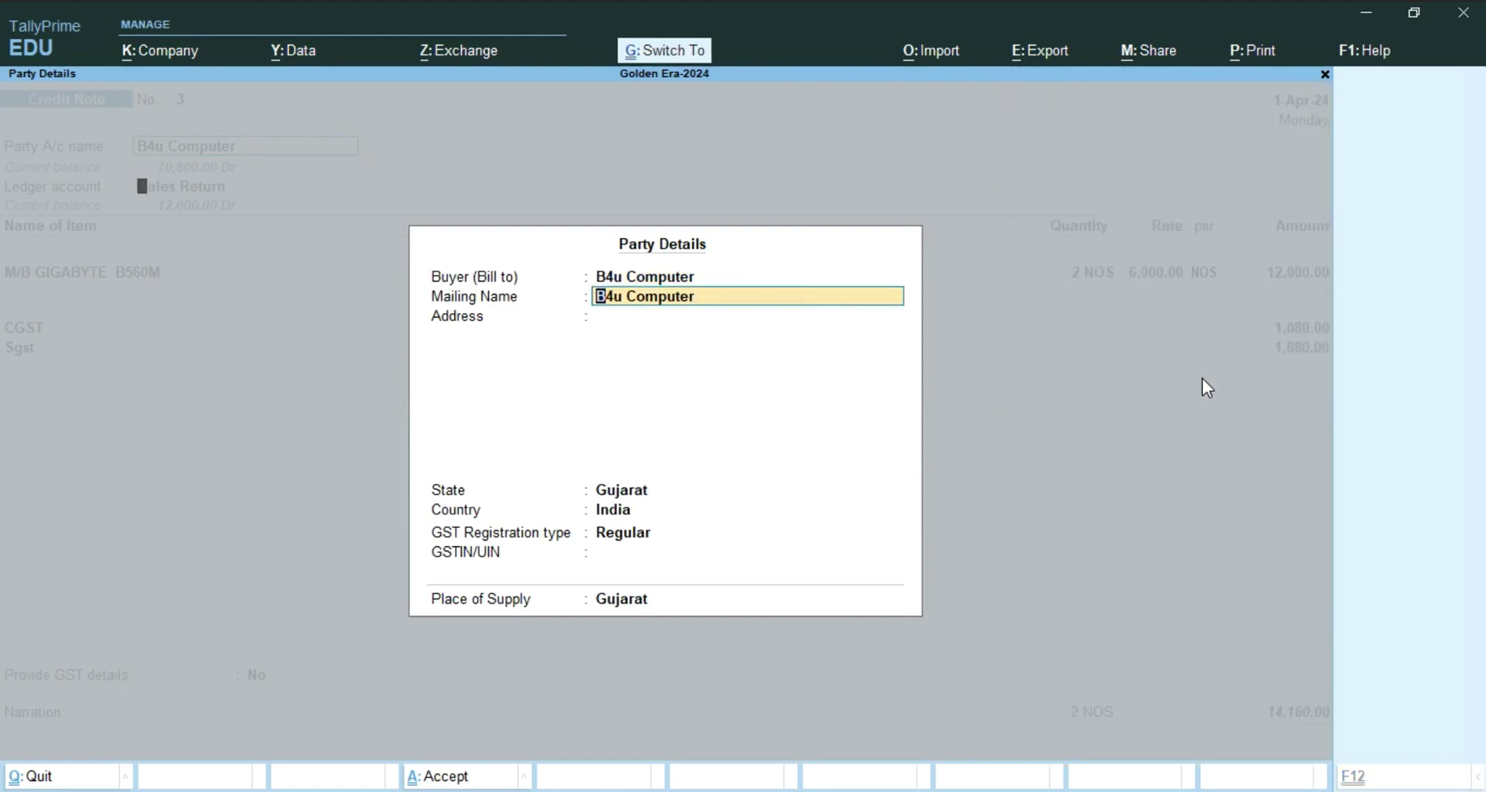
key("ctrl+a")
- Accept the credit note's existing party and M/B GIGABYTE B560M item details and save the voucher
key("Return")
key("Return")
key("Return")
key("Return")
key("Return")
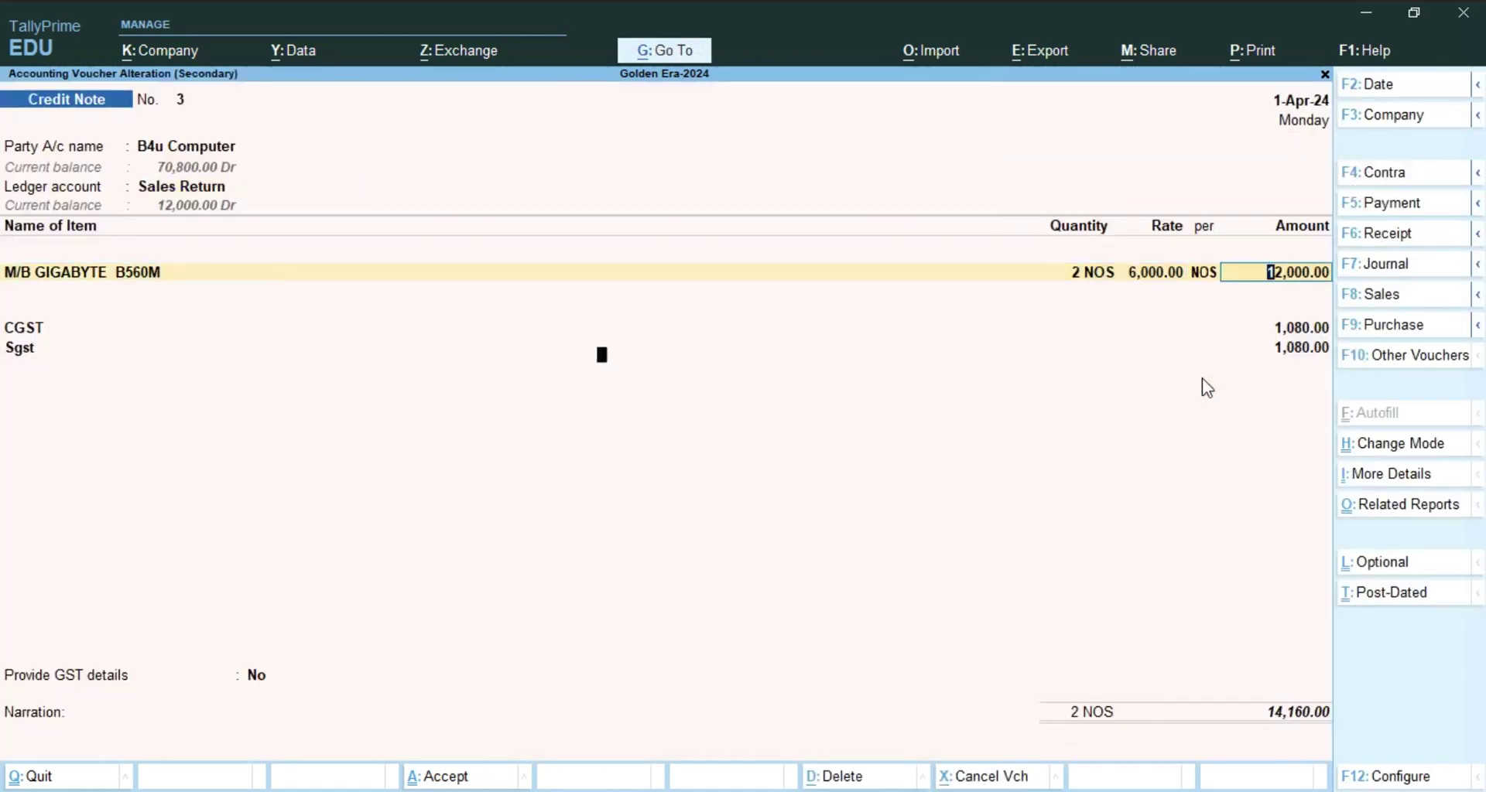
key("Return")
key("ctrl")
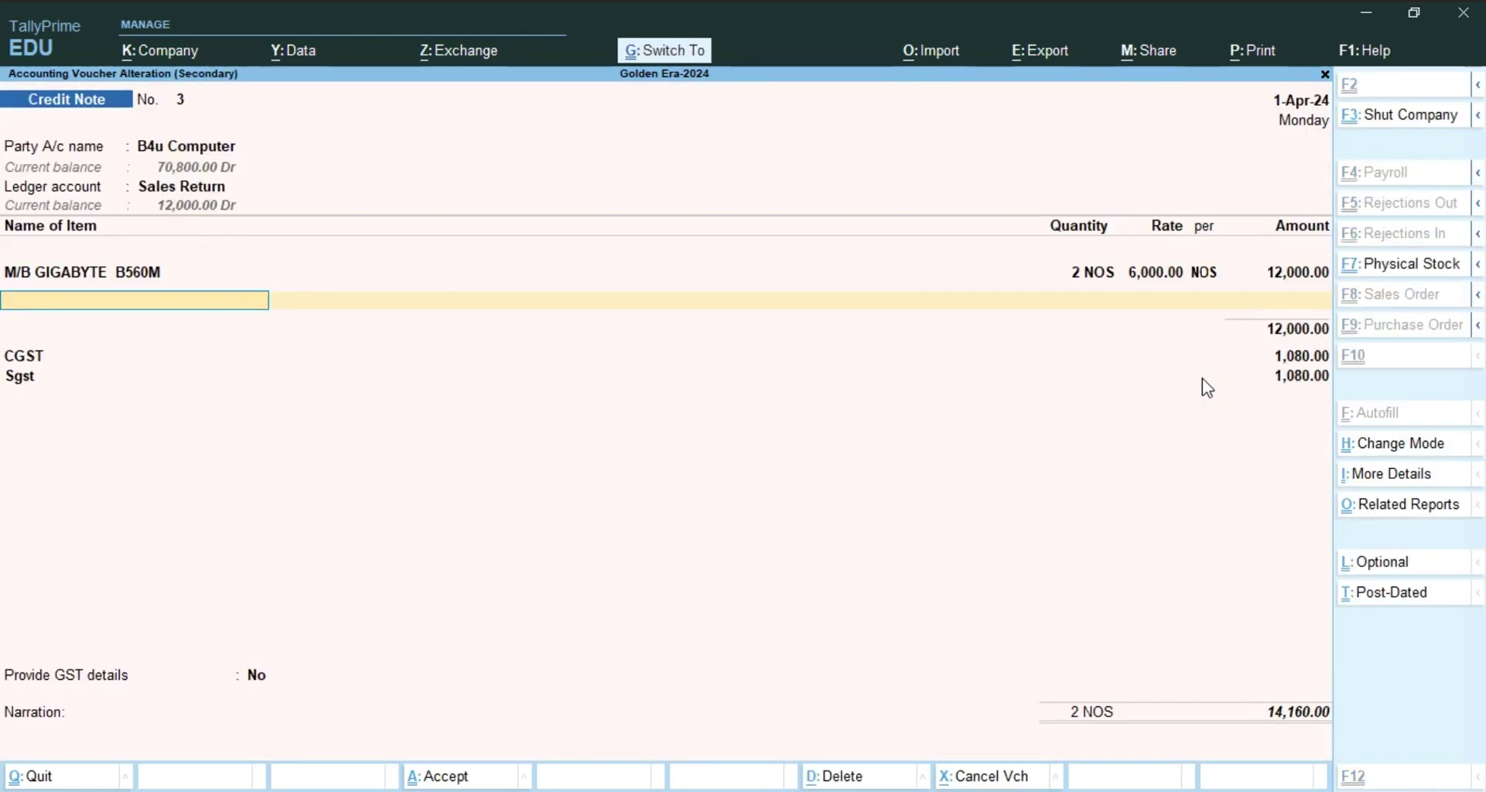
key("ctrl+a")
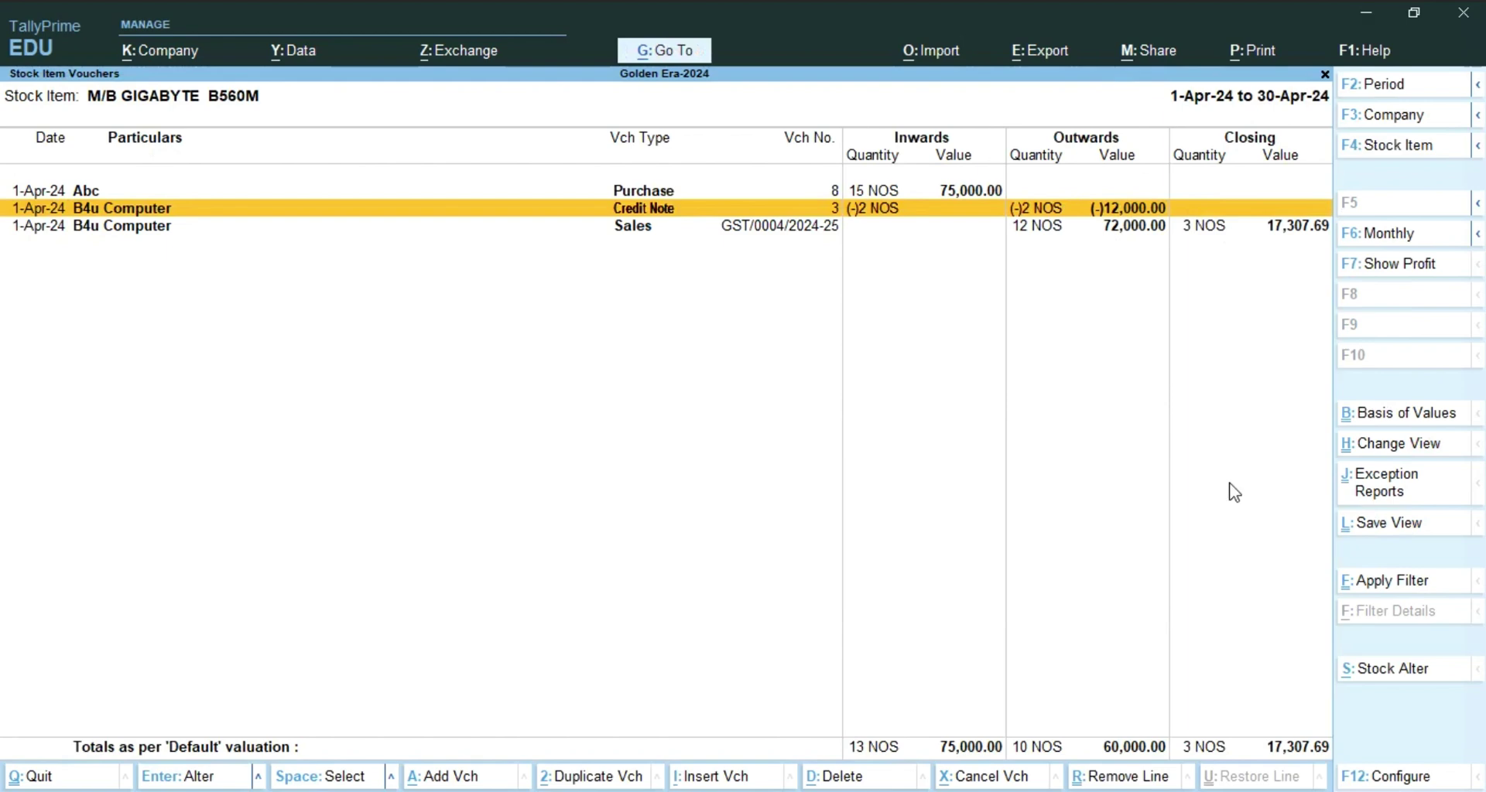
- Compare the credit note and sales entries in the item's April vouchers, and return to the Gateway of Tally
key("Down")
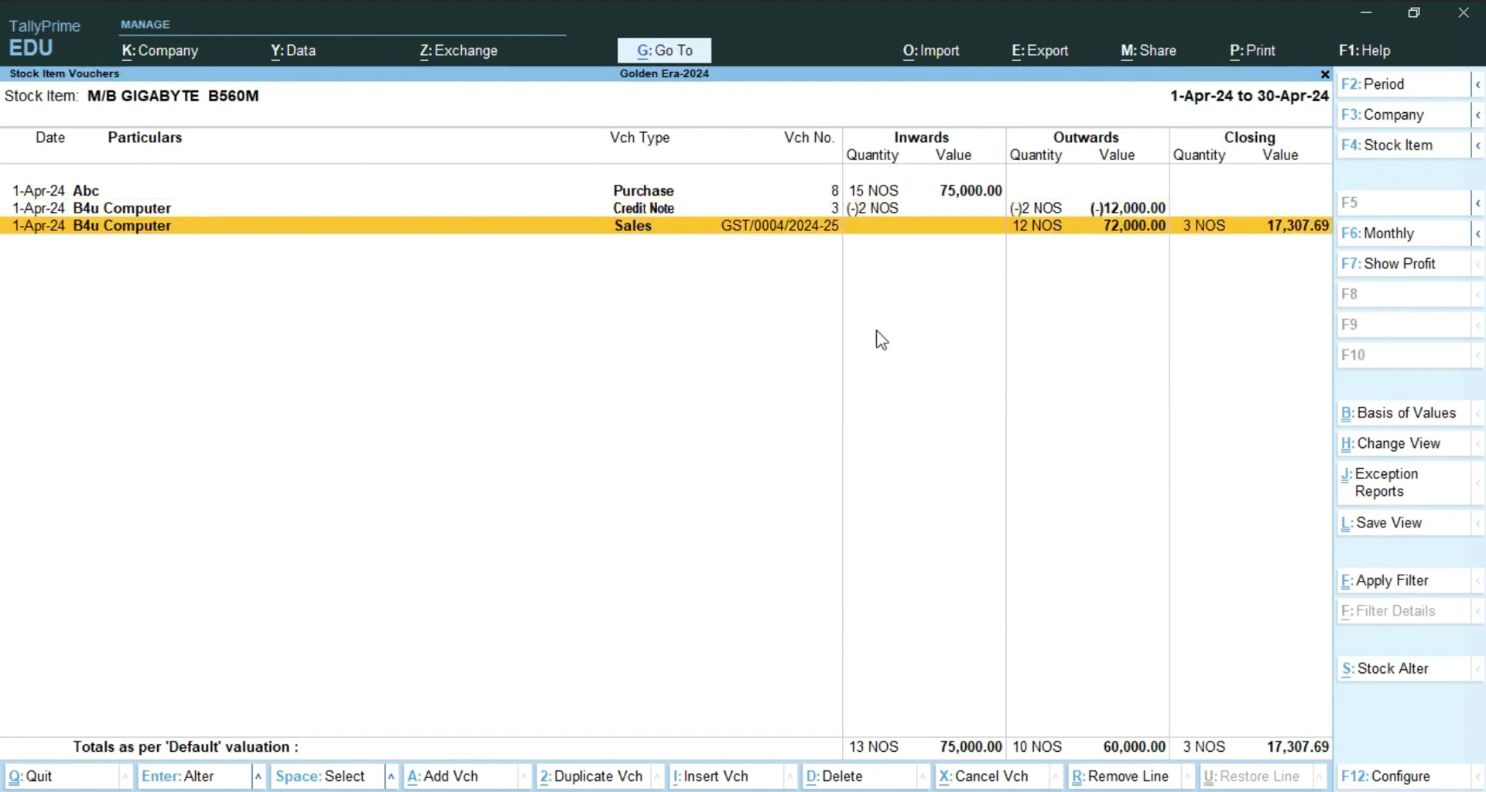
key("Up")
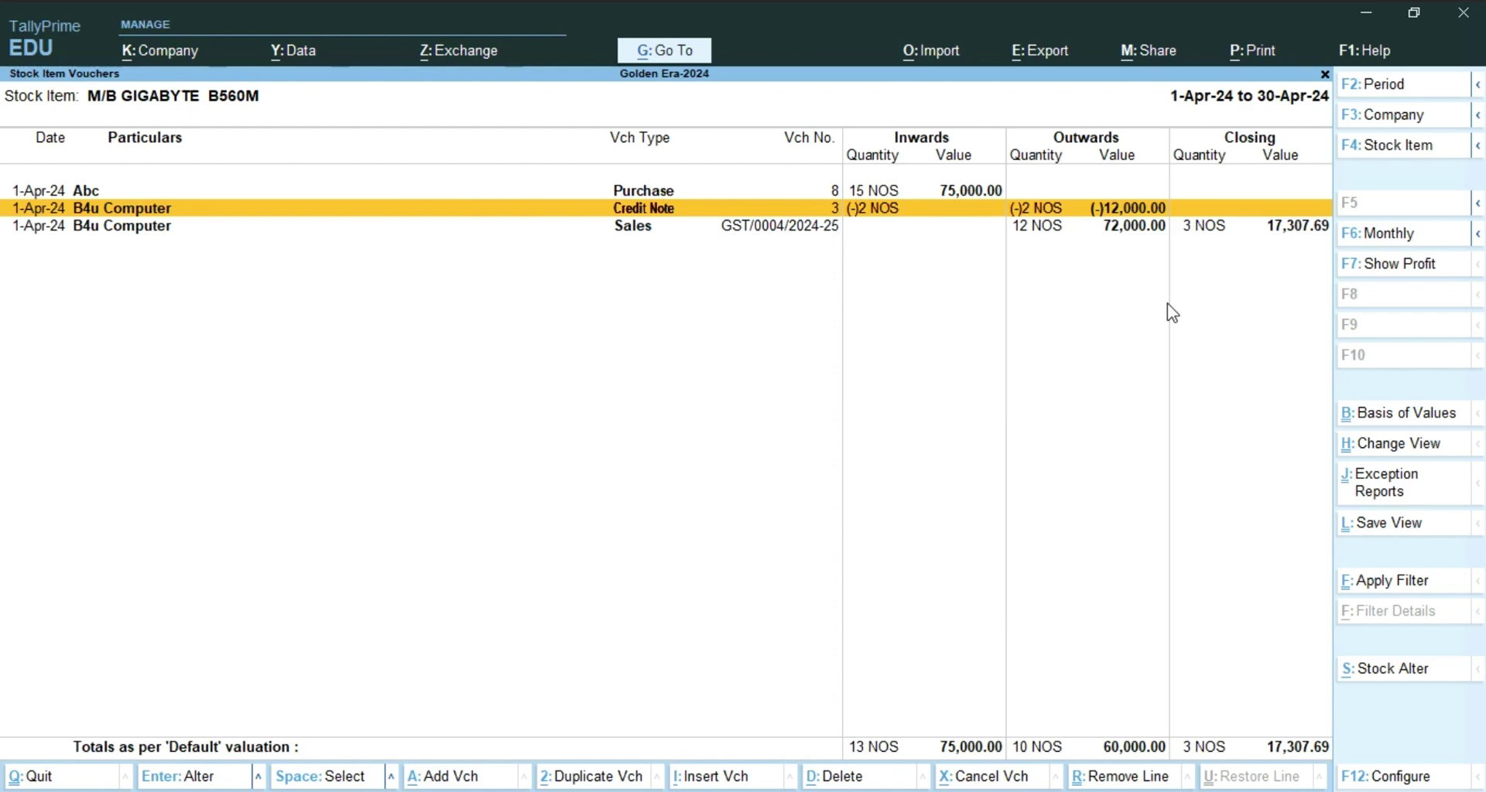
key("Escape")
key("Escape")
key("Escape")
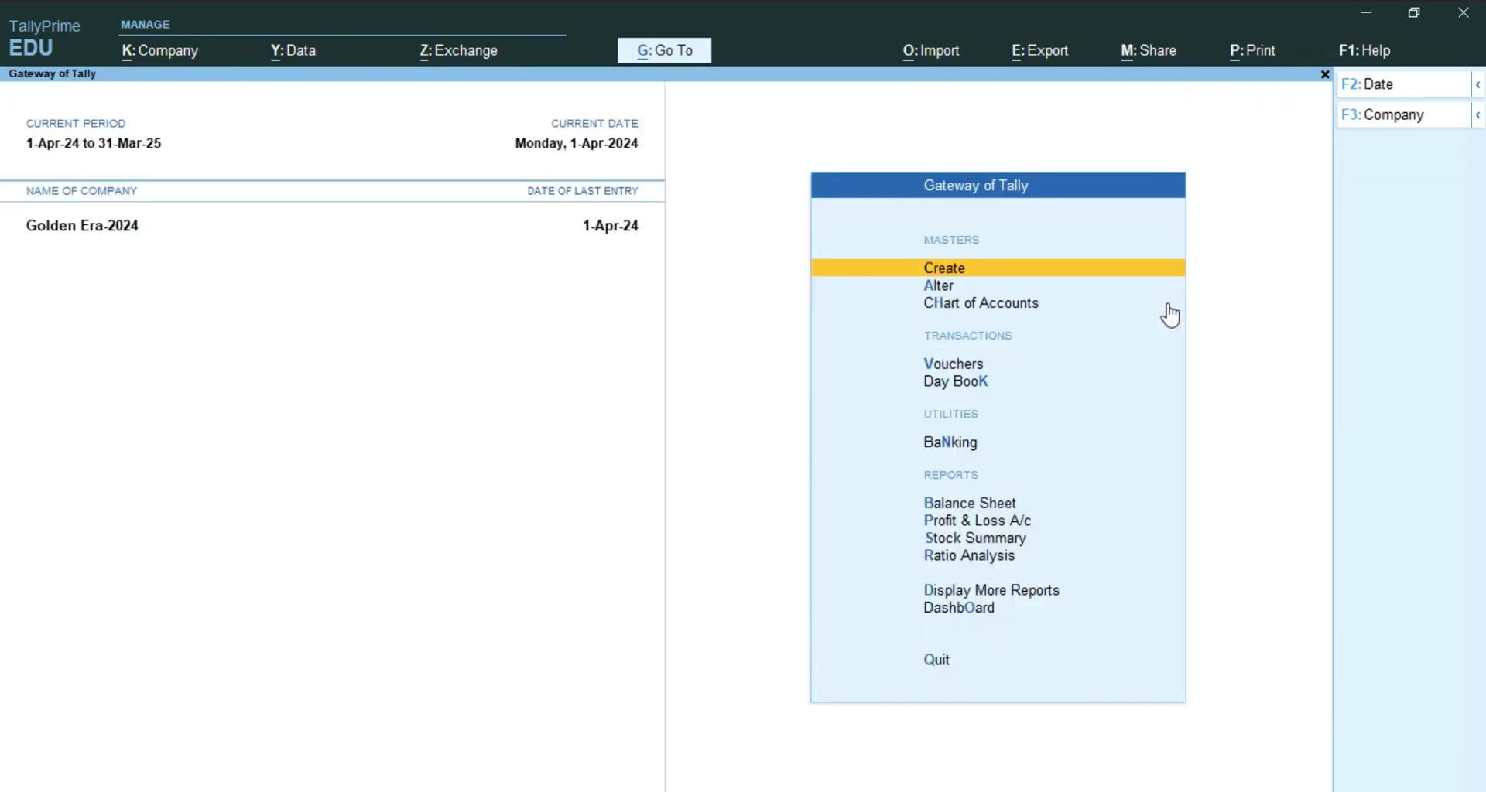
- Open voucher entry from the Gateway of Tally and switch to a new Purchase voucher
key("Down")
key("Down")
key("Down")
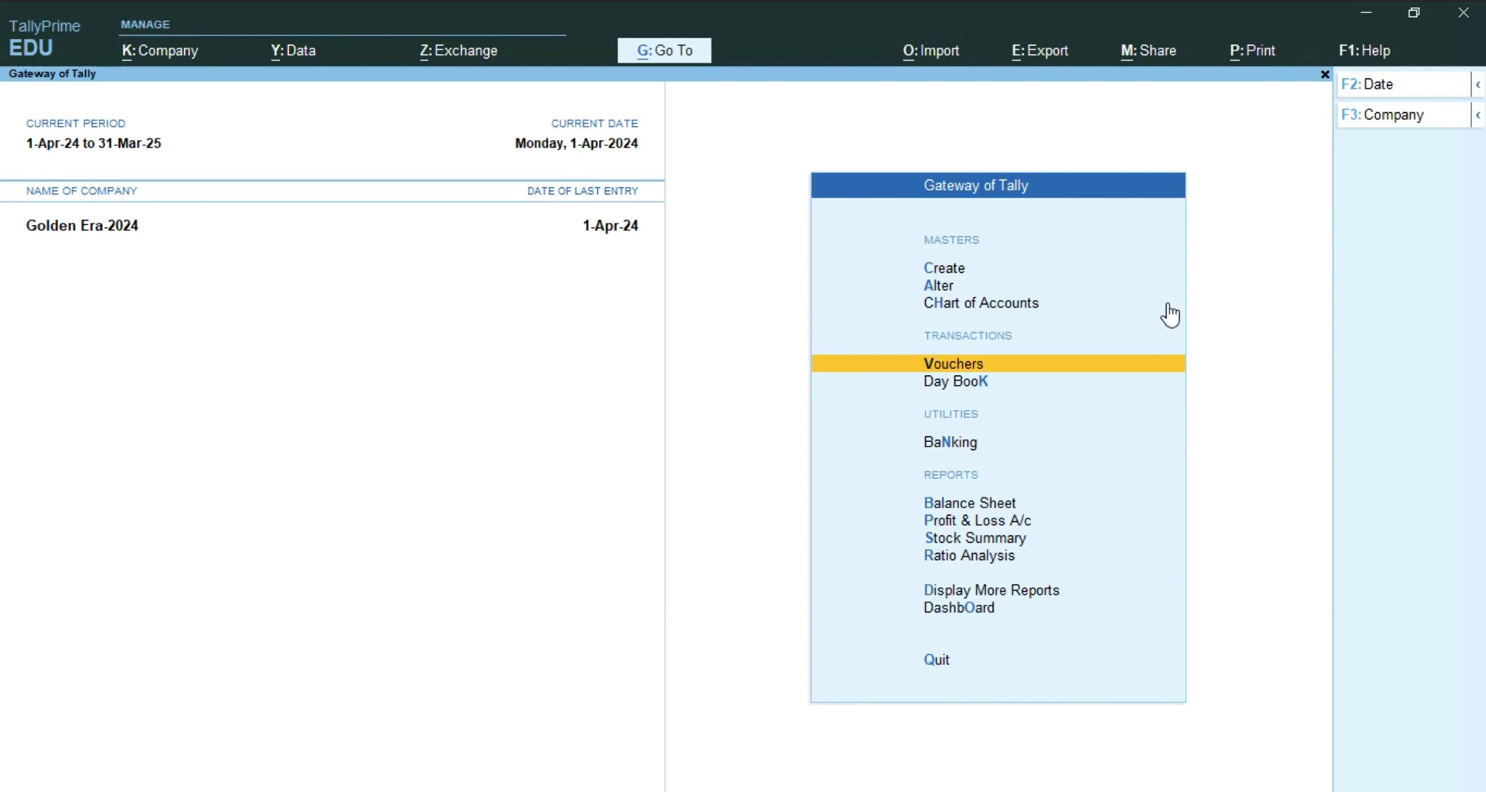
key("Down")
key("Up")
key("Return")
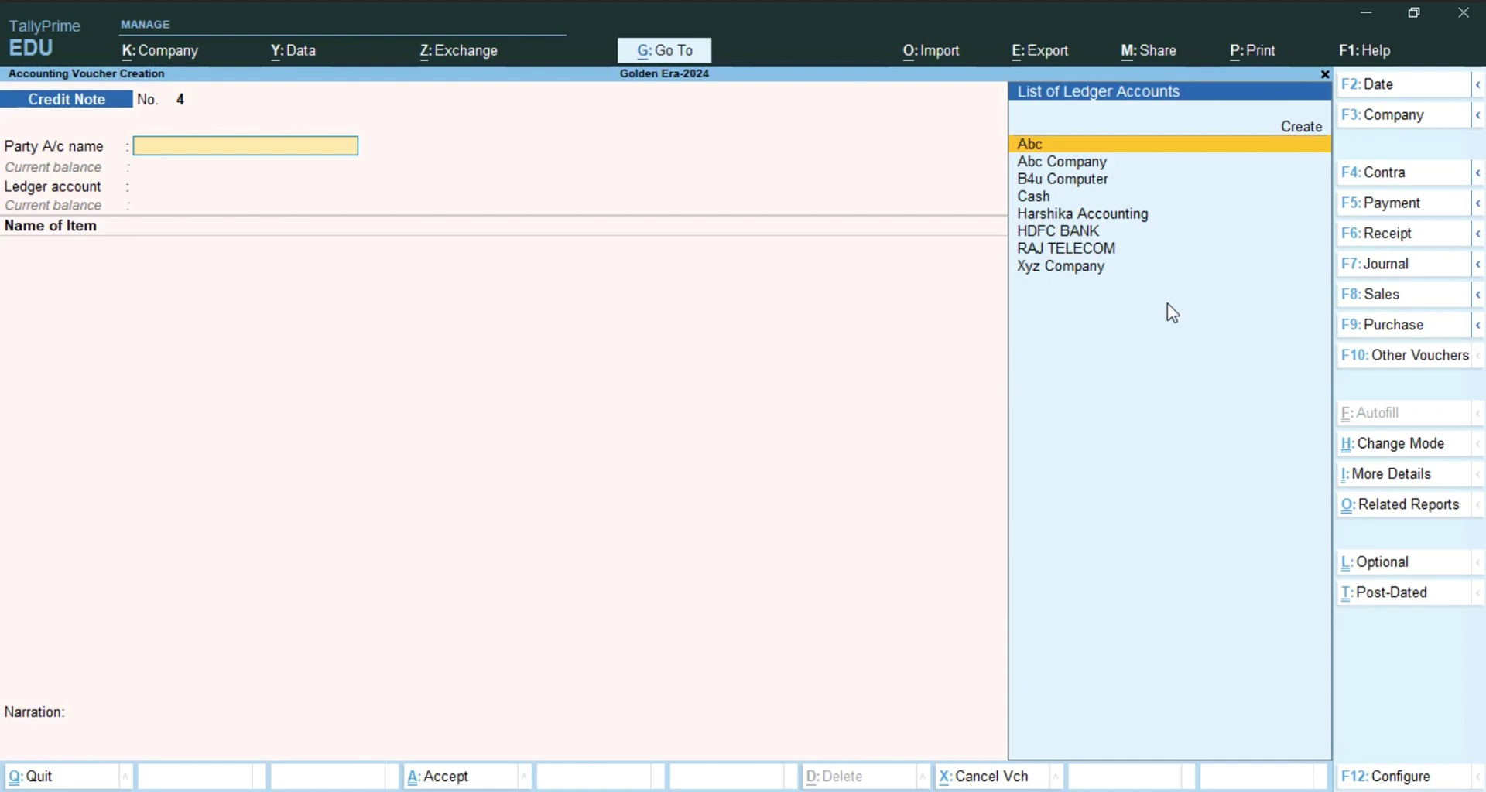
key("F8")
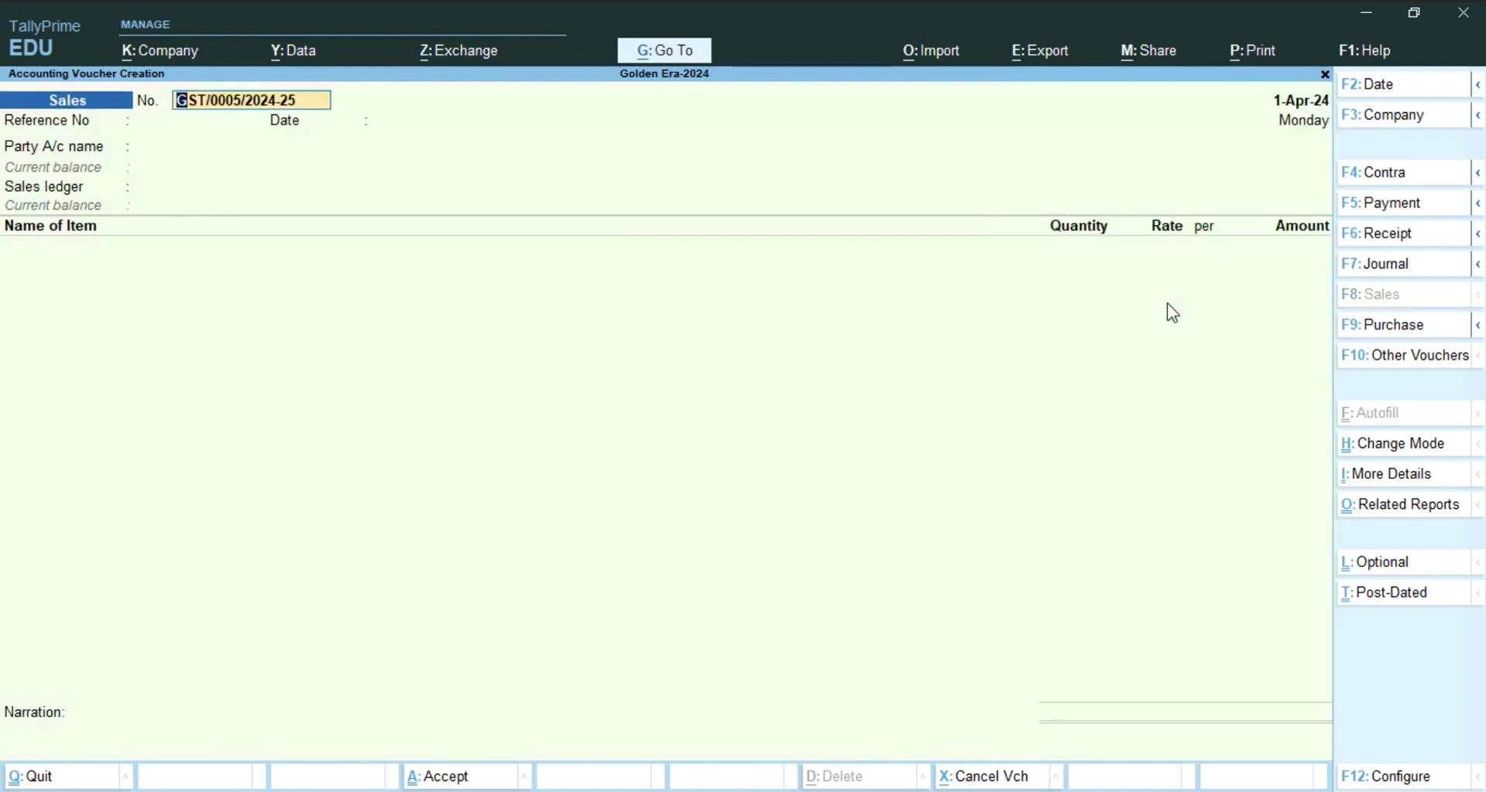
key("F9")
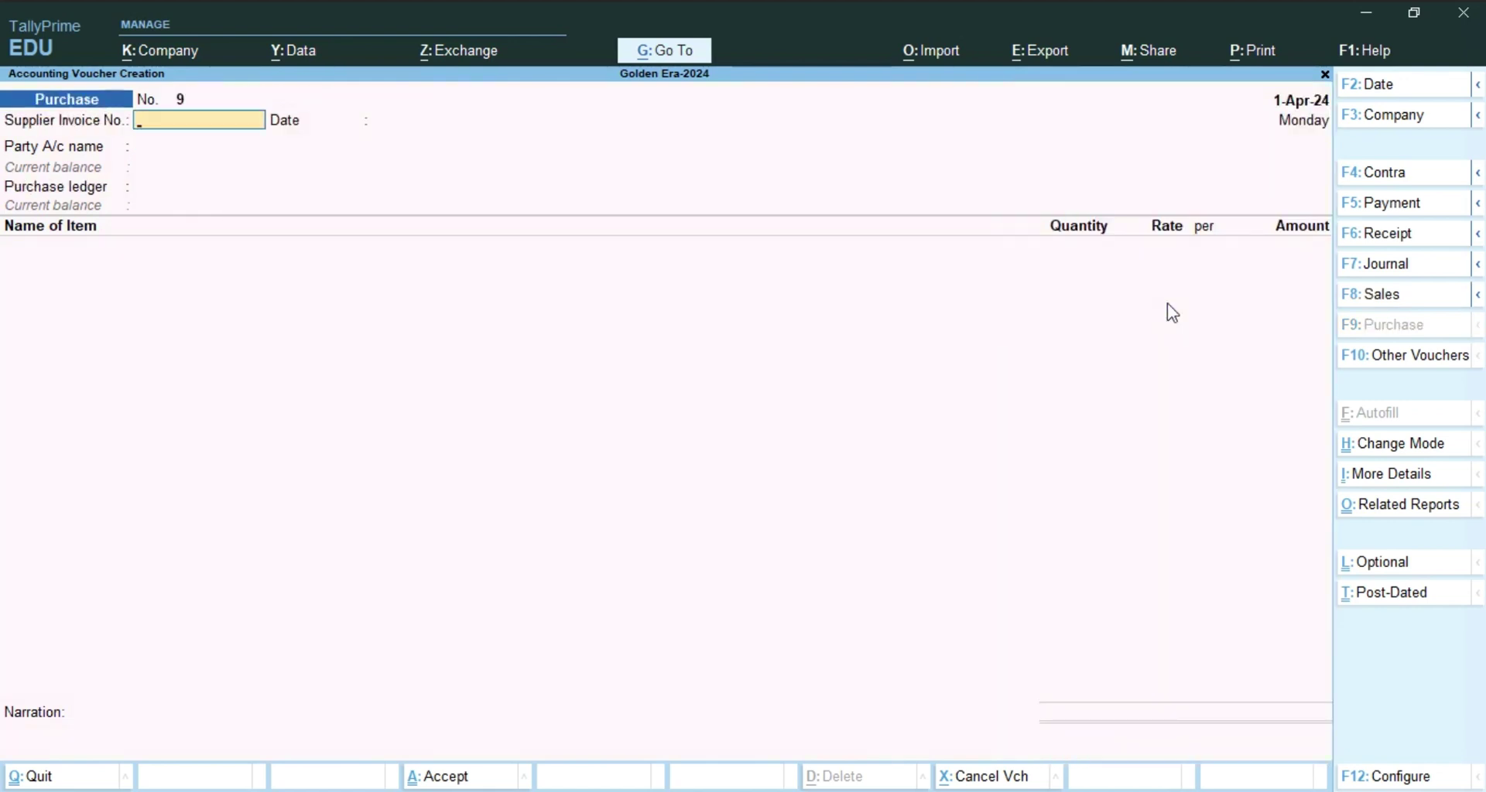
- Set the supplier invoice number to hhd, the party to Abc Company with default party details, and the ledger to Purchase
type("hhd")
key("Return")
key("Return")
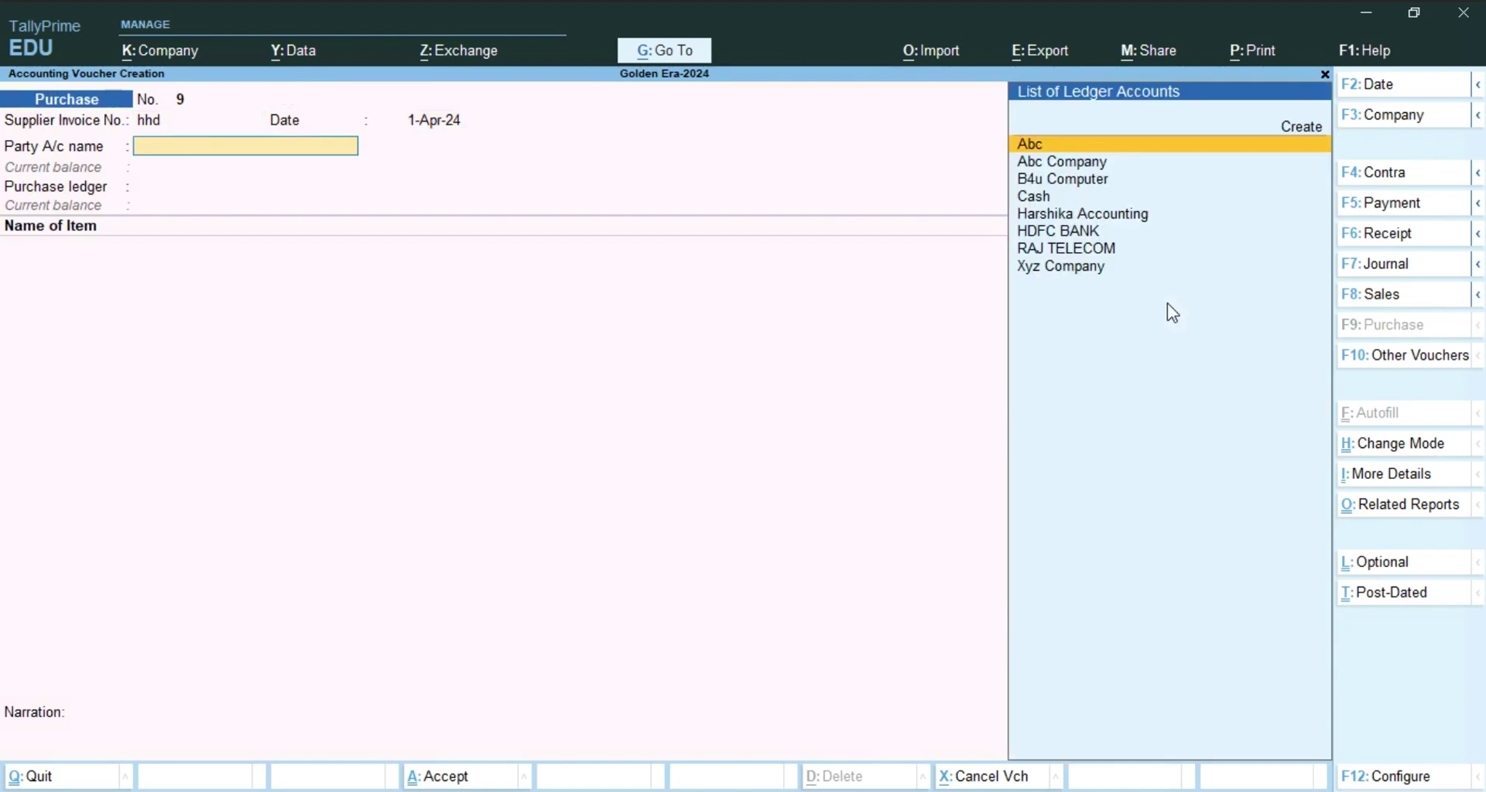
key("Down")
key("Return")
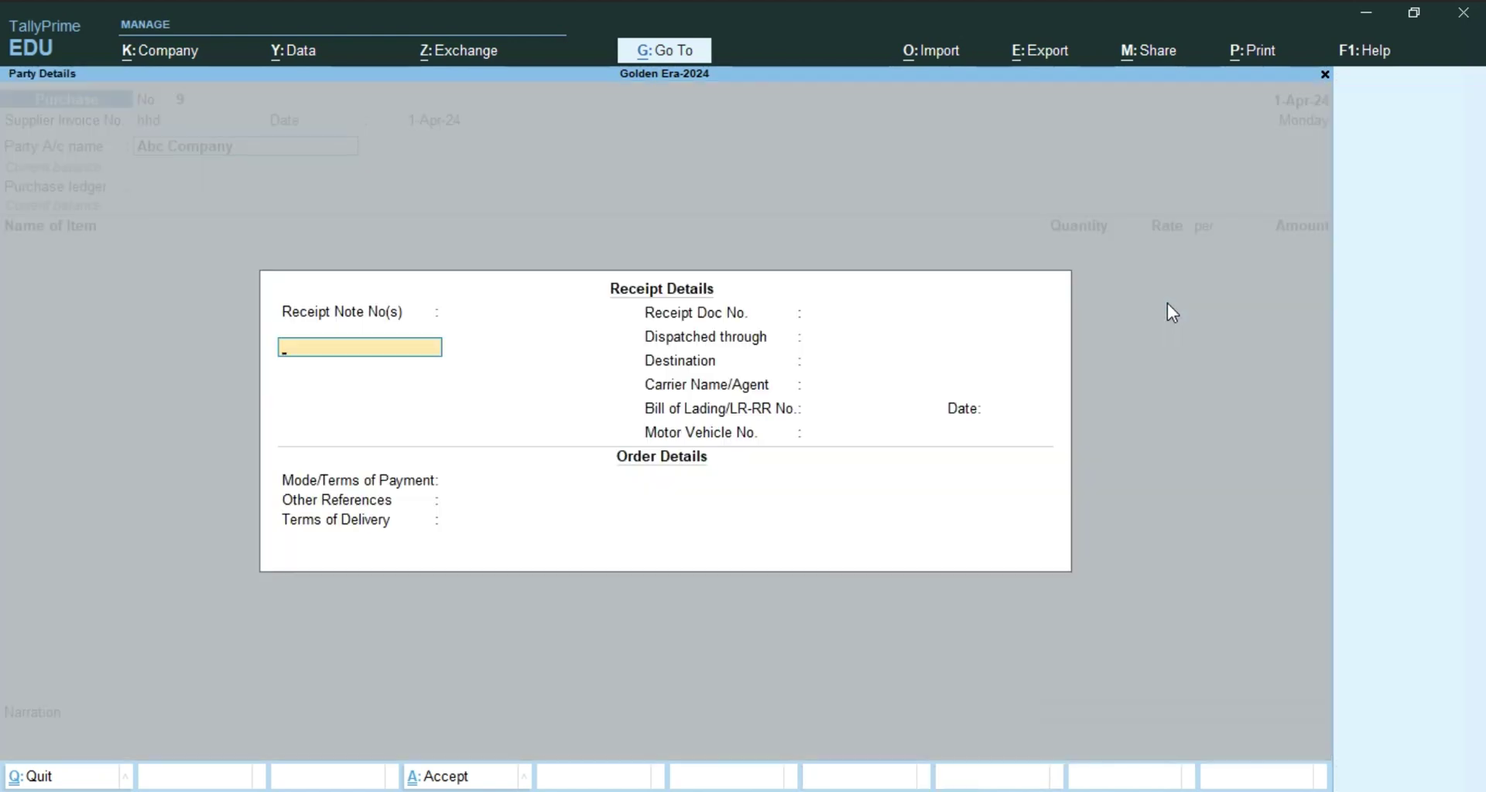
key("ctrl+a")
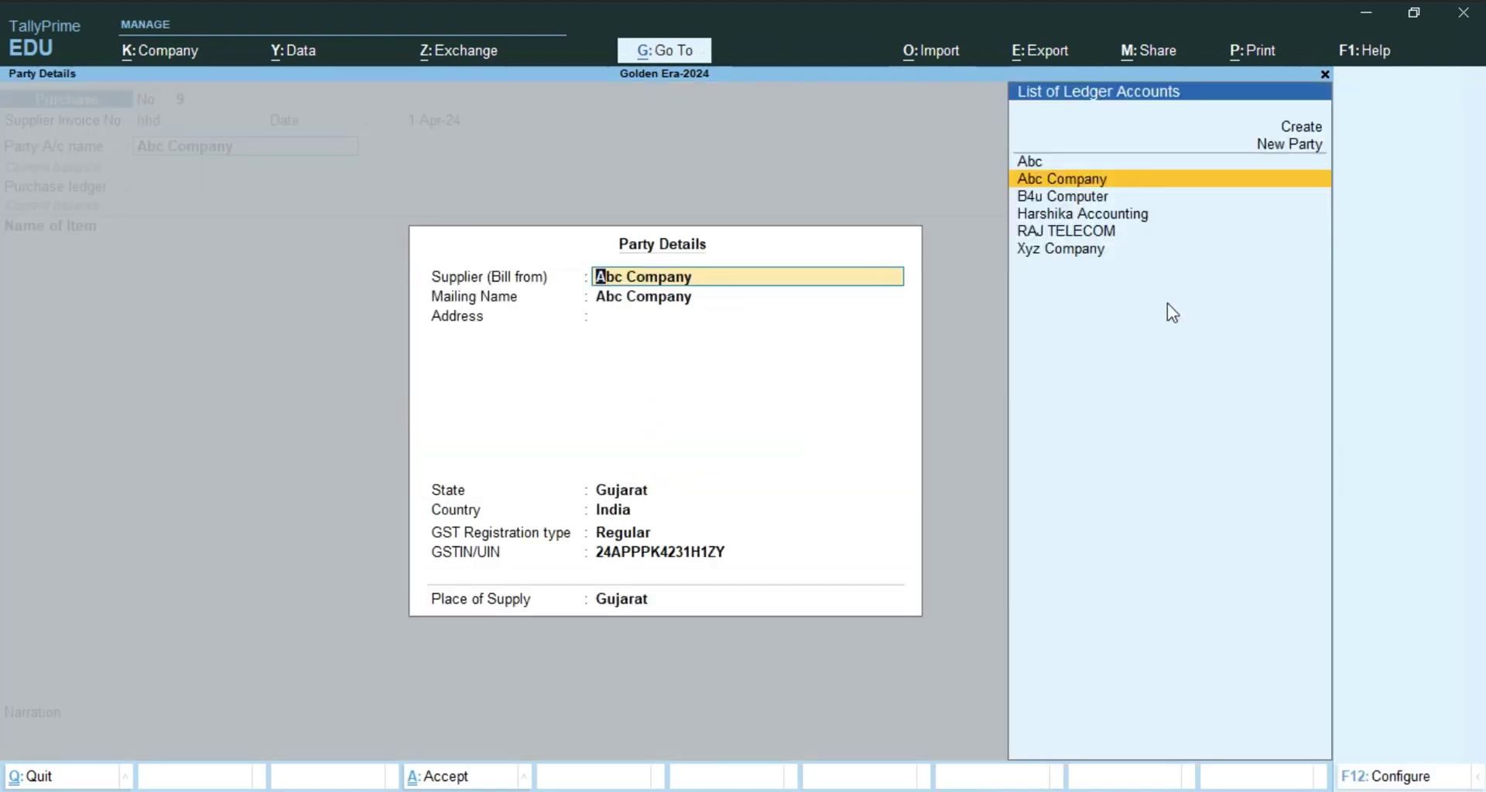
key("ctrl+a")
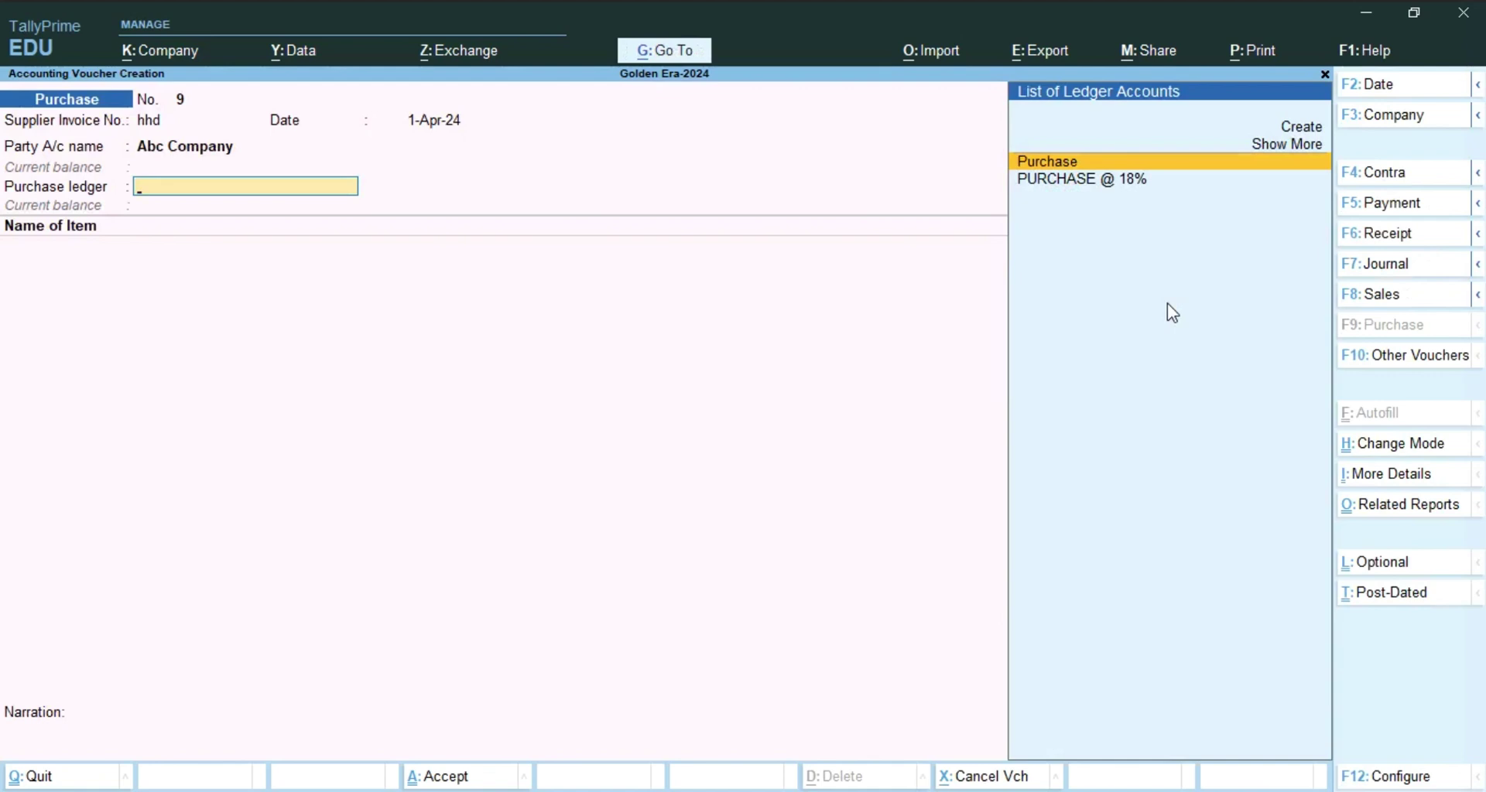
key("Return")
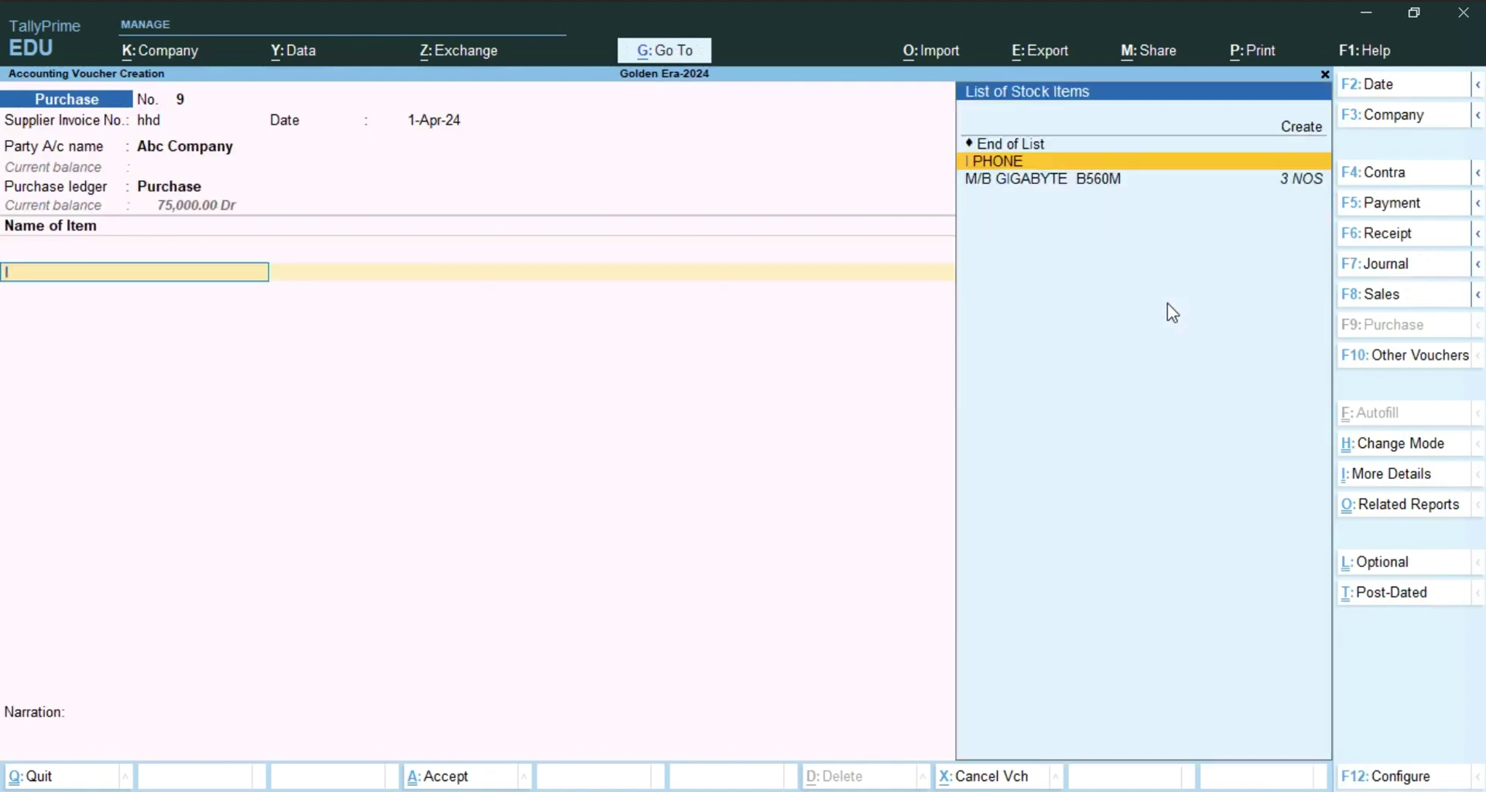
- Add 5 NOS of I PHONE at a rate of 1,50,000, keeping its GST and HSN/SAC details as per Masters/Company
key("Return")
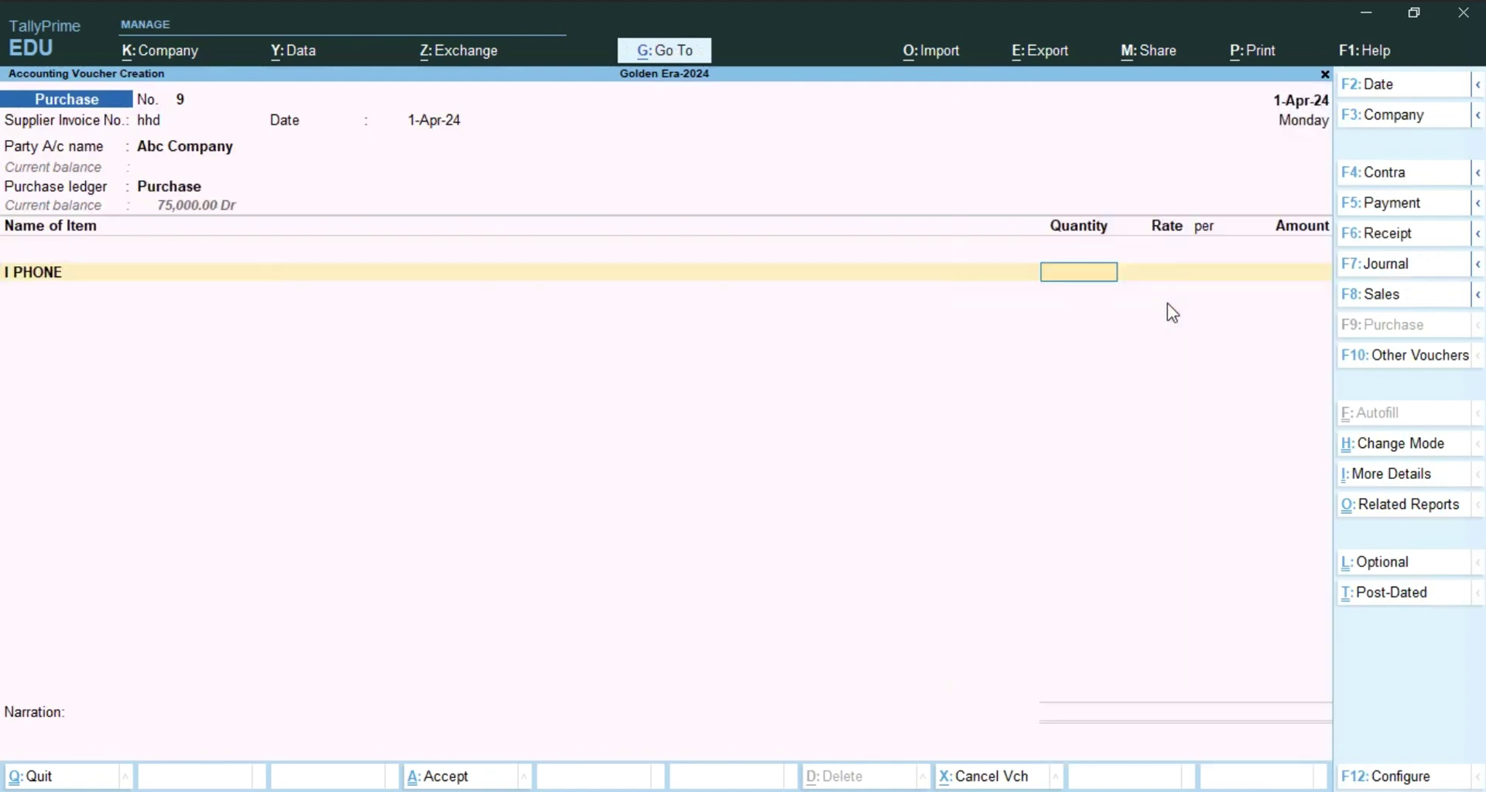
type("5")
key("Return")
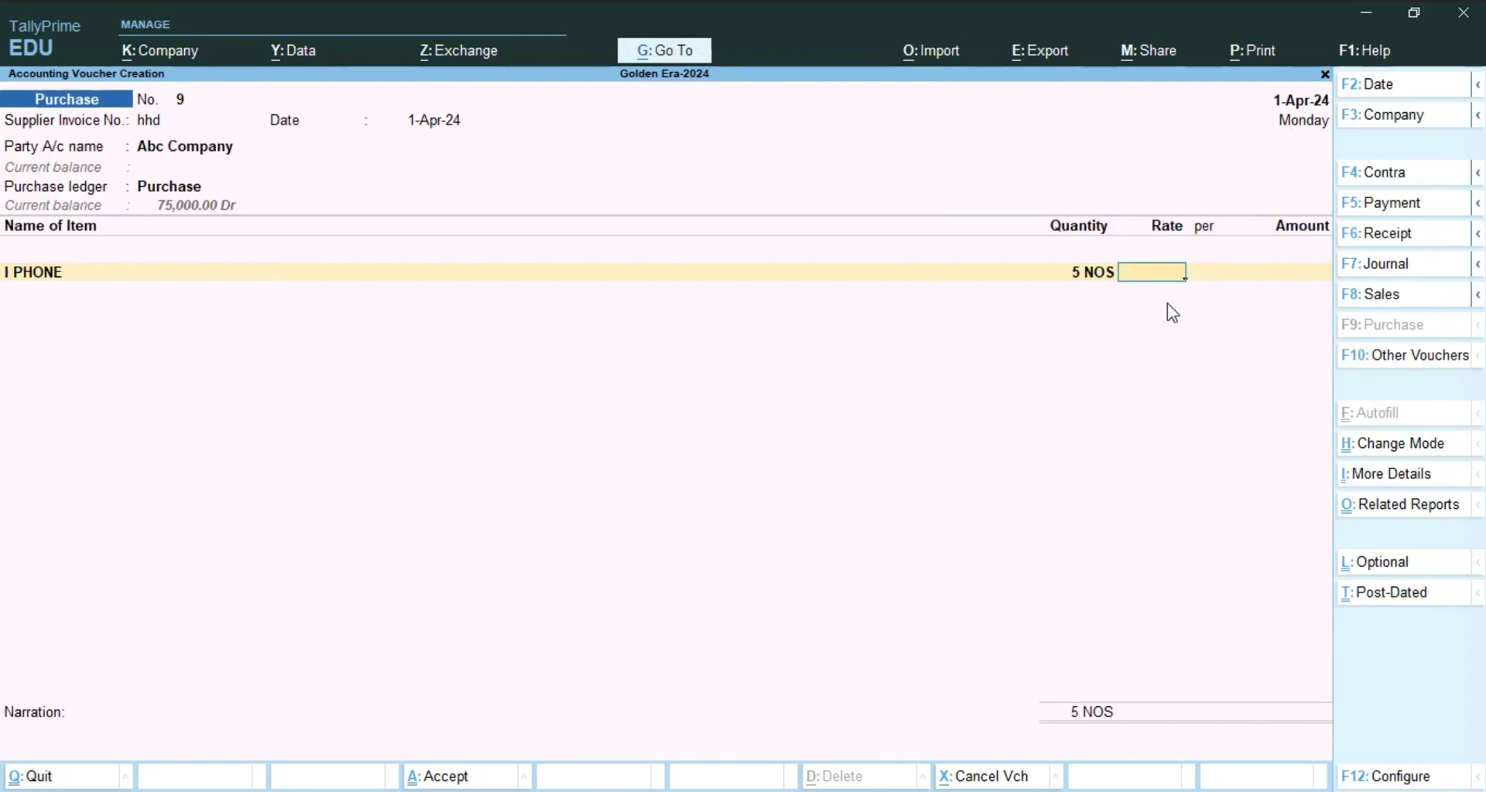
type("150000")
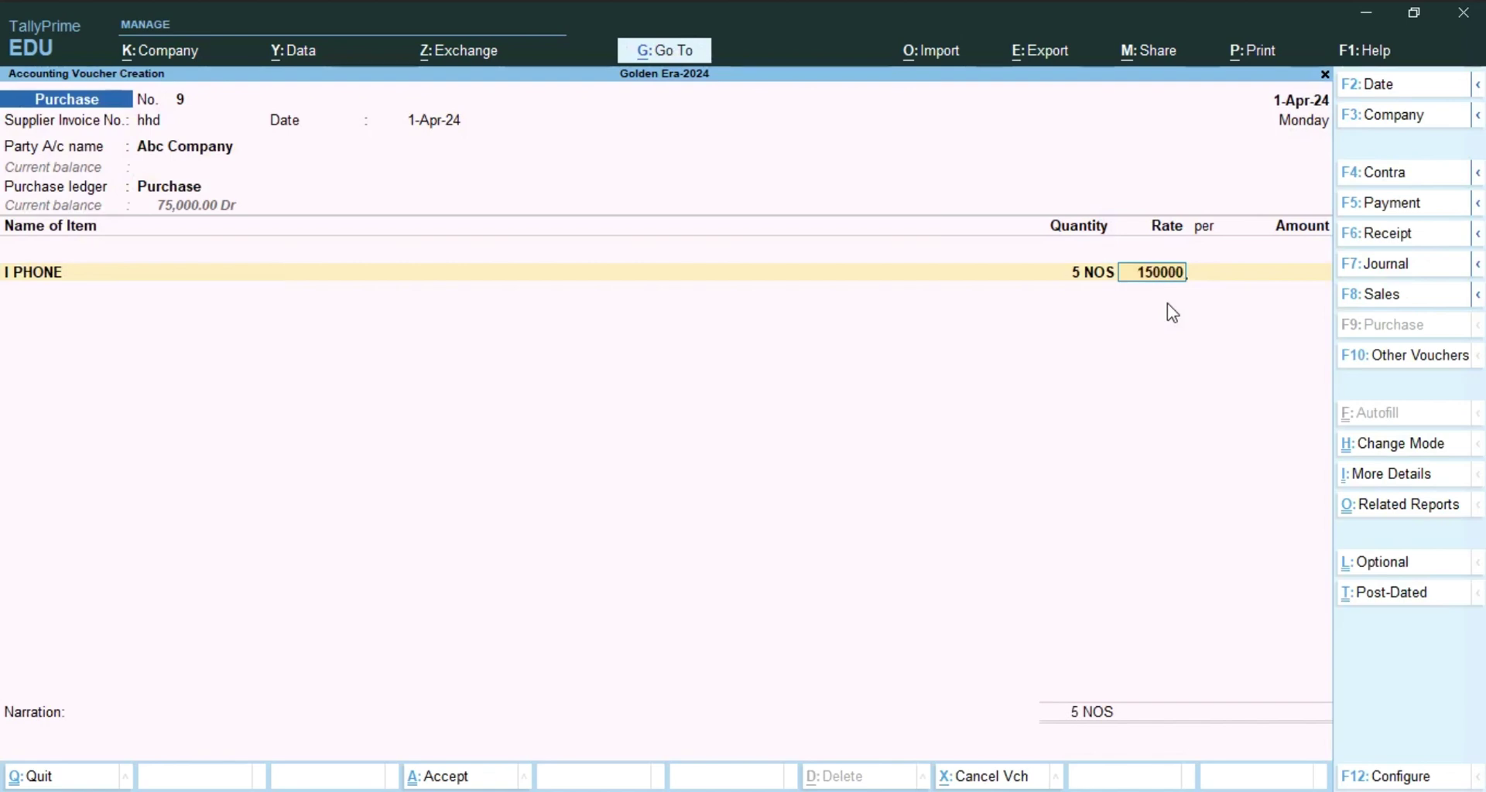
key("Return")
key("ctrl")
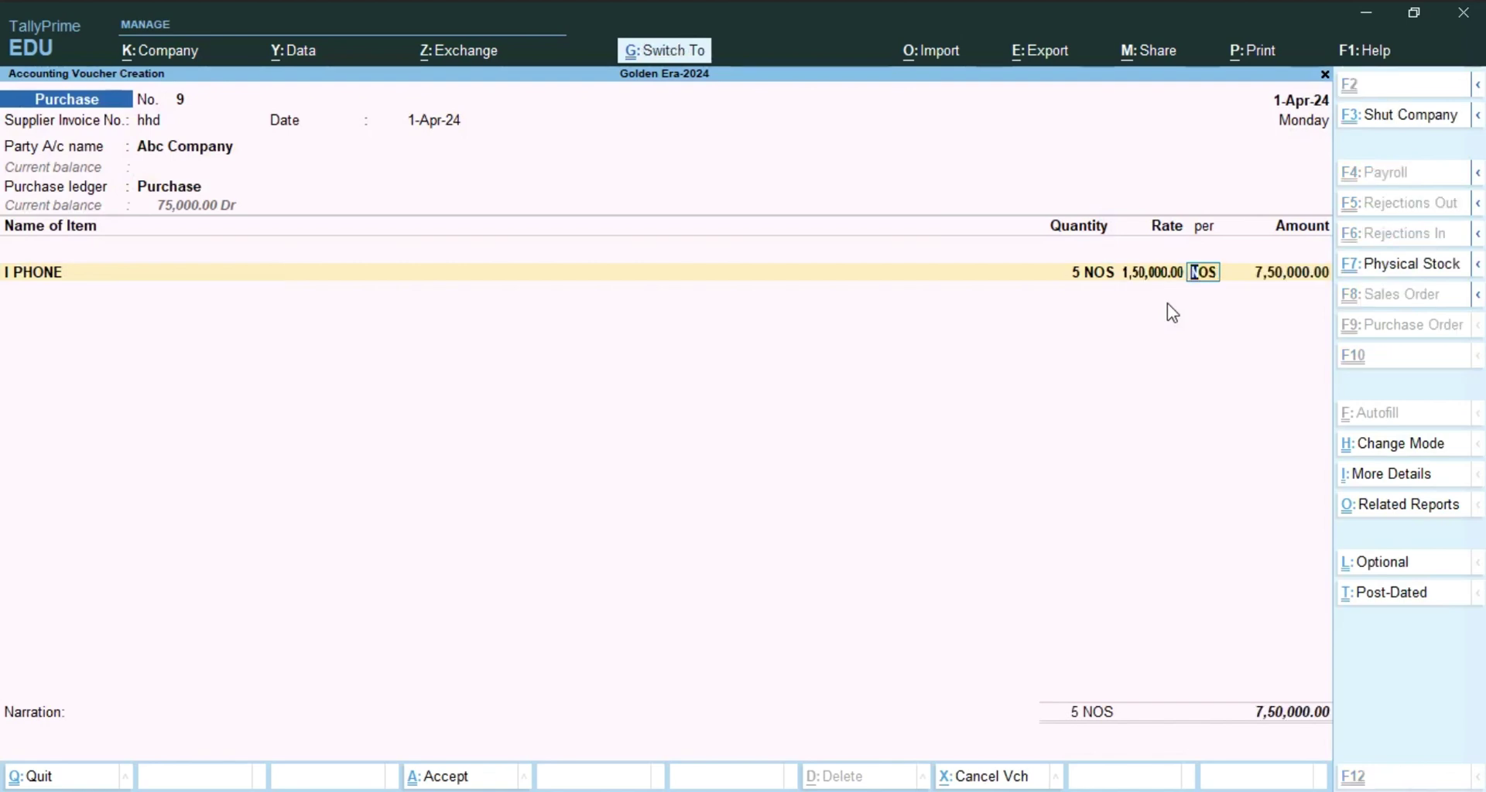
key("Return")
key("Return")
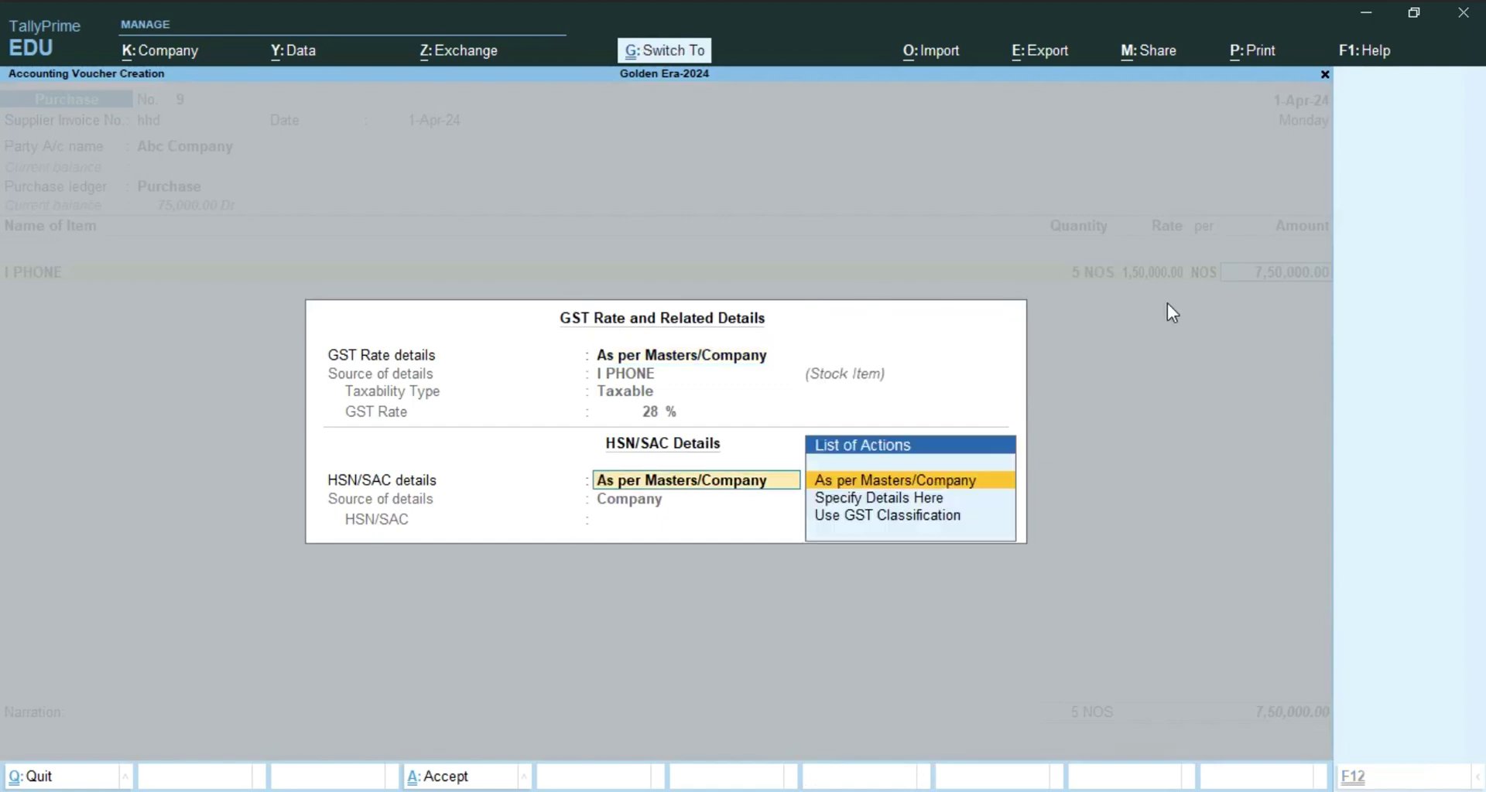
key("Return")
- Add the CGST and Sgst ledgers to the purchase and save the voucher
type("c")
key("Down")
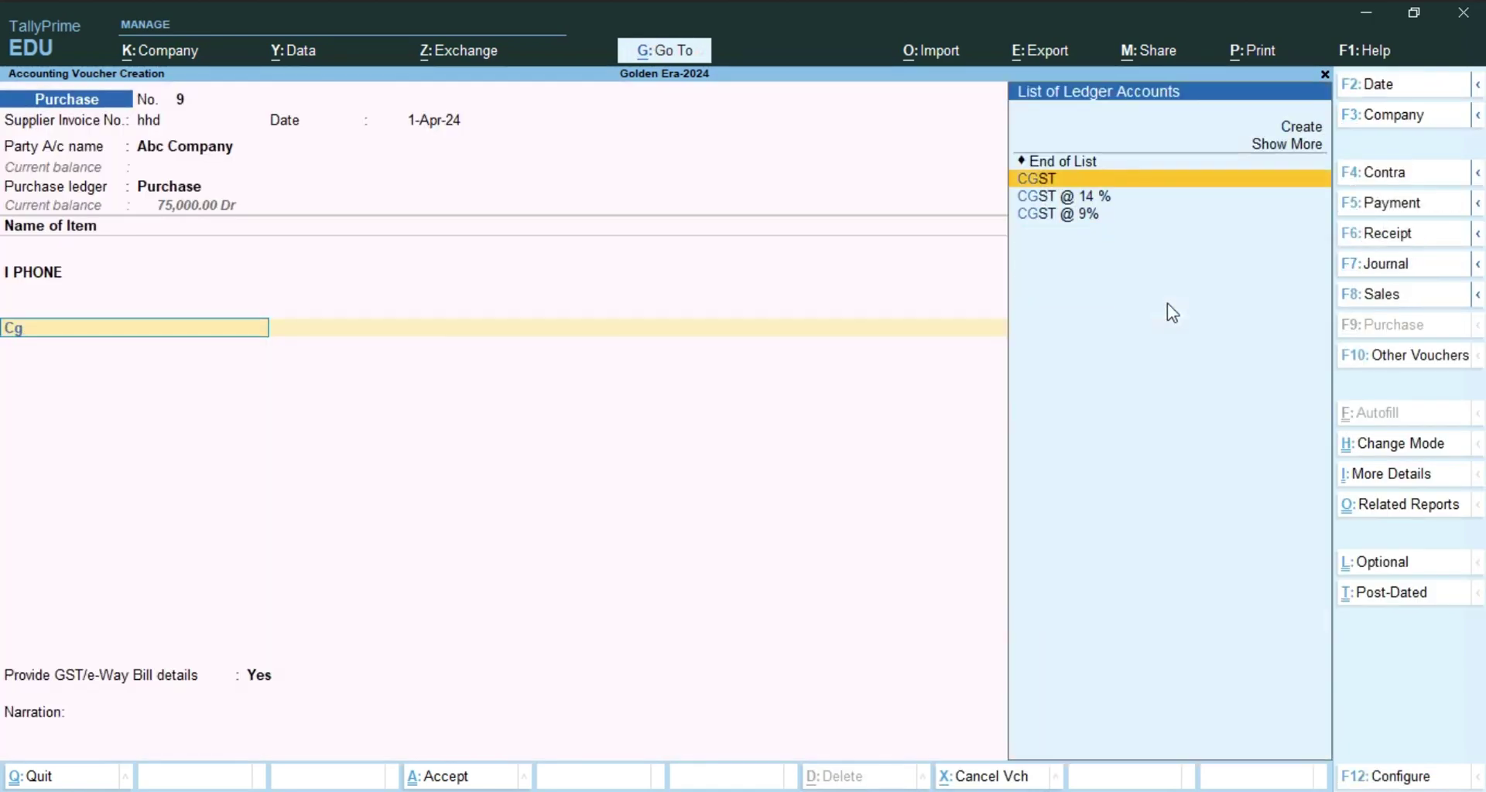
key("Return")
key("Return")
type("Sg")
key("Down")
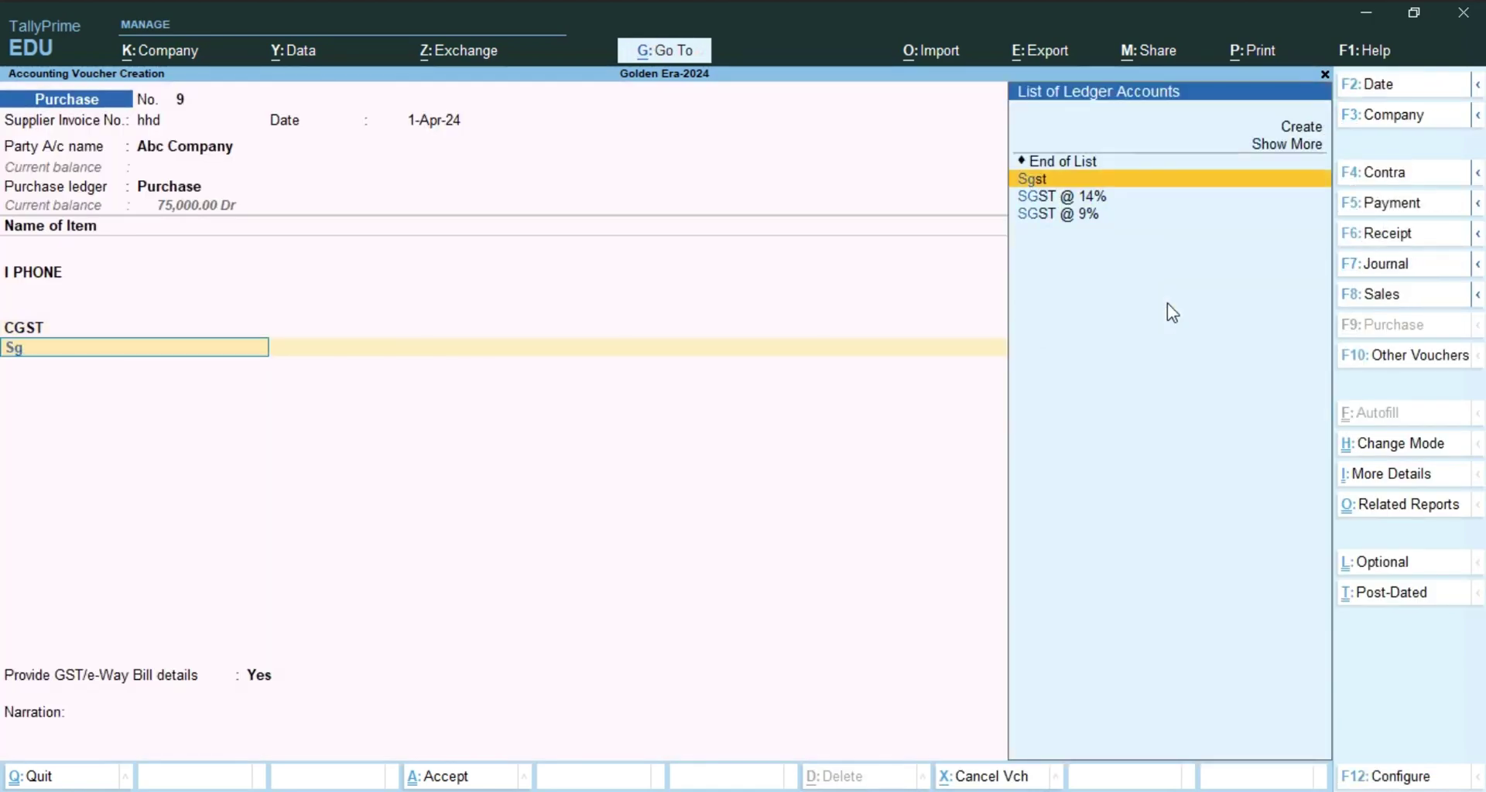
key("Return")
key("ctrl")
key("ctrl+a")
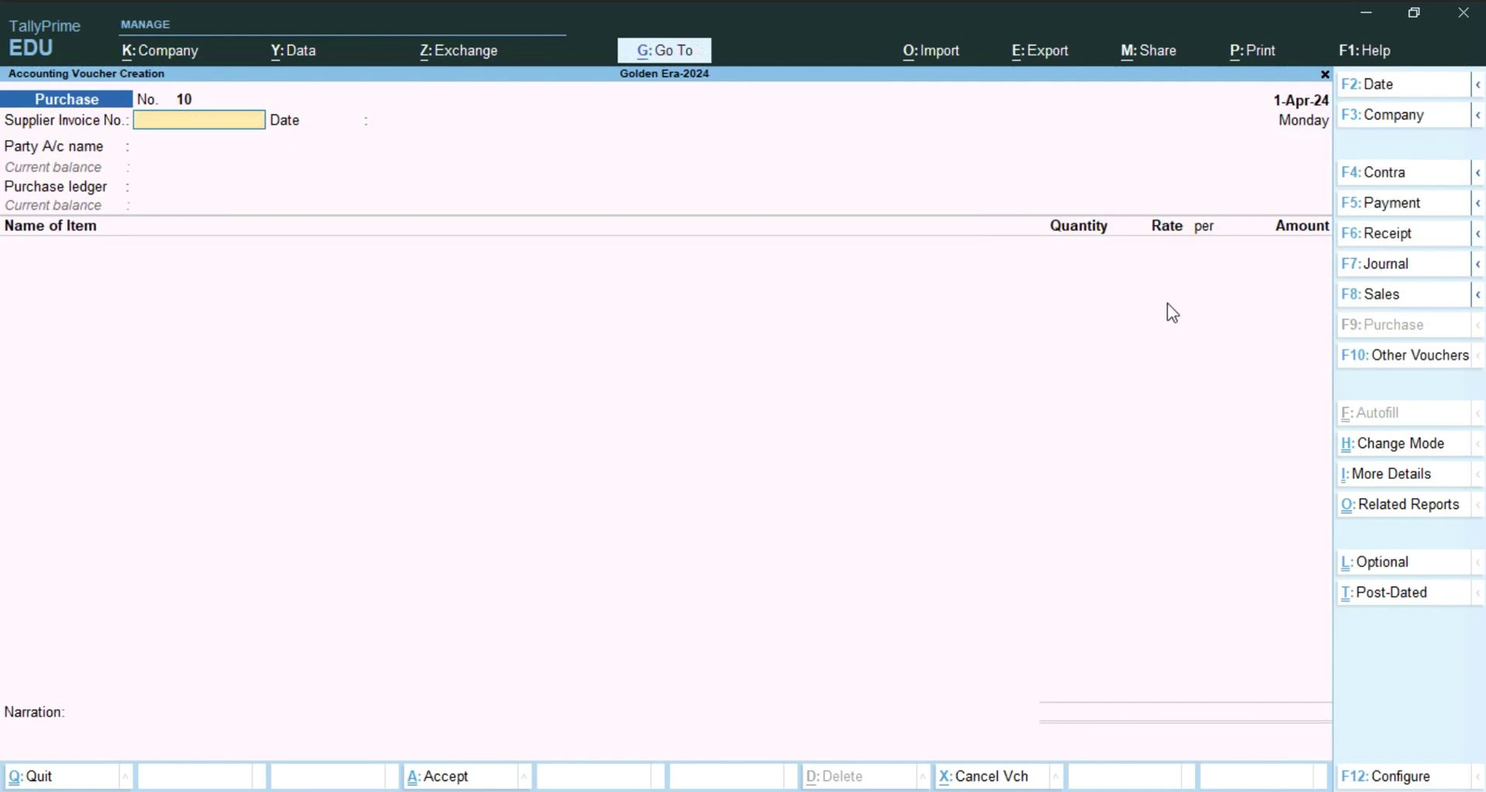
- Start a Sales voucher for B4u Computer with default dispatch and party details, and choose the Sales ledger
key("F8")
key("Return")
key("Return")
key("Return")
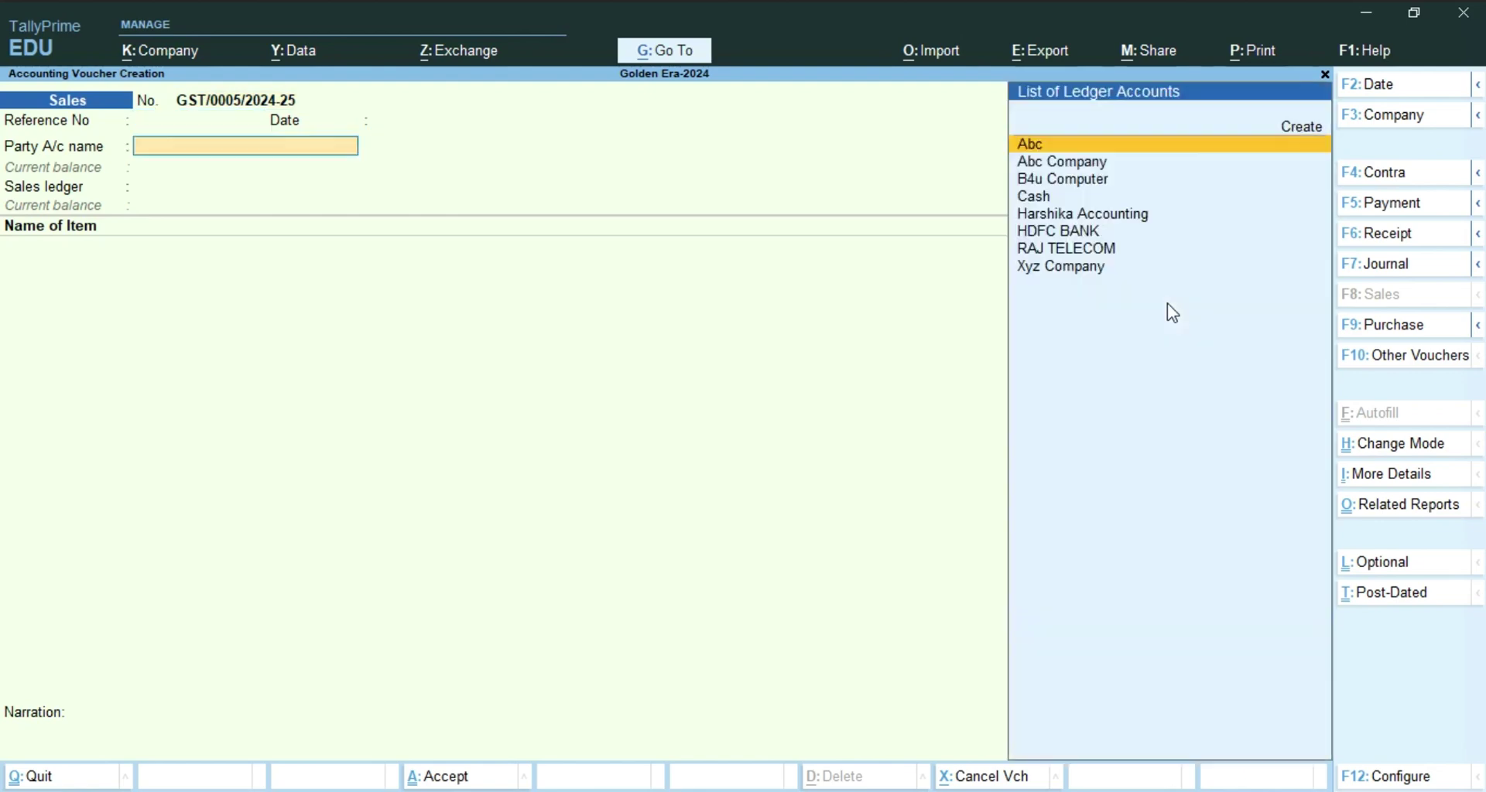
key("Down")
key("Down")
key("Return")
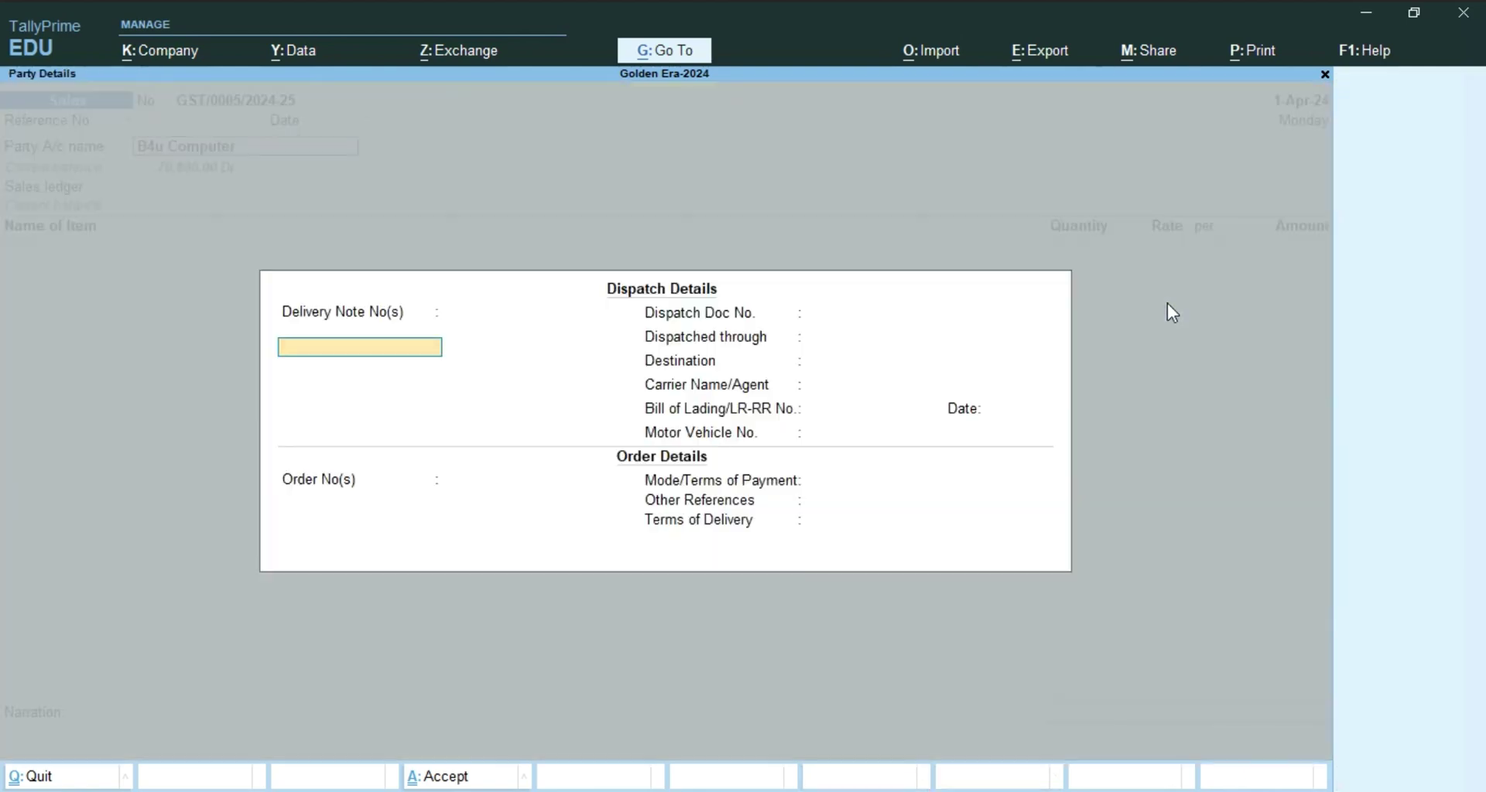
key("ctrl+a")
key("ctrl+a")
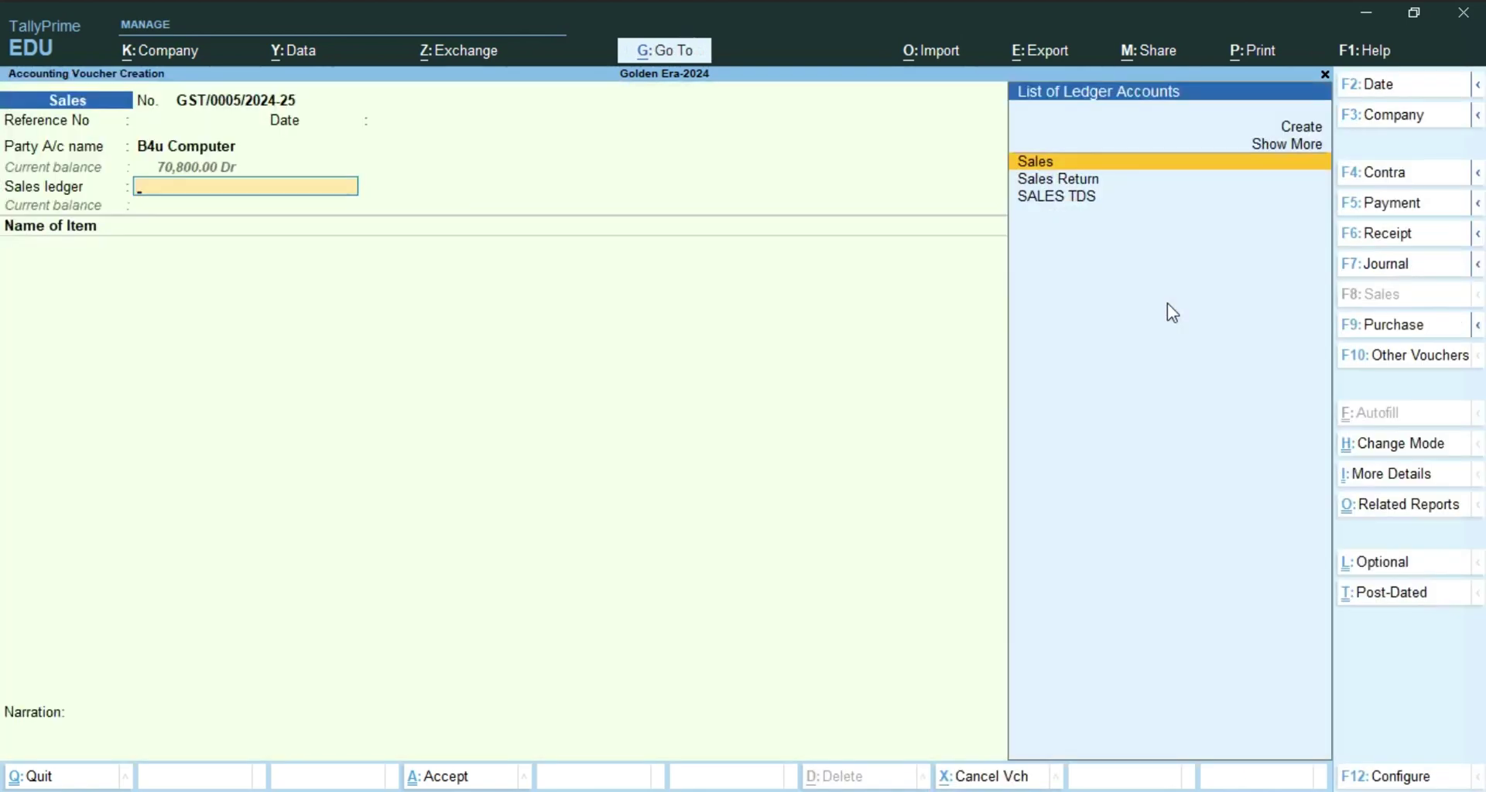
key("Down")
key("Up")
key("Return")
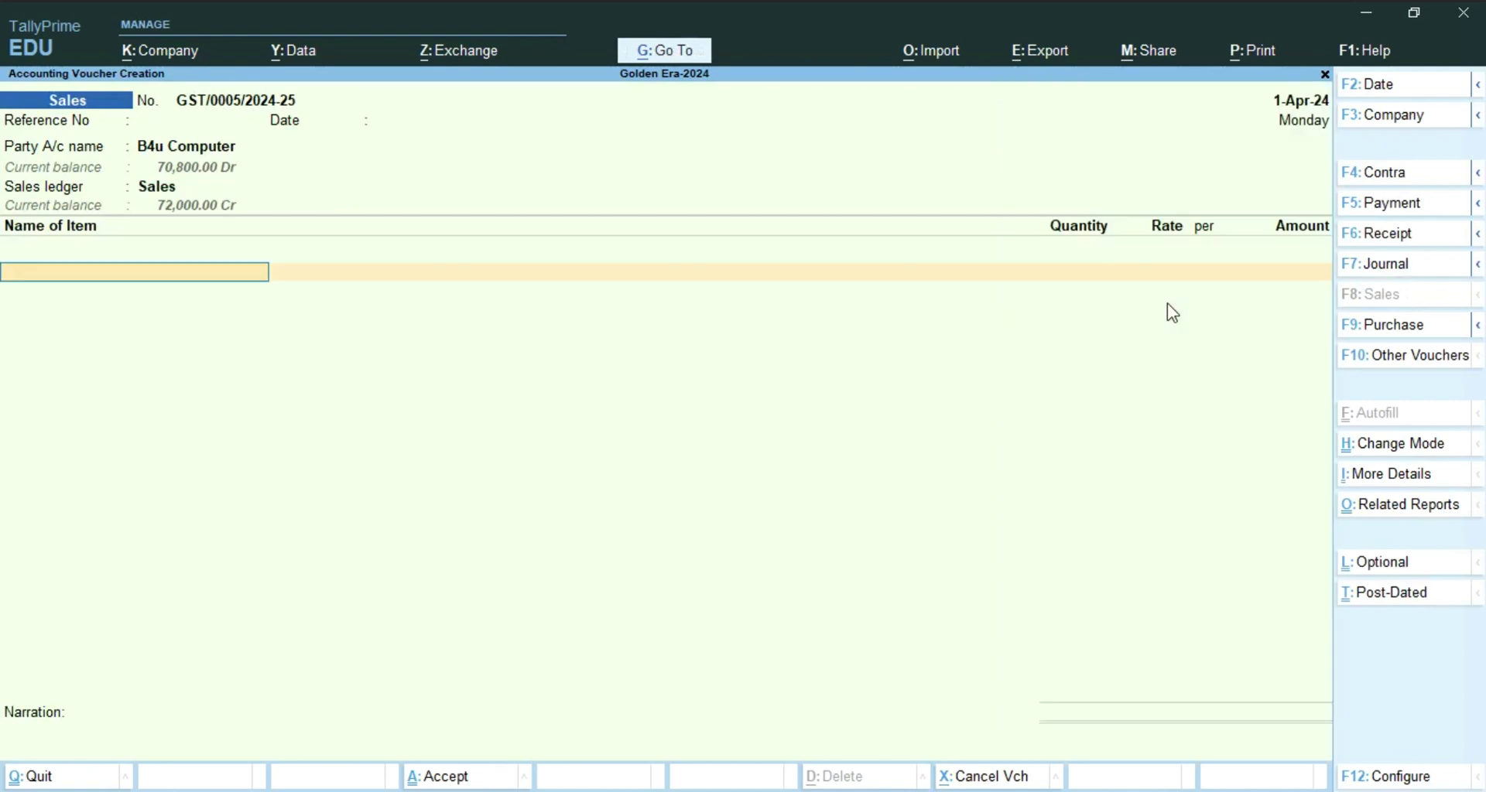
- Add 4 NOS of I PHONE at a rate of 1,60,000 and accept its GST details
key("Return")
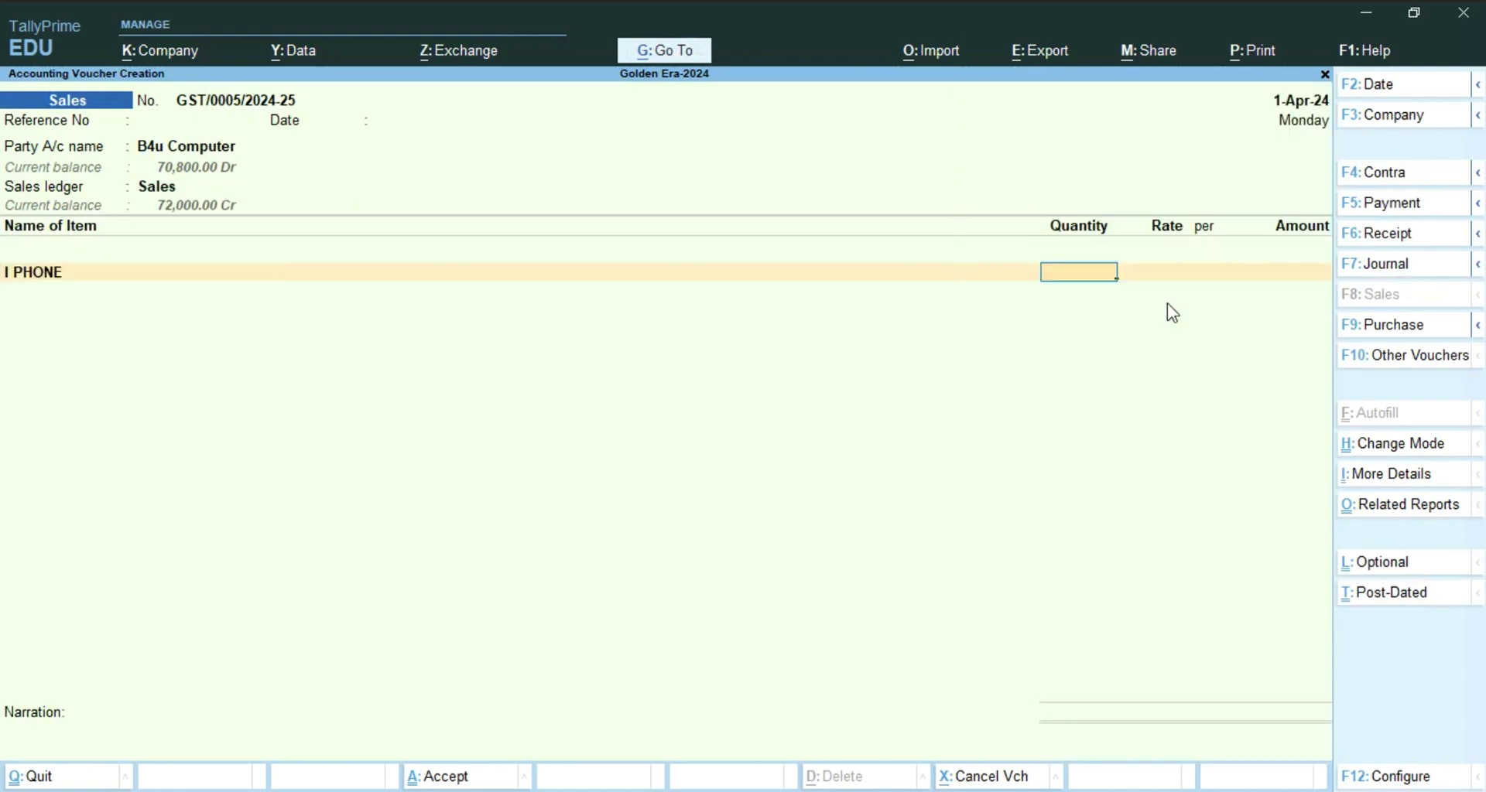
type("4")
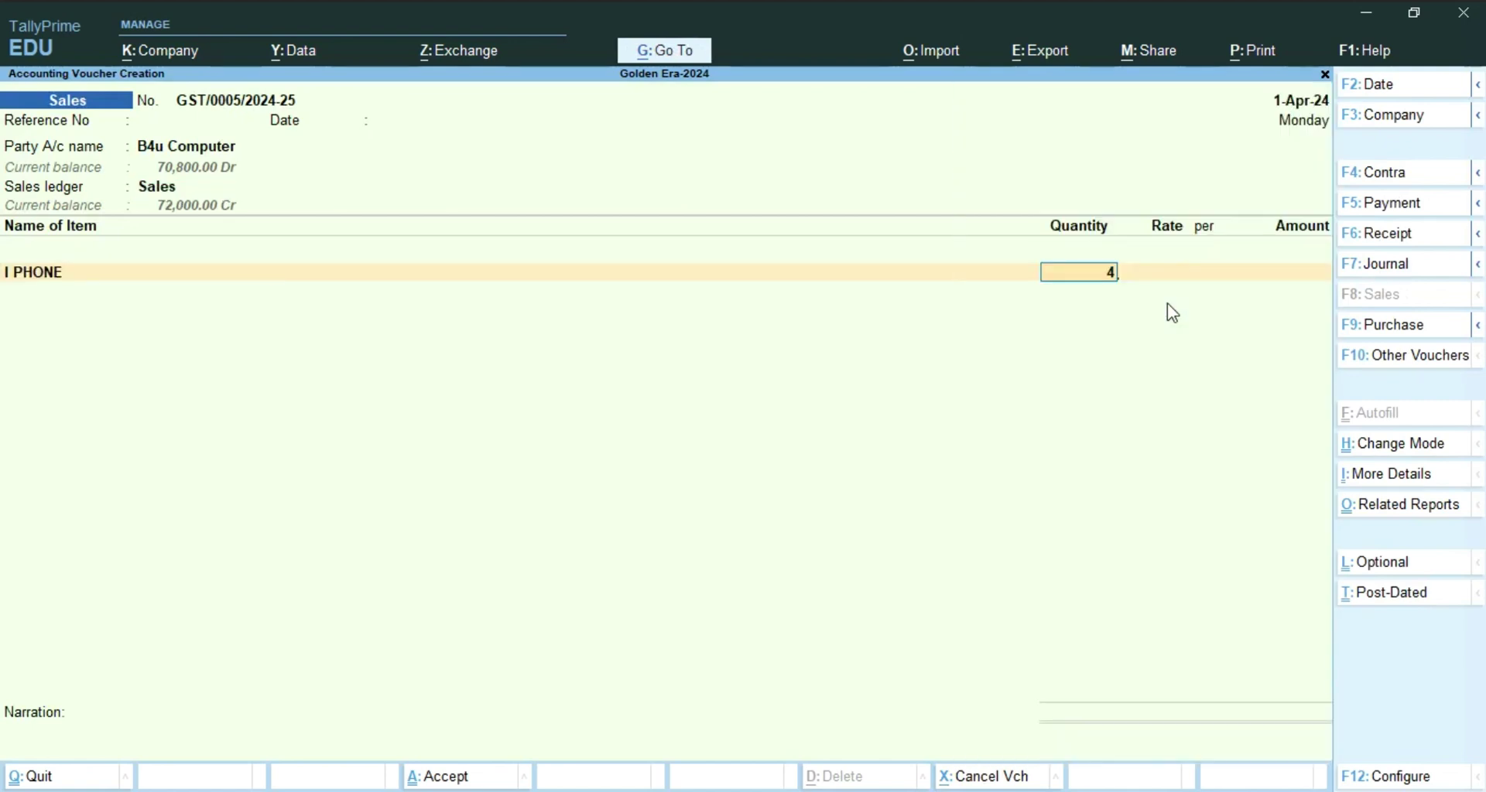
key("Return")
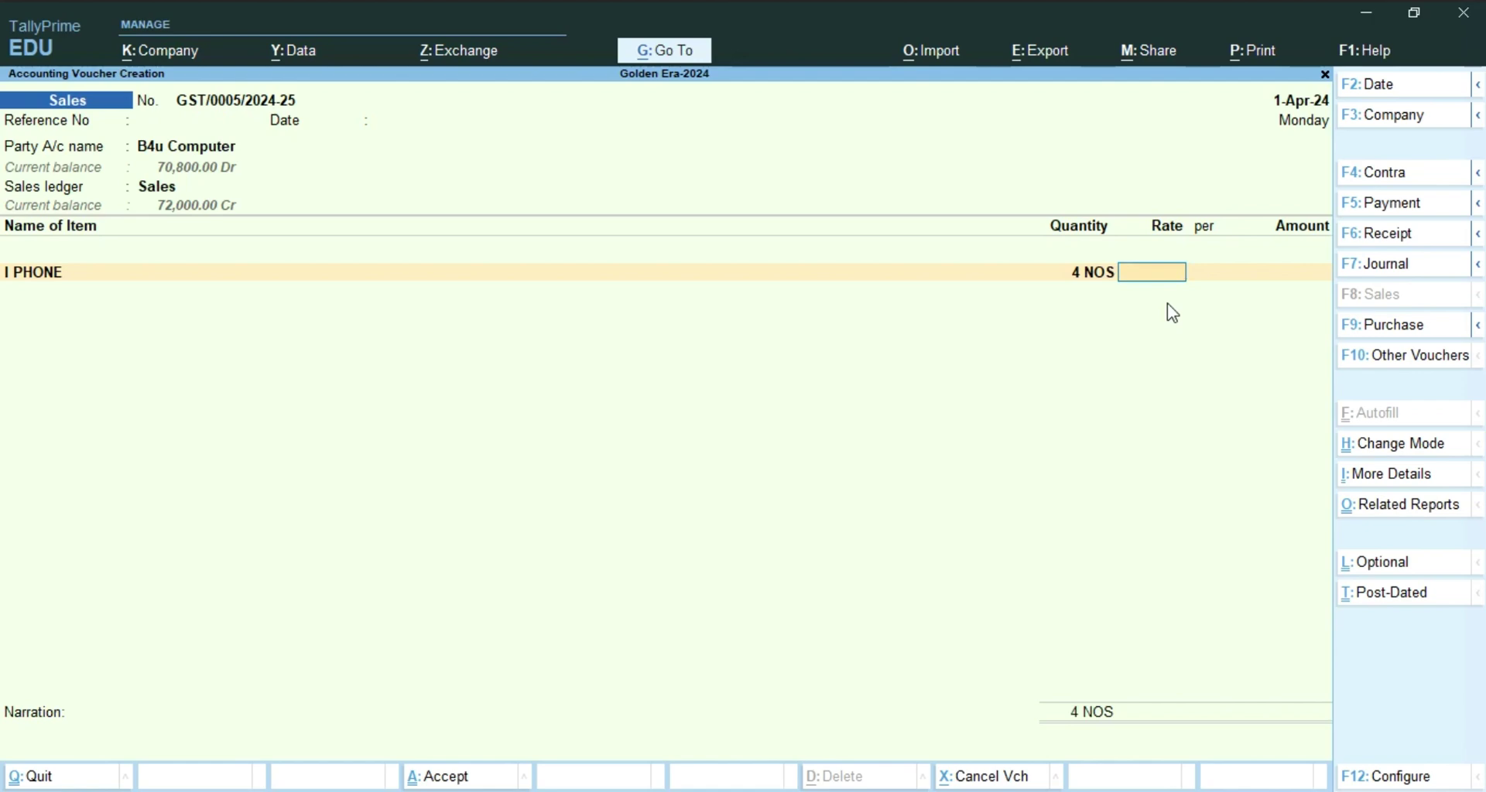
type("7")
type("60000")
key("Return")
key("Return")
key("Return")
key("Return")
key("Return")
key("Return")
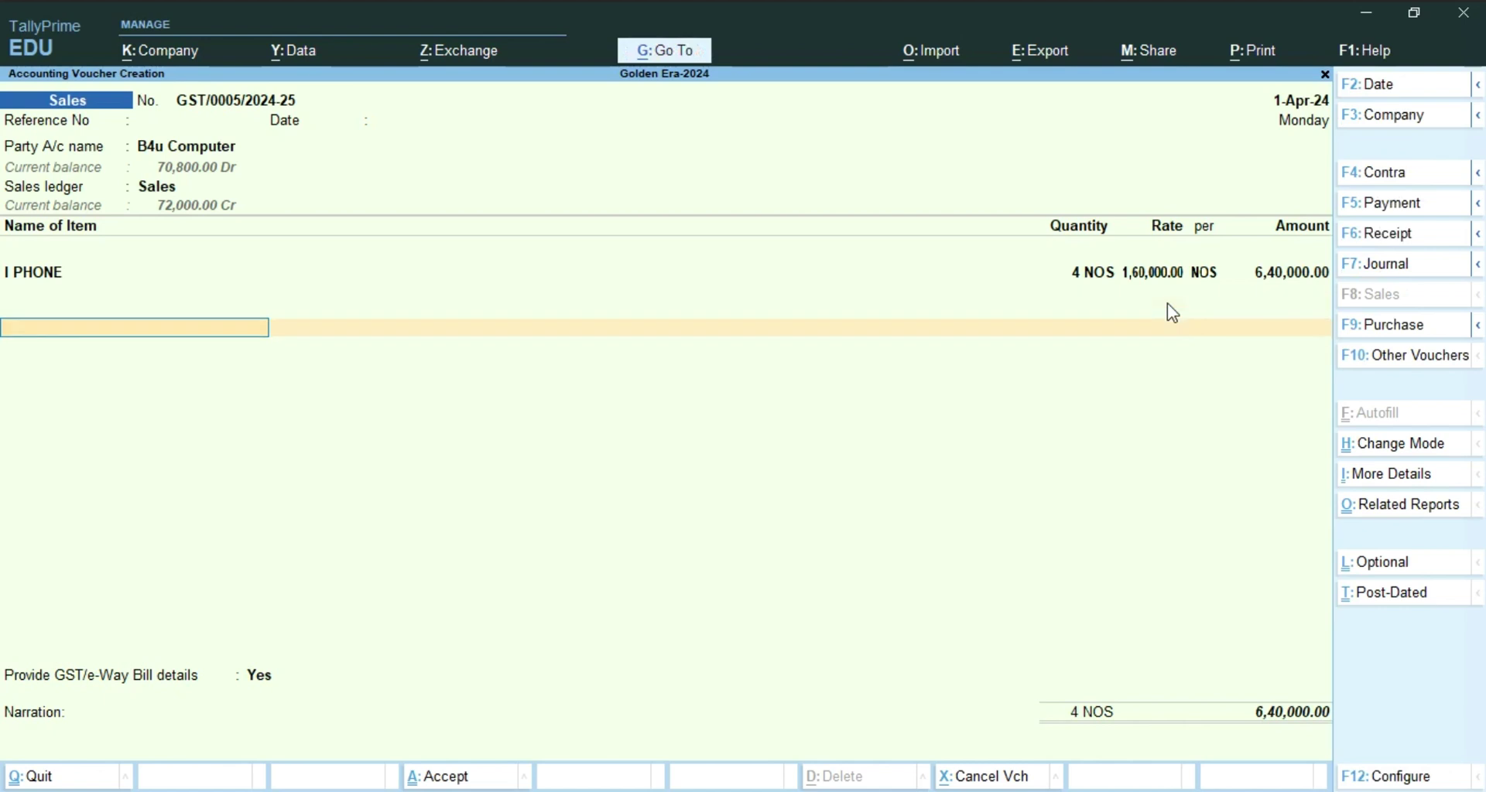
- Add the Sgst and CGST ledgers and save the sales voucher, declining to send details for e-Way Bill generation
type("Sg")
key("Return")
key("Return")
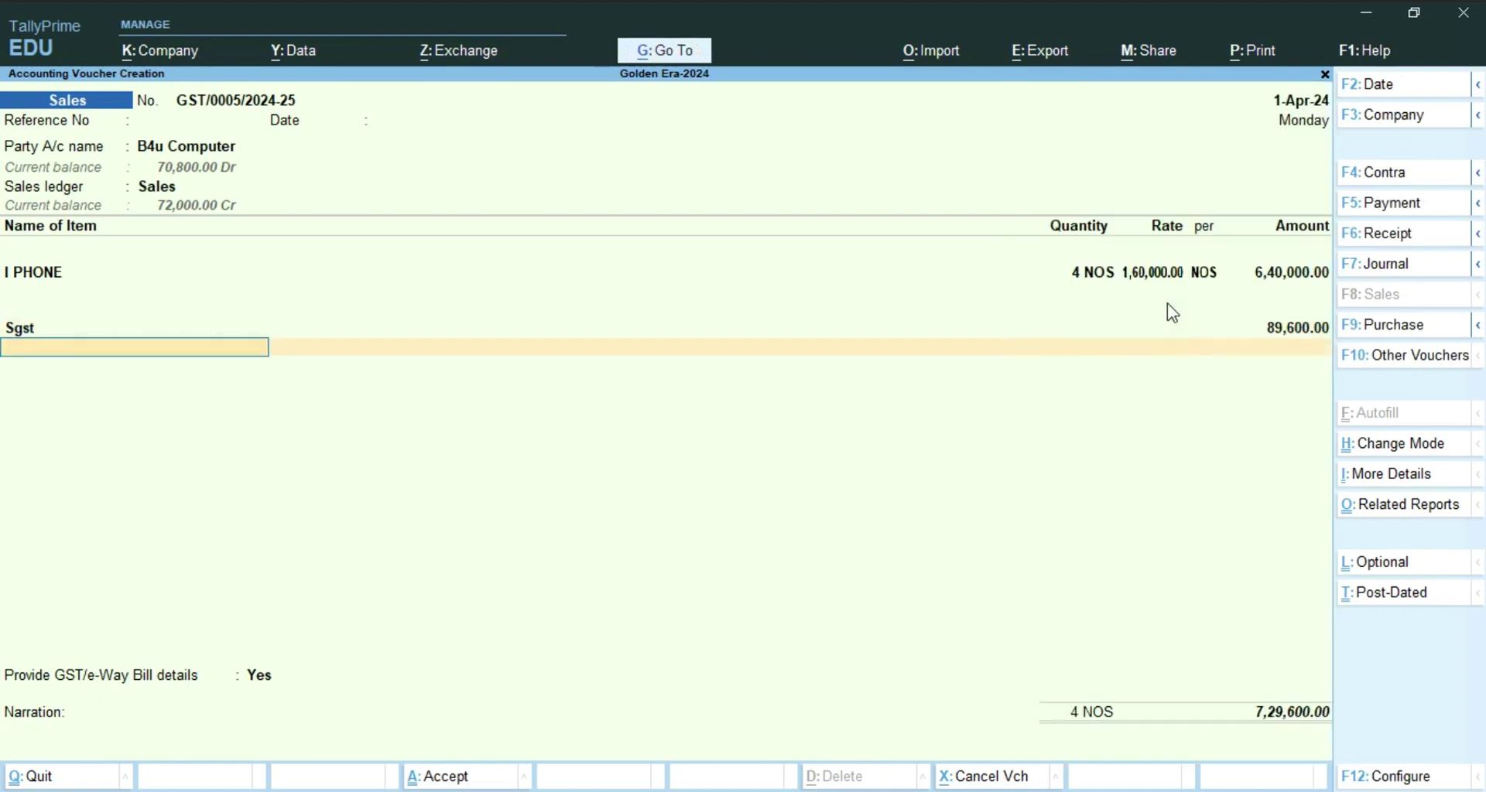
type("CGST")
key("Return")
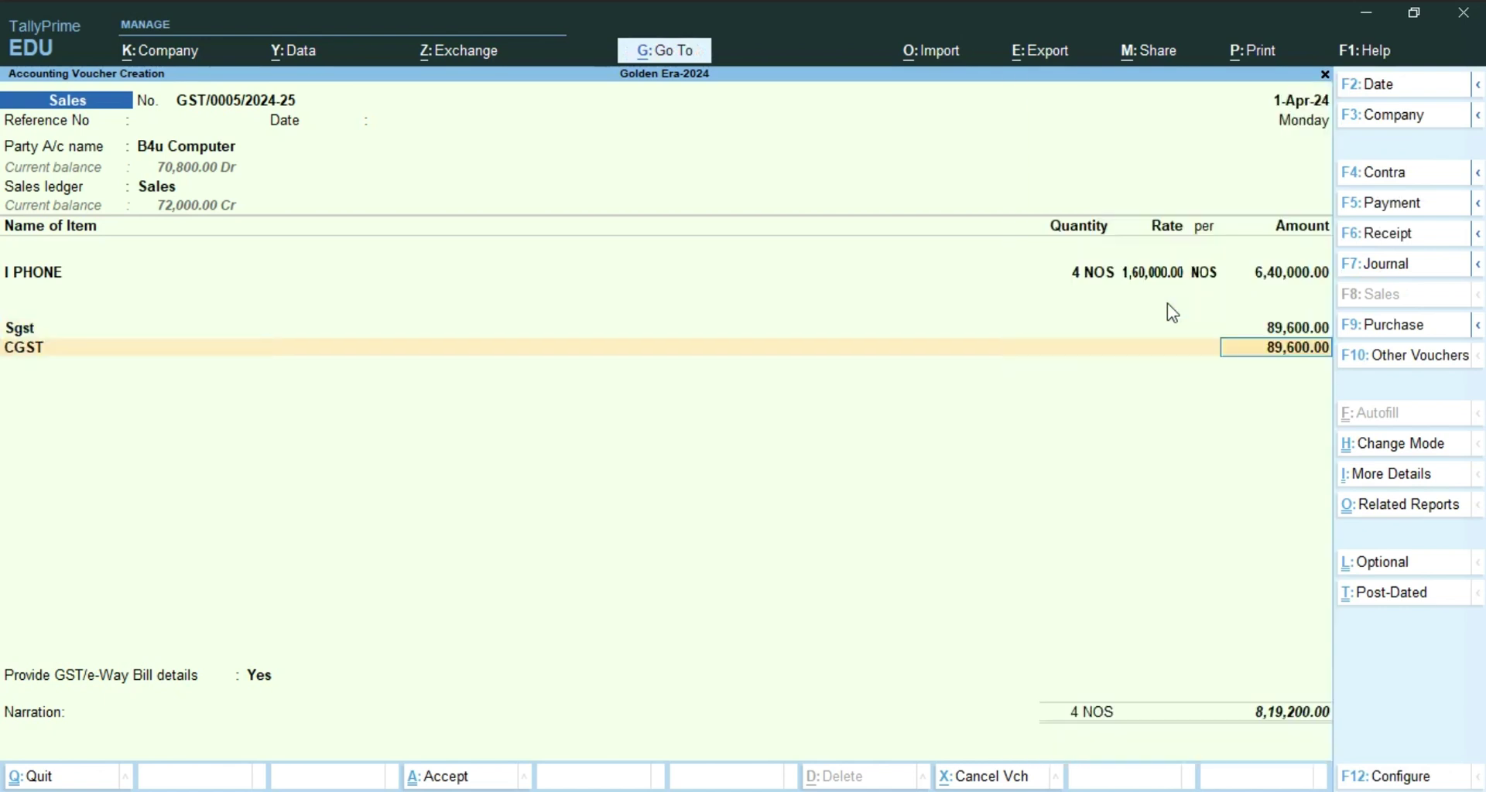
key("ctrl+a")
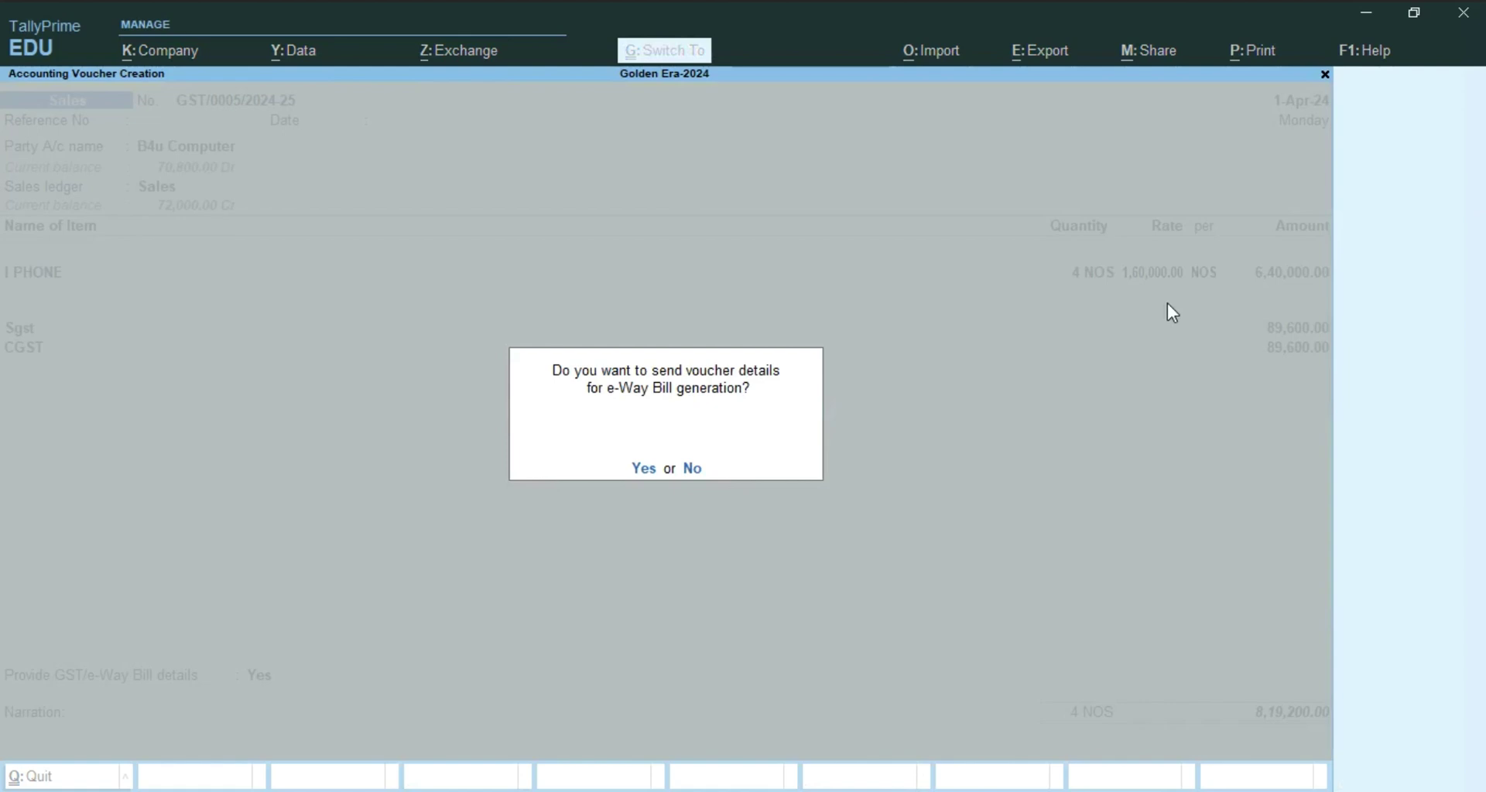
key("n")
key("BackSpace")
key("Escape")
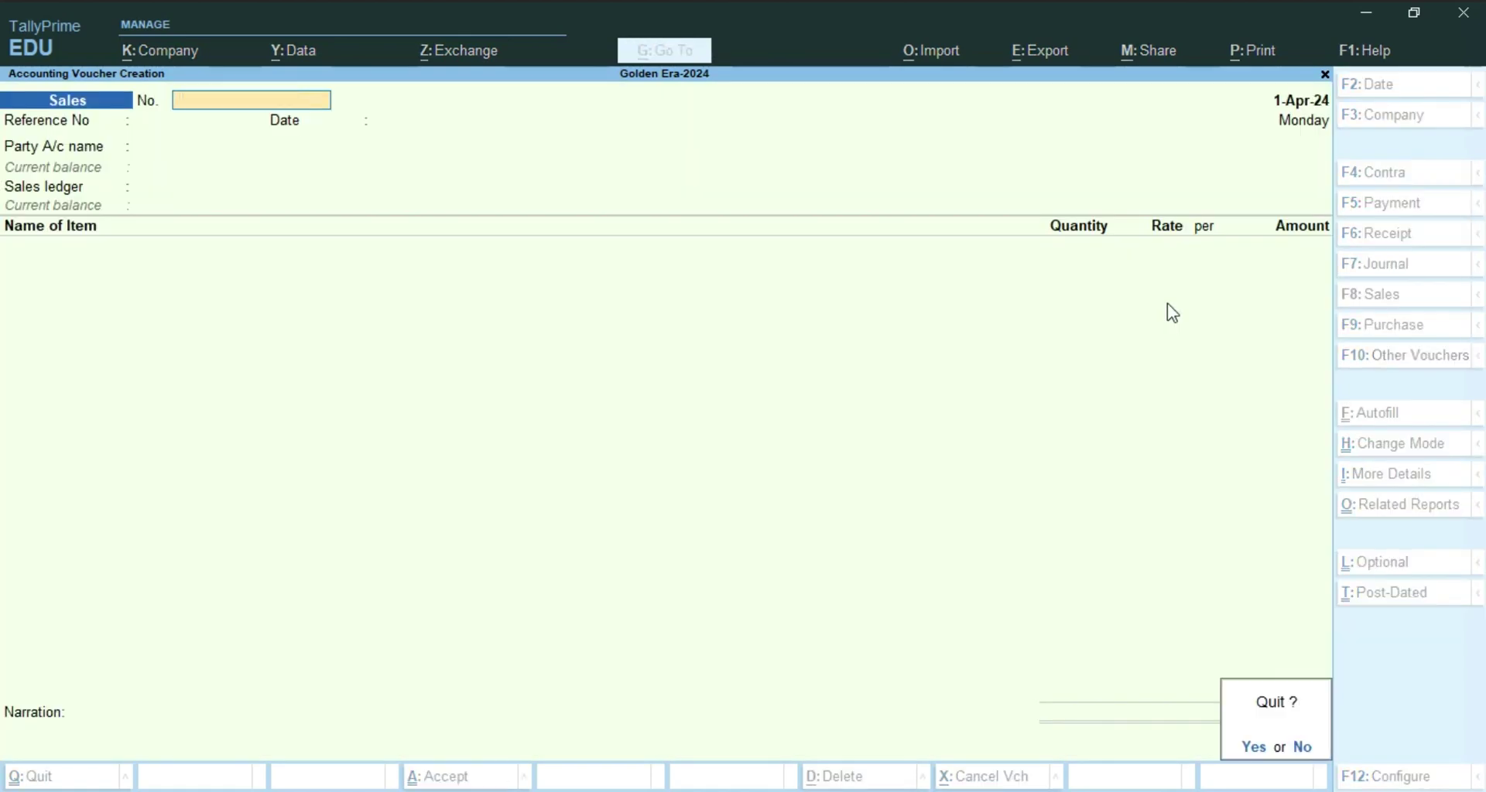
- Leave voucher entry and view the April stock vouchers of I PHONE from the Stock Summary
key("y")
key("s")
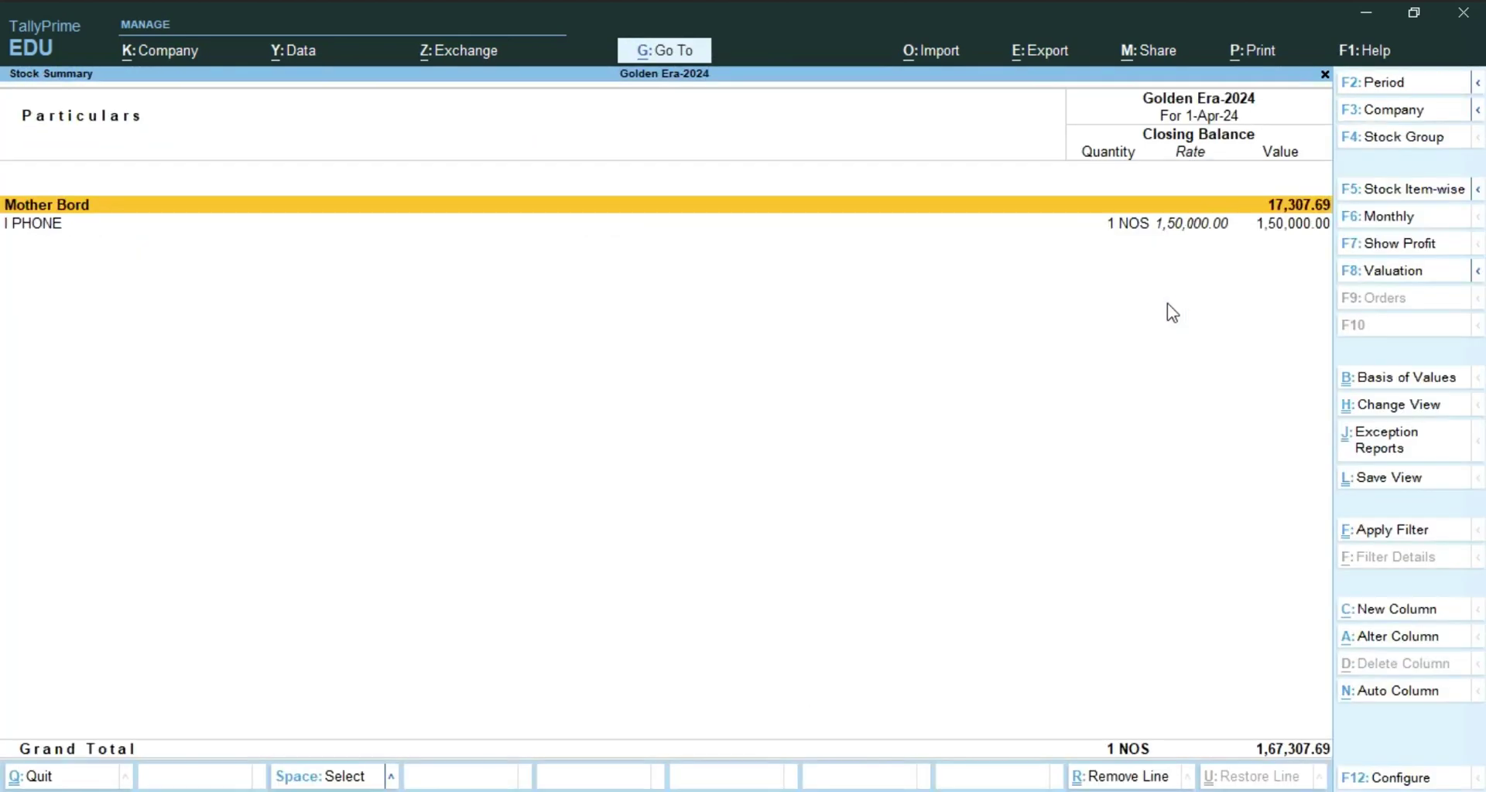
key("Down")
key("Return")
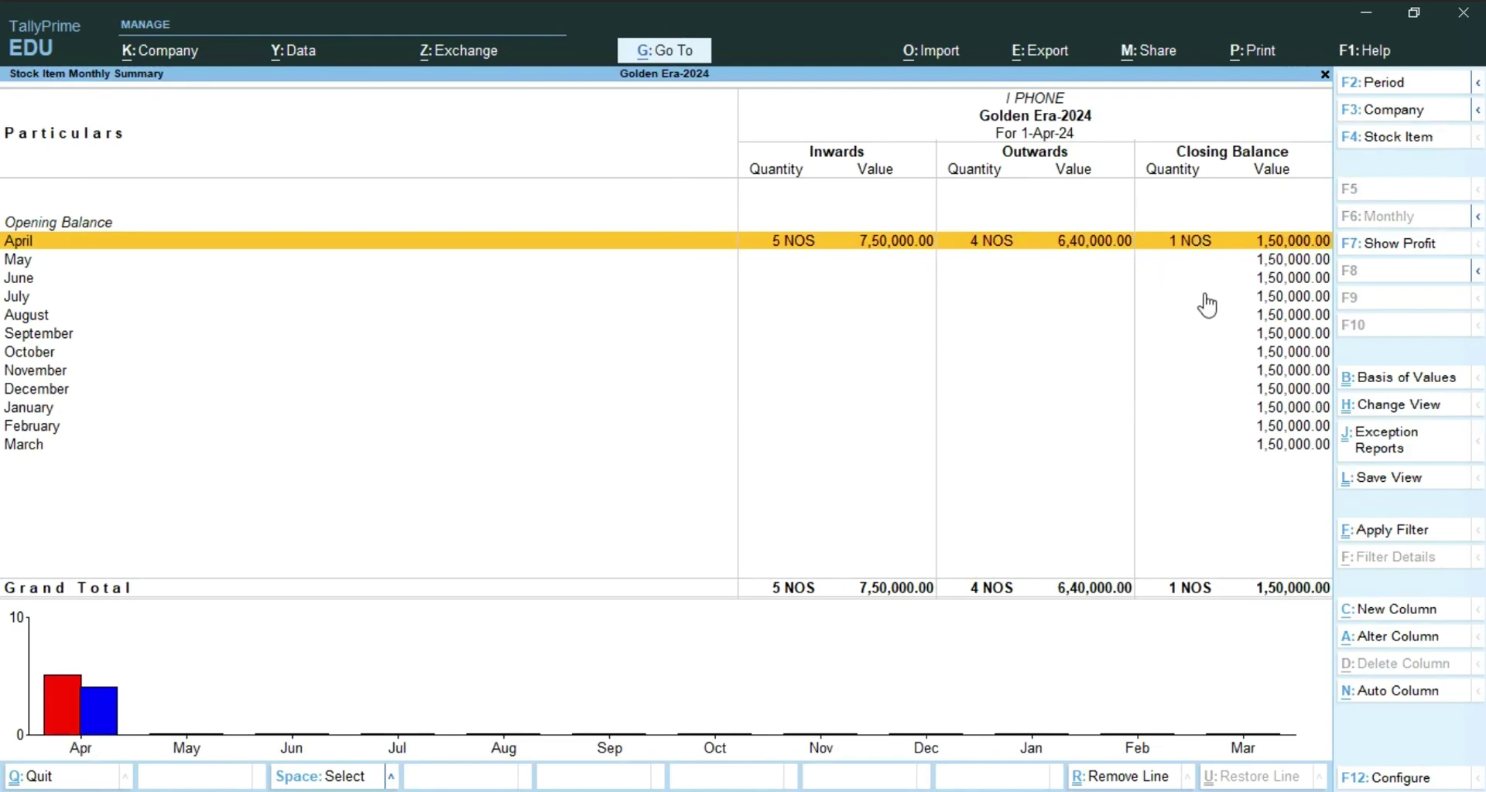
key("Return")
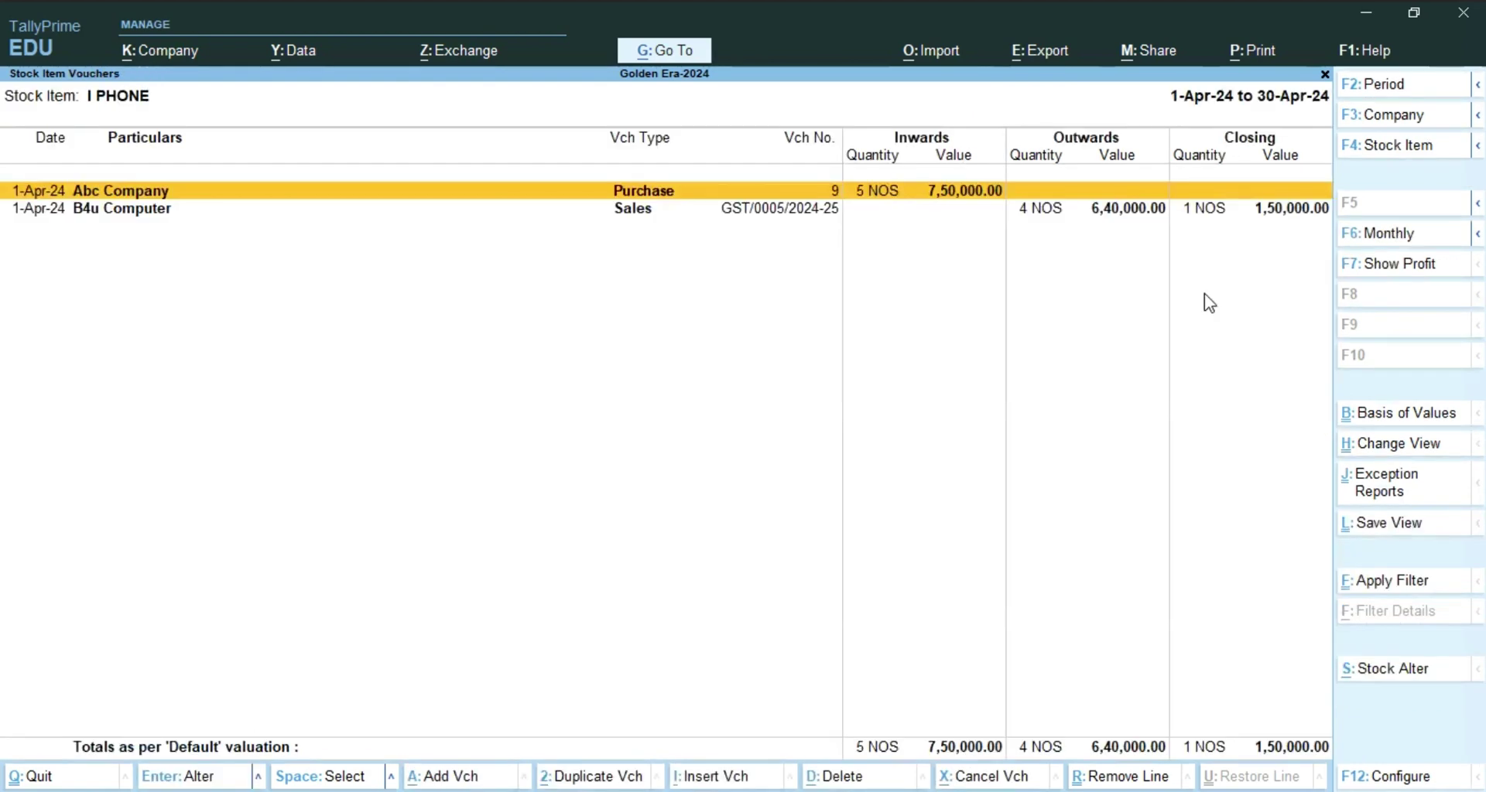
- Start a Credit Note for B4u Computer with default receipt and party details, and choose the Sales Return ledger
key("alt+a")
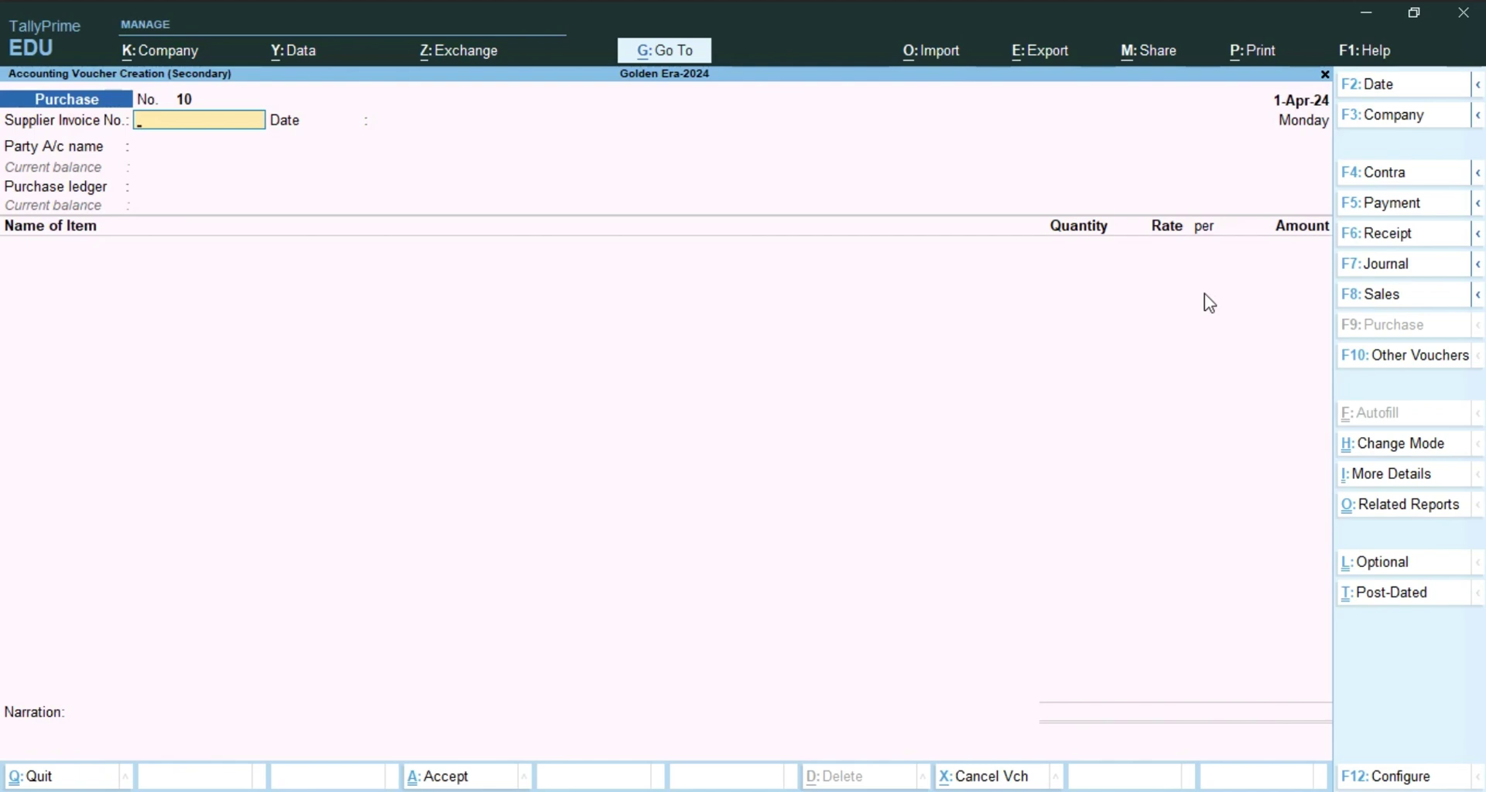
key("ctrl+F8")
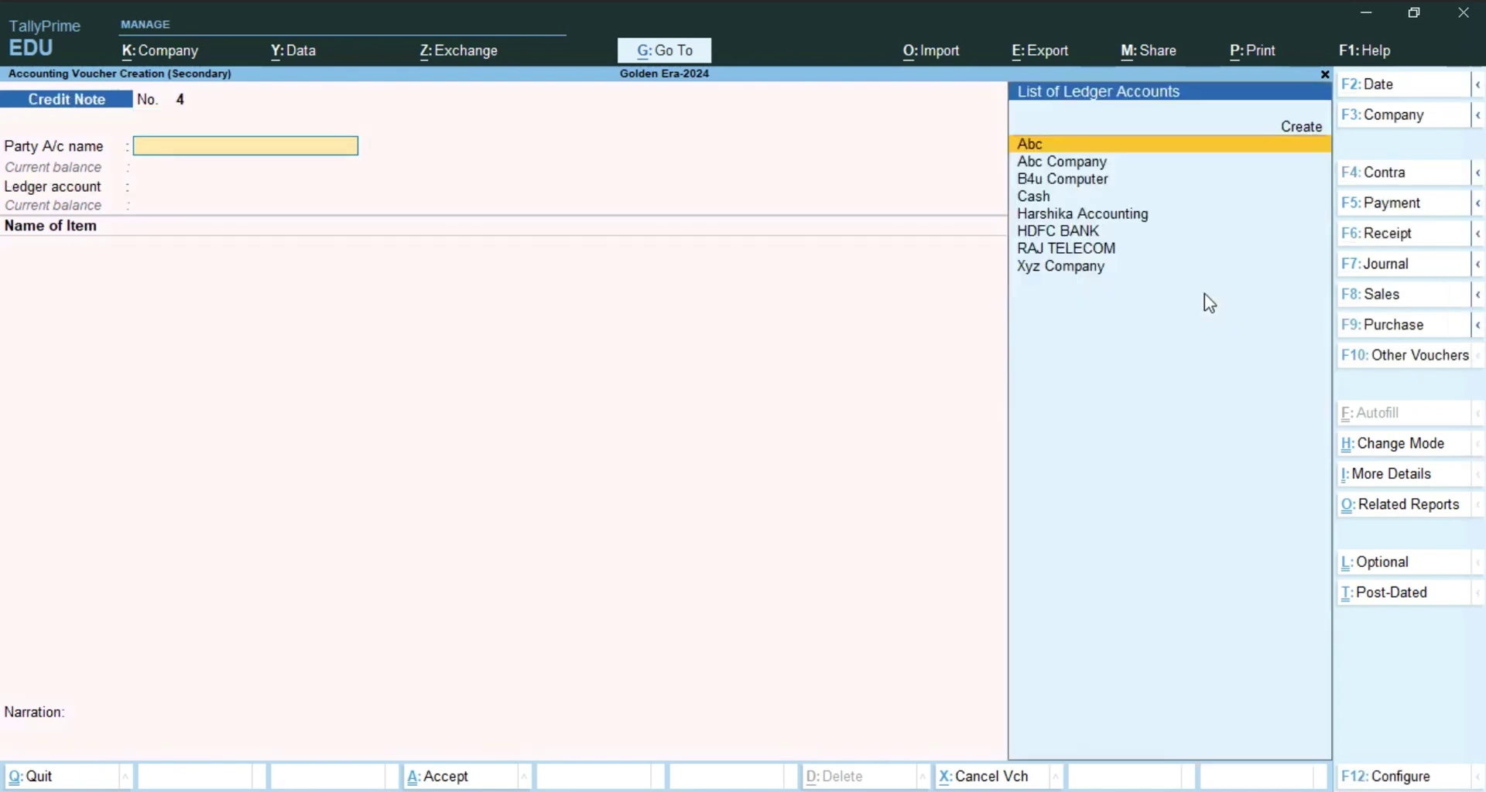
key("Down")
key("Down")
key("Return")
key("ctrl+a")
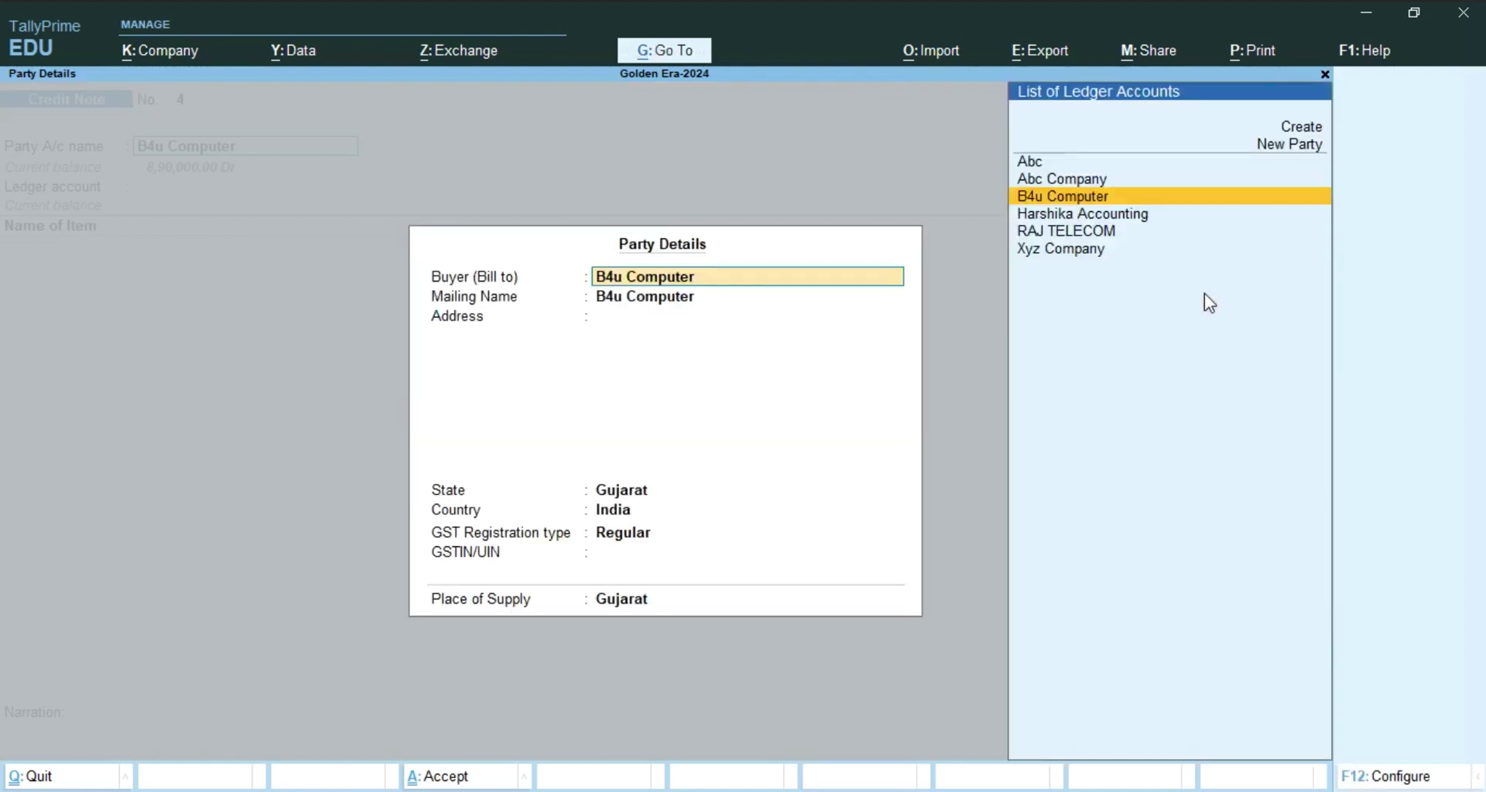
key("ctrl+a")
key("Down")
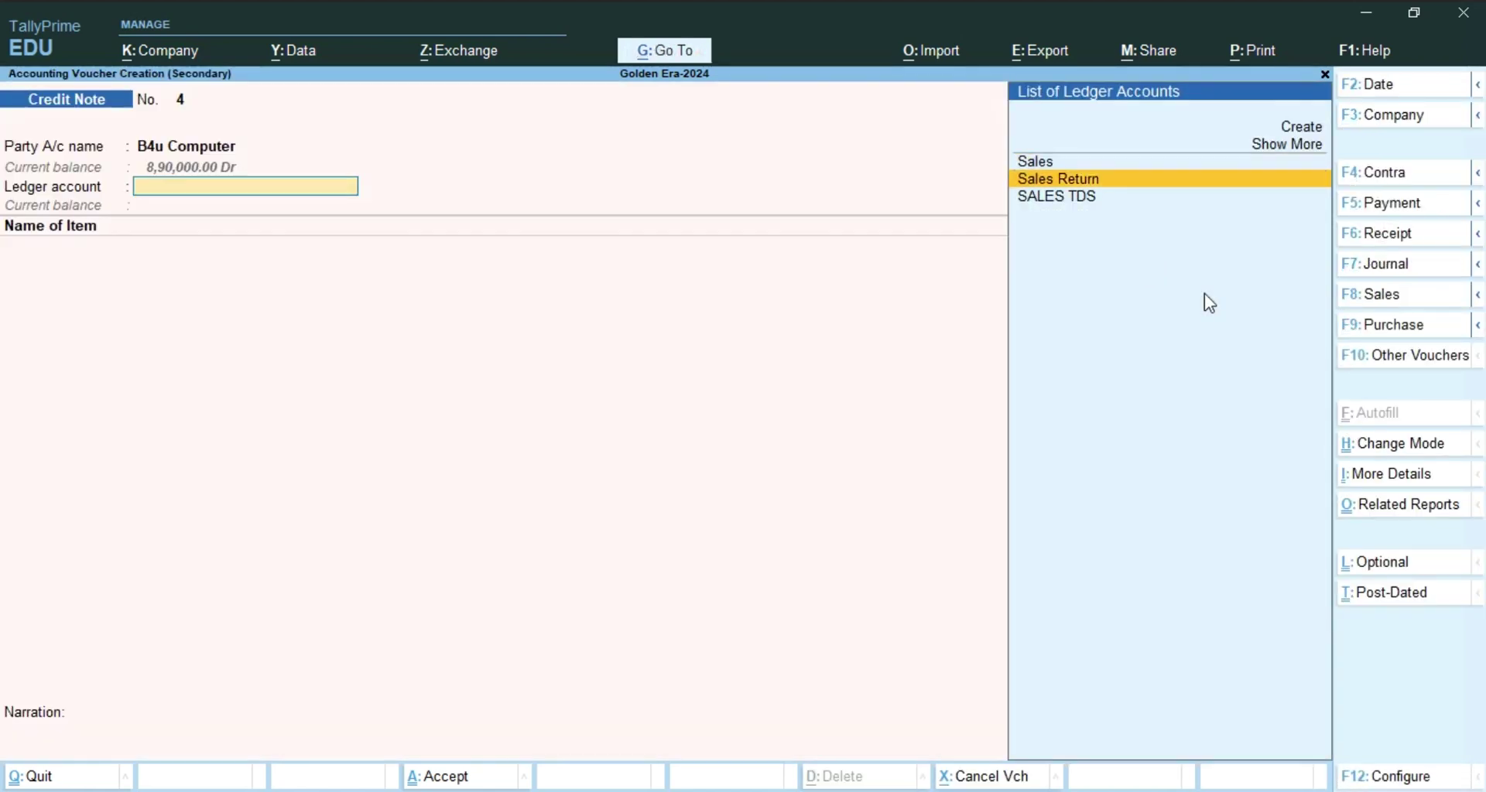
key("Return")
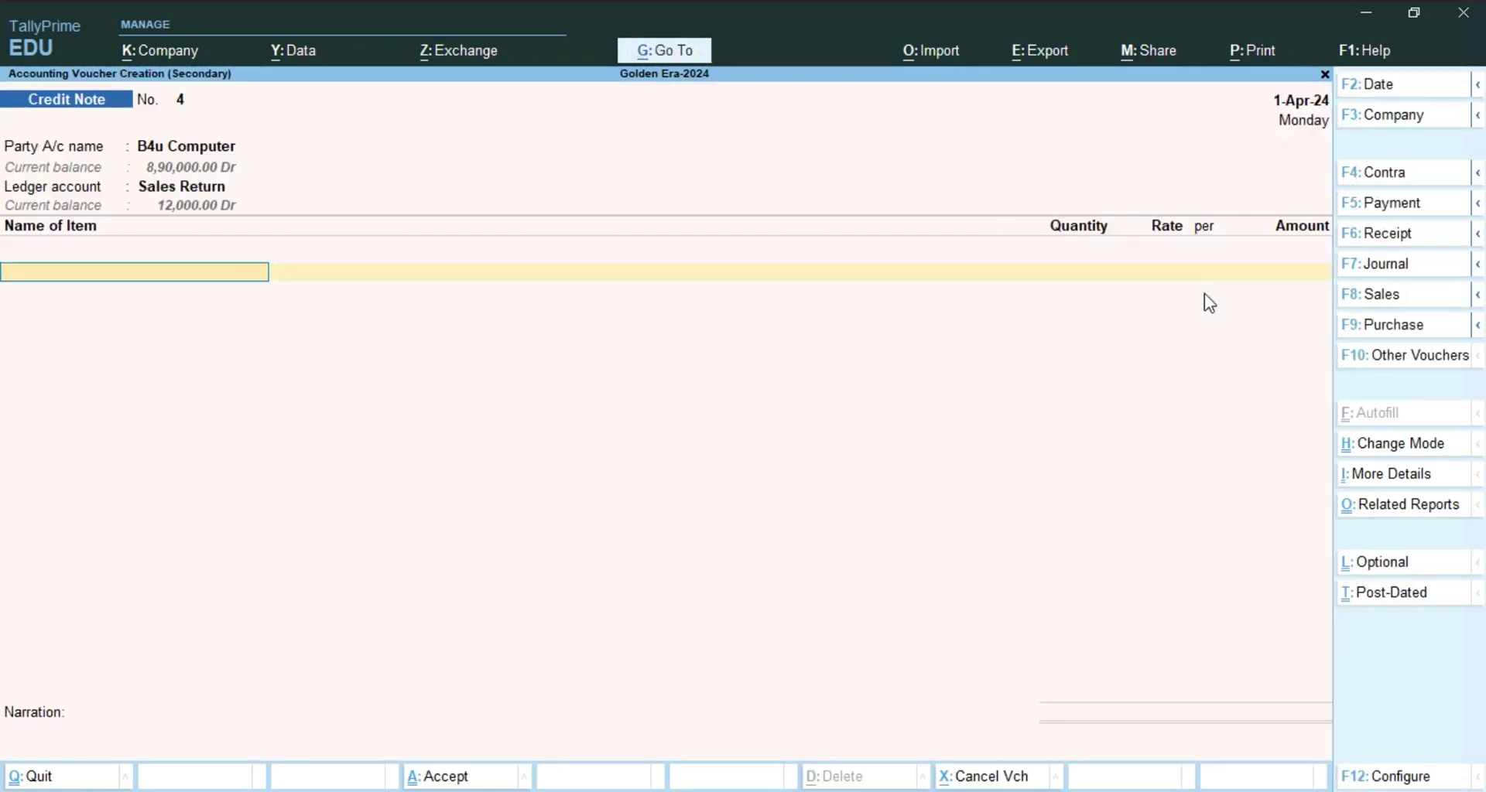
- Add 2 NOS of I PHONE at a rate of 1,60,000 to the credit note and accept its GST details
key("Return")
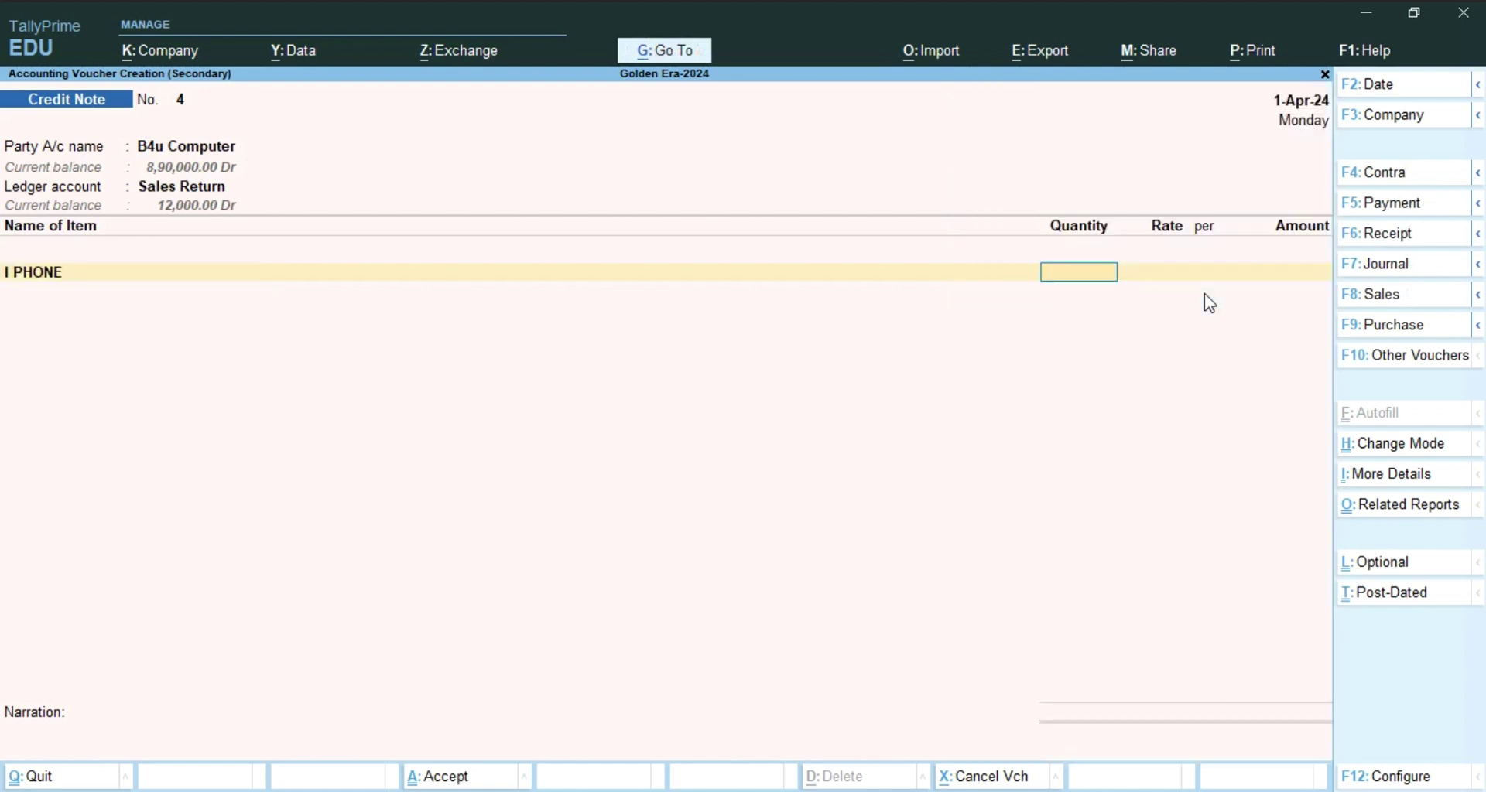
type("2")
key("Return")
key("Return")
key("Return")
key("Return")
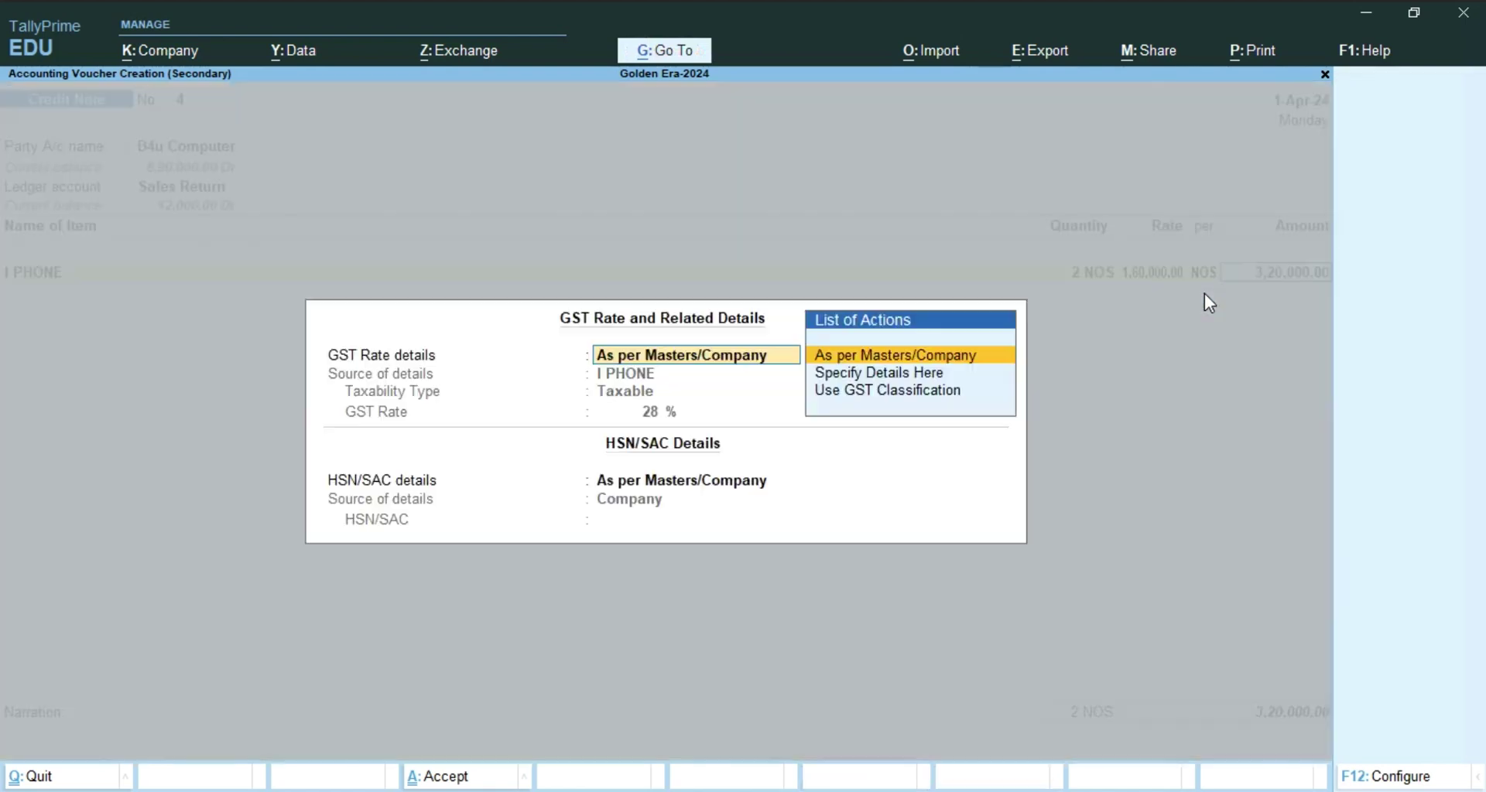
key("Return")
key("Return")
- Add the CGST and Sgst ledgers to the credit note and save it
type("Cg")
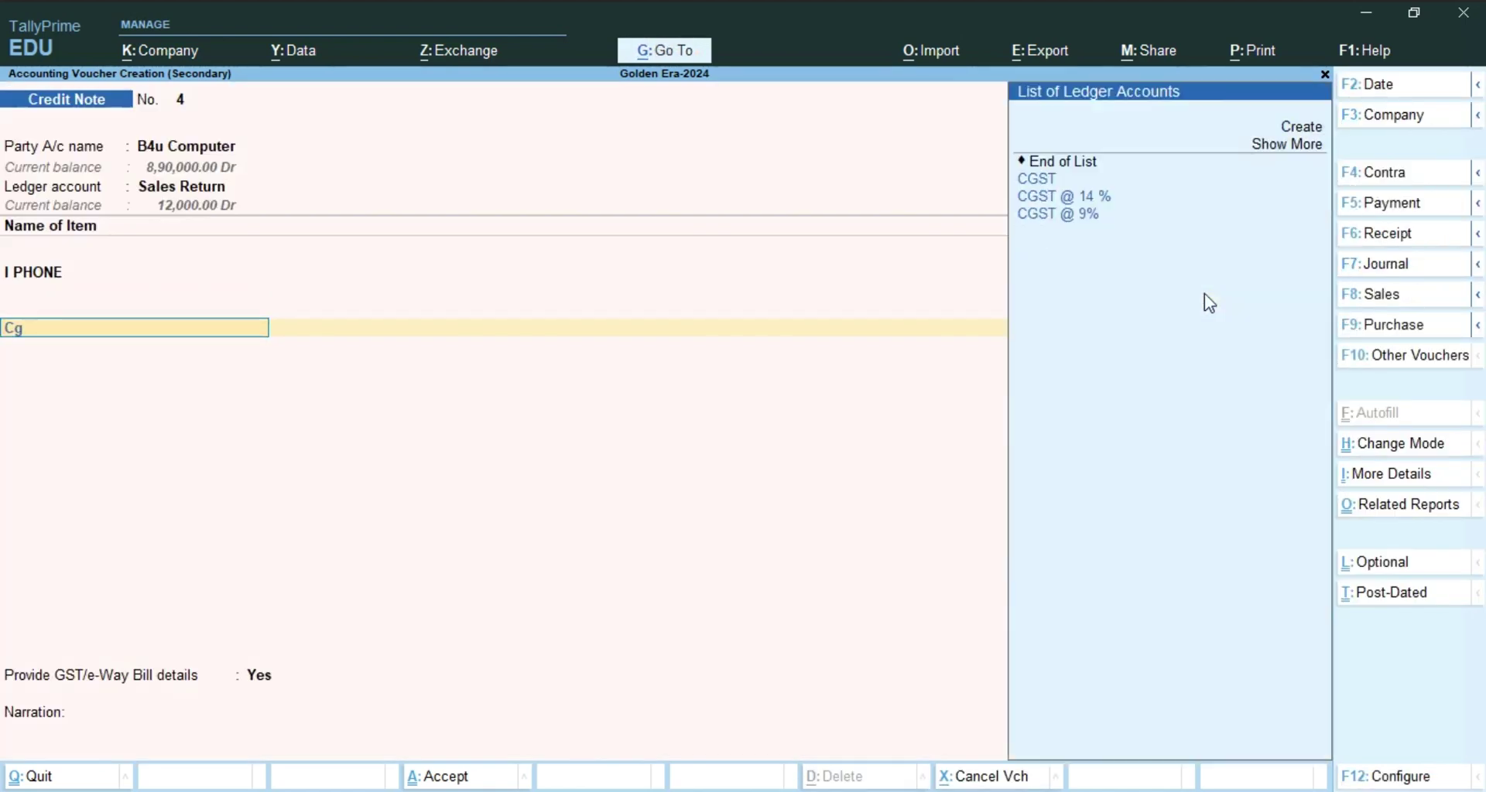
key("Return")
key("Return")
type("Sg")
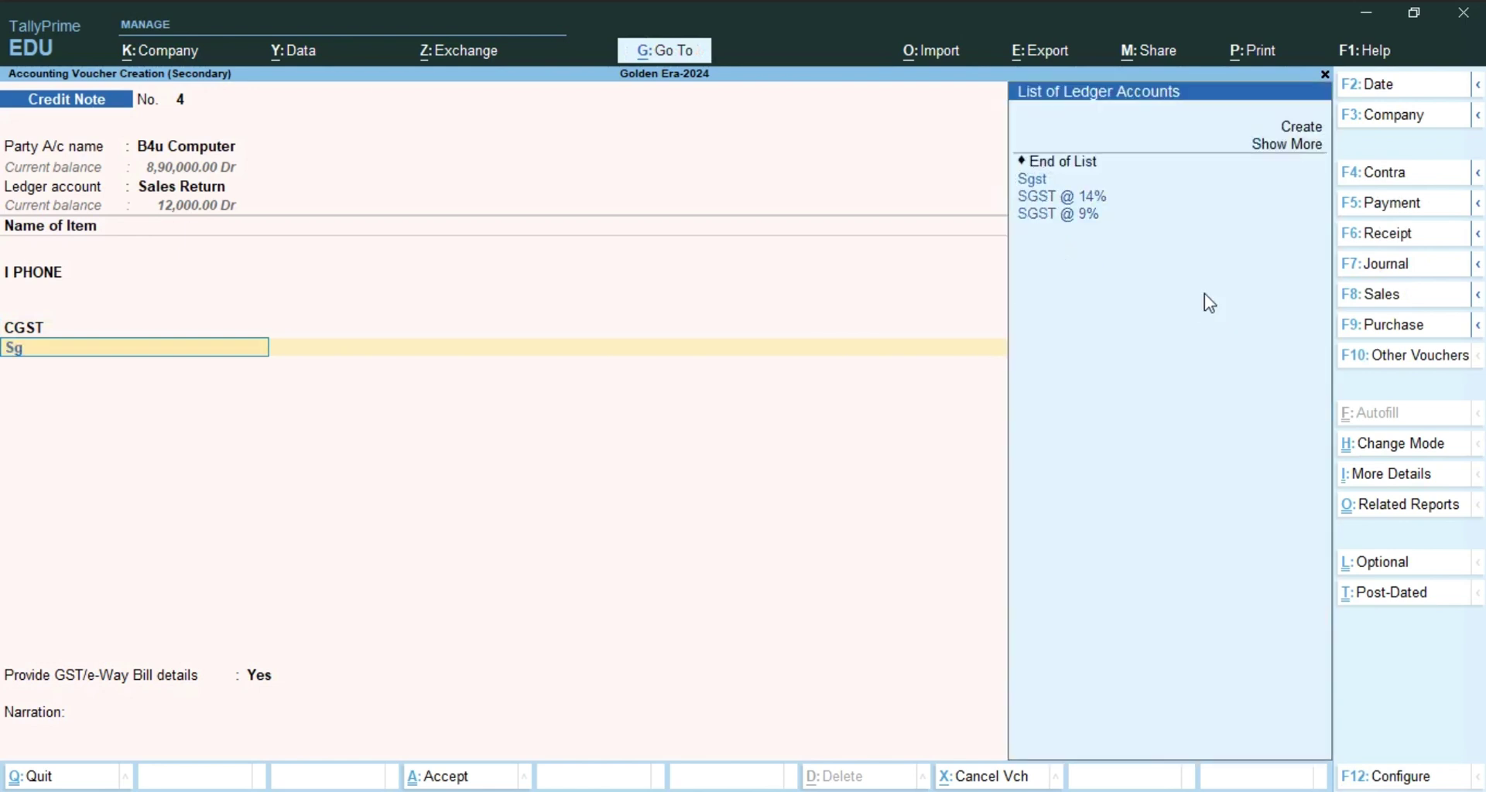
key("Down")
key("Return")
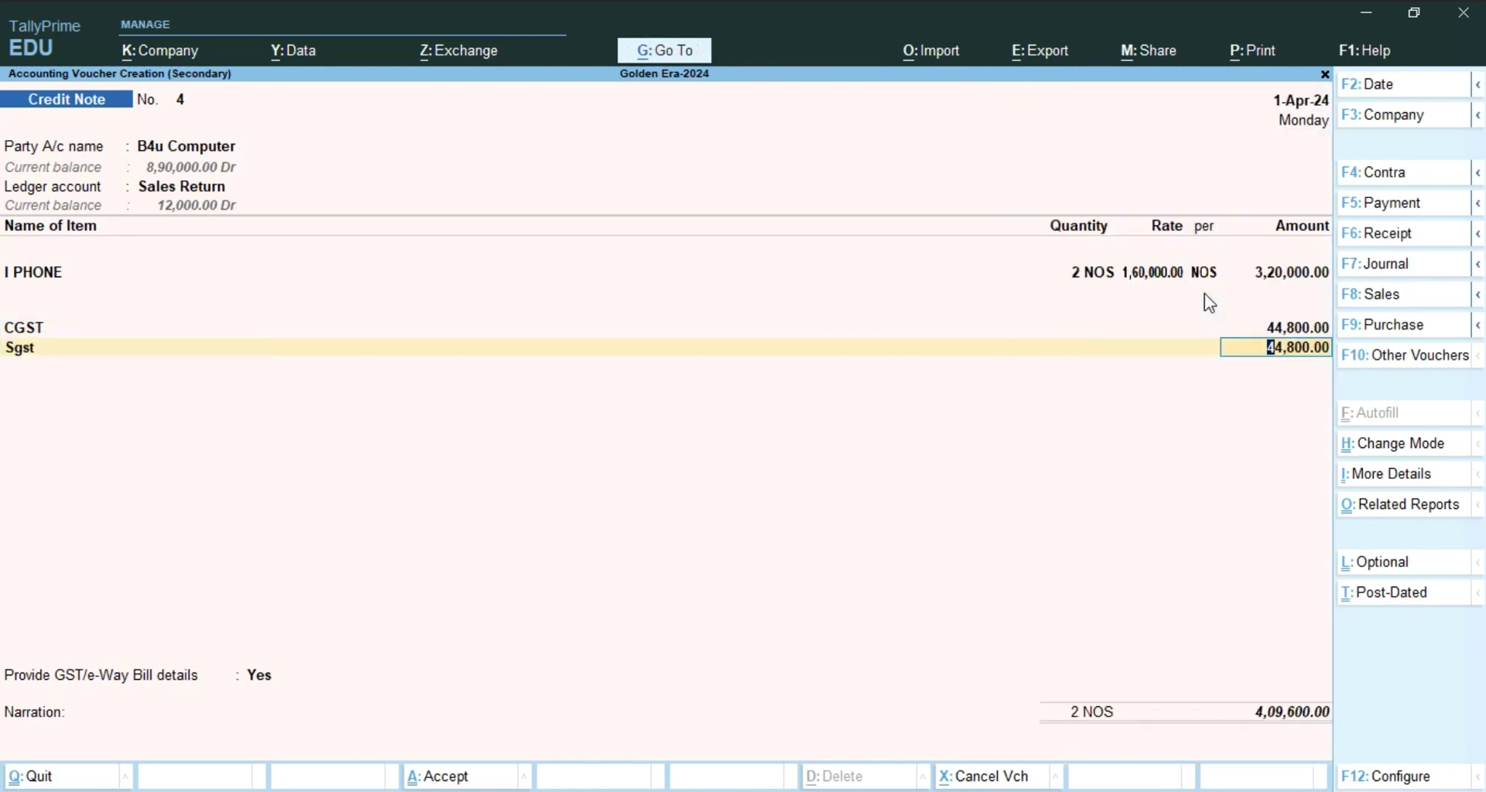
key("ctrl")
key("ctrl+a")
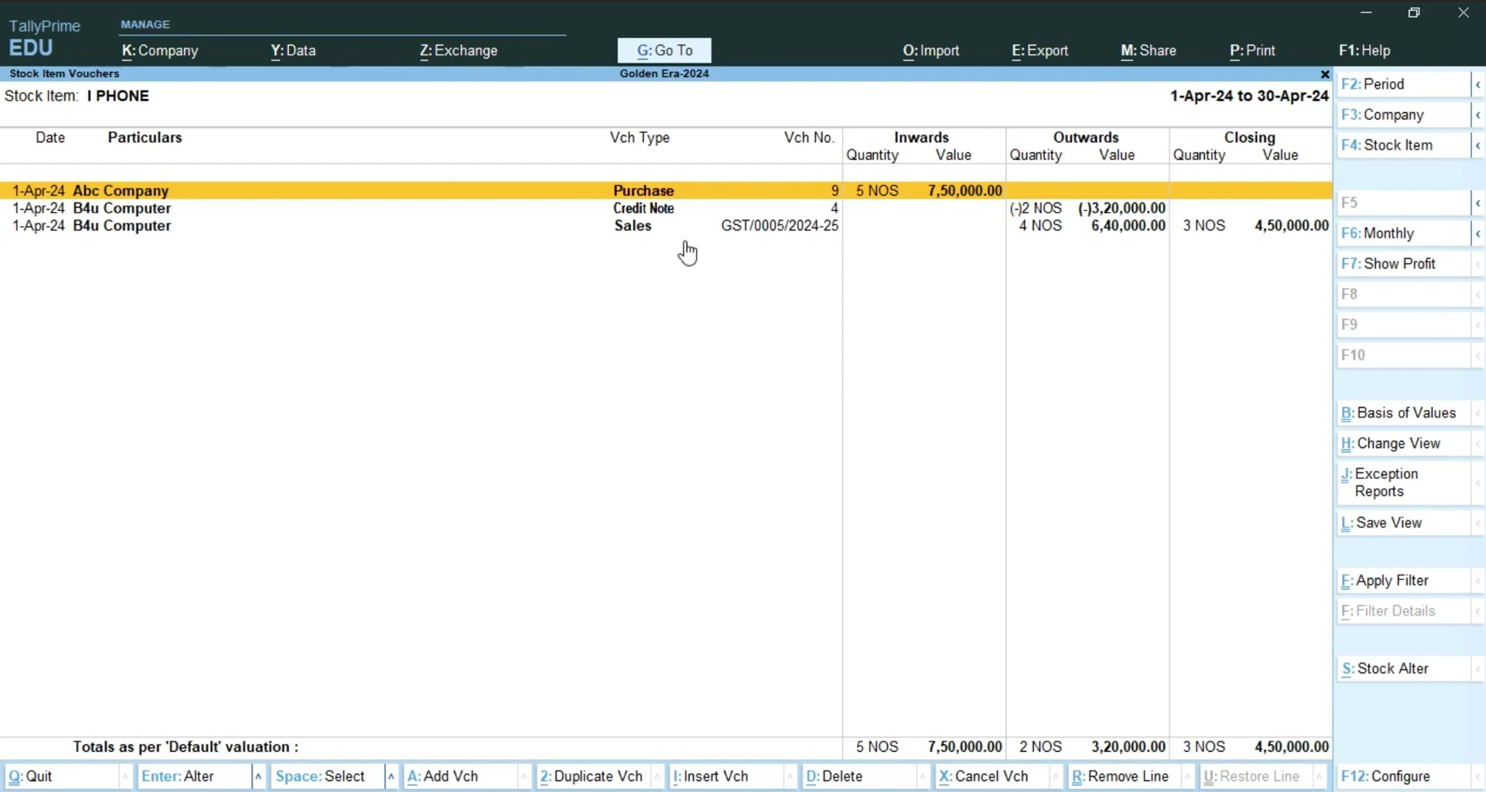
- Review the B4u Computer credit note and its receipt details, leave it unchanged, and return to the Gateway of Tally
key("Down")
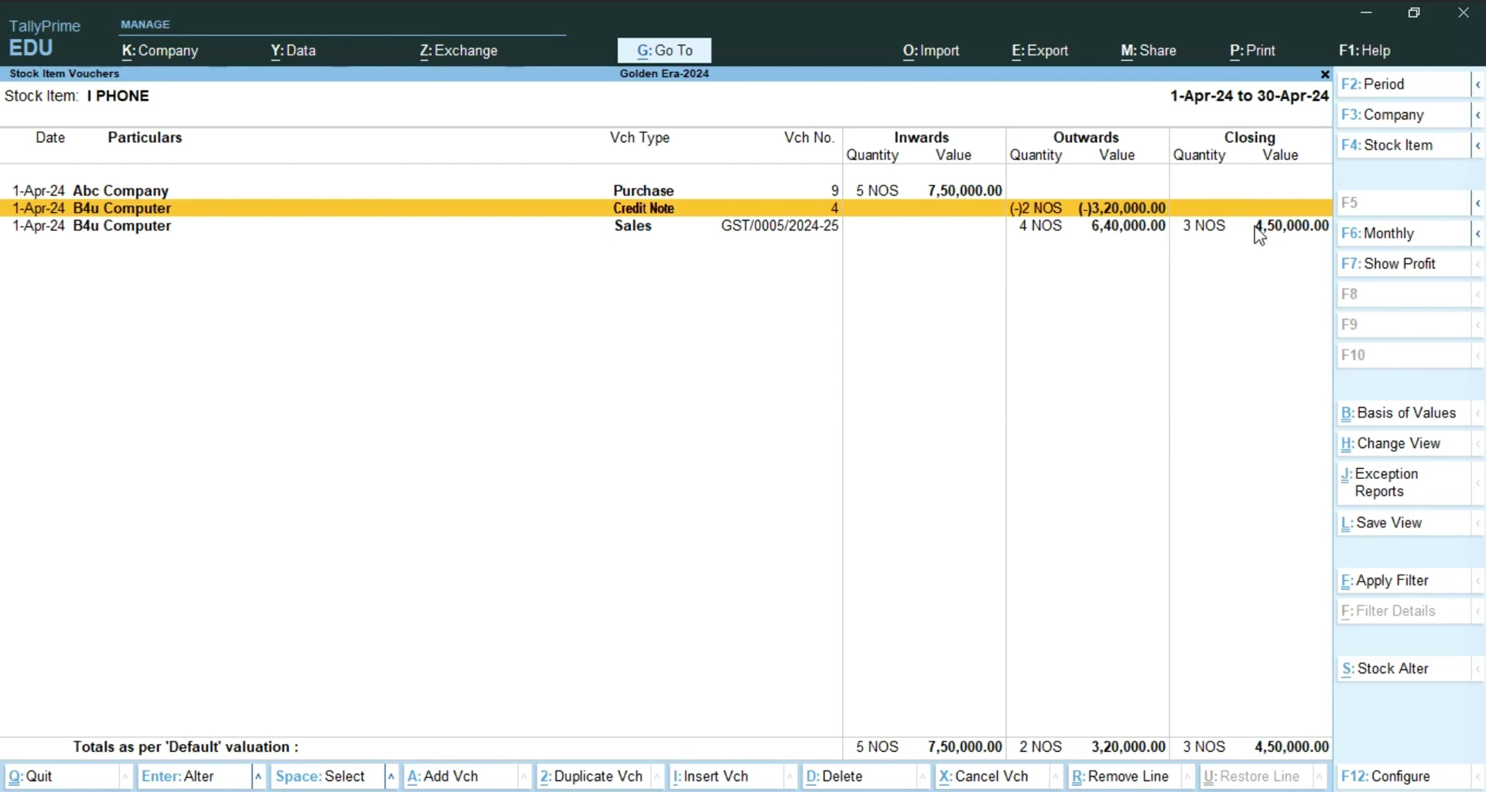
key("Return")
key("Return")
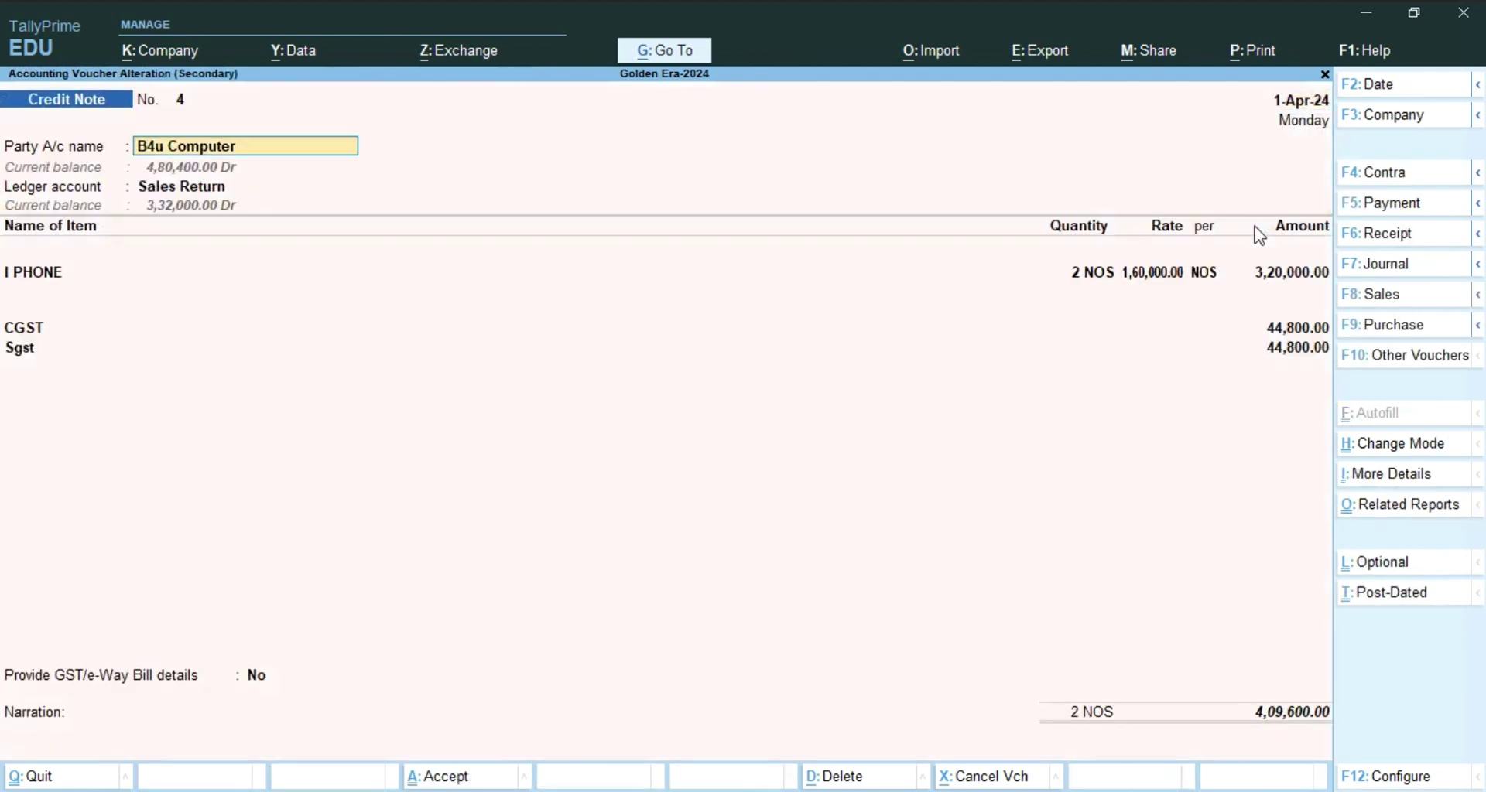
key("Return")
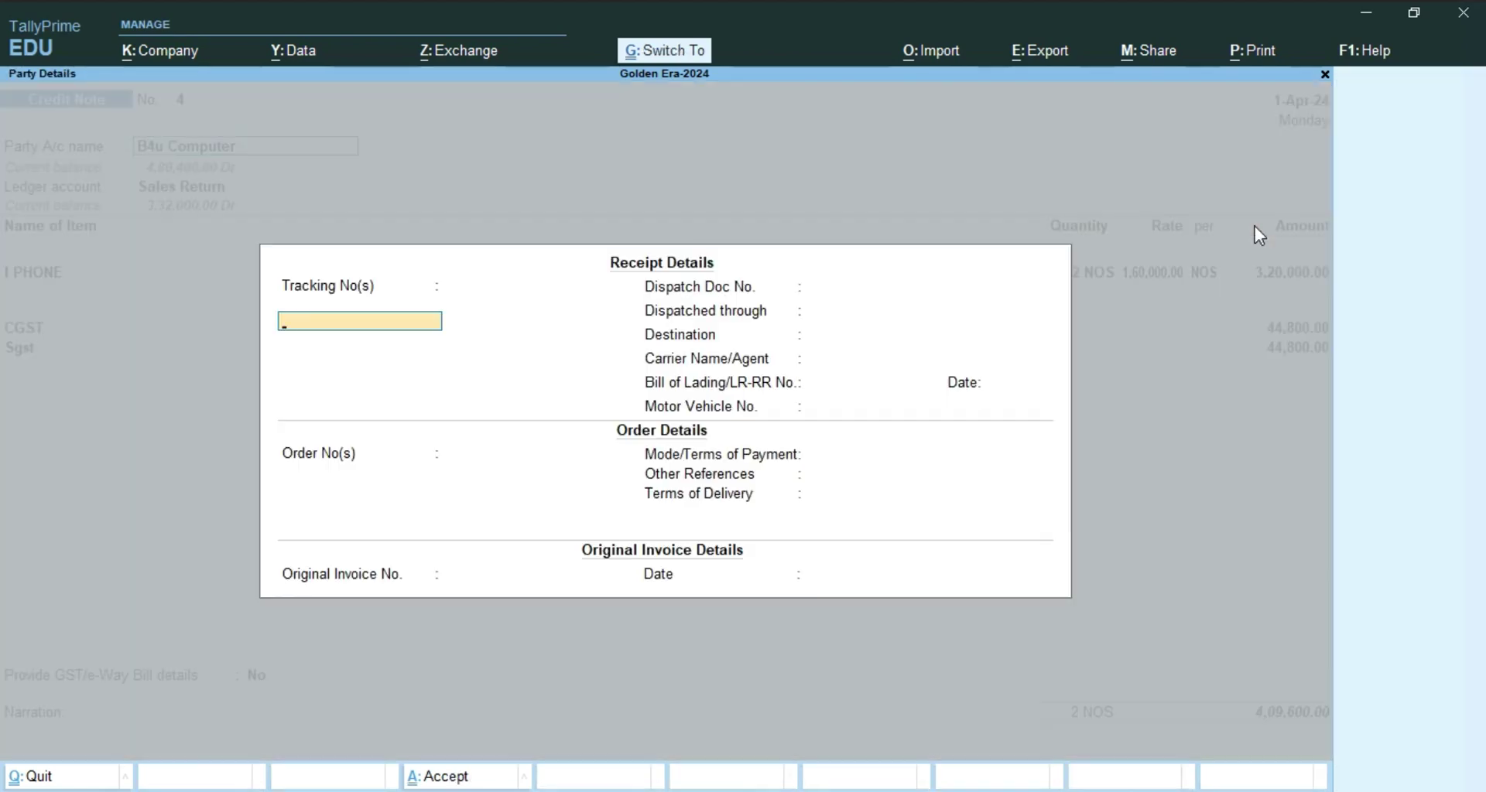
key("BackSpace")
key("BackSpace")
key("Escape")
key("y")
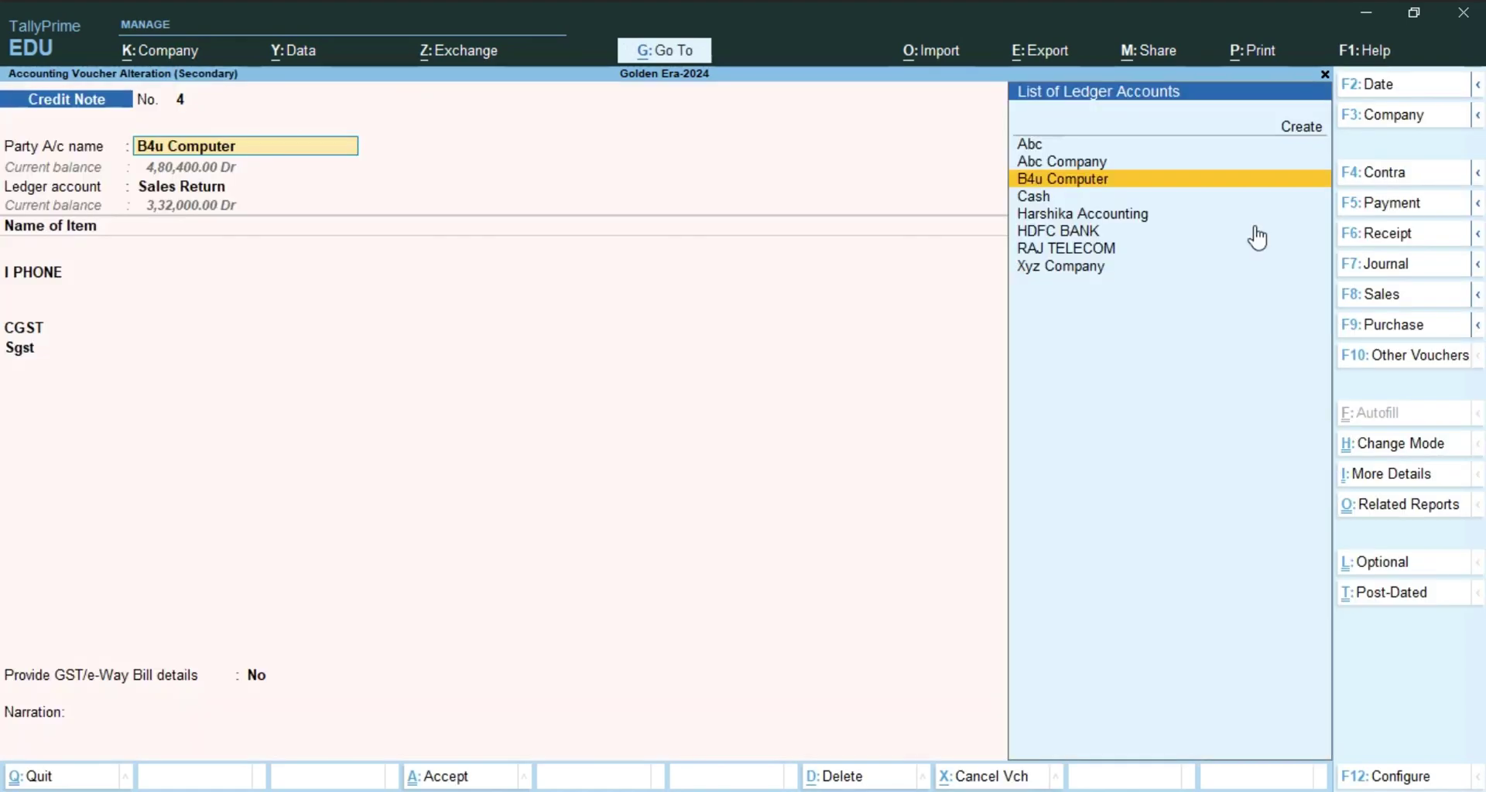
key("BackSpace")
key("Escape")
key("y")
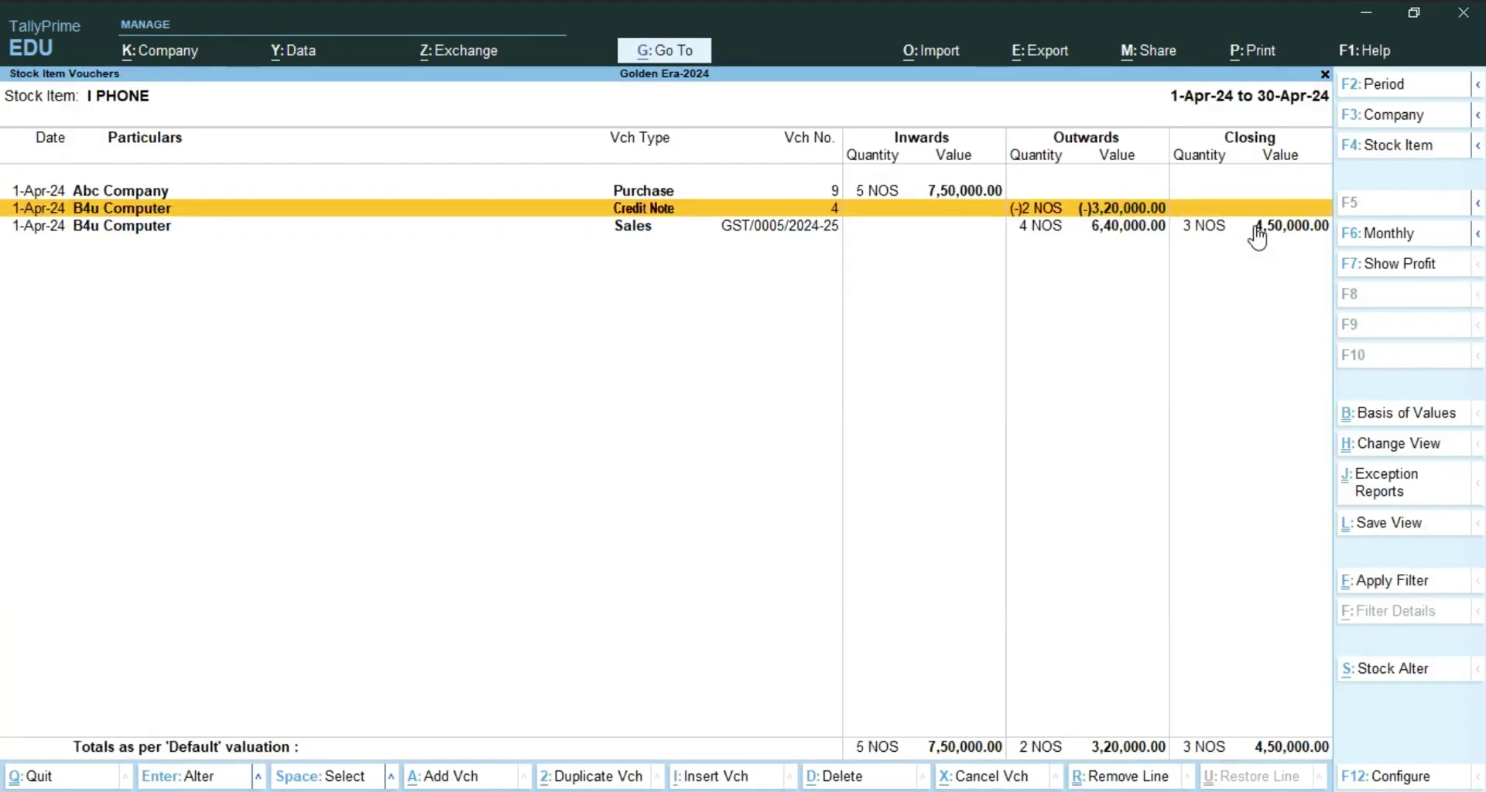
key("Escape")
key("Escape")
key("Escape")
key("Escape")
key("y")
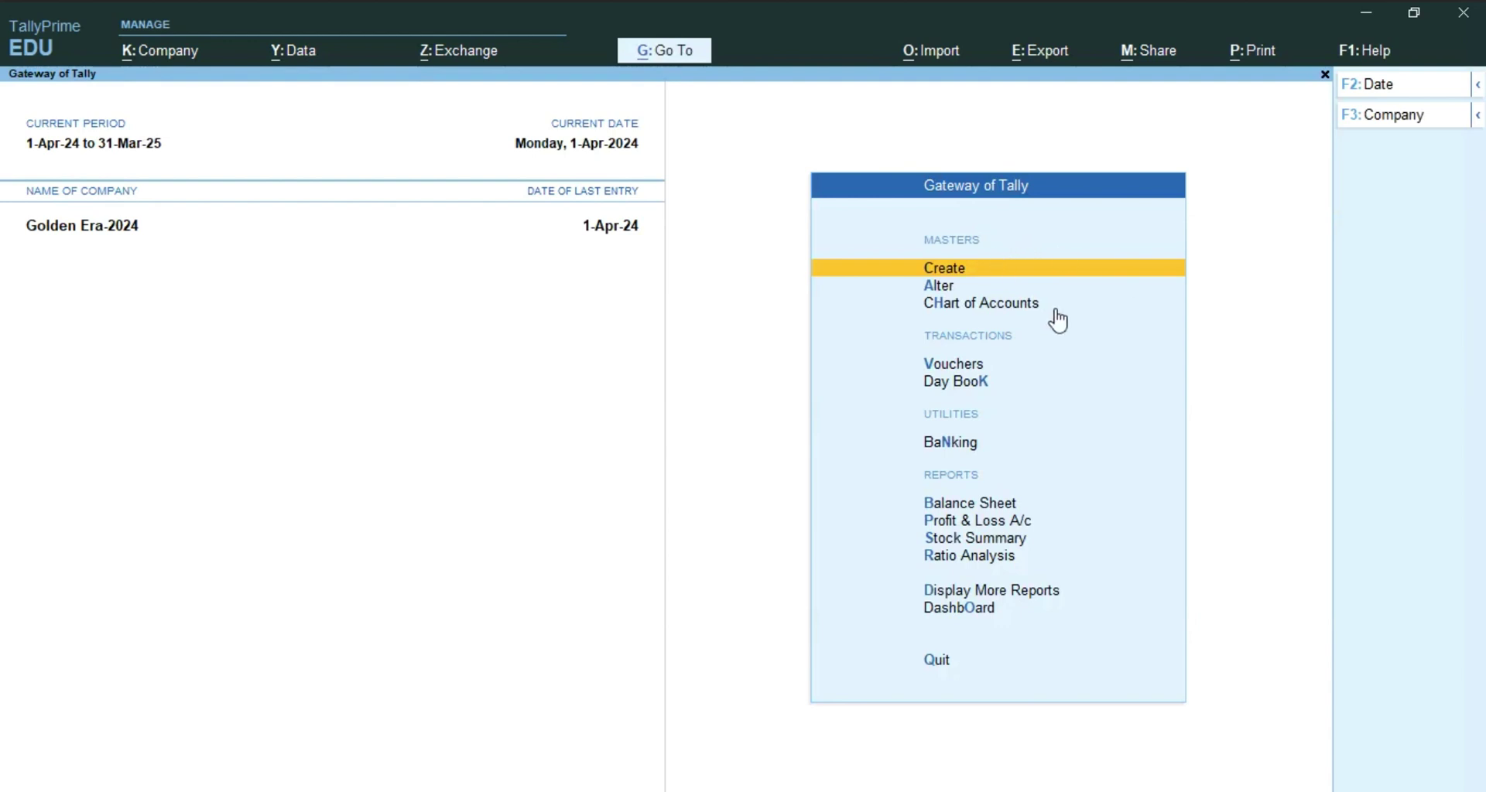
key("Down")
key("Return")
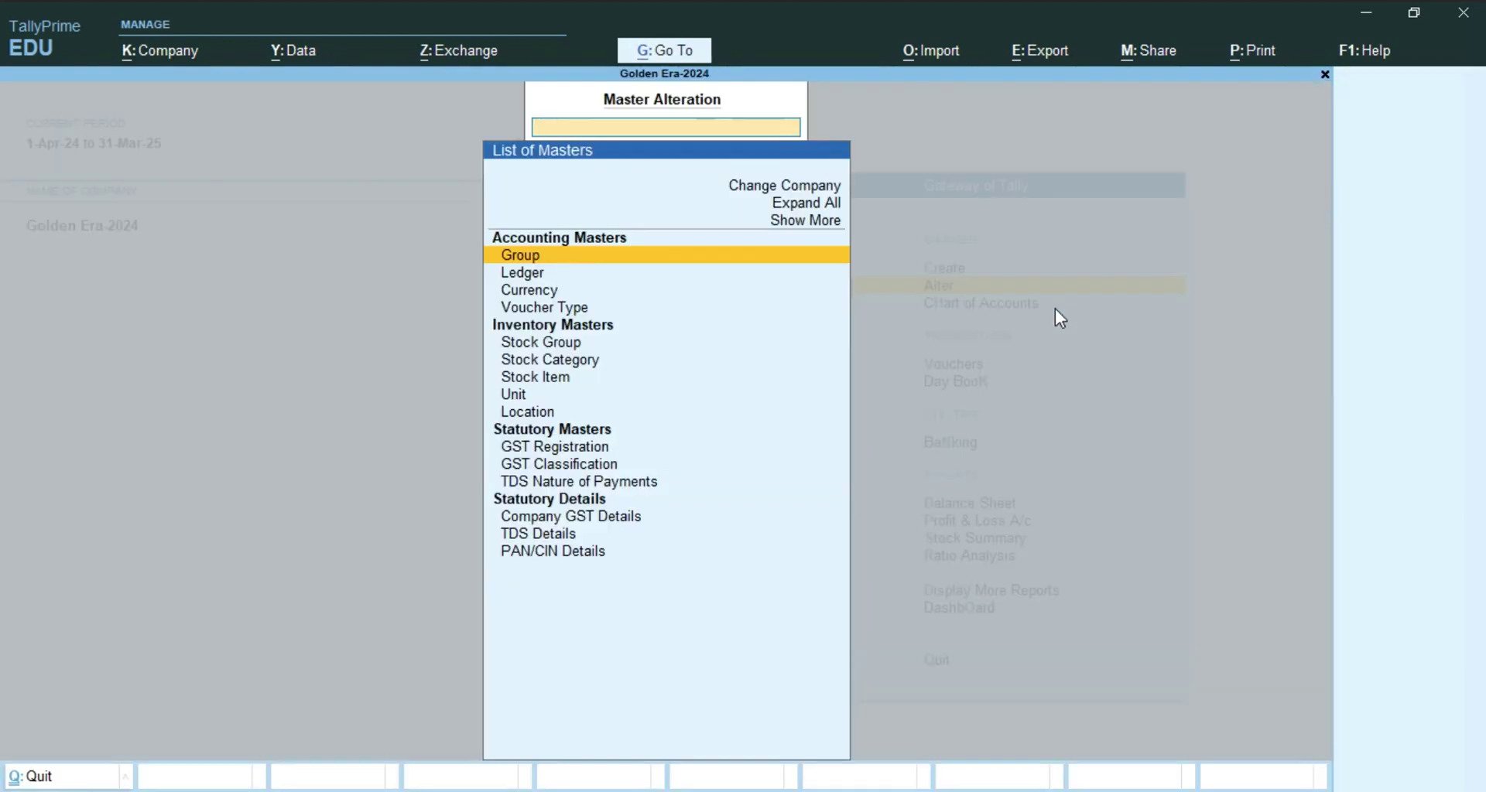
key("Down")
key("Down")
key("Down")
key("Down")
key("Down")
key("Down")
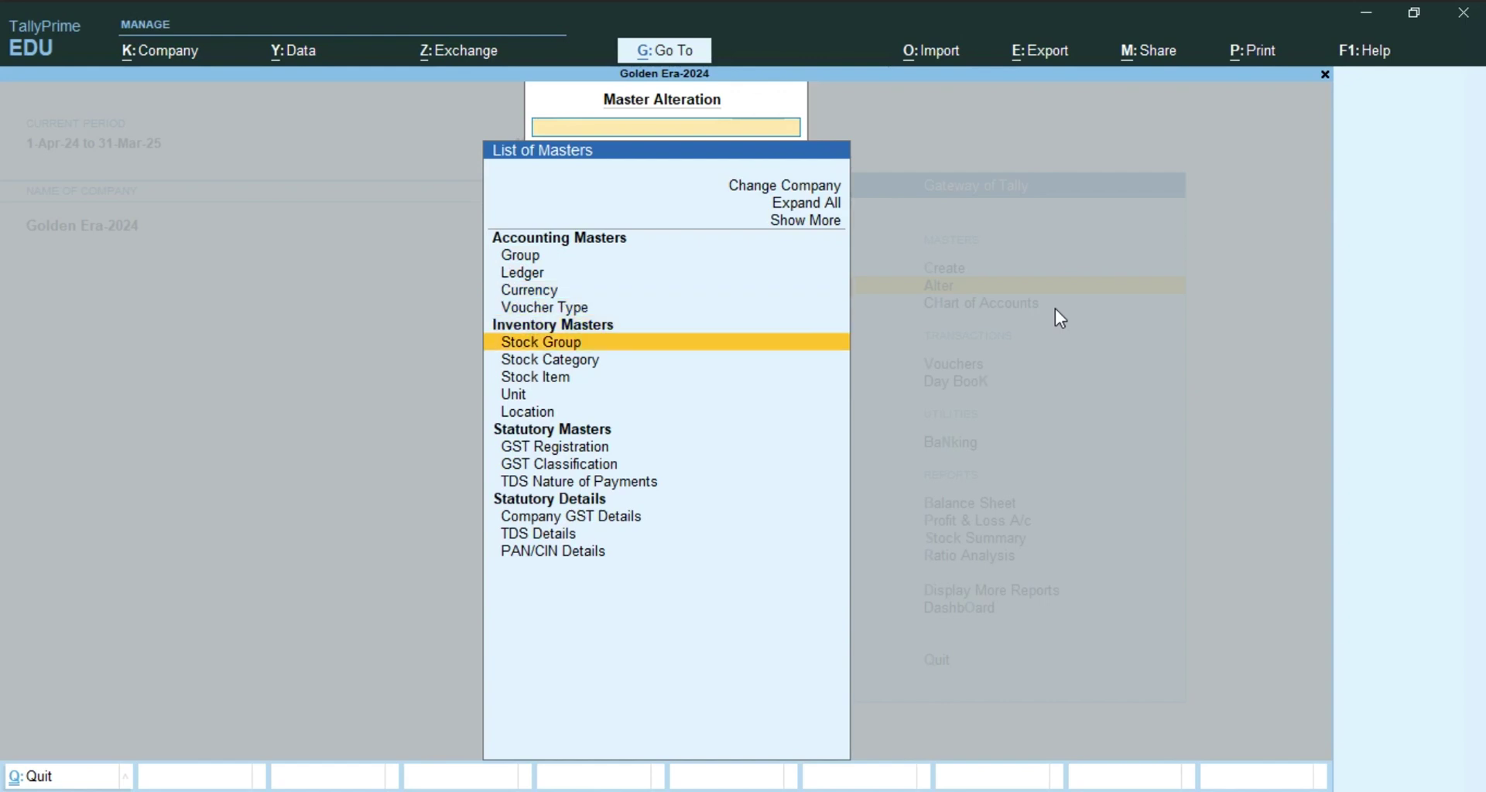
key("Down")
key("Down")
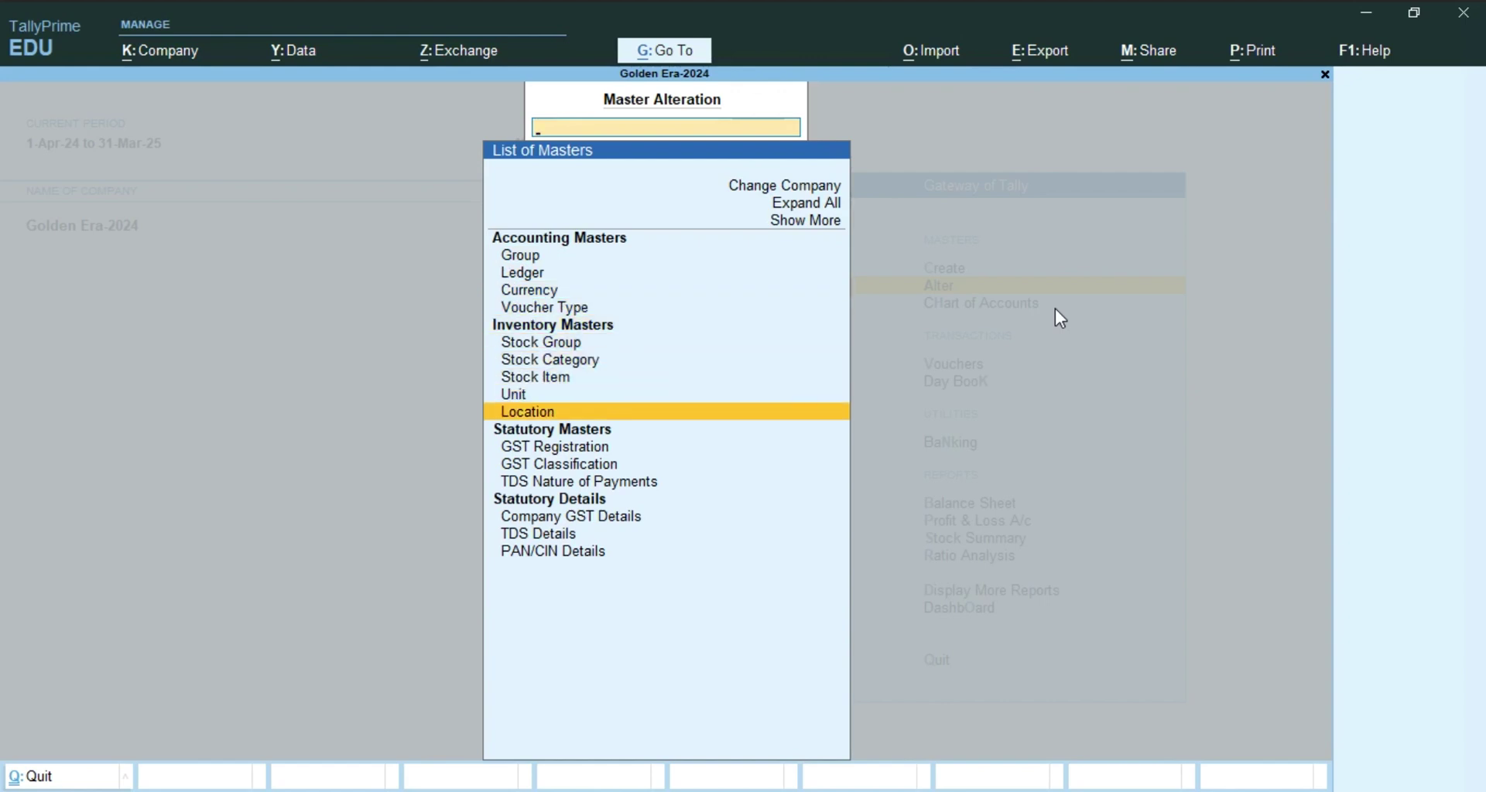
key("Return")
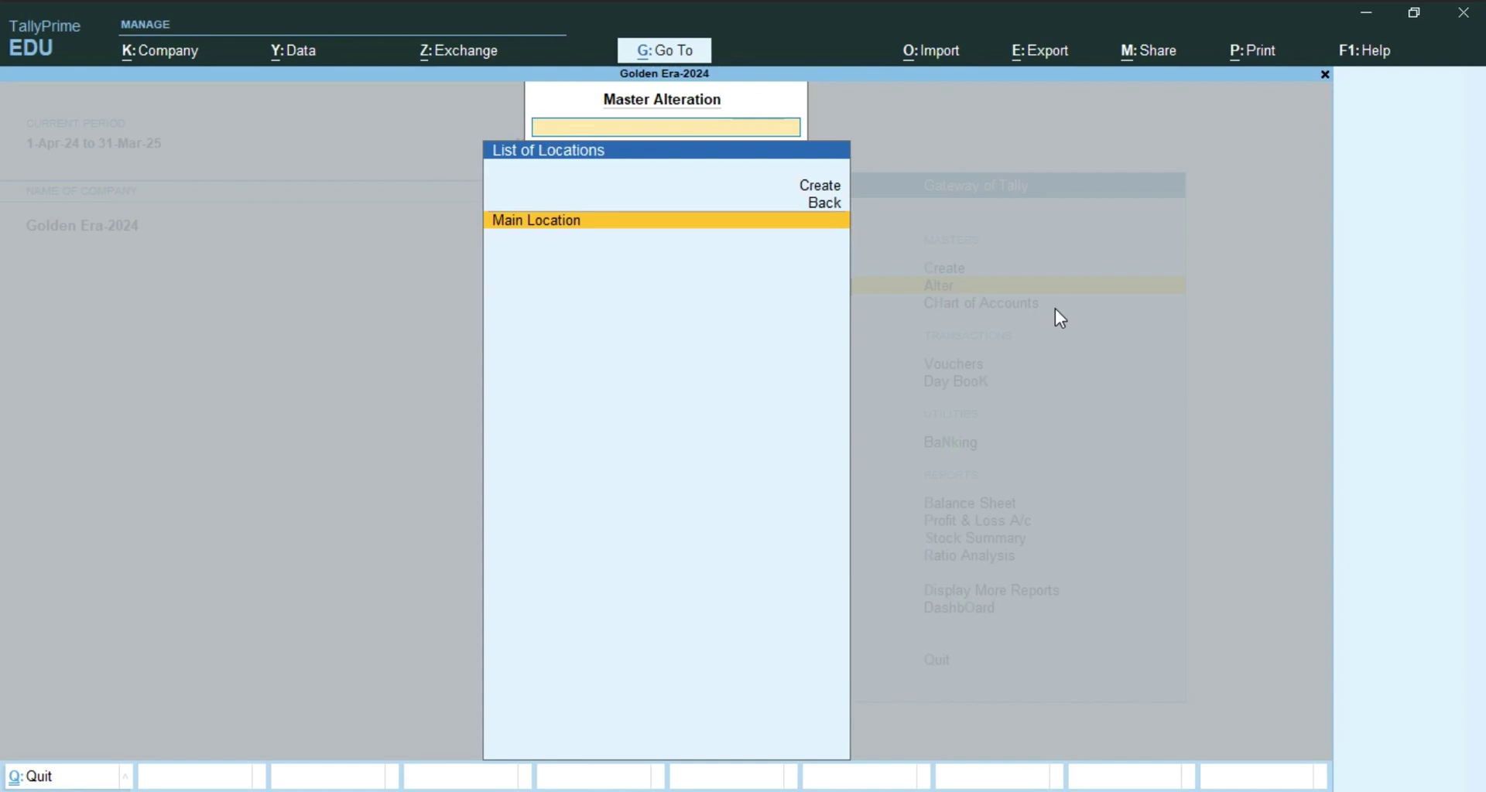
key("Up")
key("Up")
key("Return")
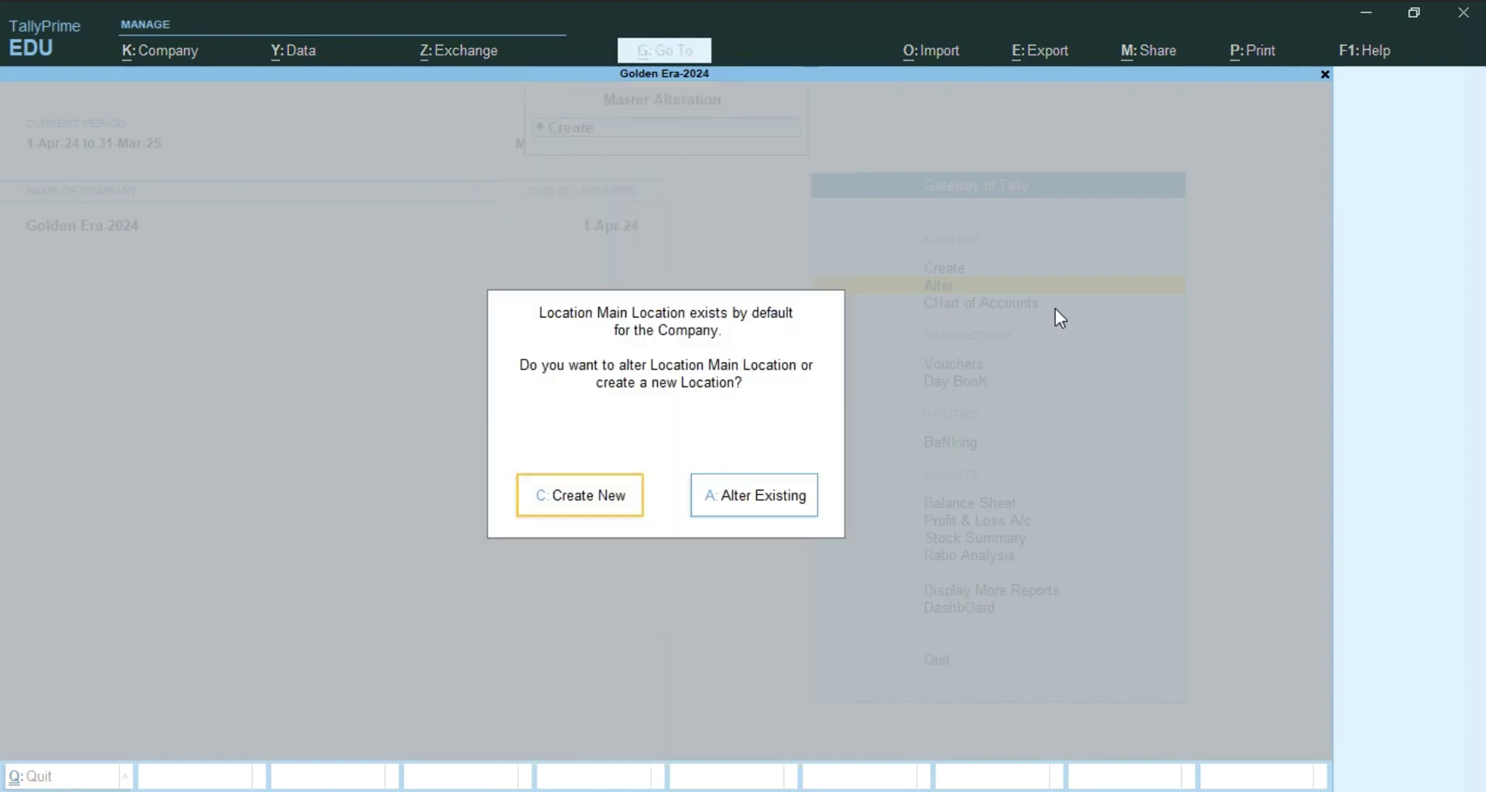
key("Return")
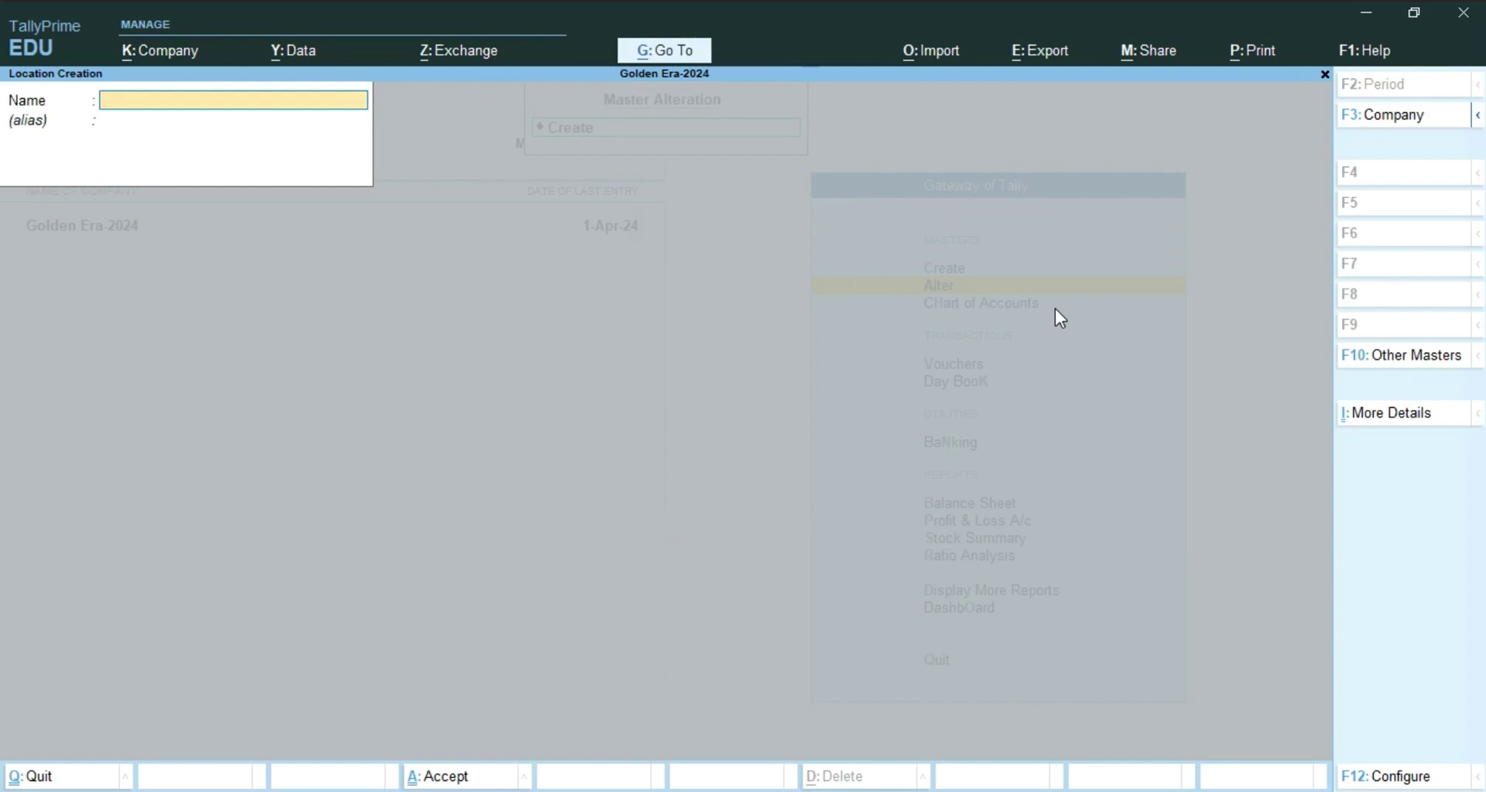
key("Escape")
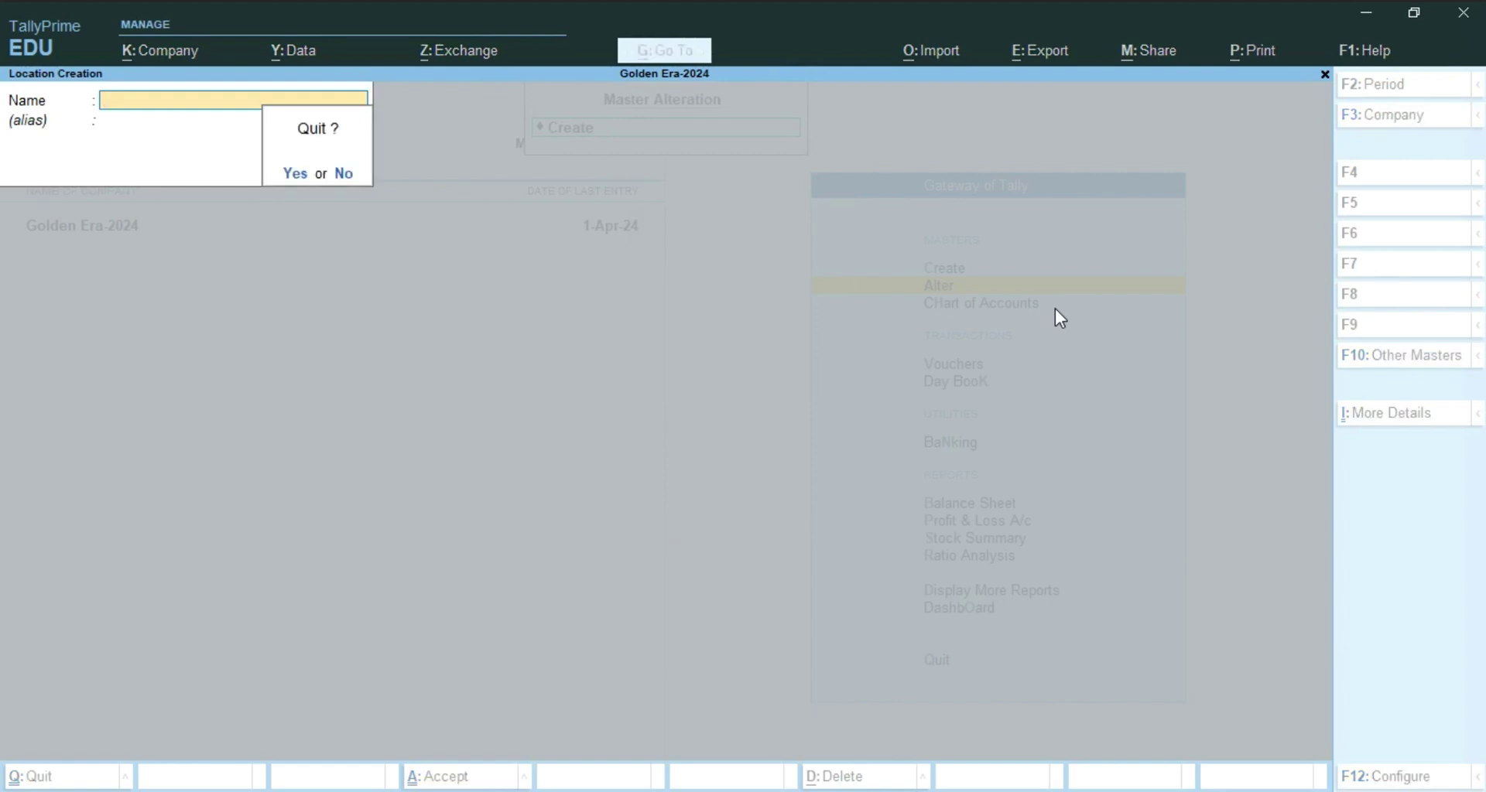
key("y")
- View the Balance Sheet and the Profit & Loss A/c, and return to the Gateway of Tally
key("Down")
key("Down")
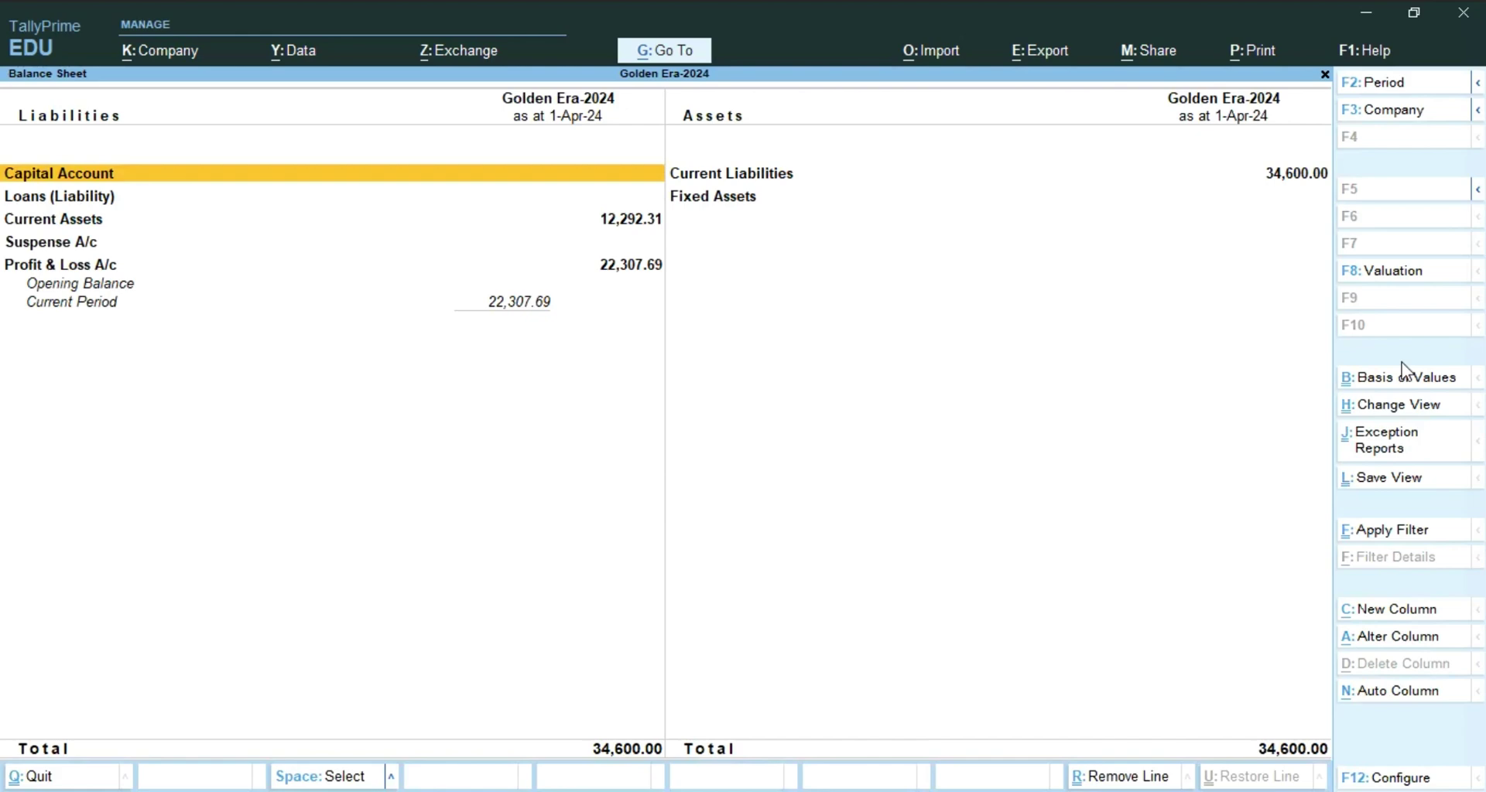
key("Escape")
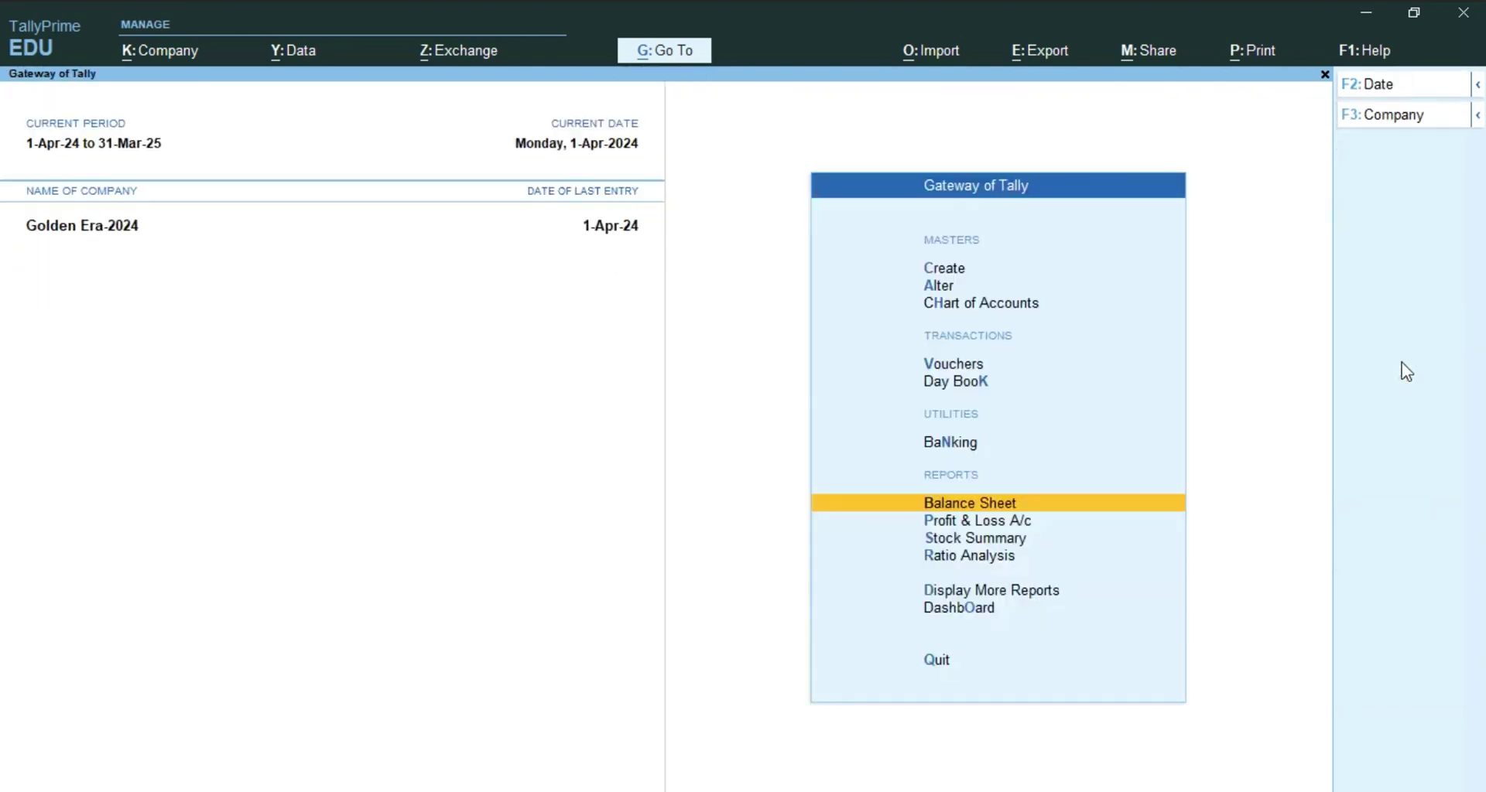
key("Down")
key("Return")
key("Escape")
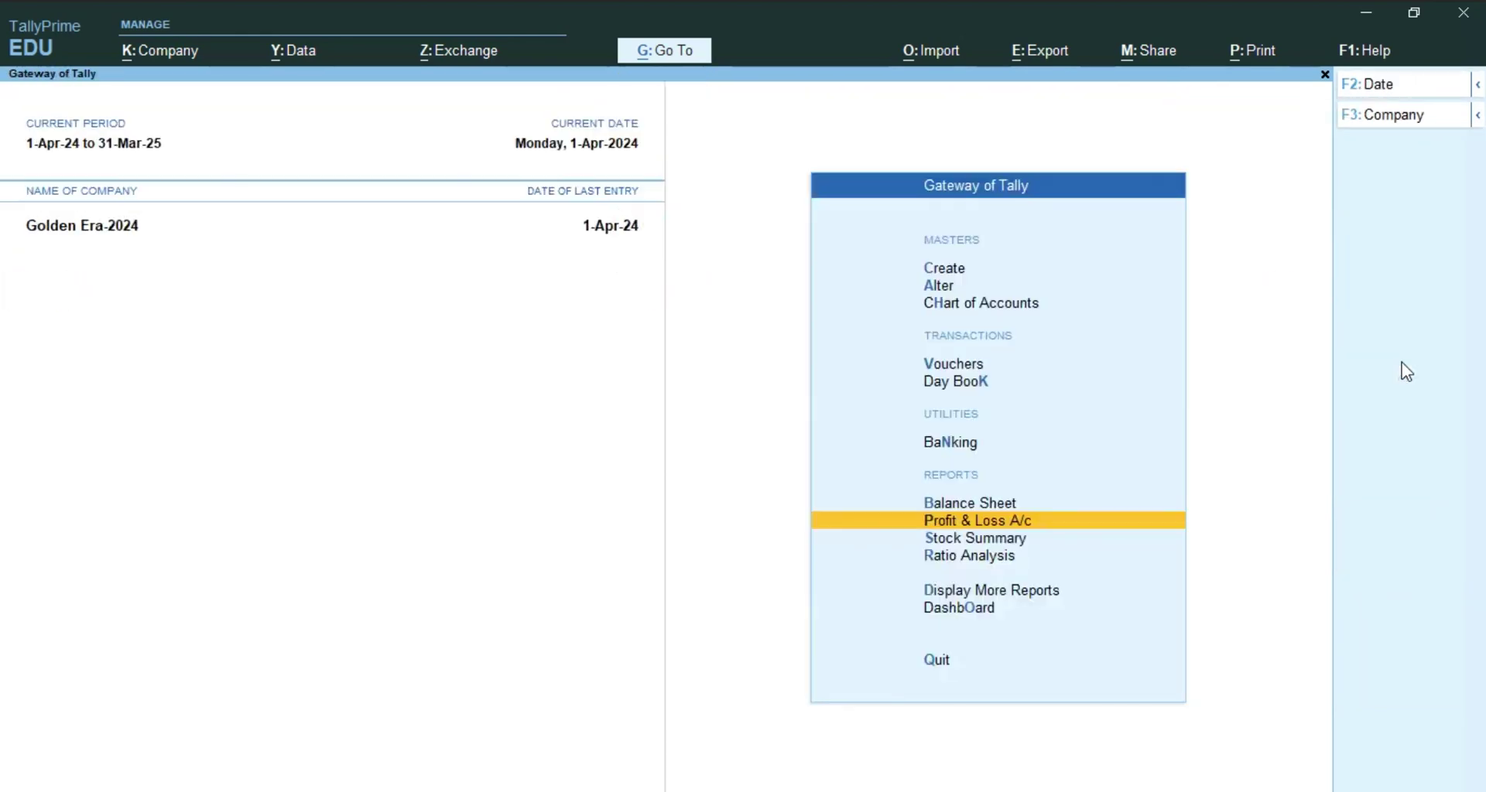
- Check the Abc Company purchase voucher among I PHONE's April stock vouchers, and return to the voucher list
key("s")
key("Down")
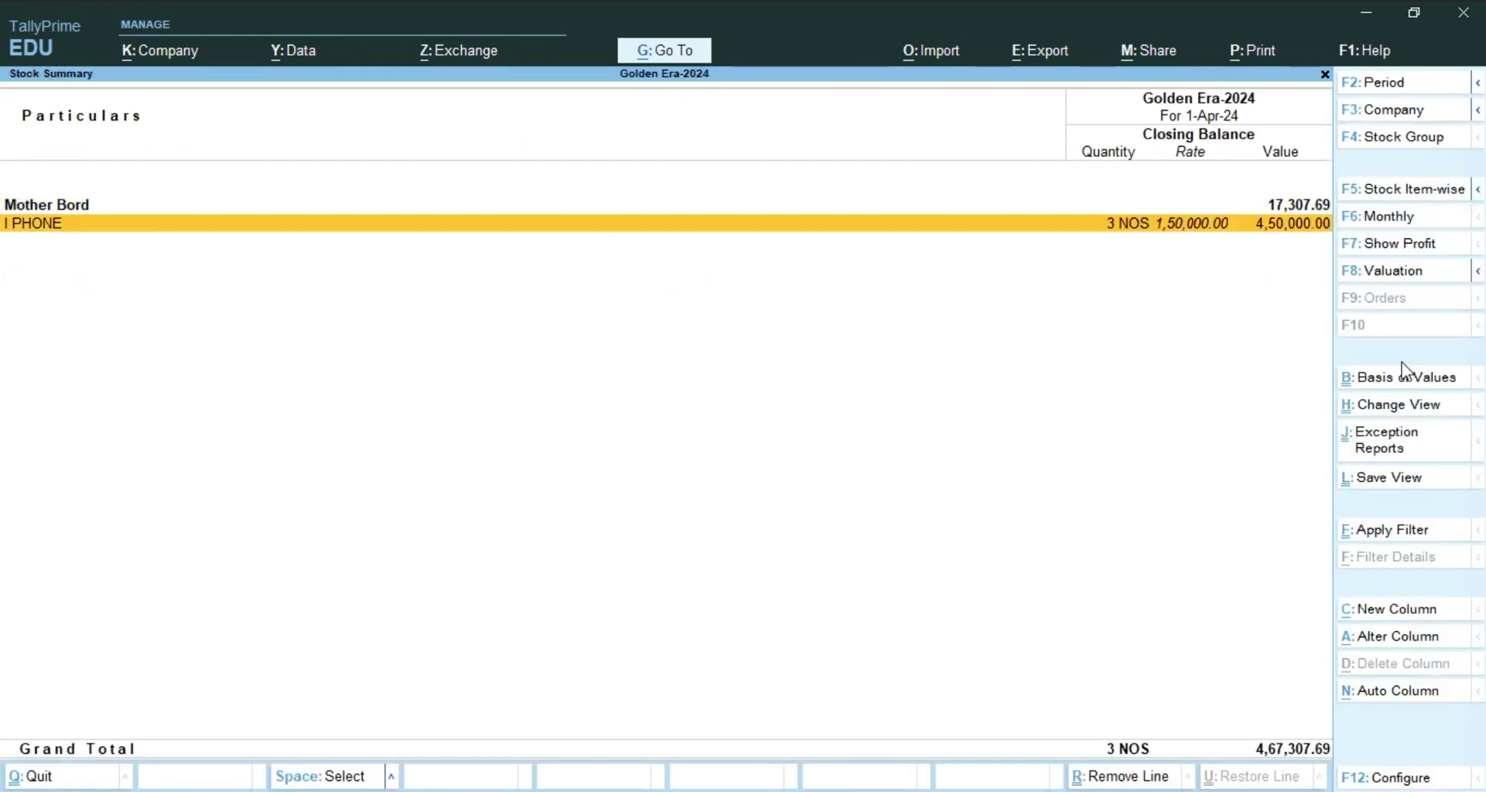
key("Return")
key("Return")
key("Return")
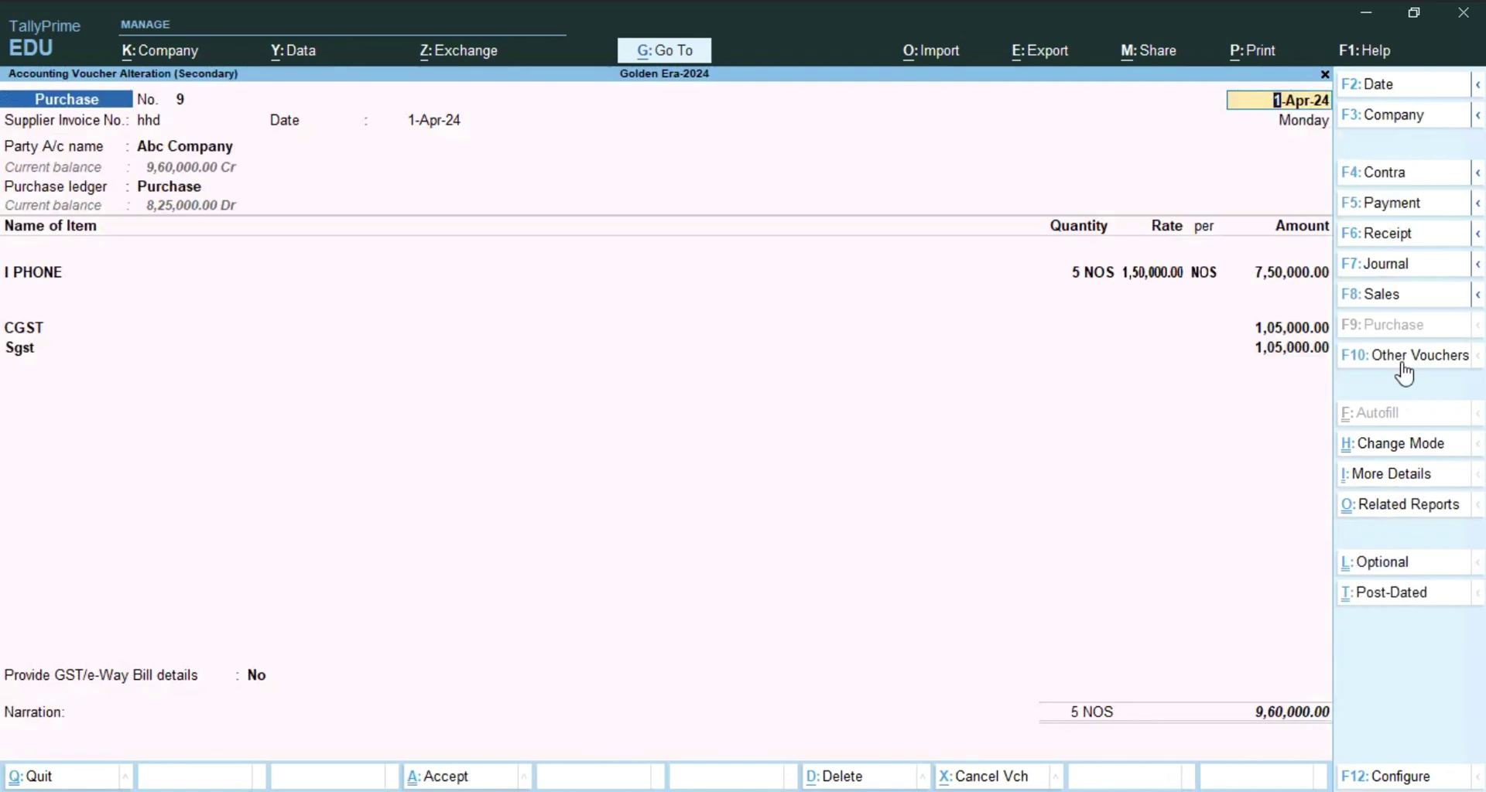
key("Escape")
key("Return")
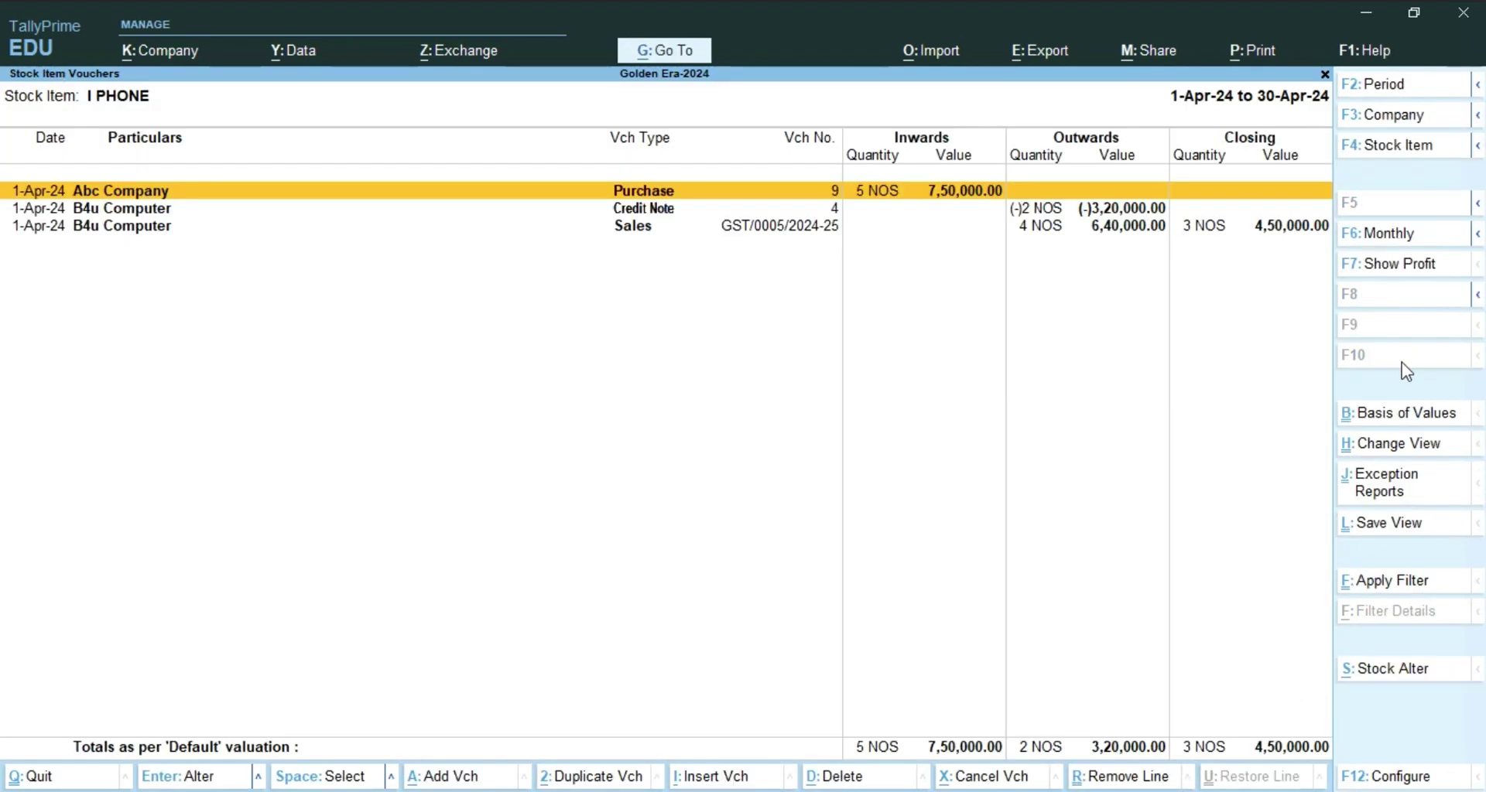
- Change I PHONE's location in the B4u Computer credit note from April's vouchers to Damaged Goods, and save the voucher
key("Down")
key("Return")
key("Return")
key("Return")
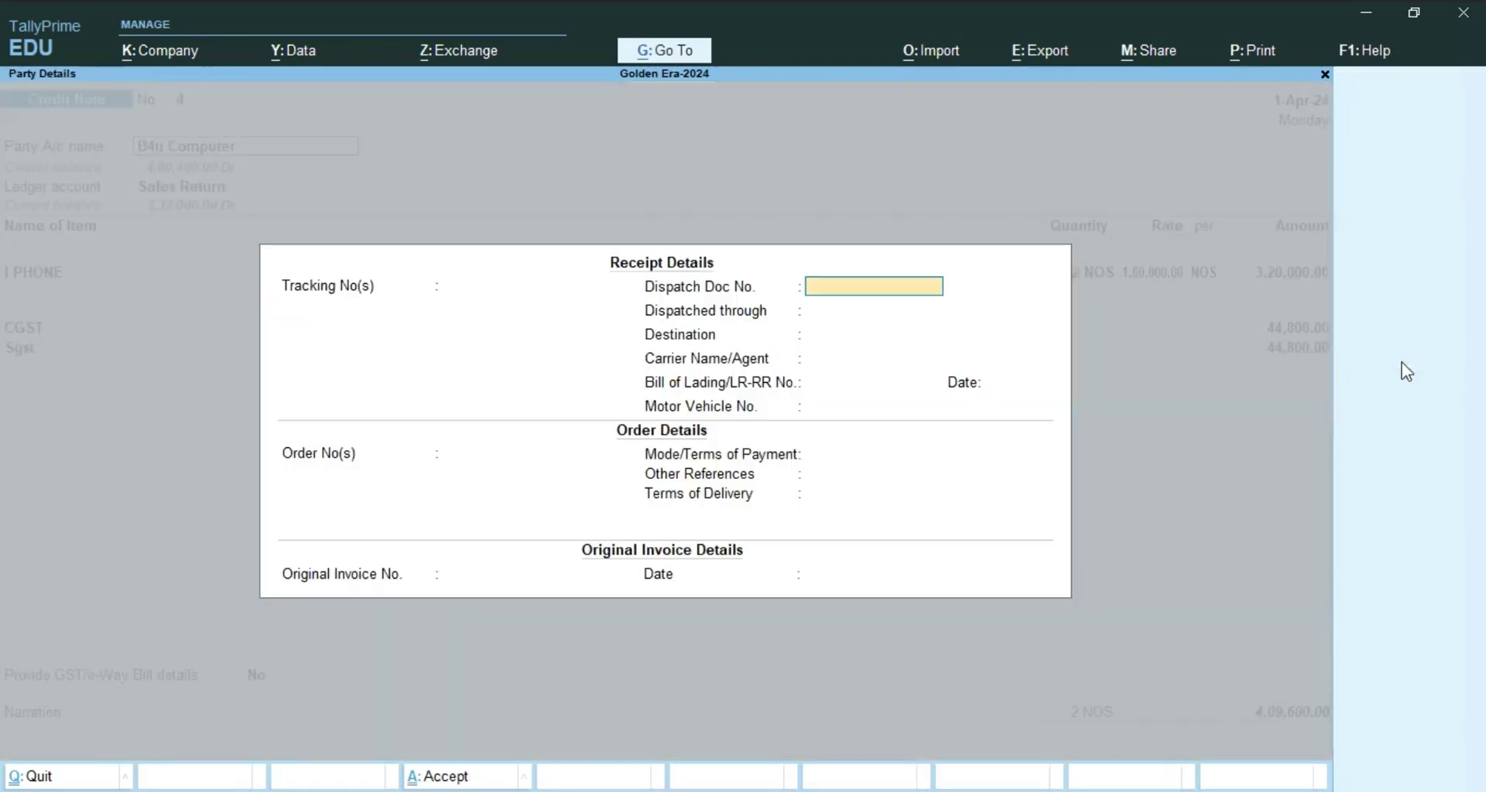
key("Escape")
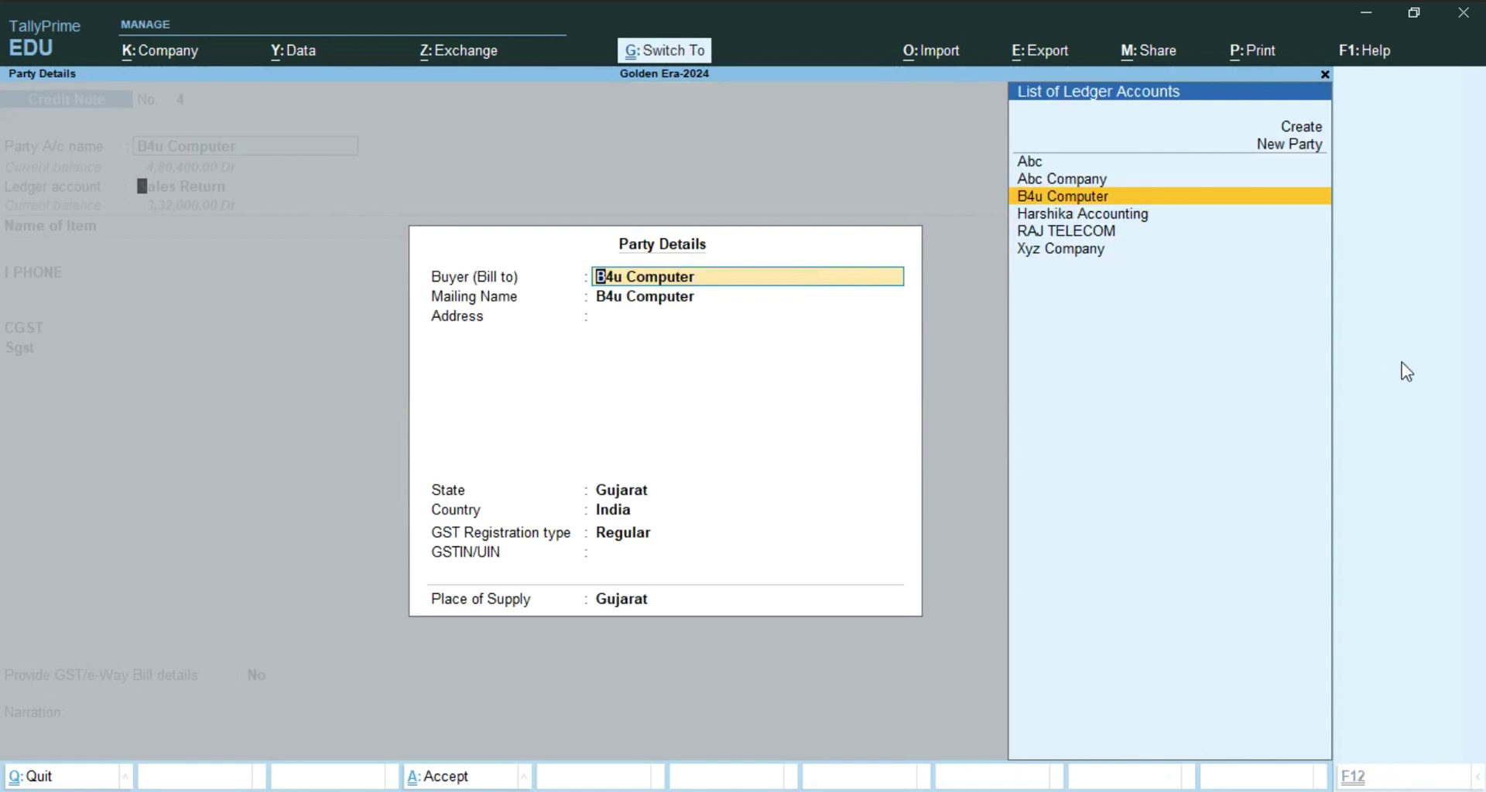
key("Return")
key("Return")
key("Return")
key("Return")
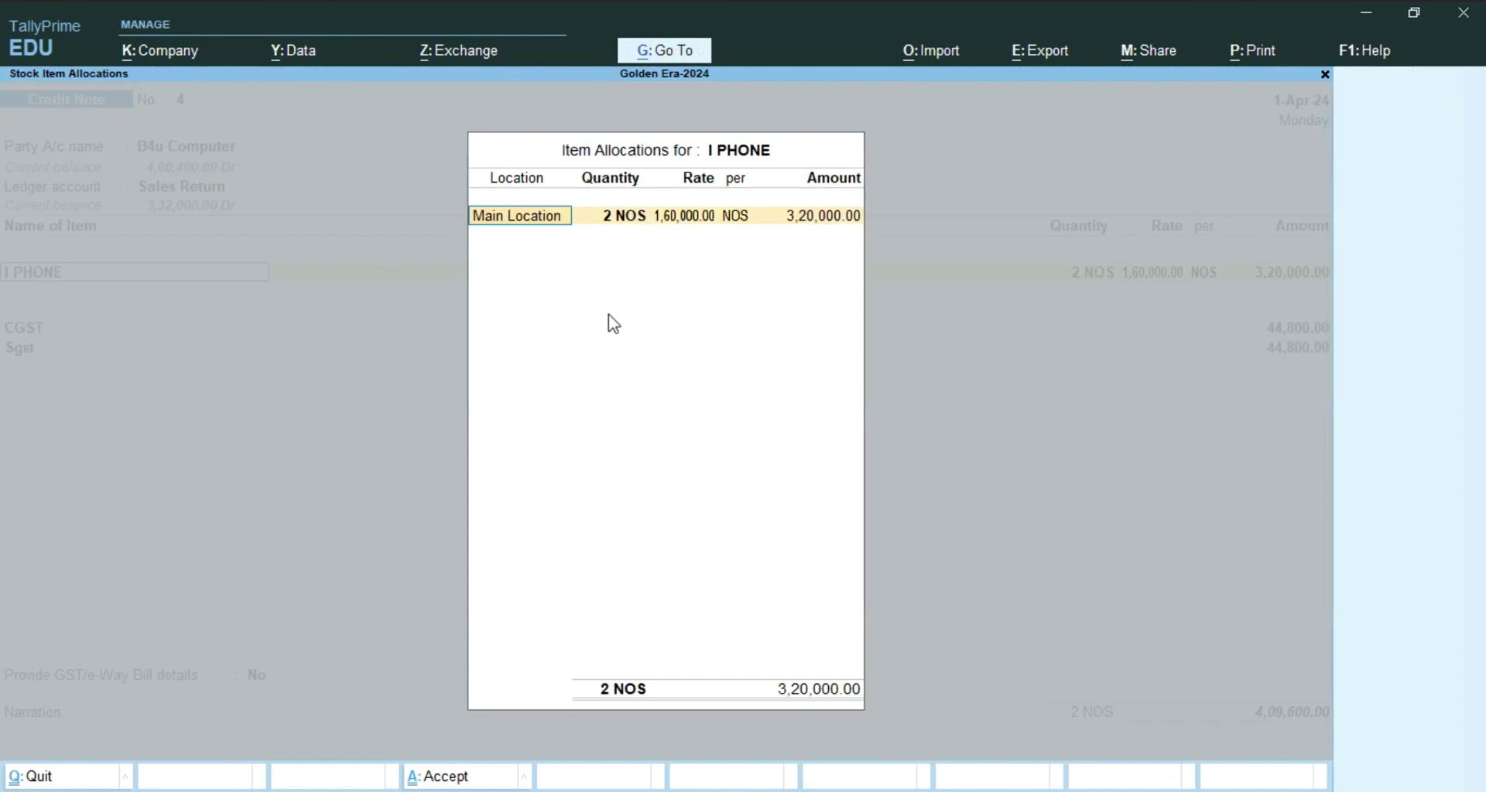
type("d")
key("Return")
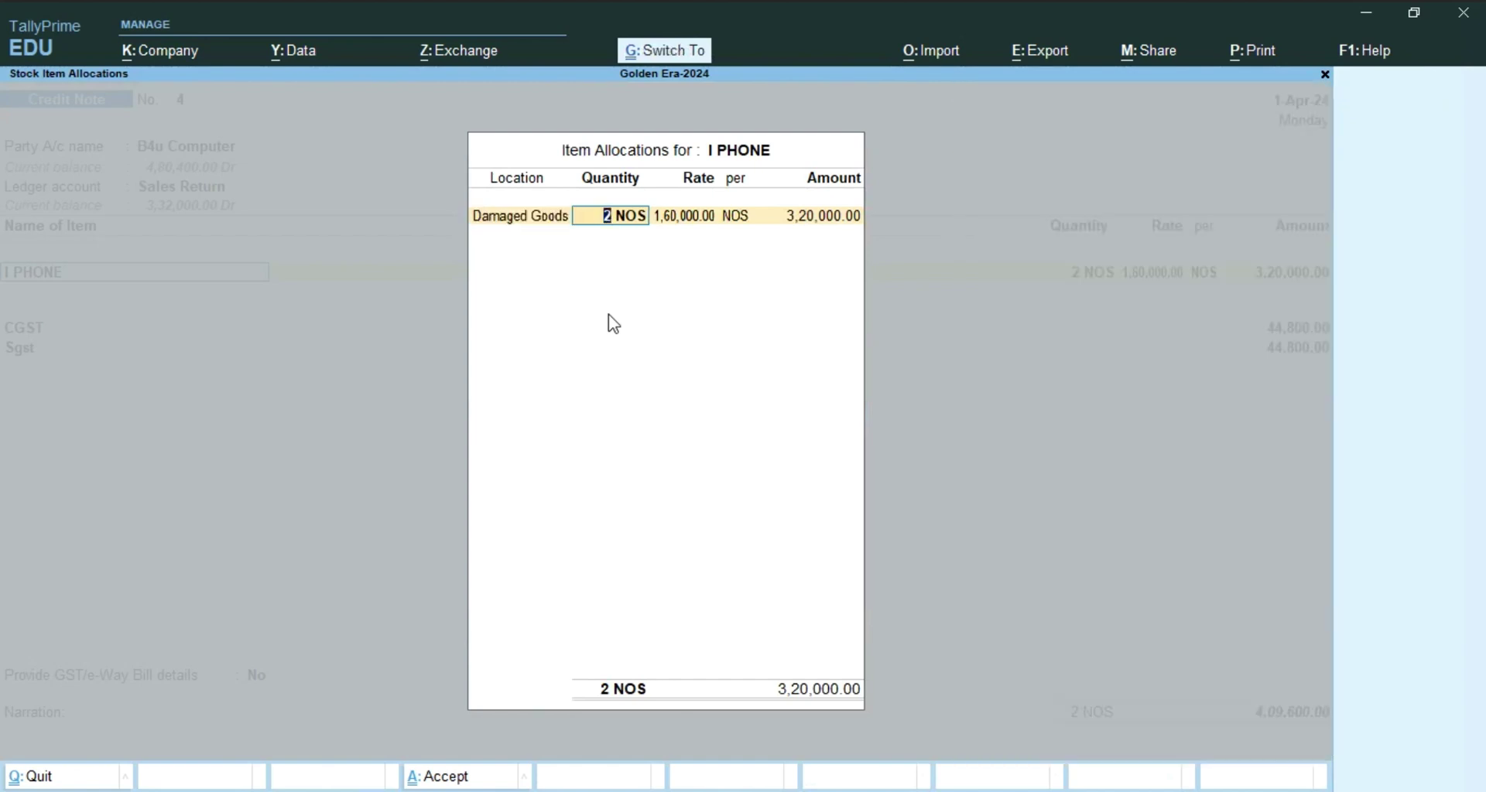
key("ctrl+a")
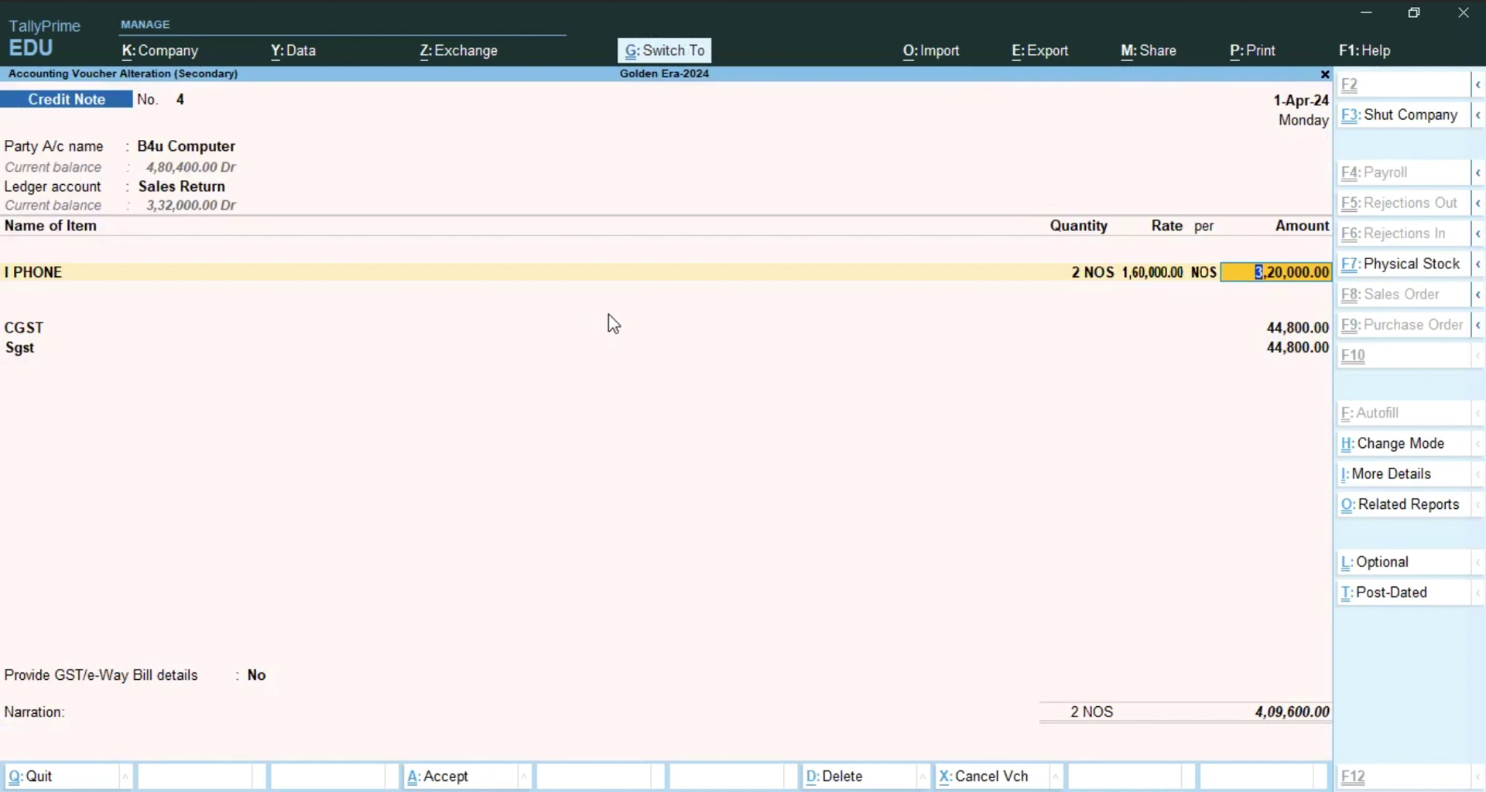
key("ctrl+a")
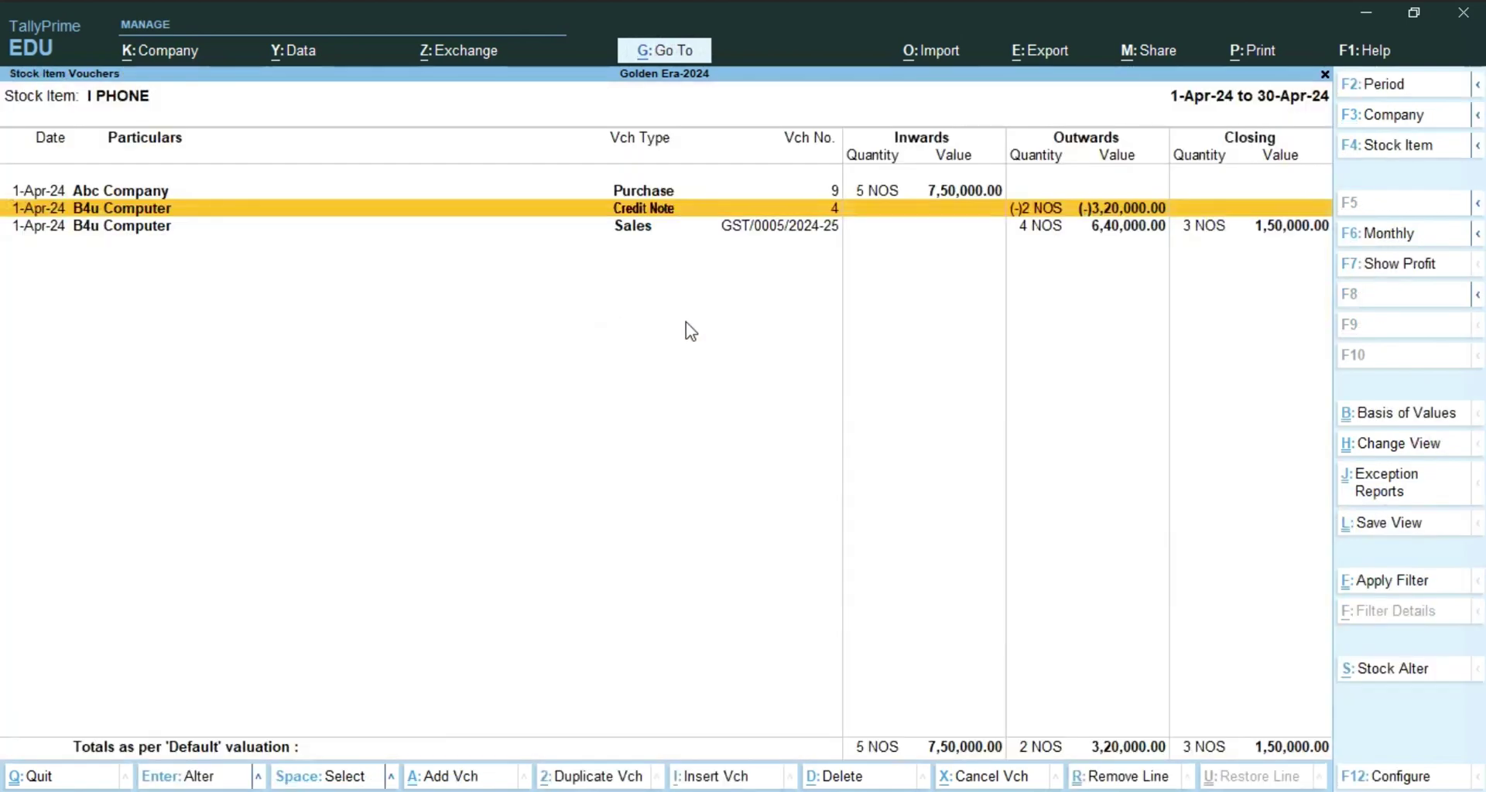
- Return to the Gateway of Tally and check I PHONE's monthly summary through the Stock Summary
key("Escape")
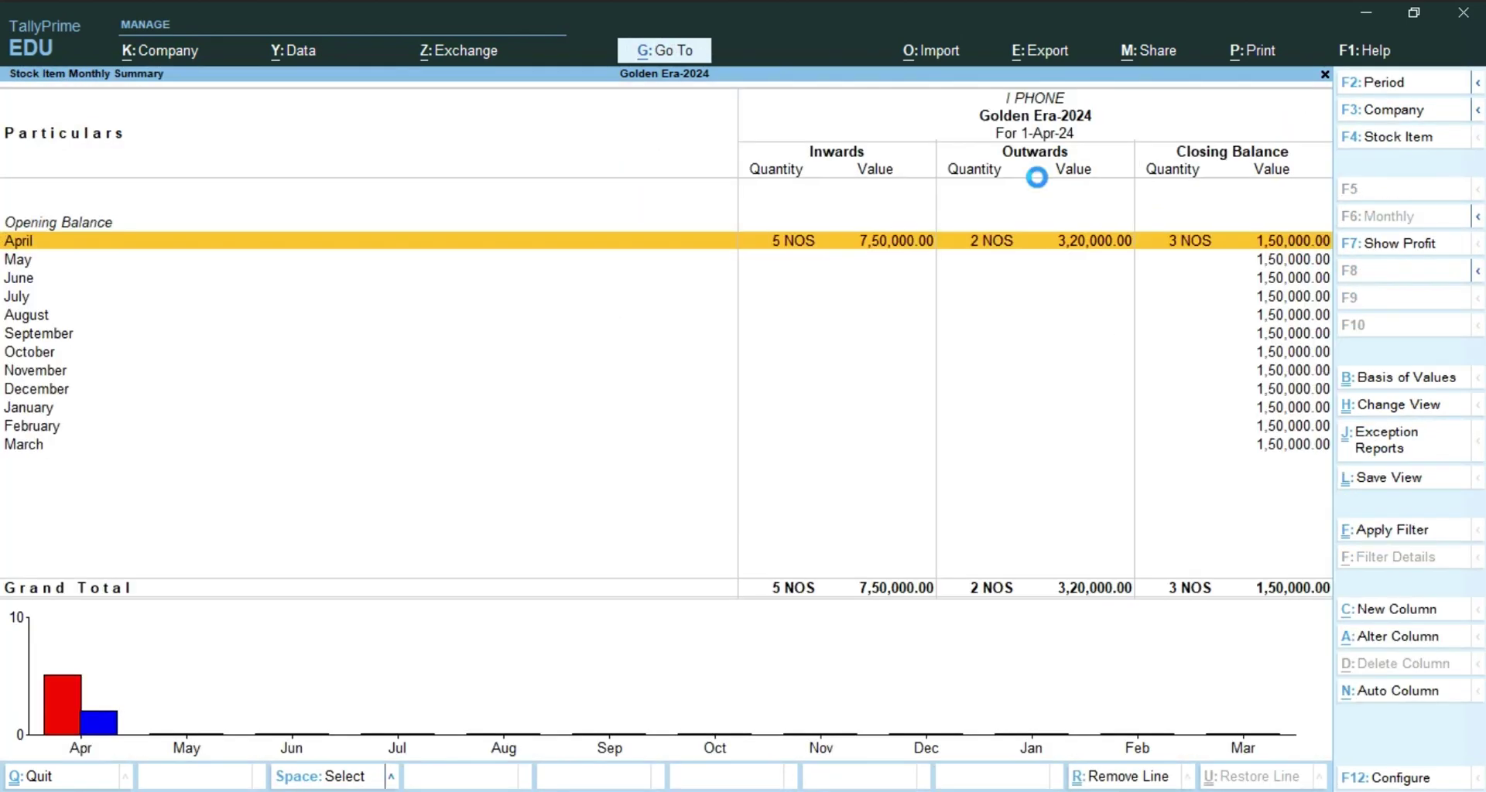
key("Escape")
key("Escape")
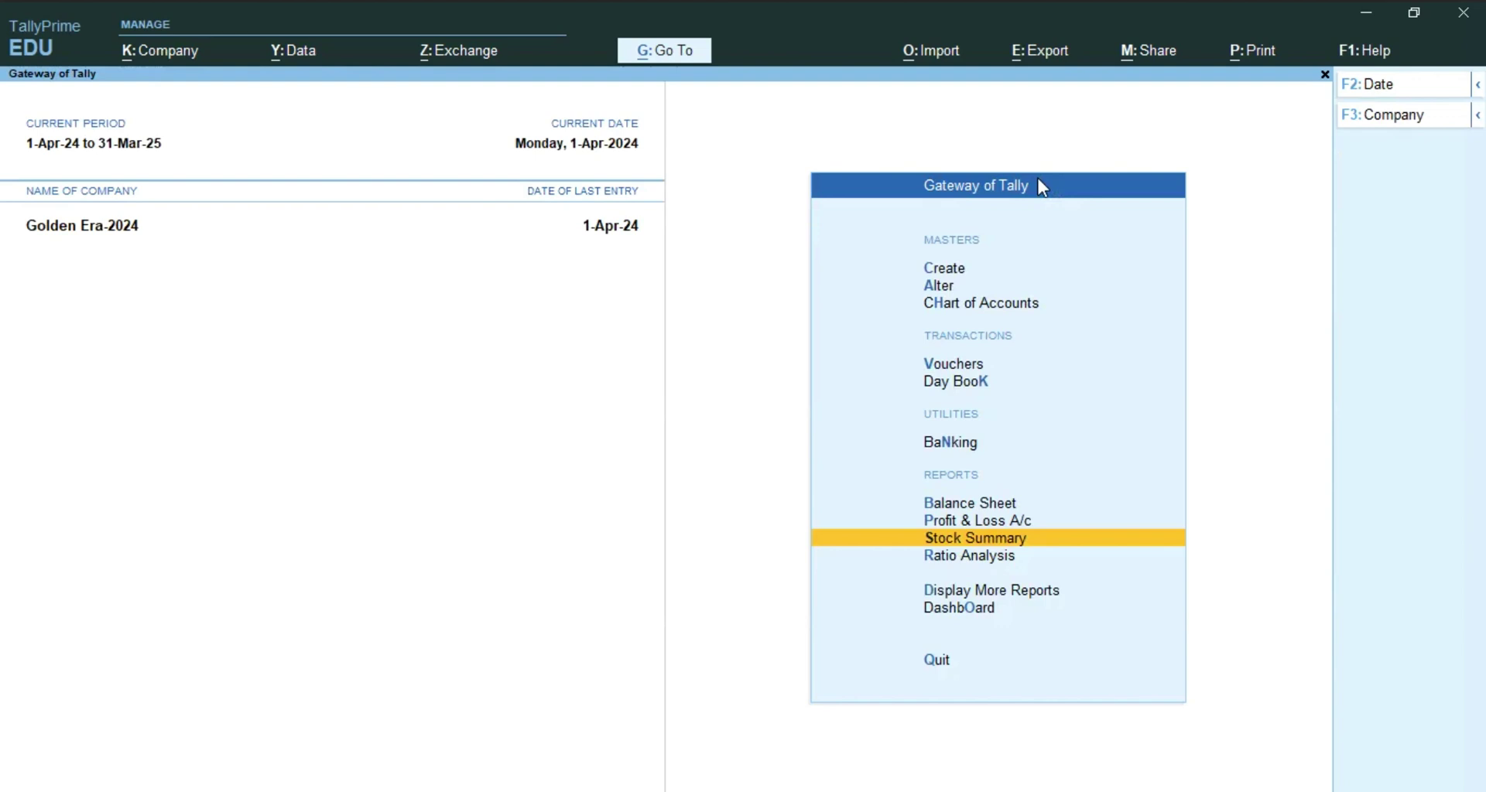
key("Return")
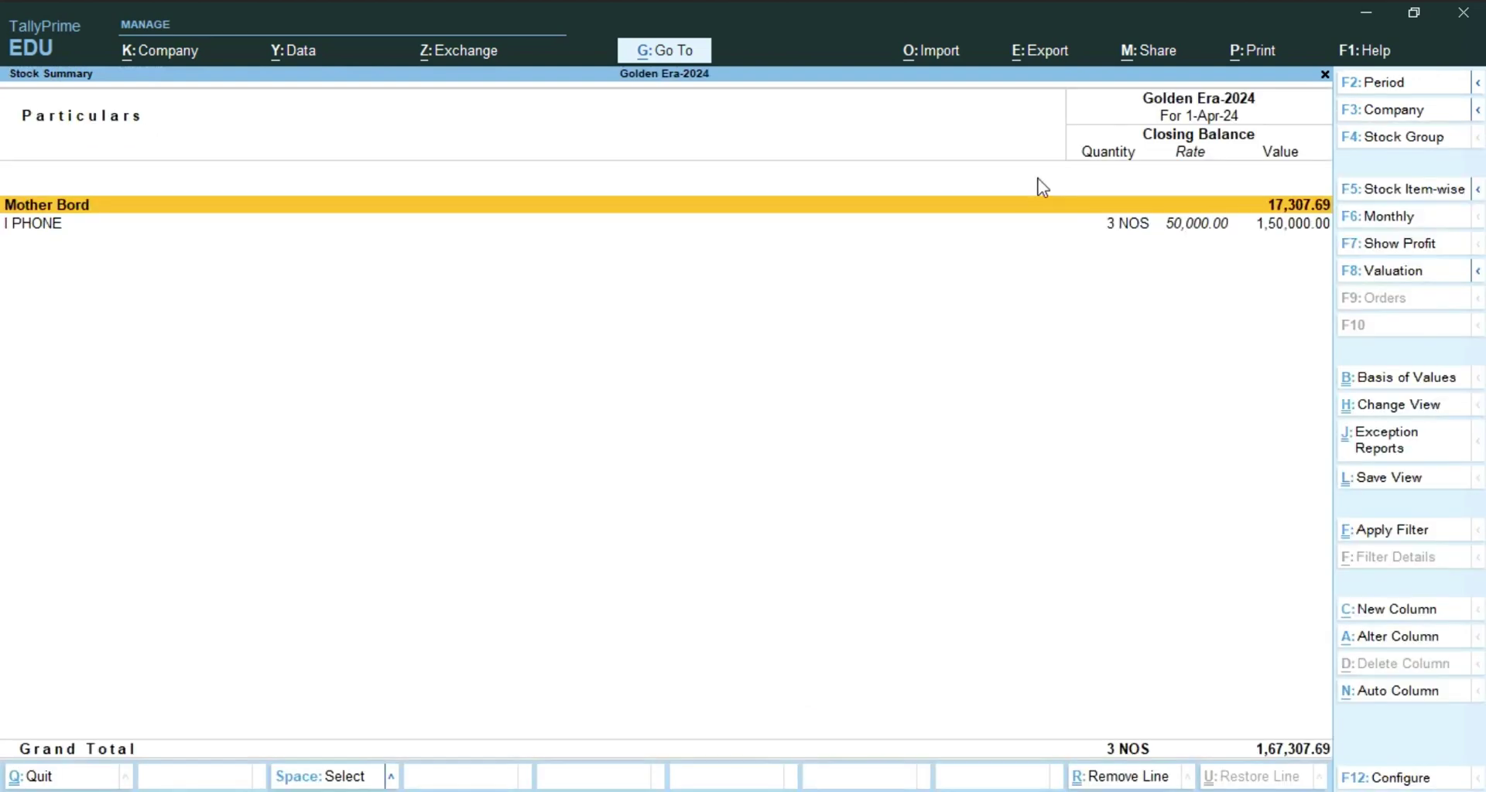
key("Down")
key("Return")
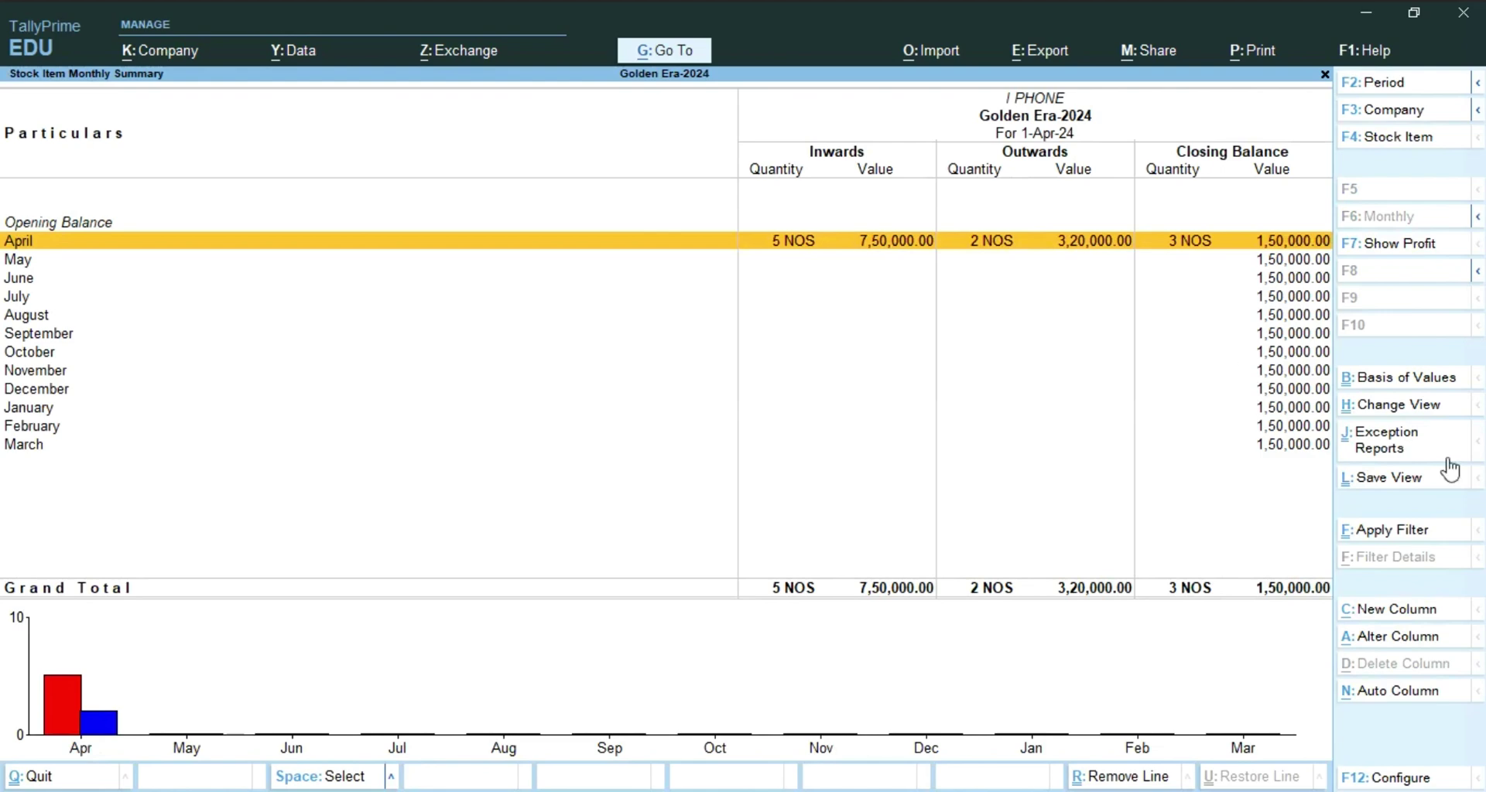
- From the item allocation in I PHONE's April credit note, enable third party stock details in the Damaged Goods location's configuration
key("Return")
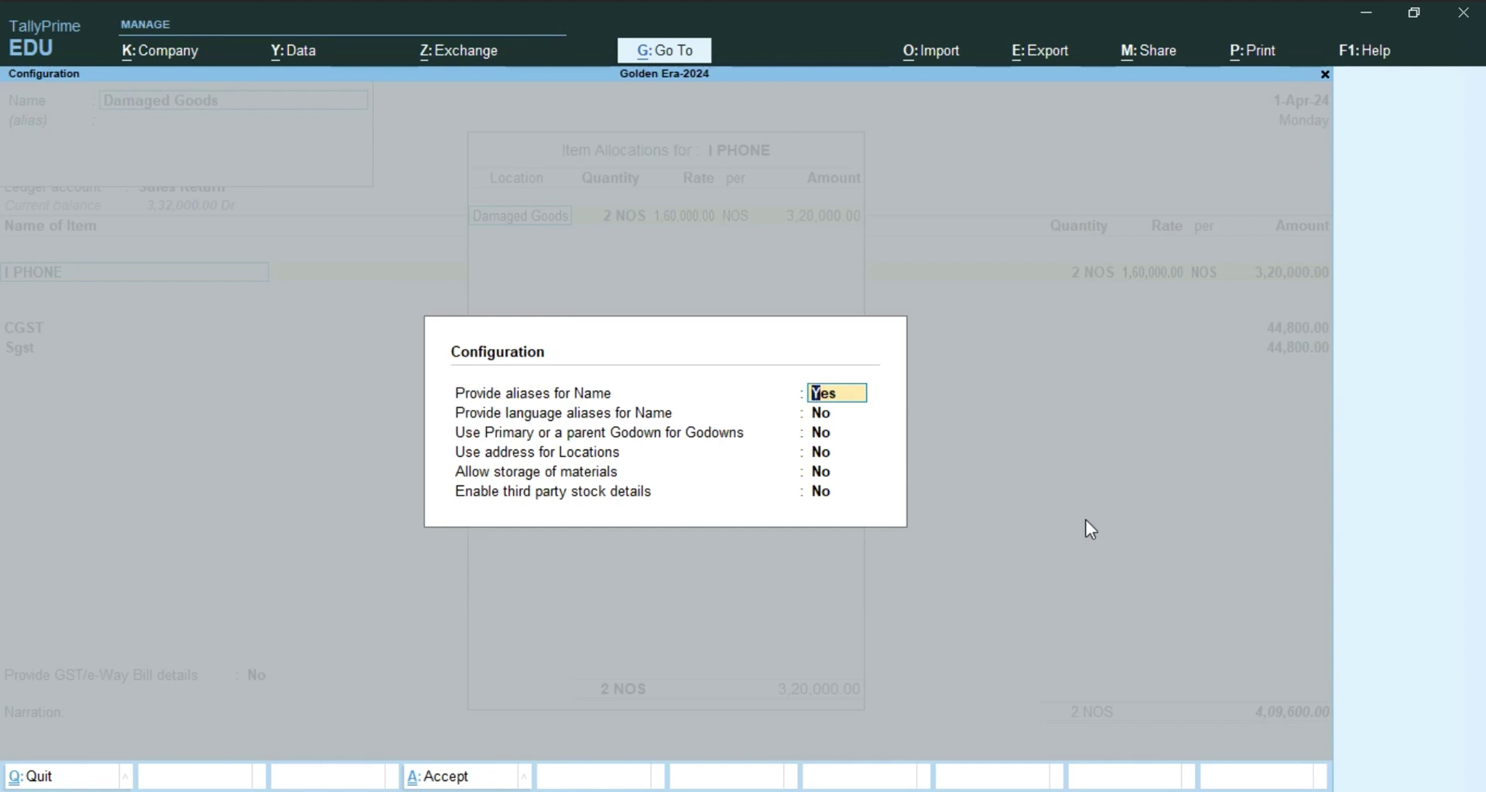
key("Return")
key("Return")
key("Return")
key("Return")
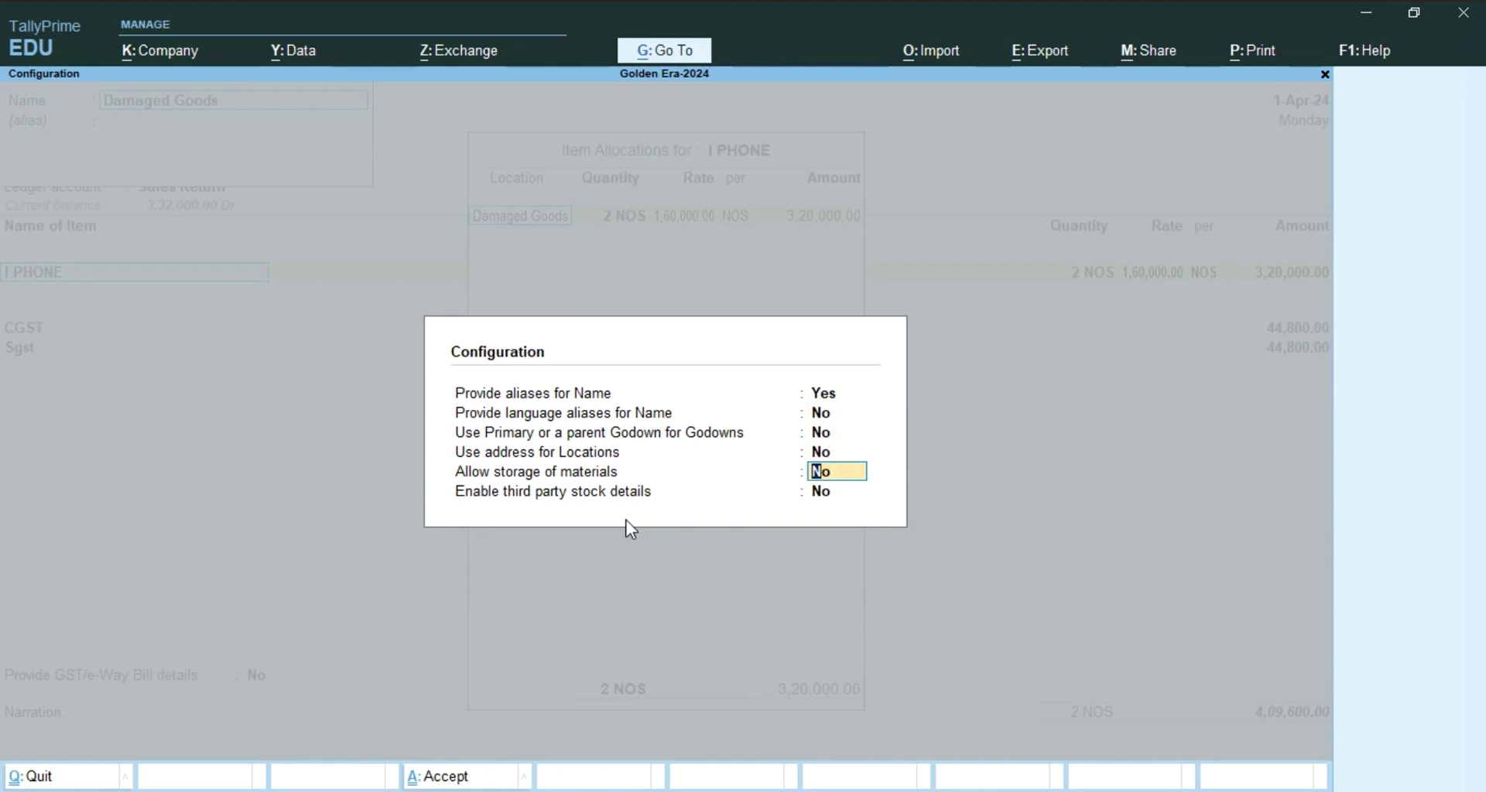
key("Return")
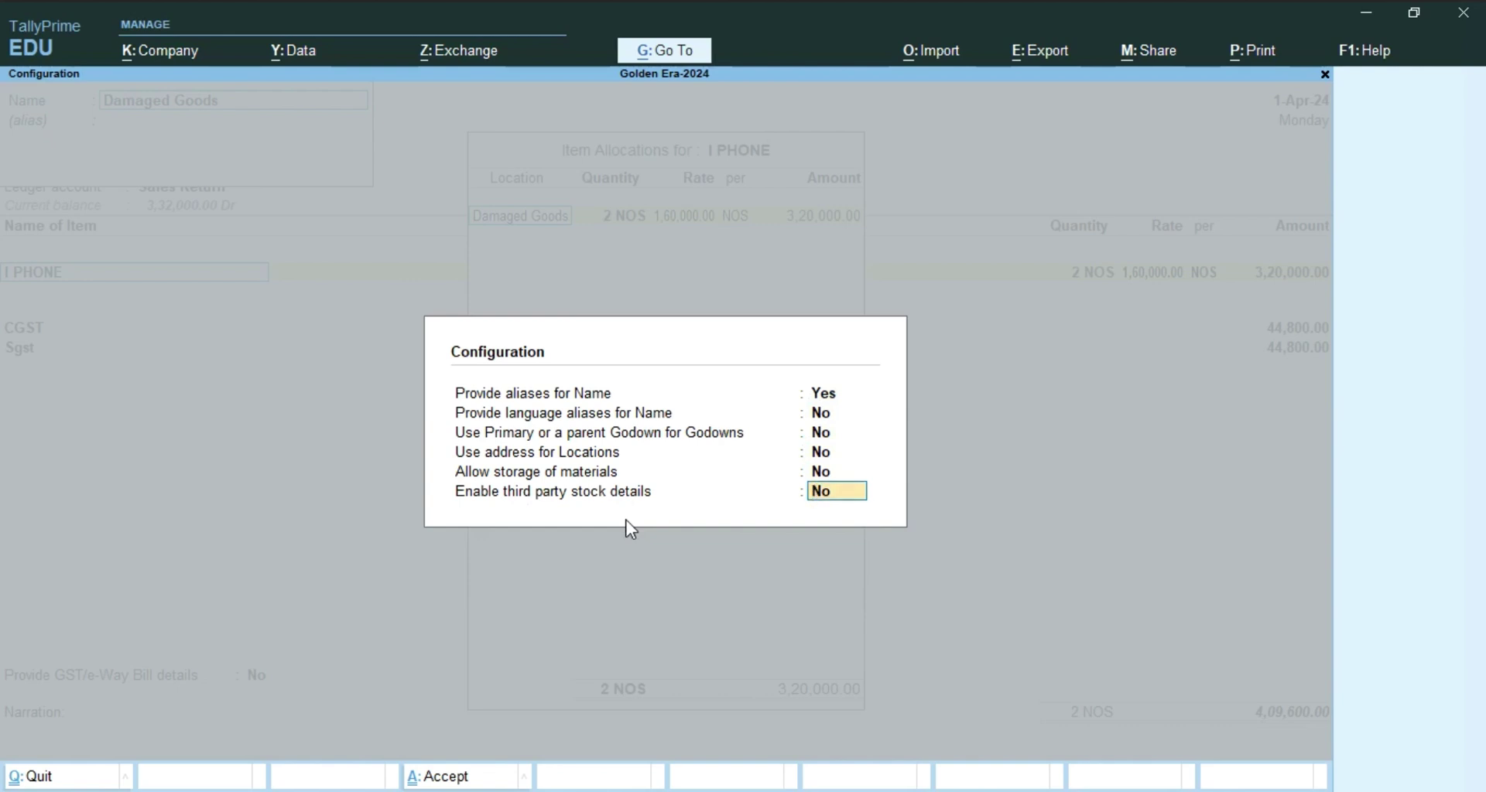
type("y")
key("Return")
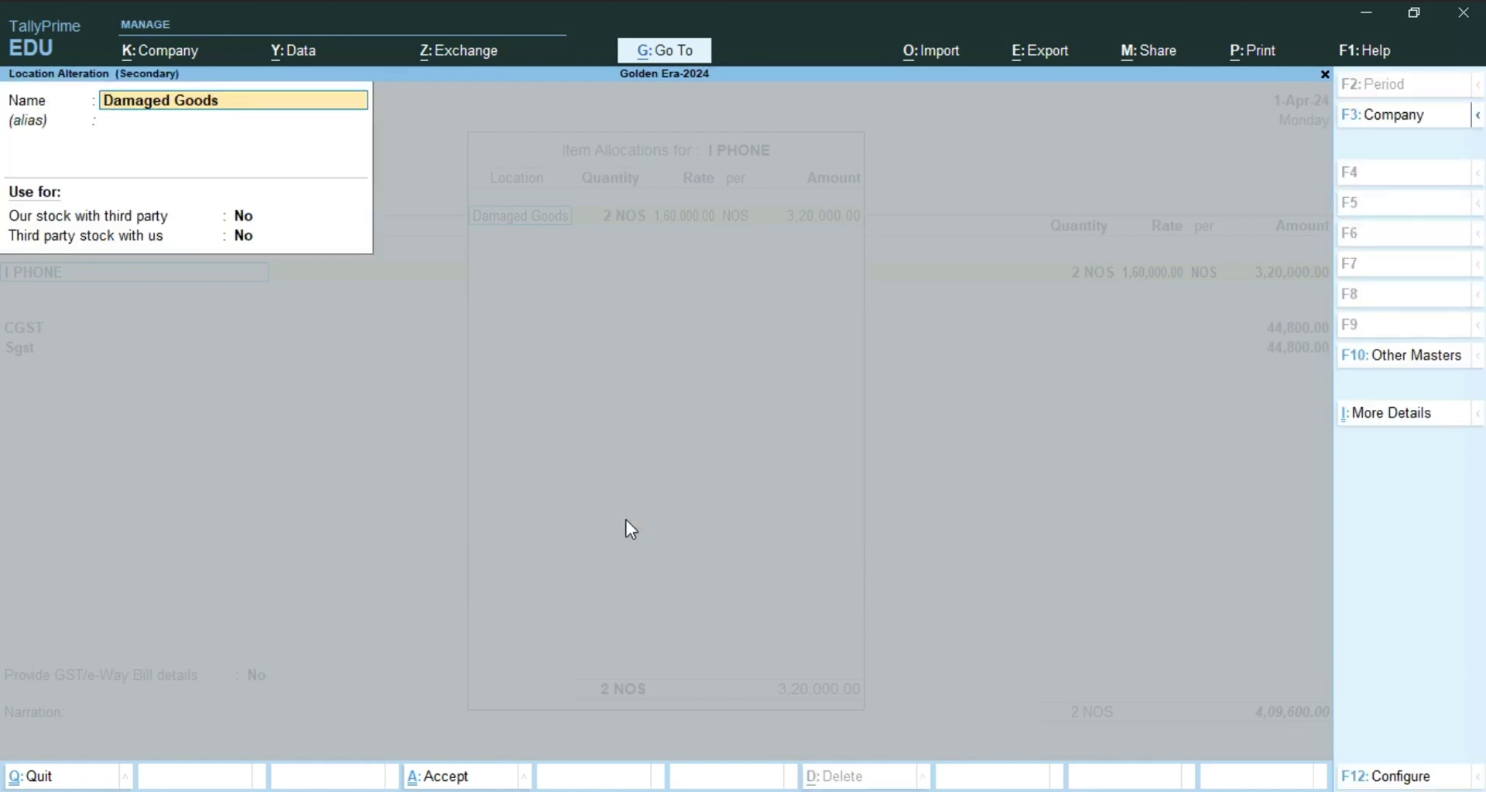
- Set "Our stock with third party" to Yes for the Damaged Goods location, accept it, and save the credit note
key("Return")
key("Return")
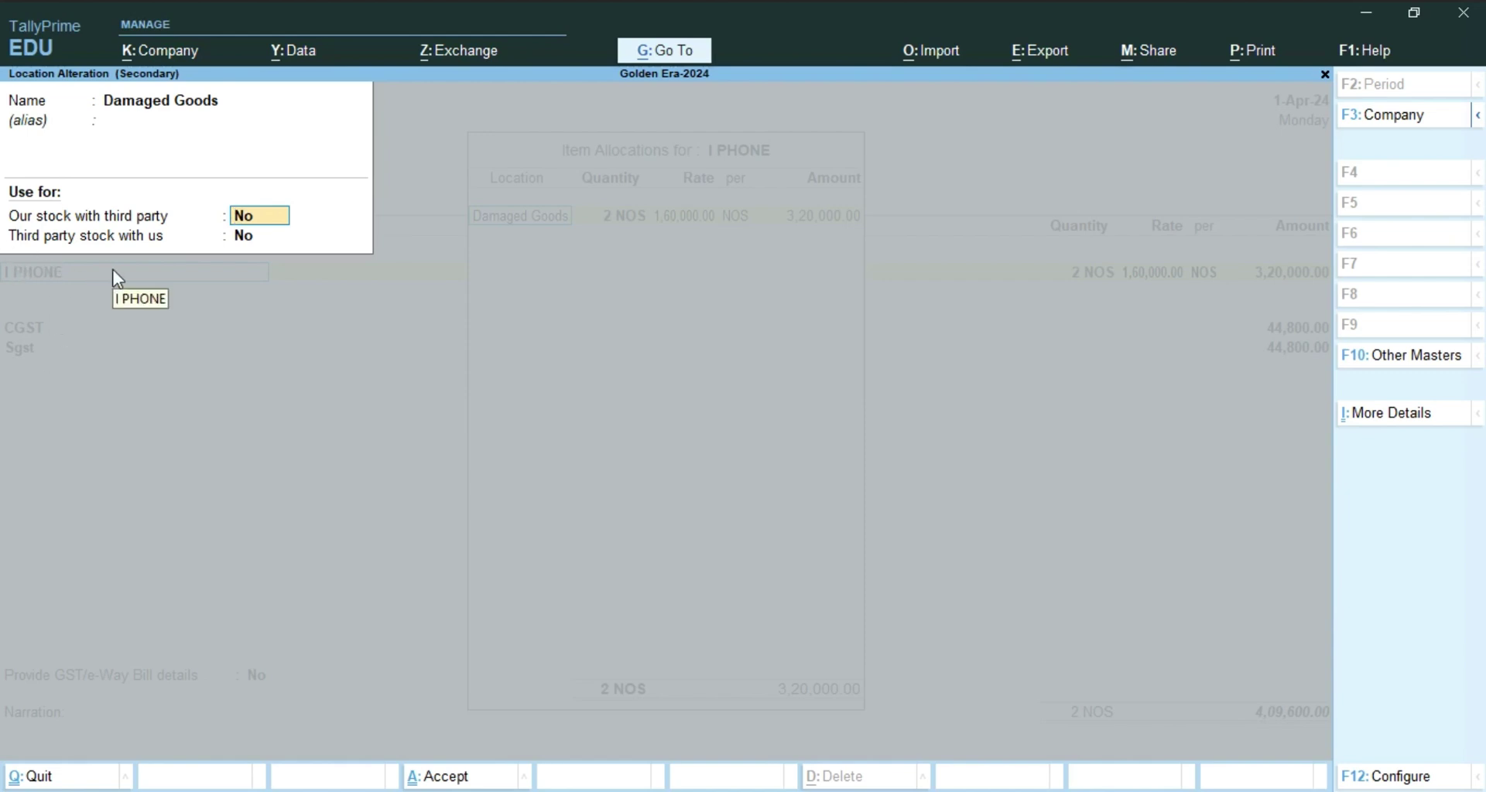
key("Return")
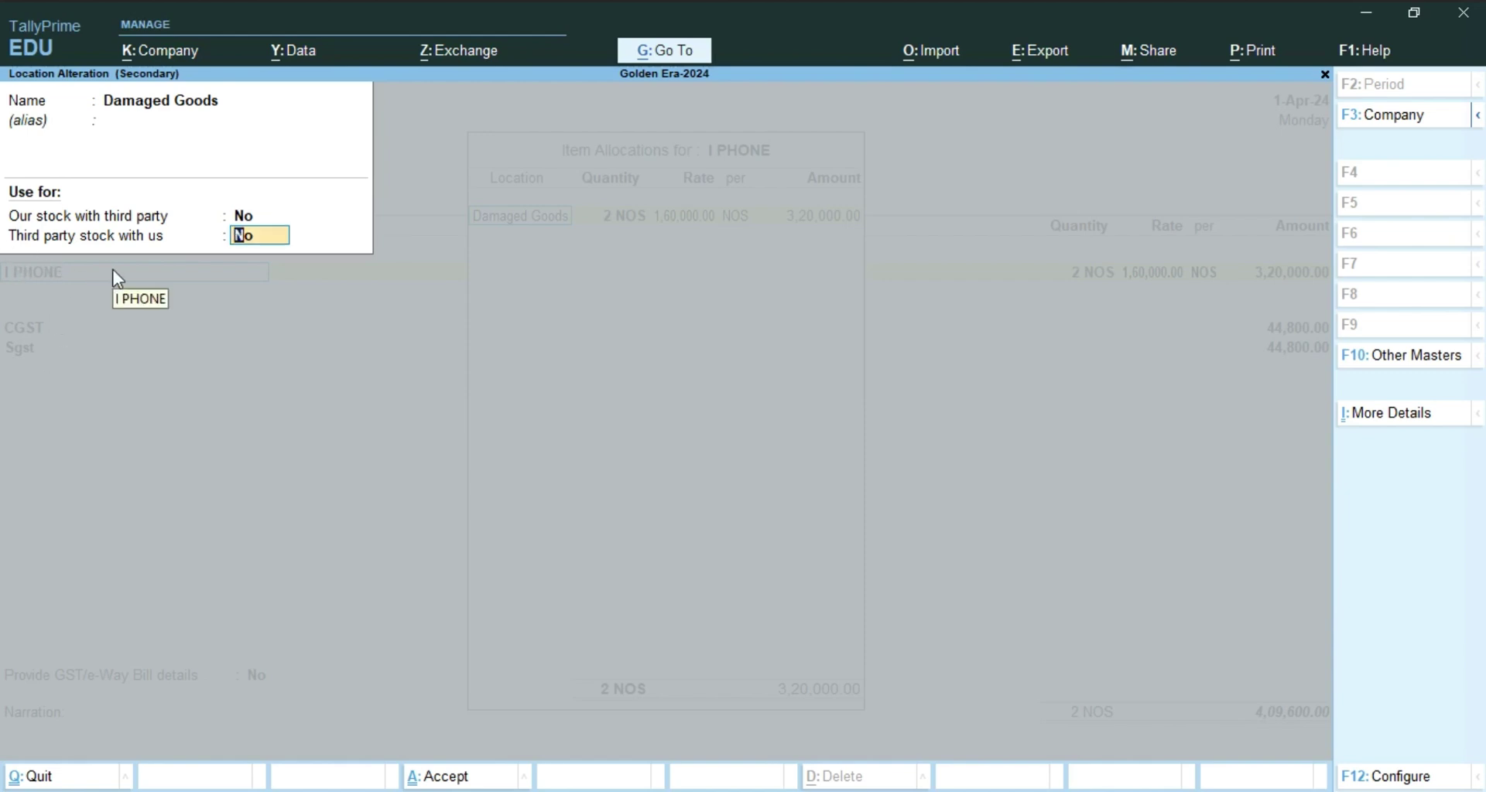
key("Up")
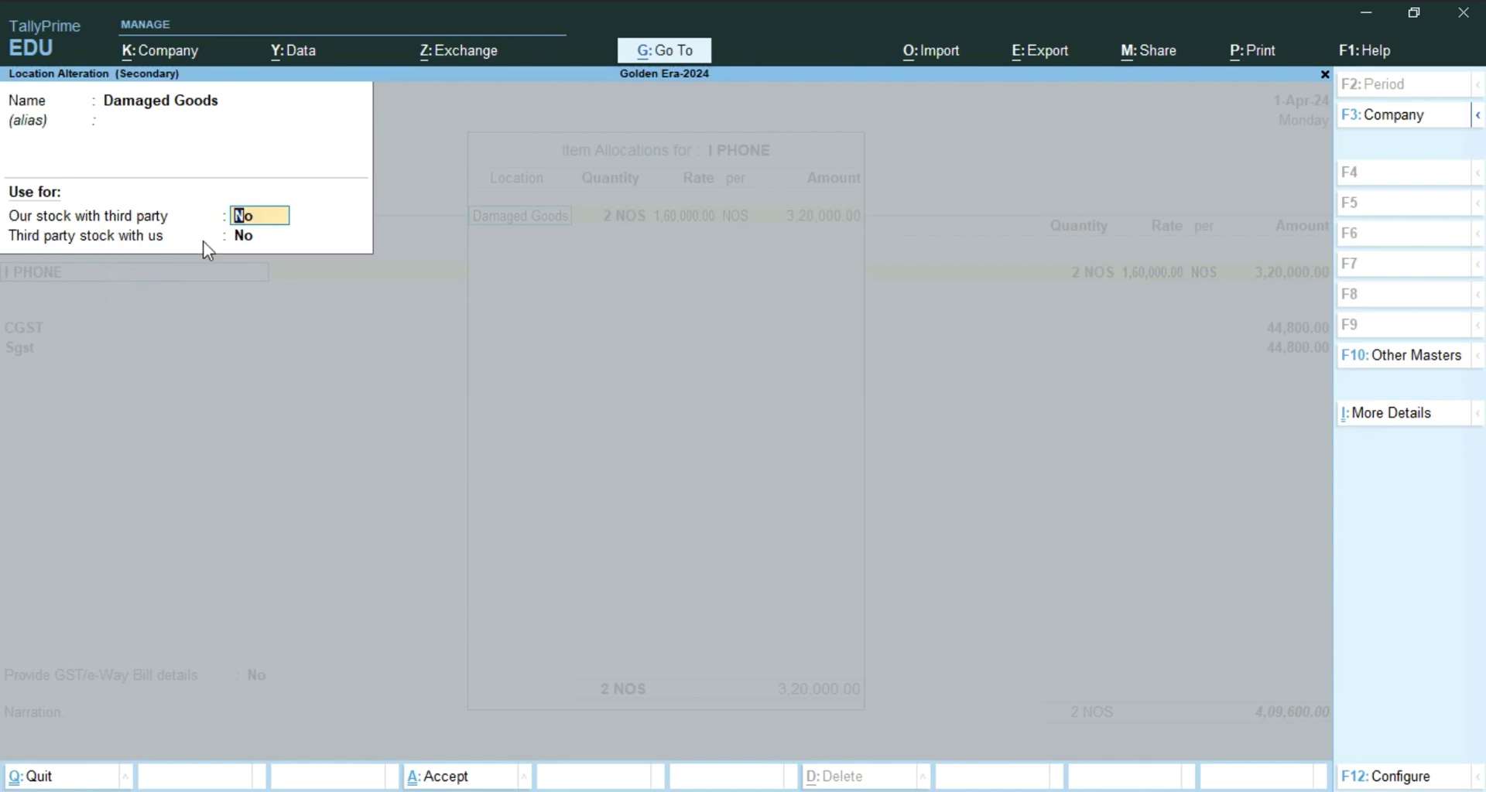
type("y")
key("Return")
key("Return")
key("Return")
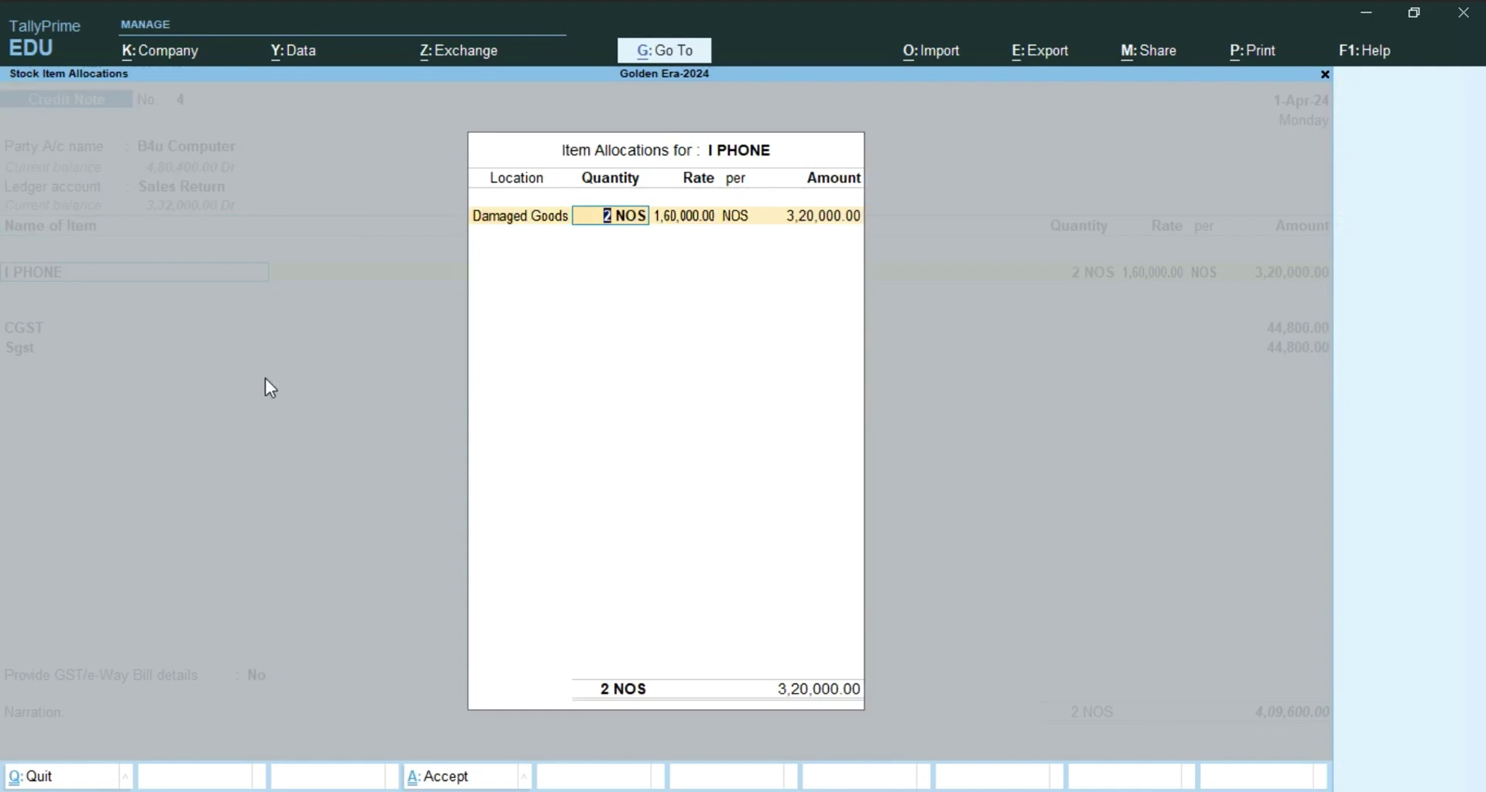
key("Return")
key("ctrl+a")
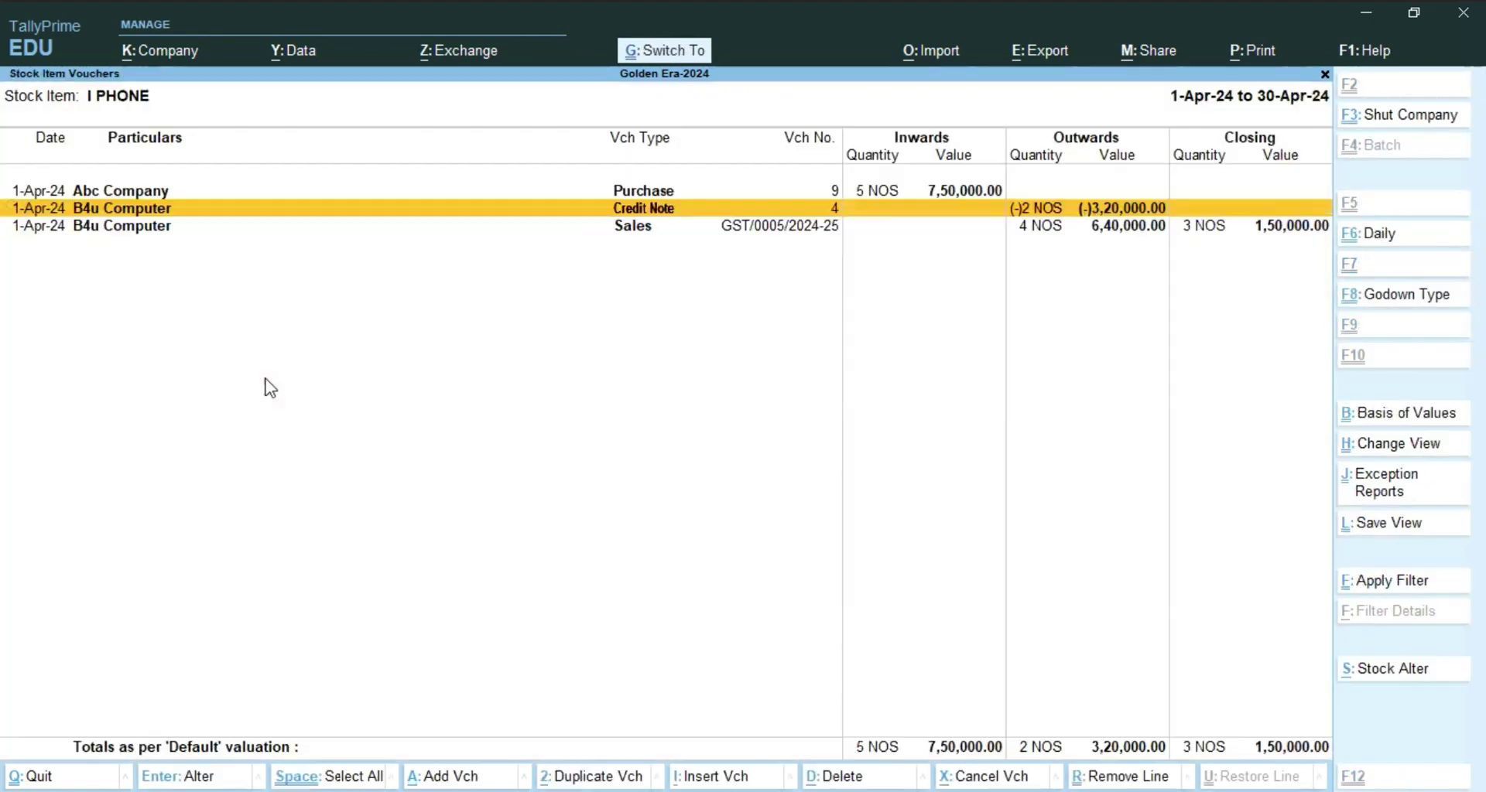
- Recheck I PHONE in the Stock Summary and its monthly summary, and return to the Gateway of Tally
key("Escape")
key("Escape")
key("Escape")
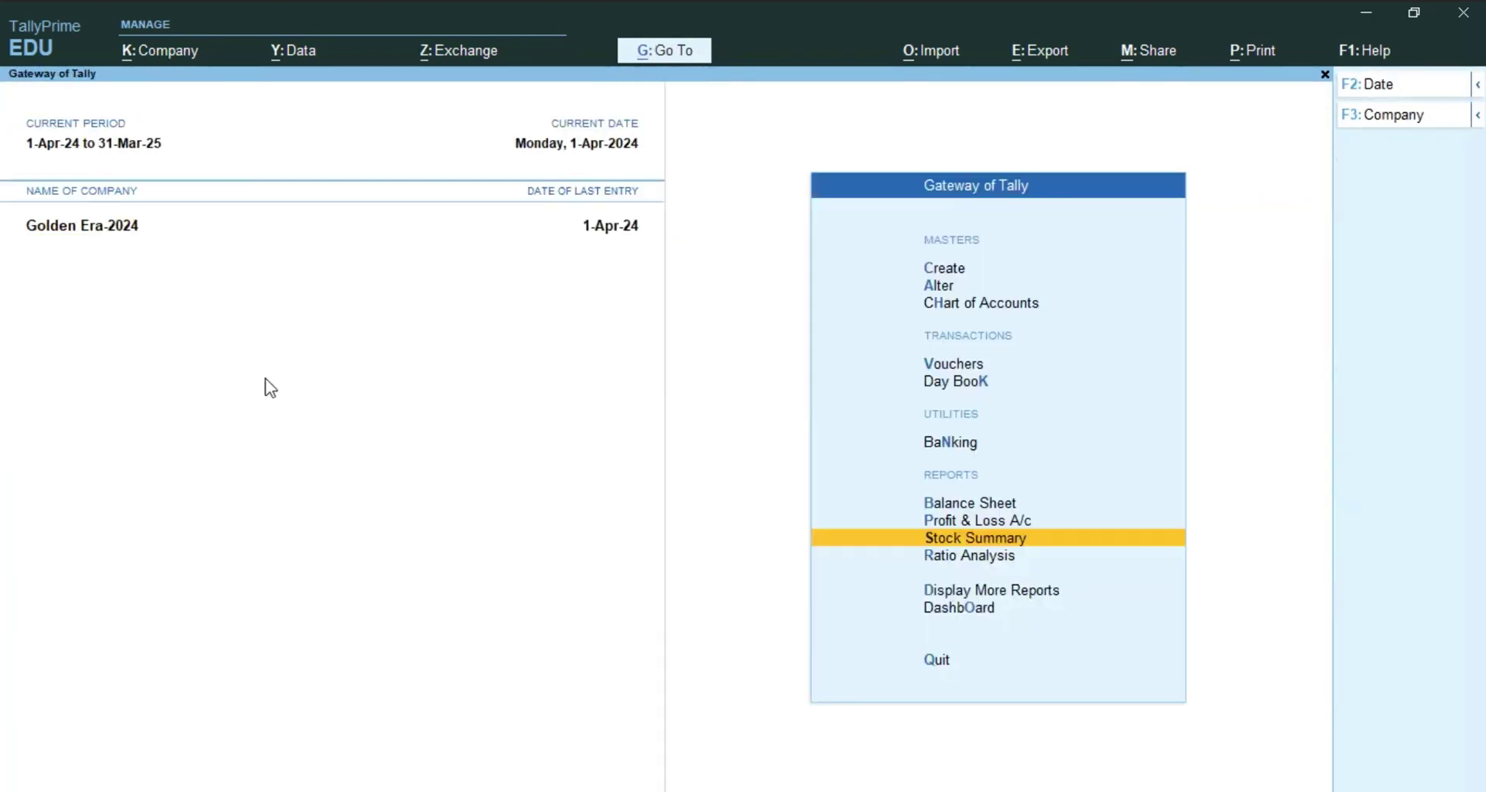
key("Return")
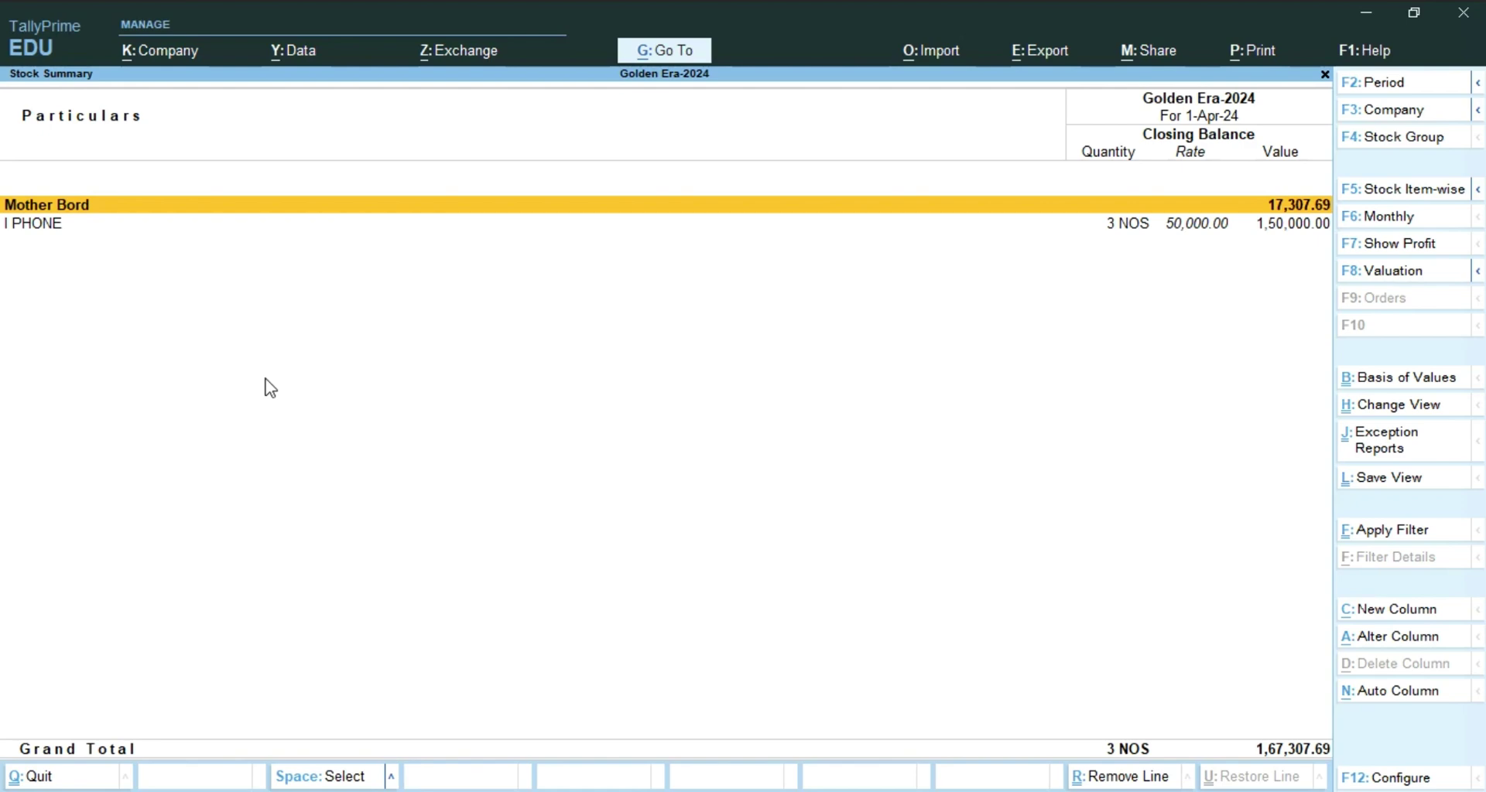
key("Down")
key("Return")
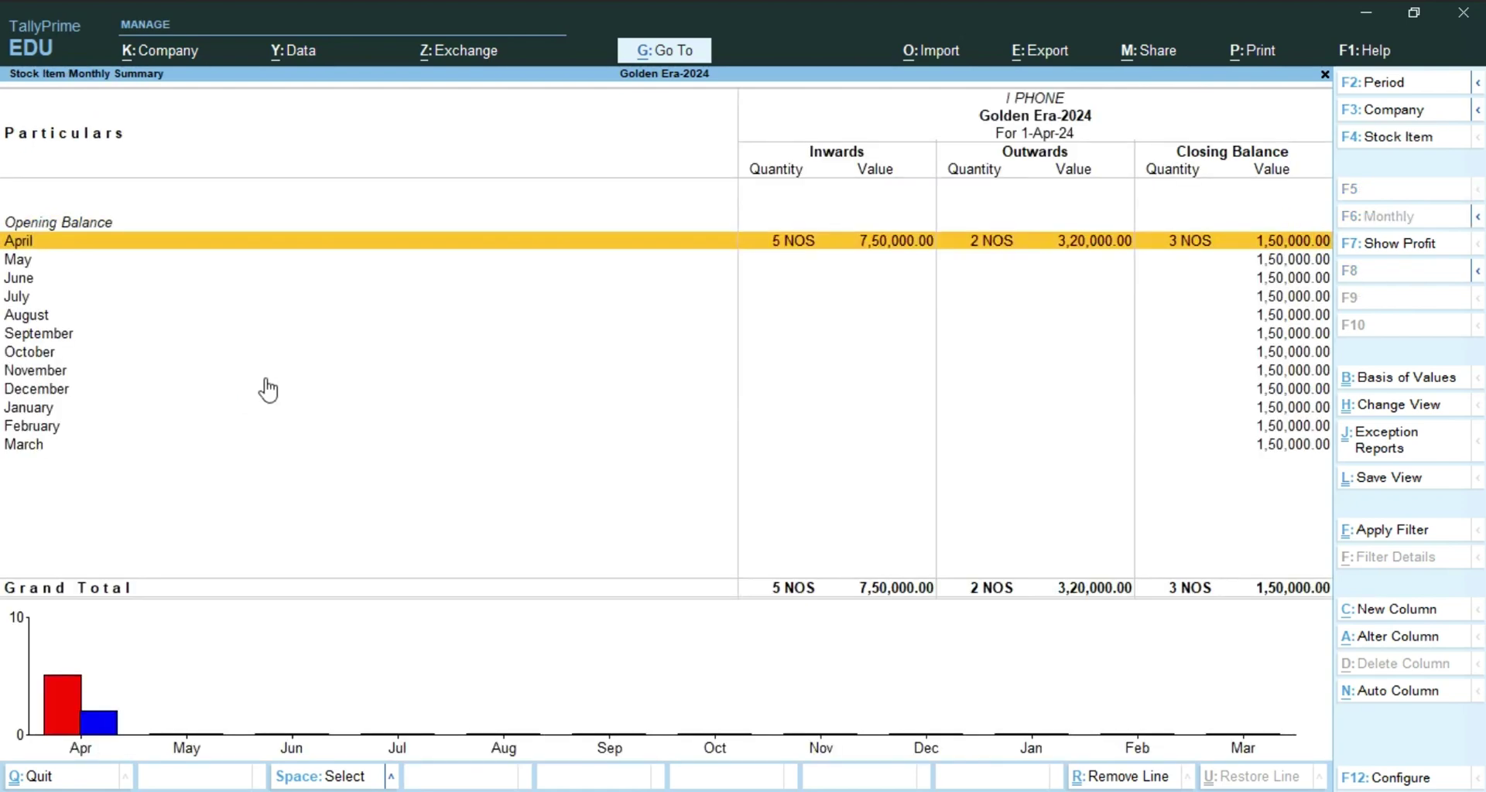
key("Escape")
key("Escape")
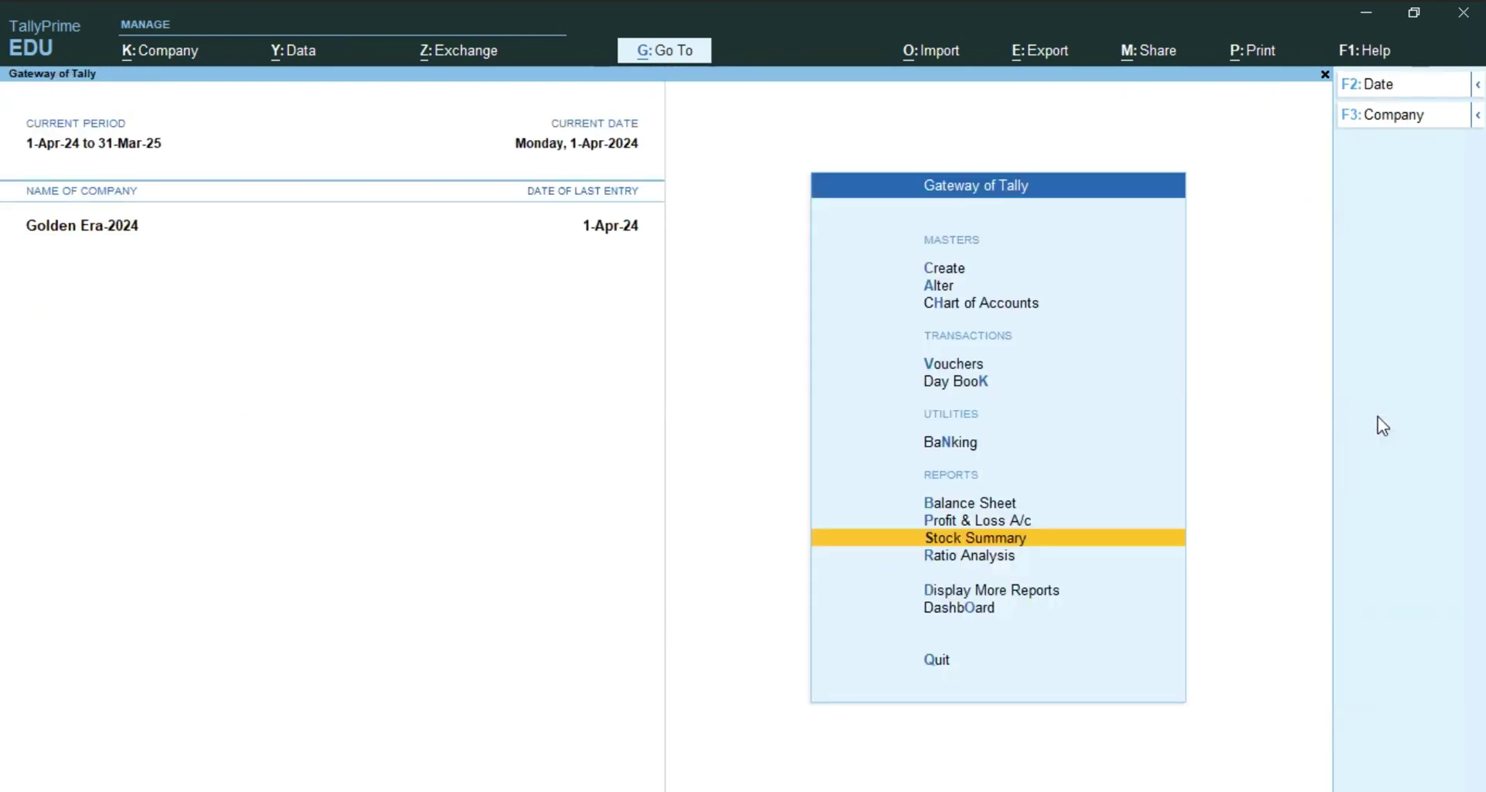
- View I PHONE's April stock vouchers with the Godown Type in the Basis of Values set to "Our stock with us"
key("Return")
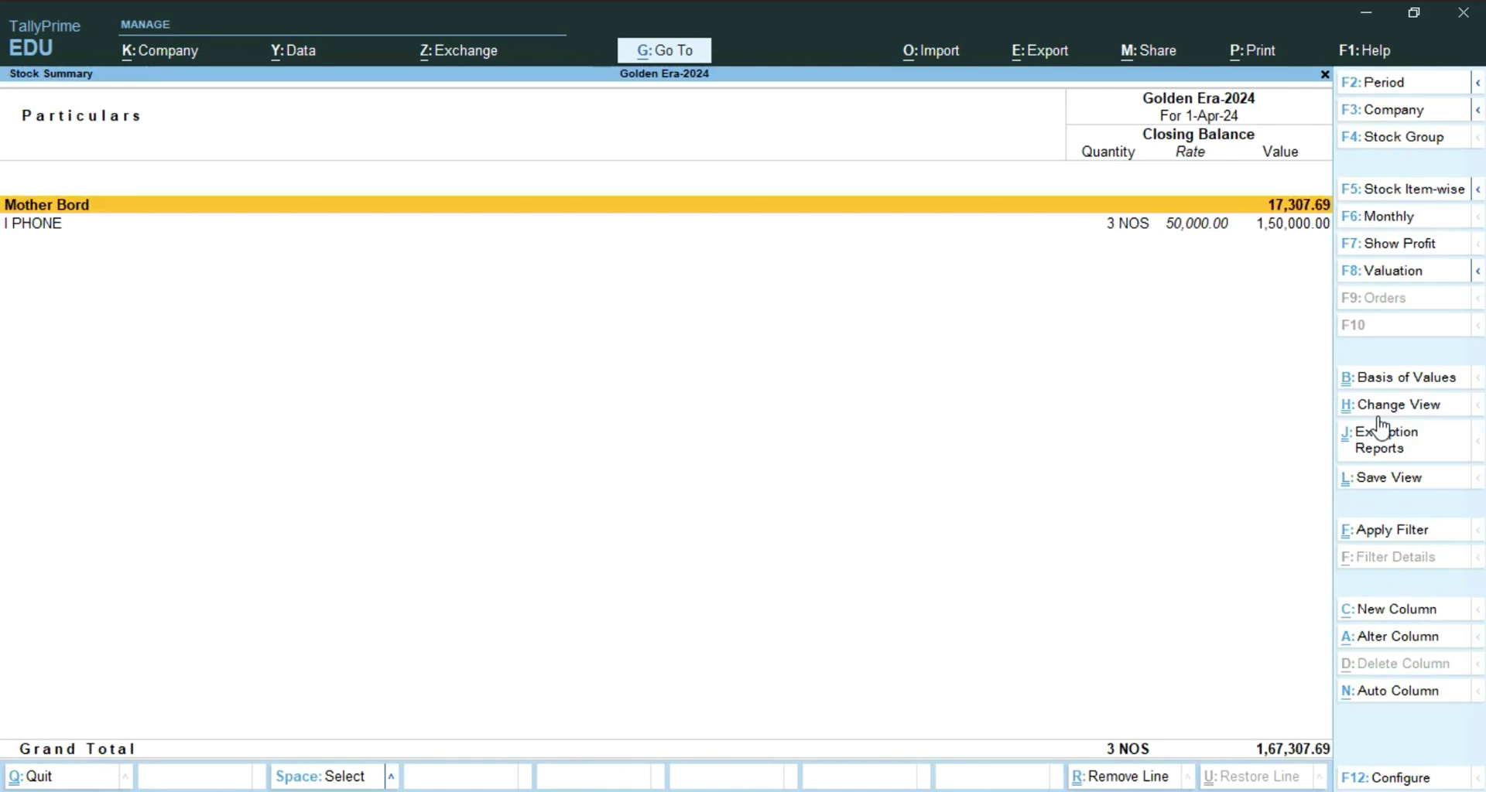
key("Down")
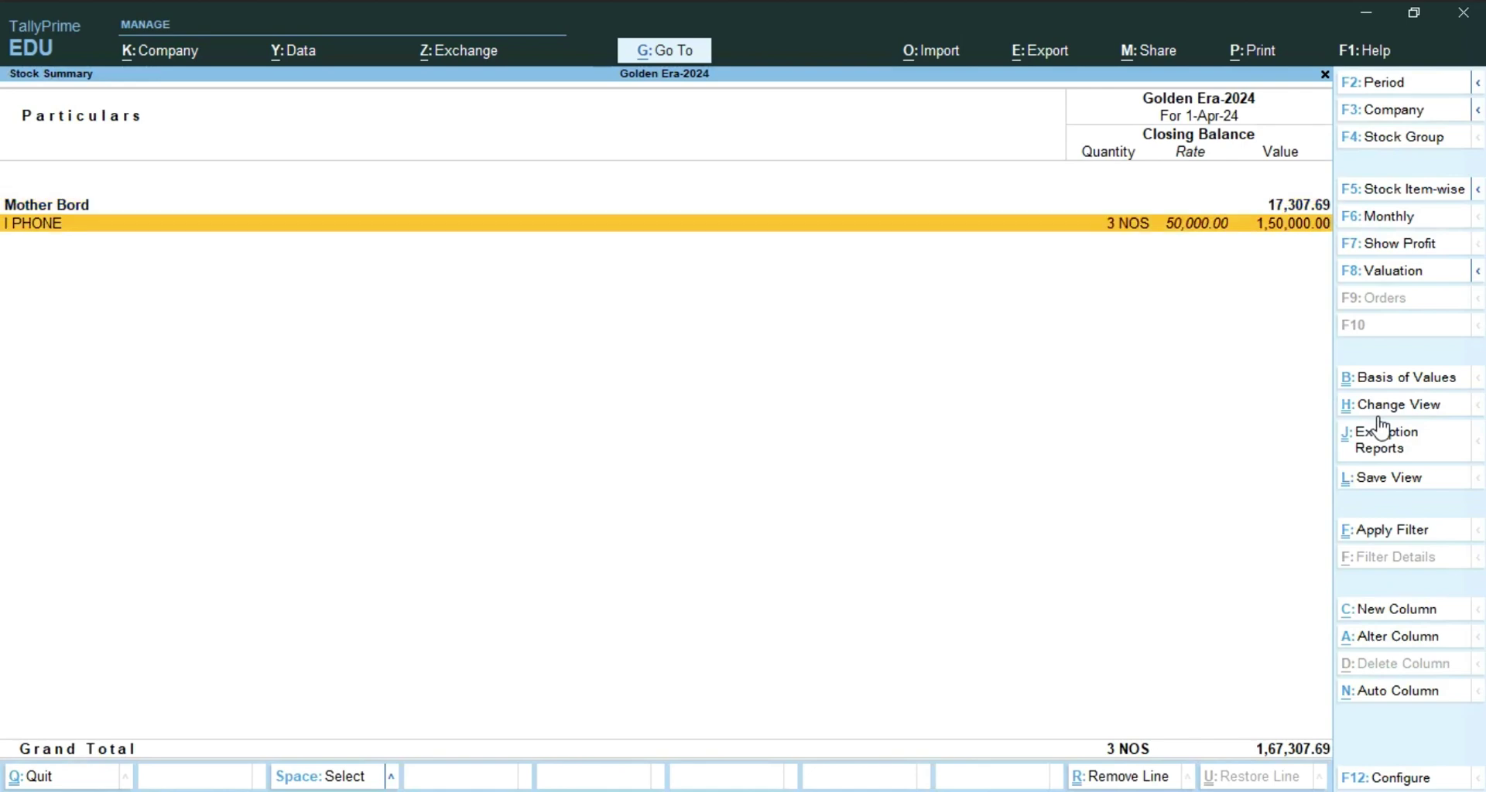
key("Return")
key("Return")
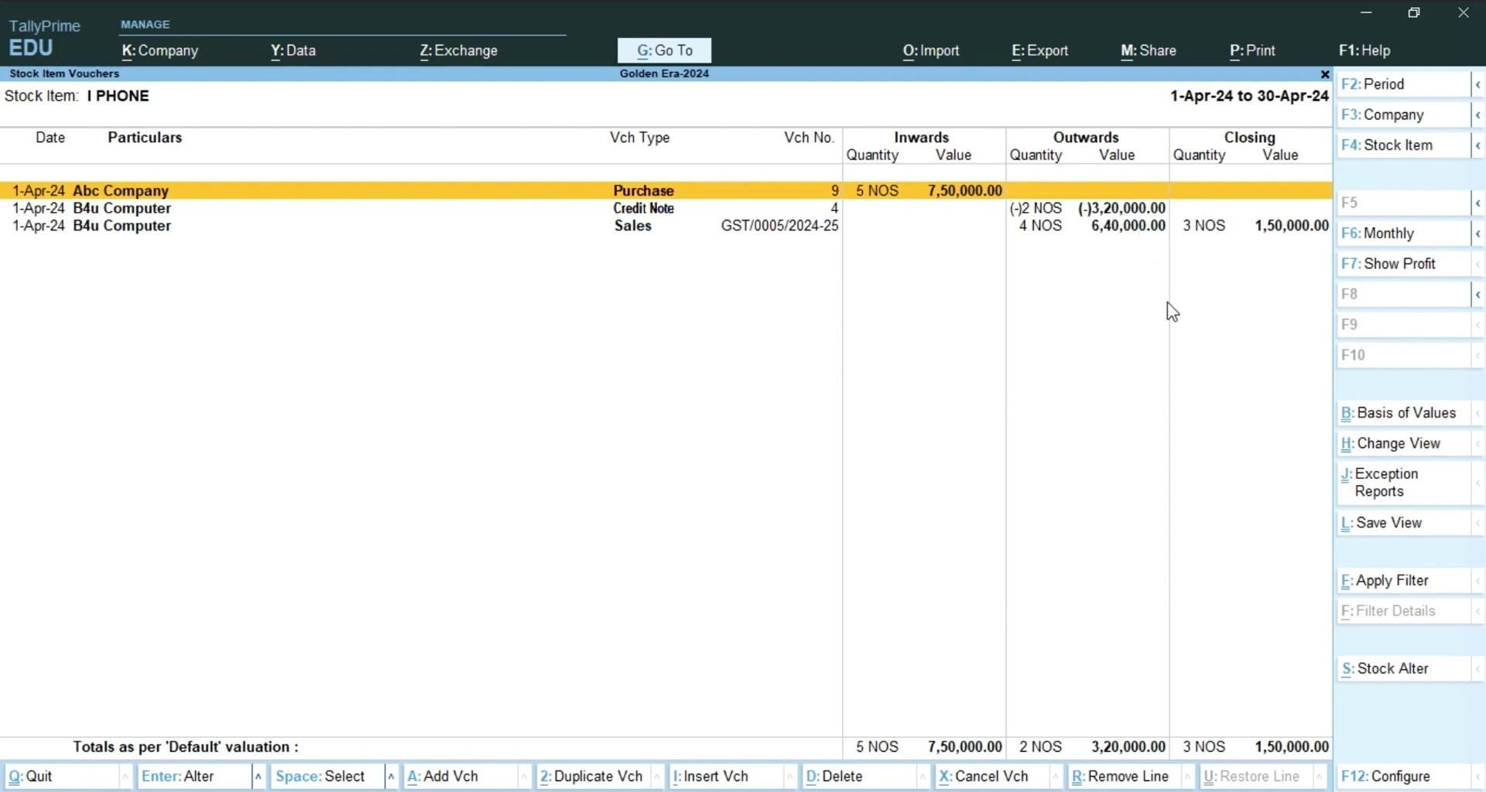
left_click(1415, 420)
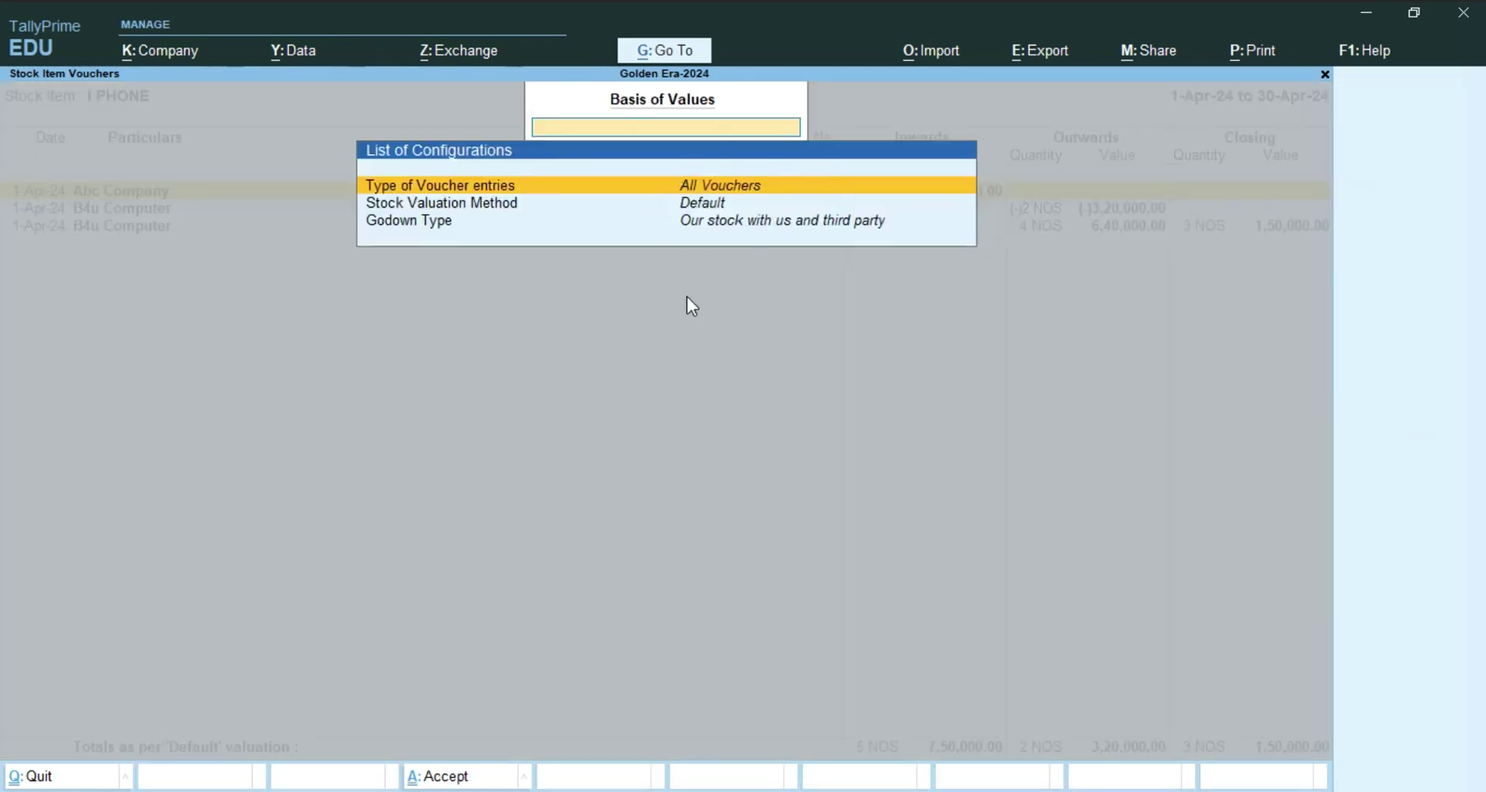
key("Down")
key("Down")
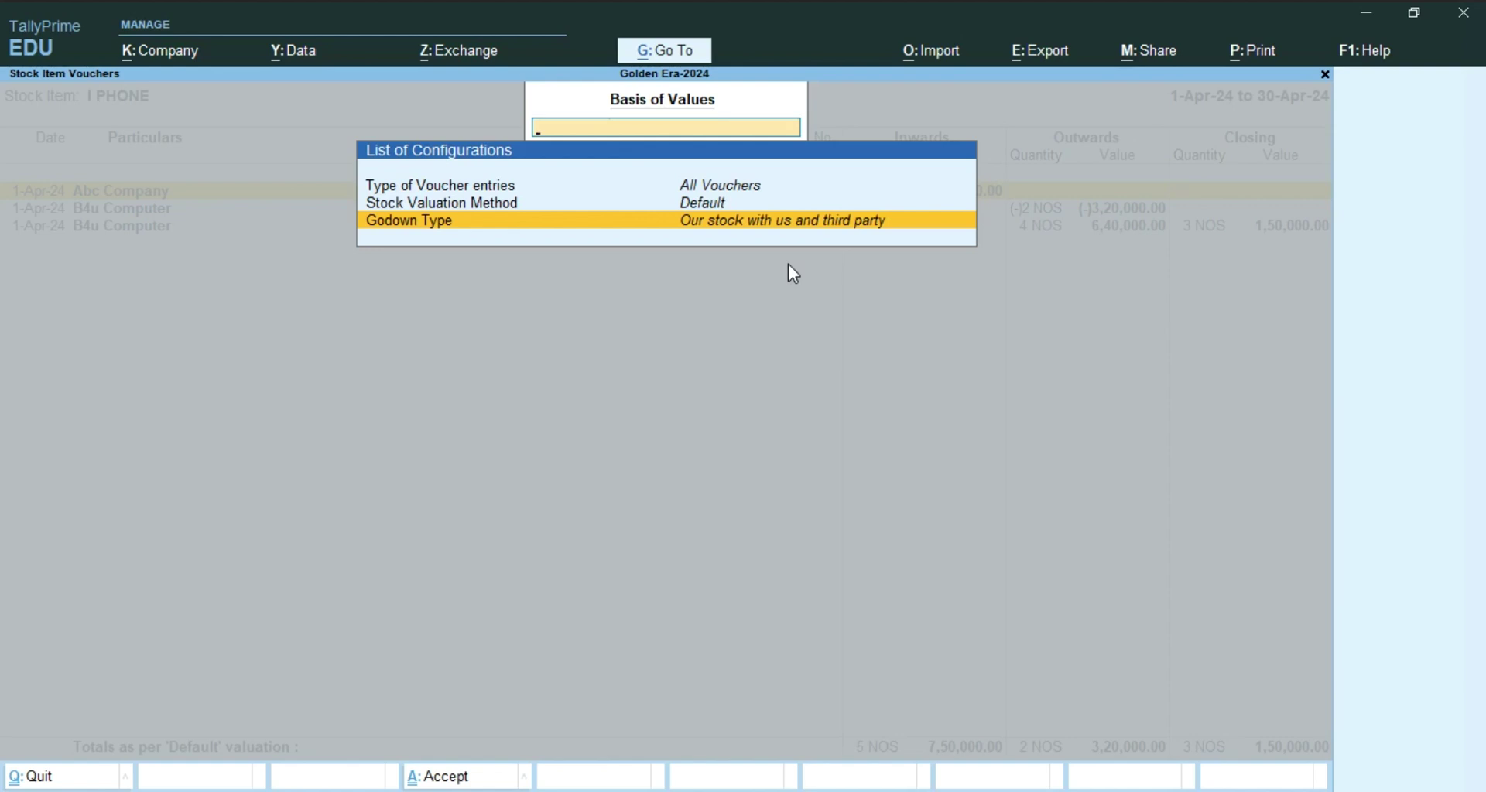
key("Return")
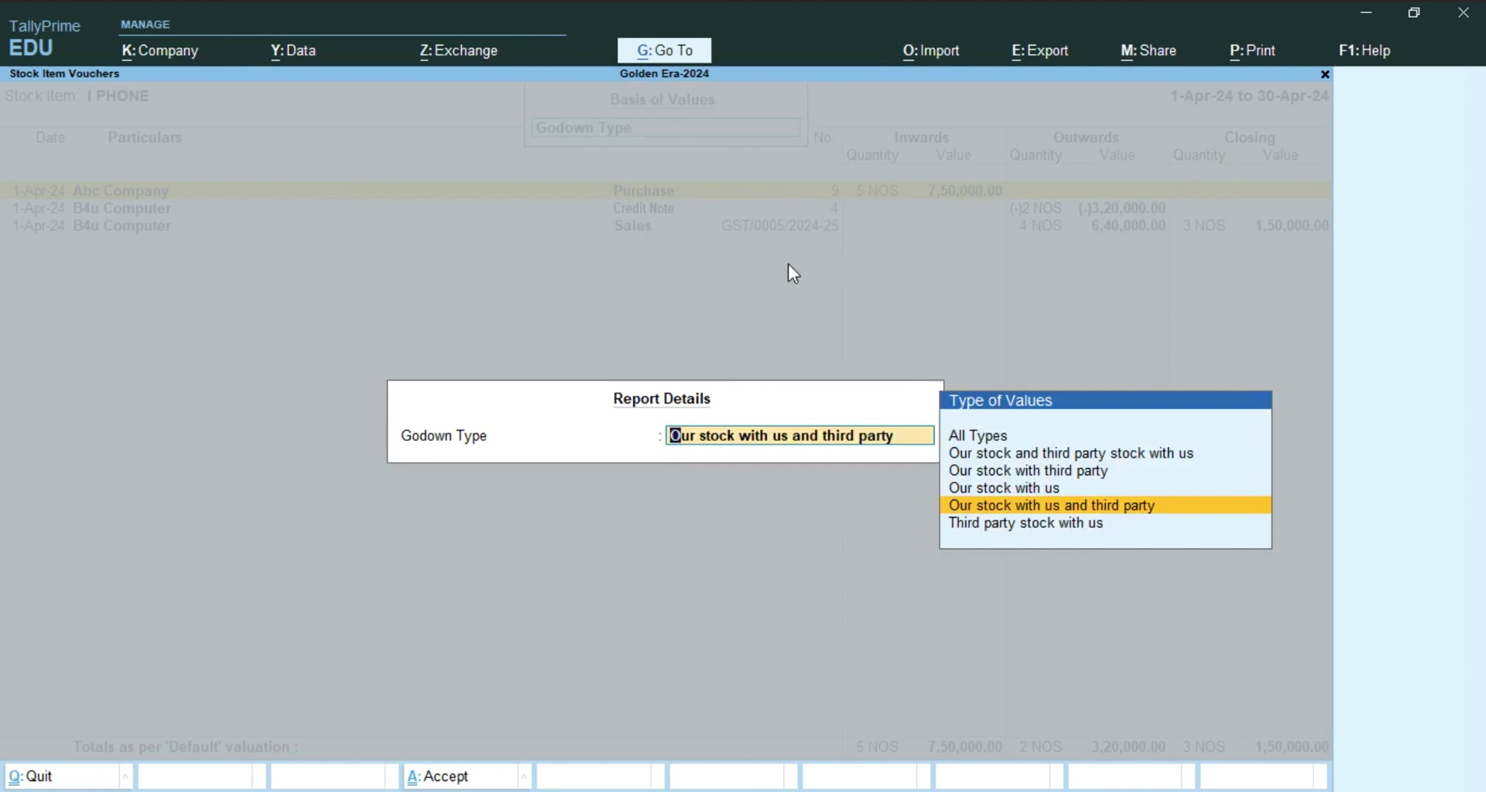
key("Up")
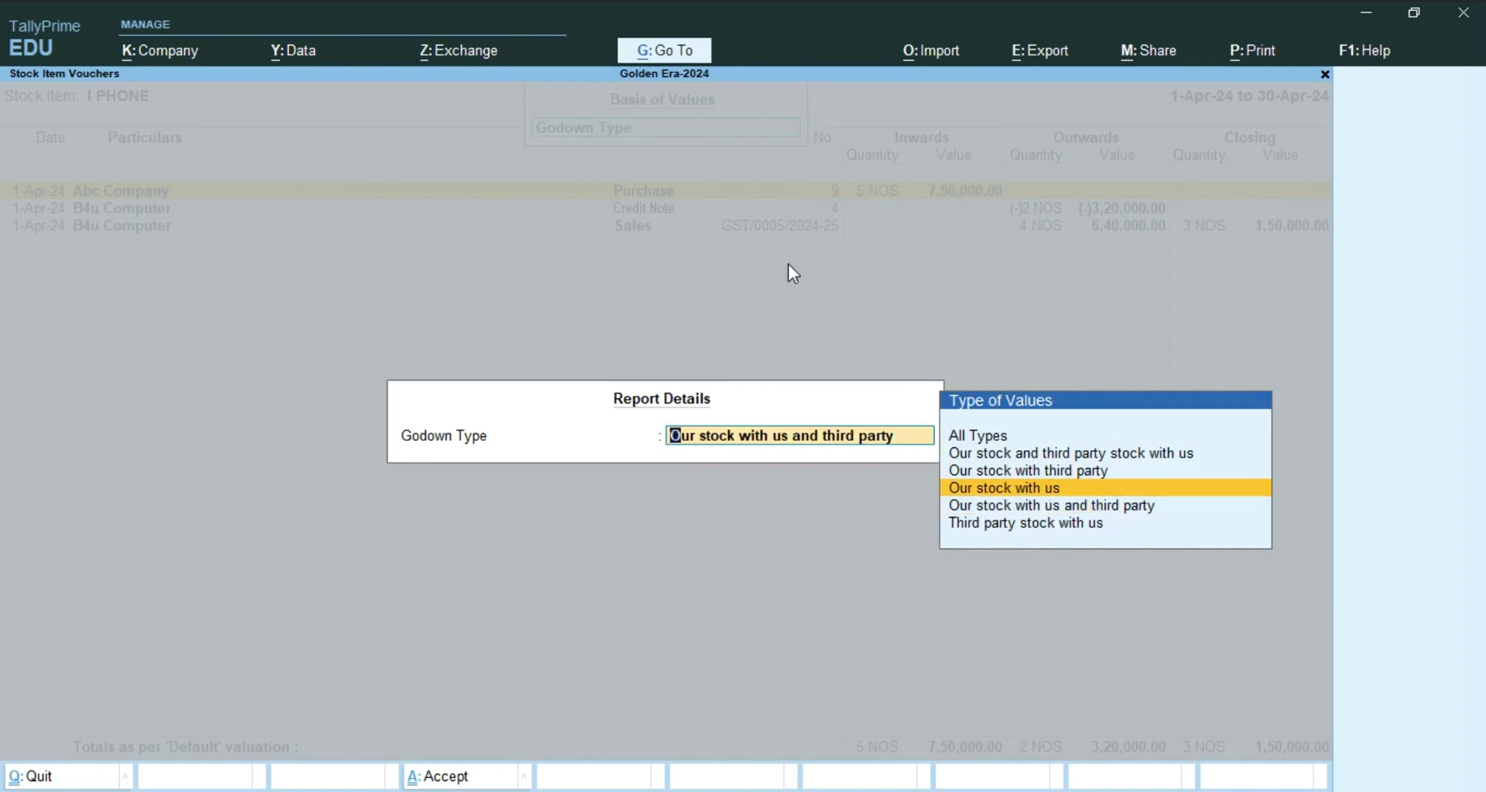
left_click(1099, 486)
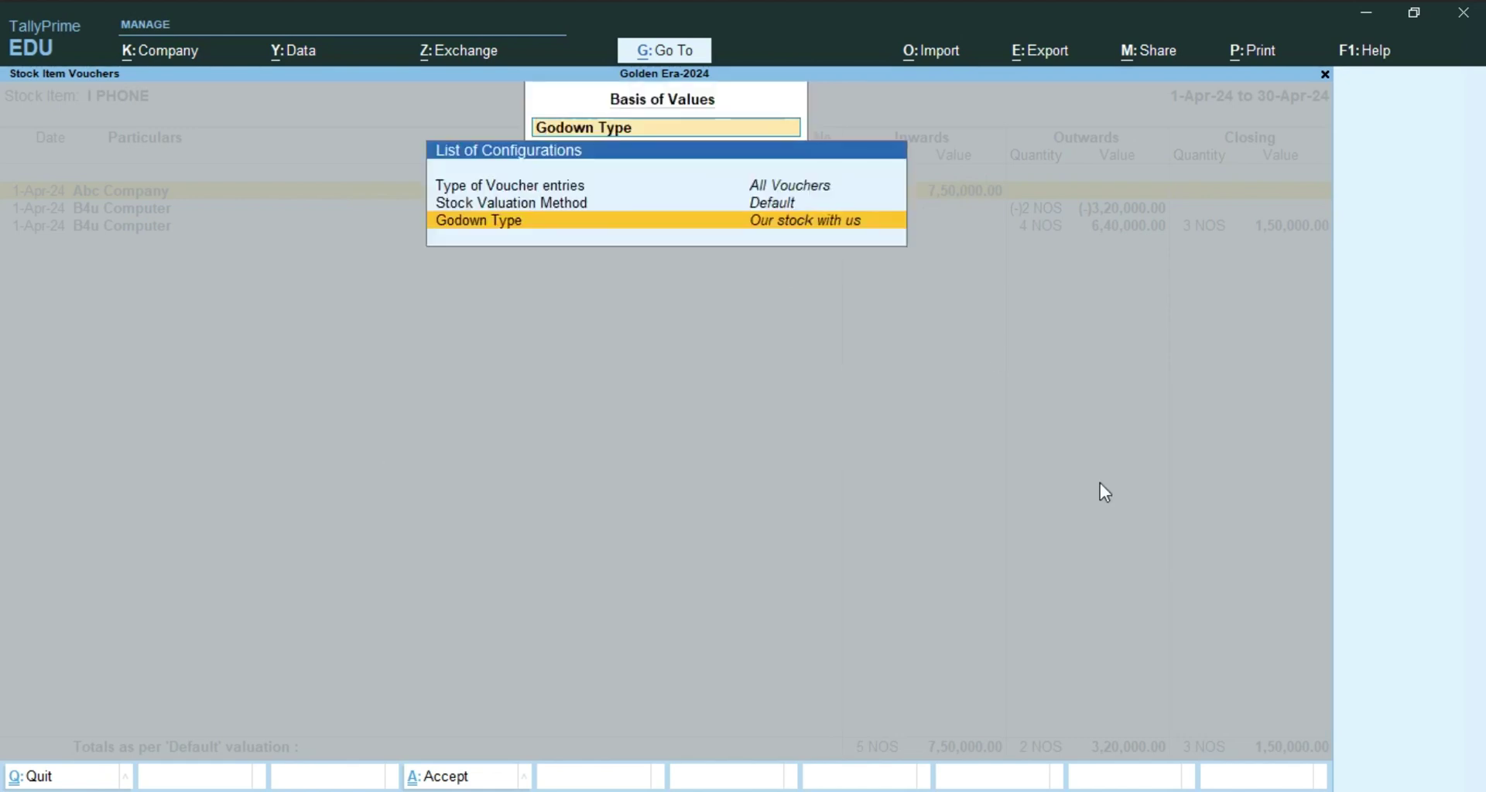
key("ctrl")
key("ctrl+a")
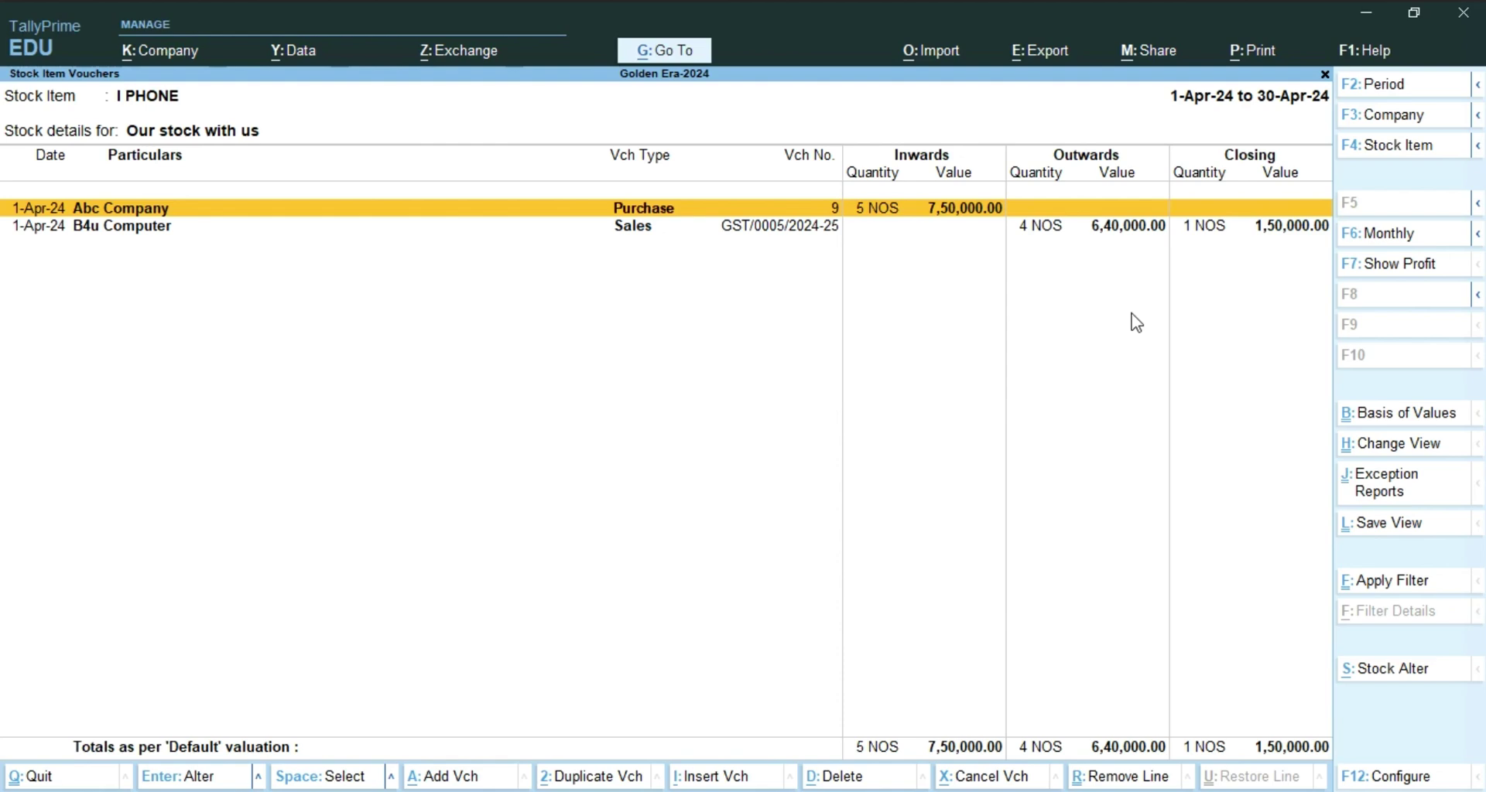
- Close the I PHONE stock reports back to the Gateway of Tally and open a new Credit Note voucher
key("Escape")
key("Escape")
key("Escape")
key("Escape")
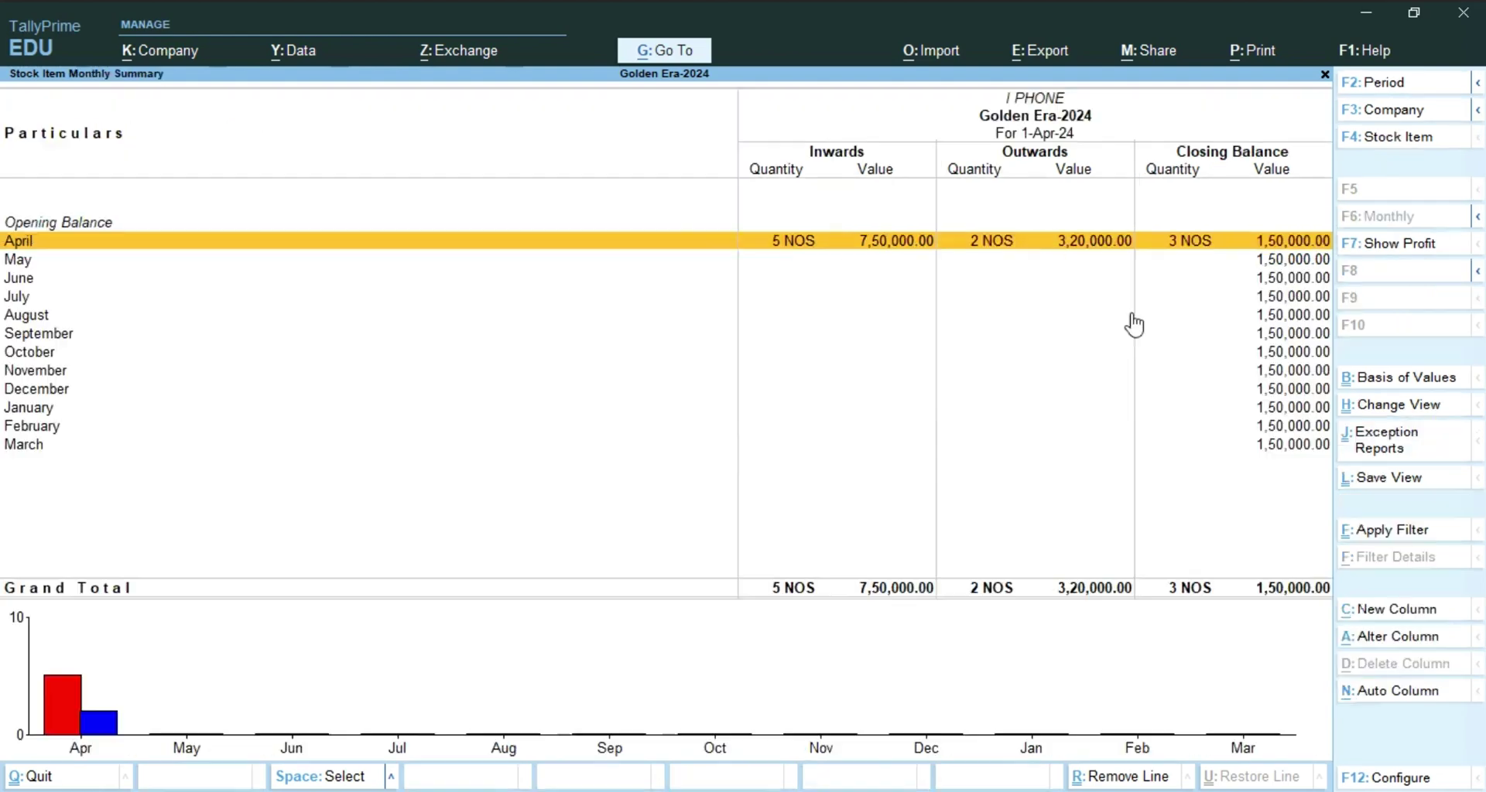
key("Escape")
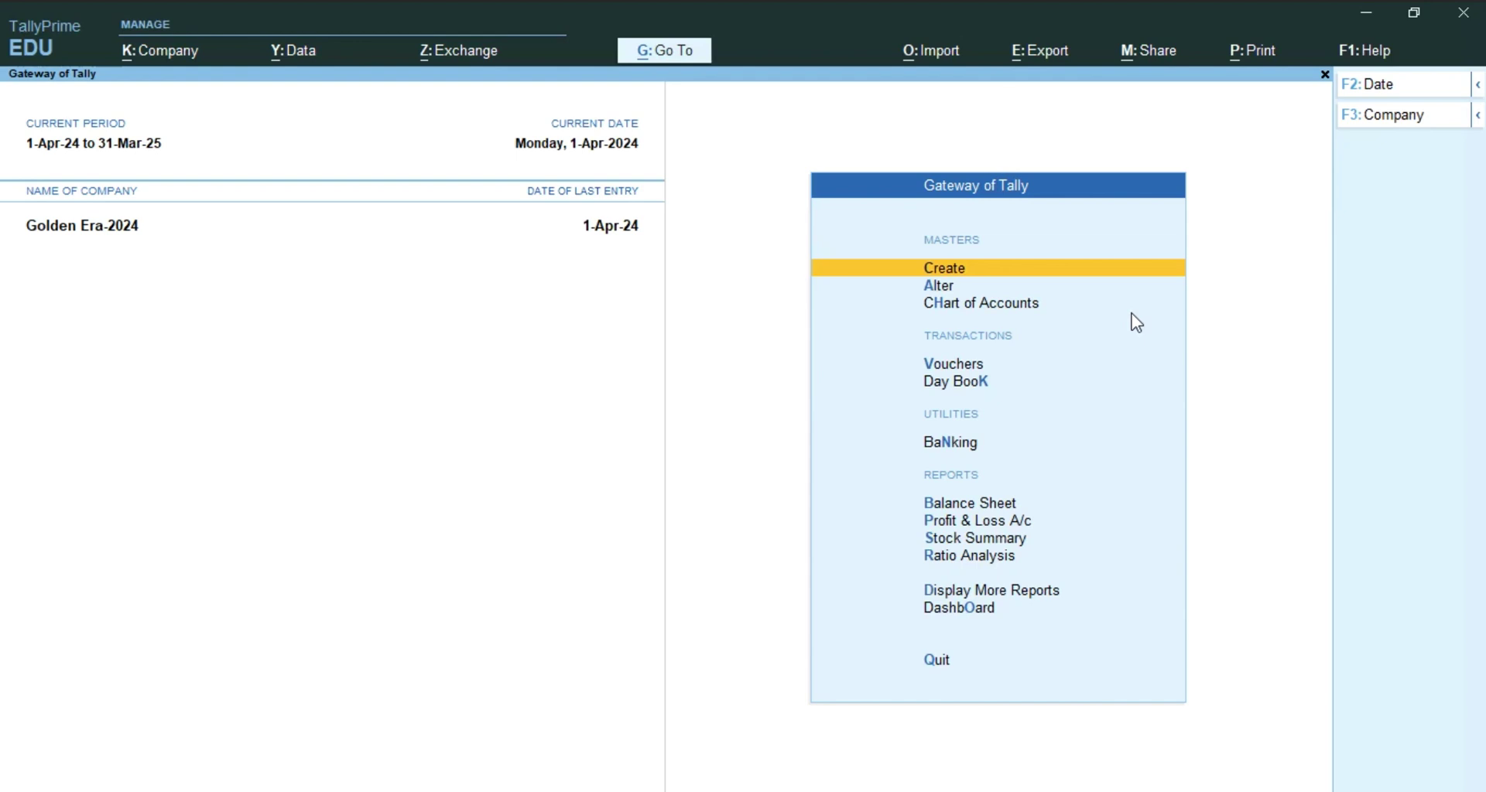
key("alt+F6")
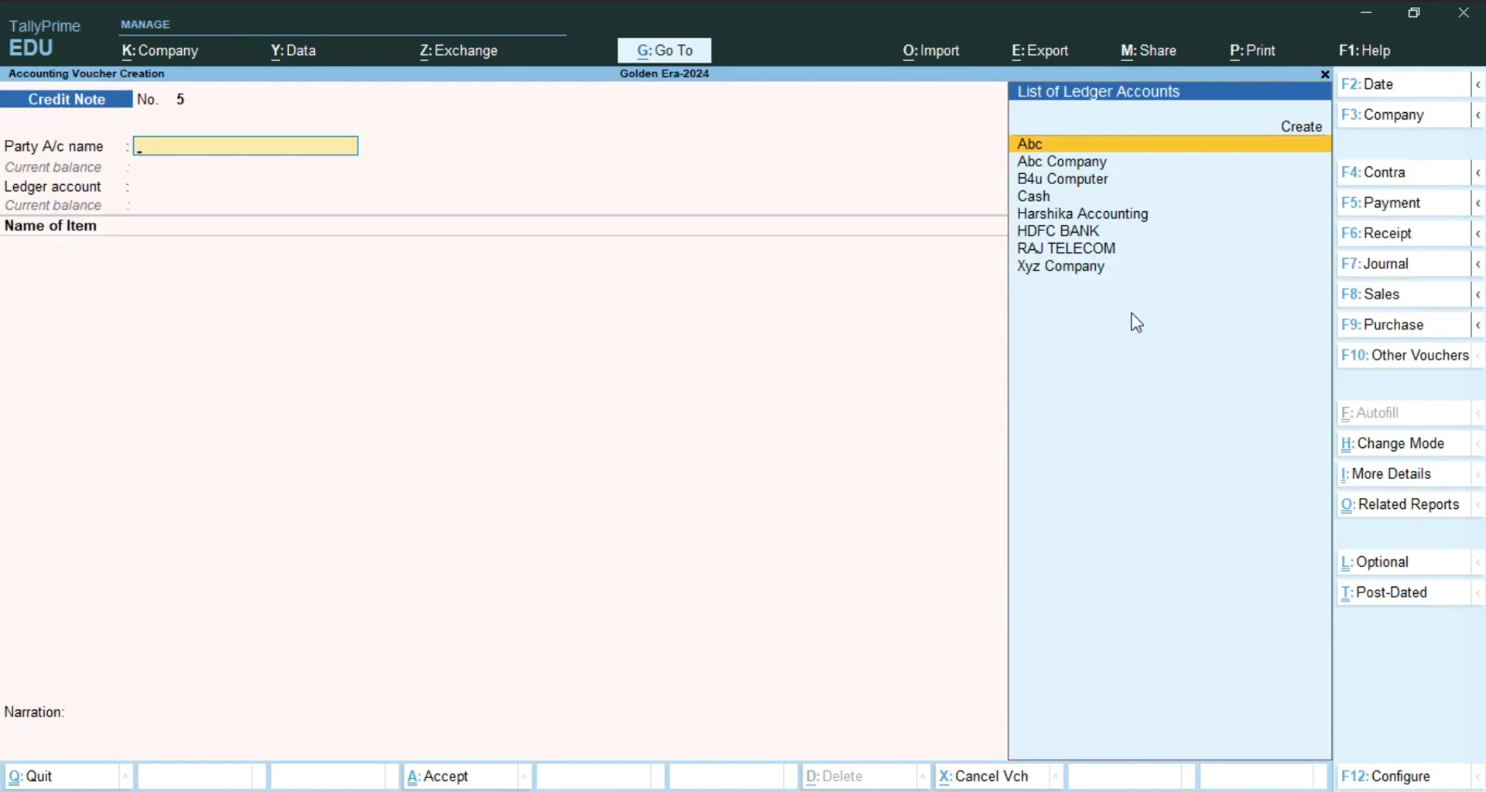
- Leave the unsaved credit note and open a new Physical Stock voucher
key("alt")
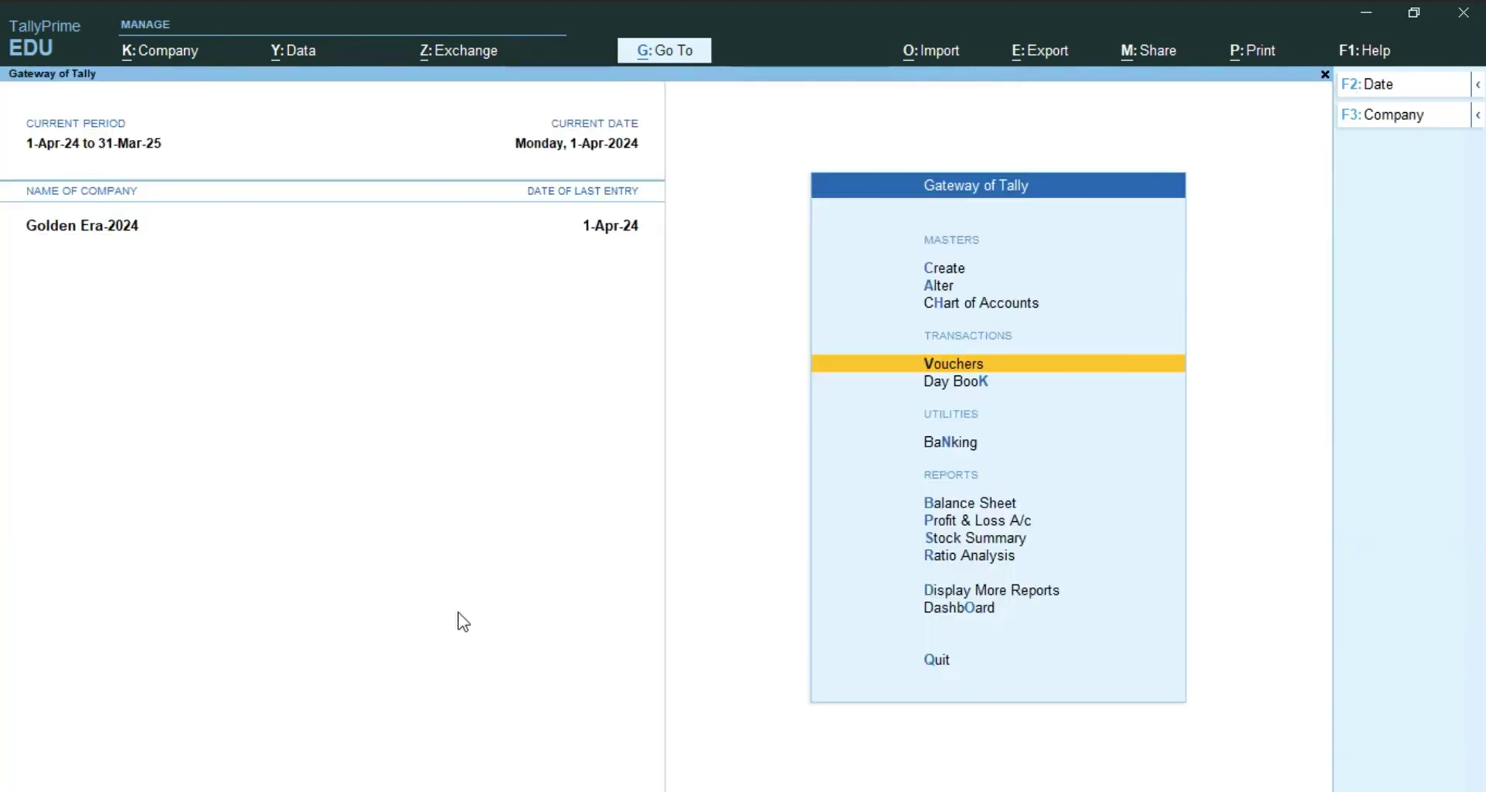
key("Return")
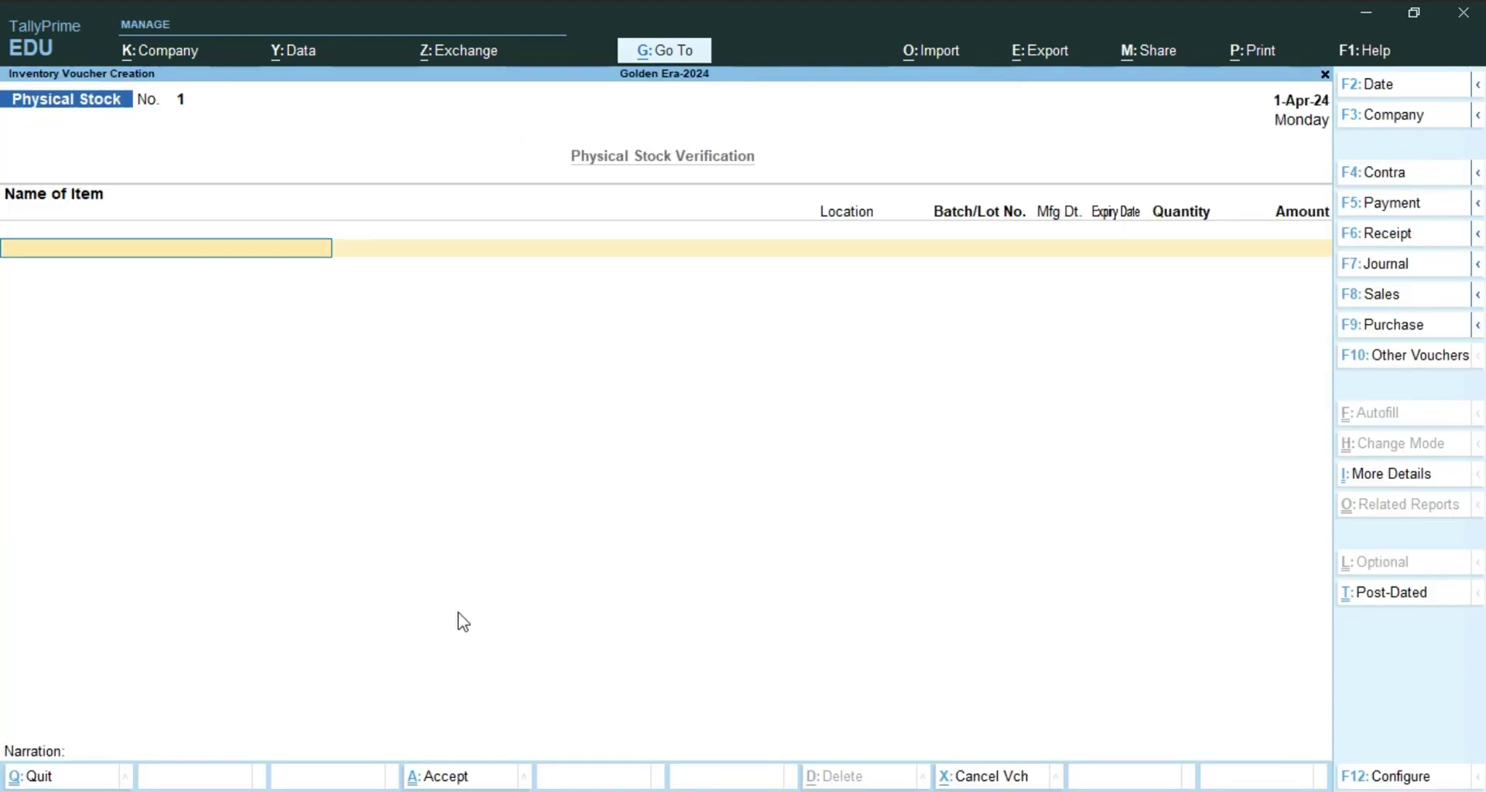
key("F8")
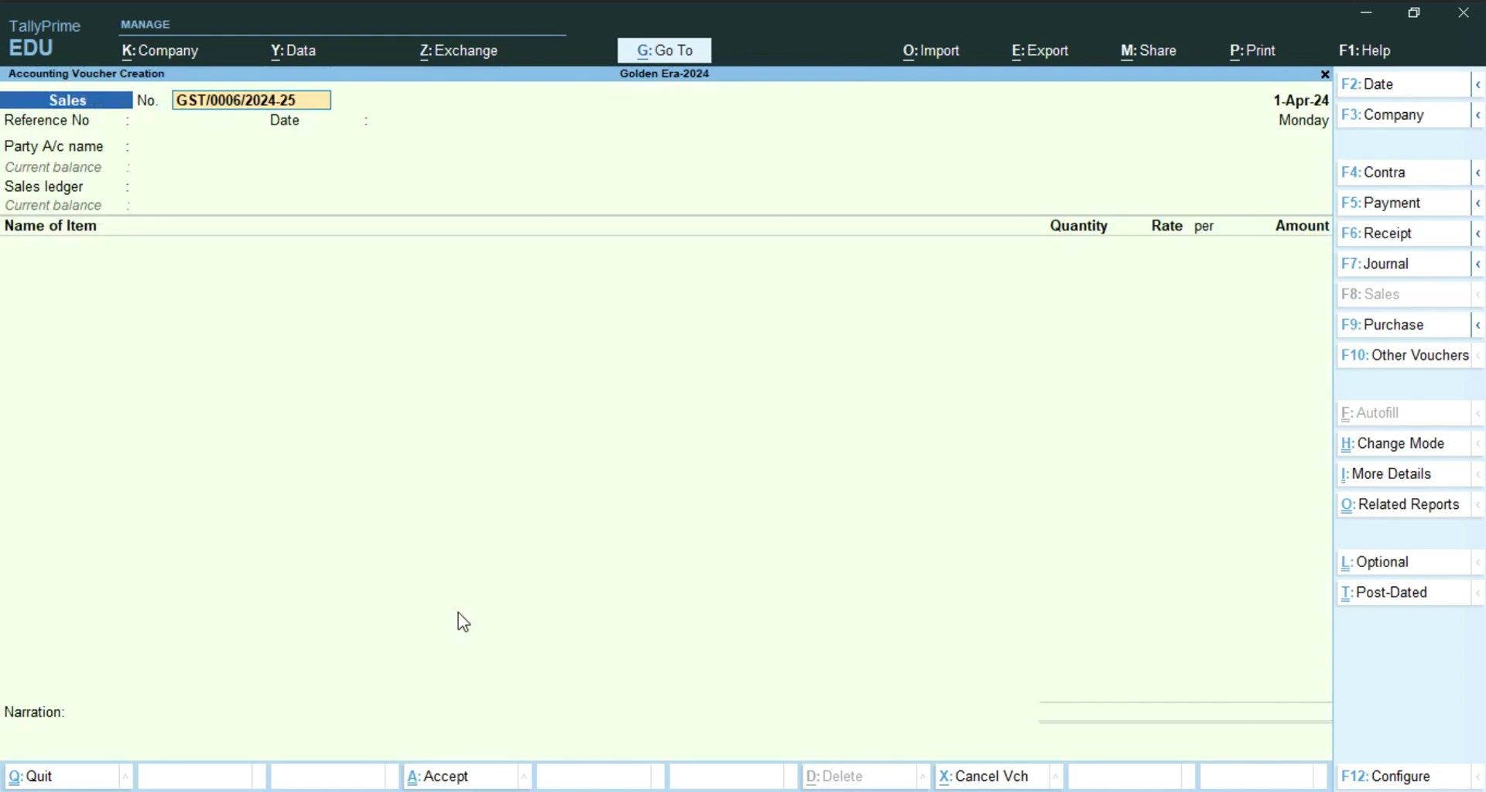
key("ctrl")
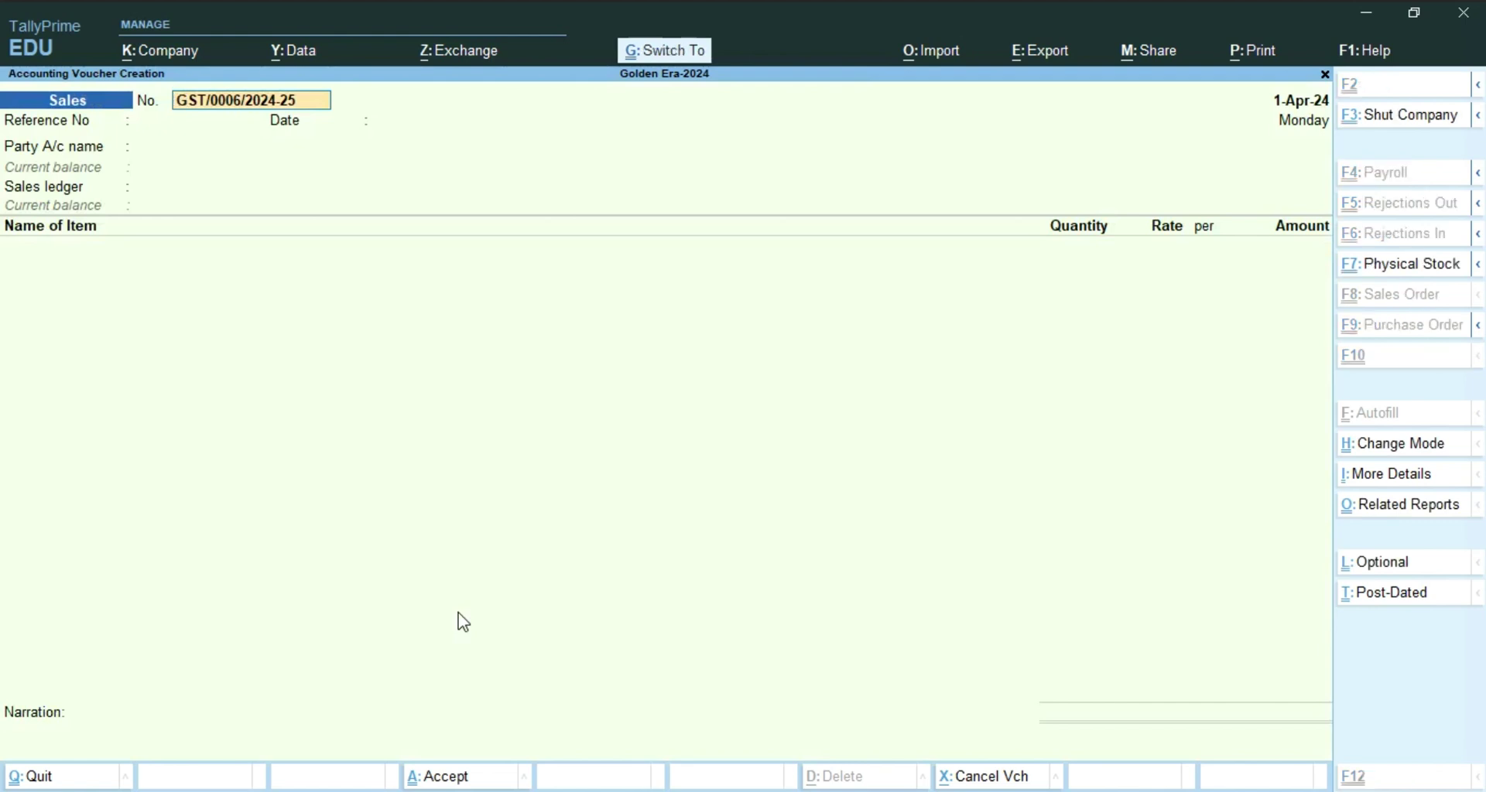
key("ctrl+F7")
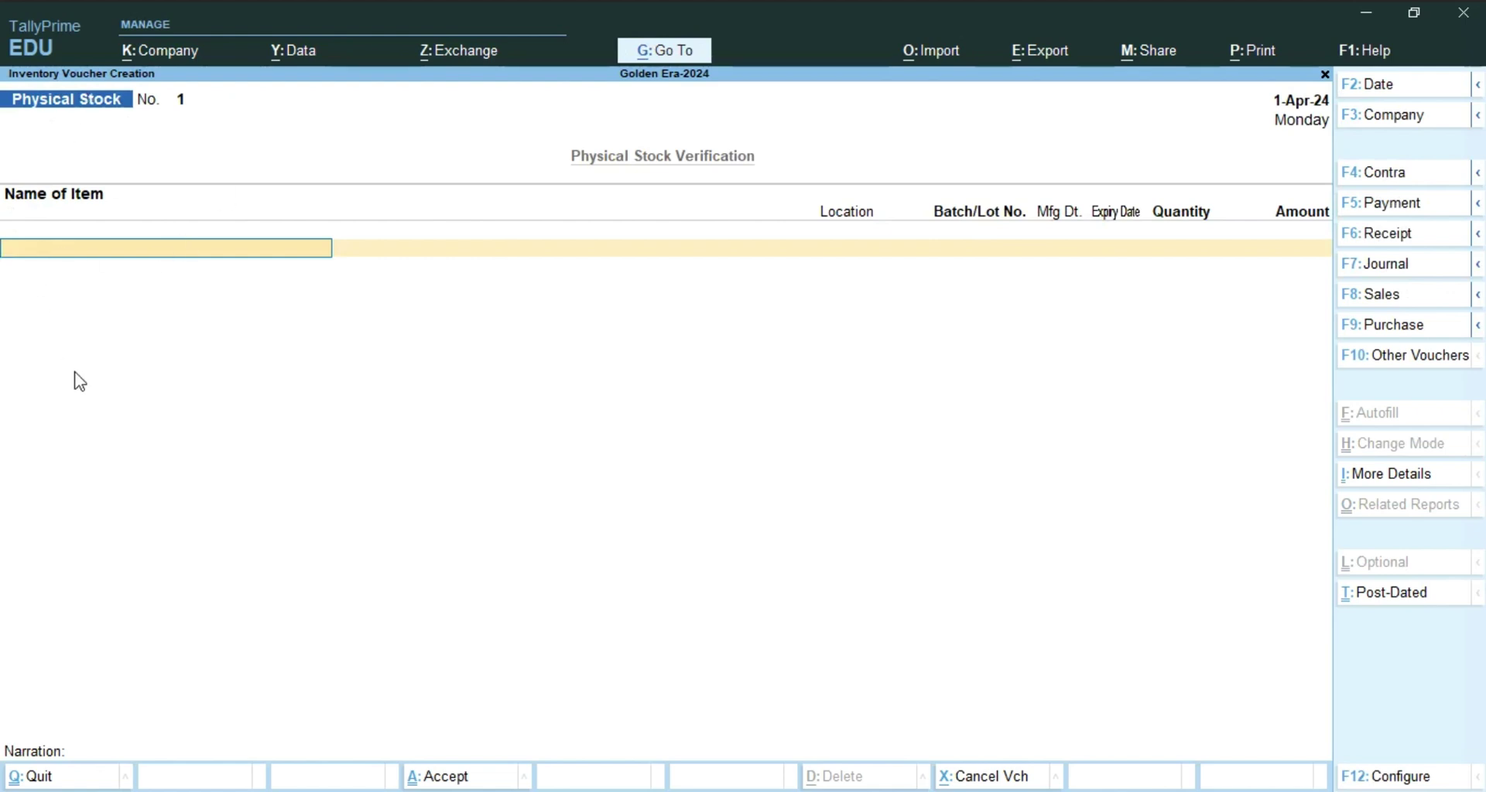
- Record a physical stock of 1 NOS of I PHONE at Main Location and save the voucher
type("Ip")
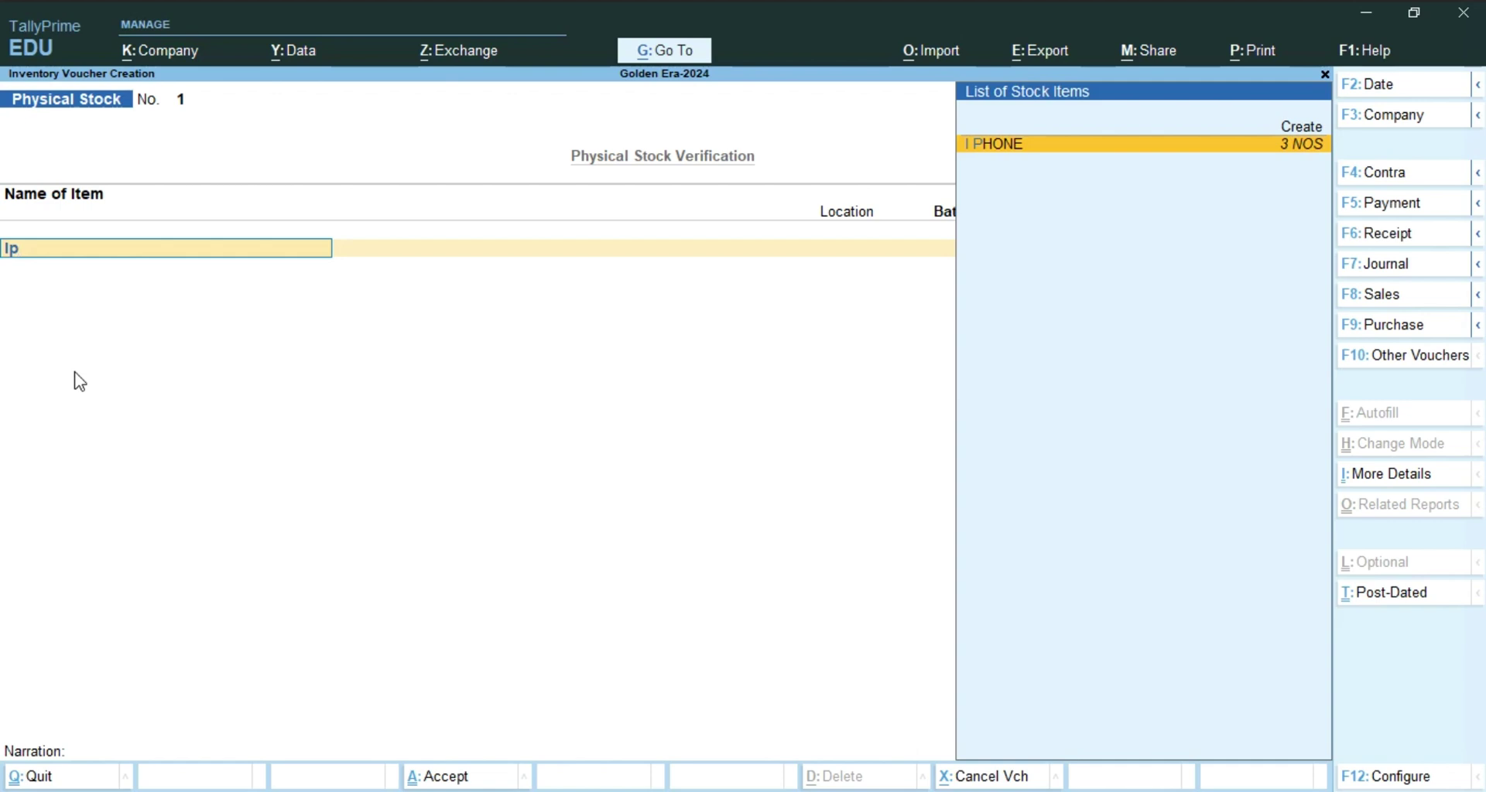
key("Return")
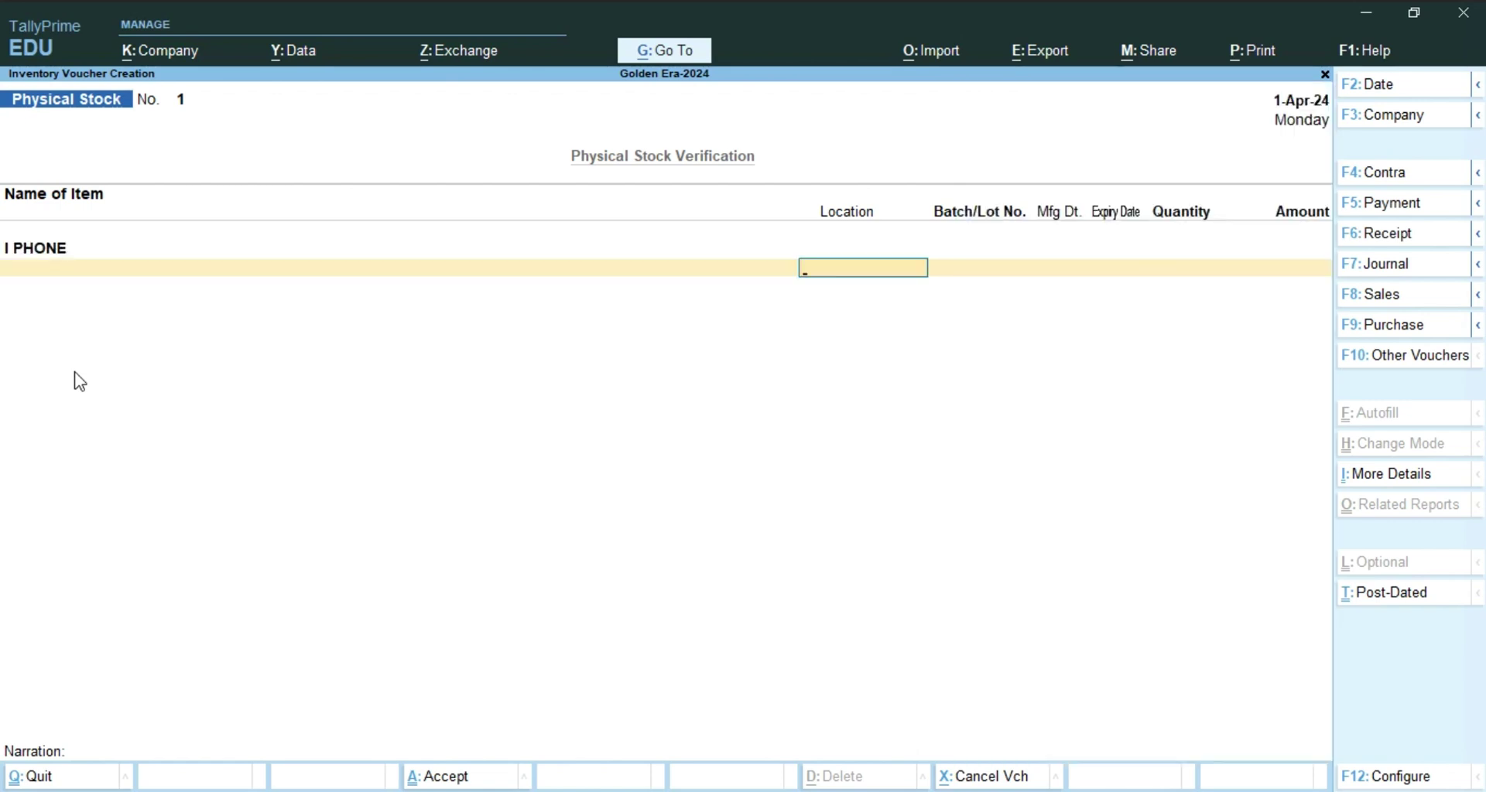
type("L")
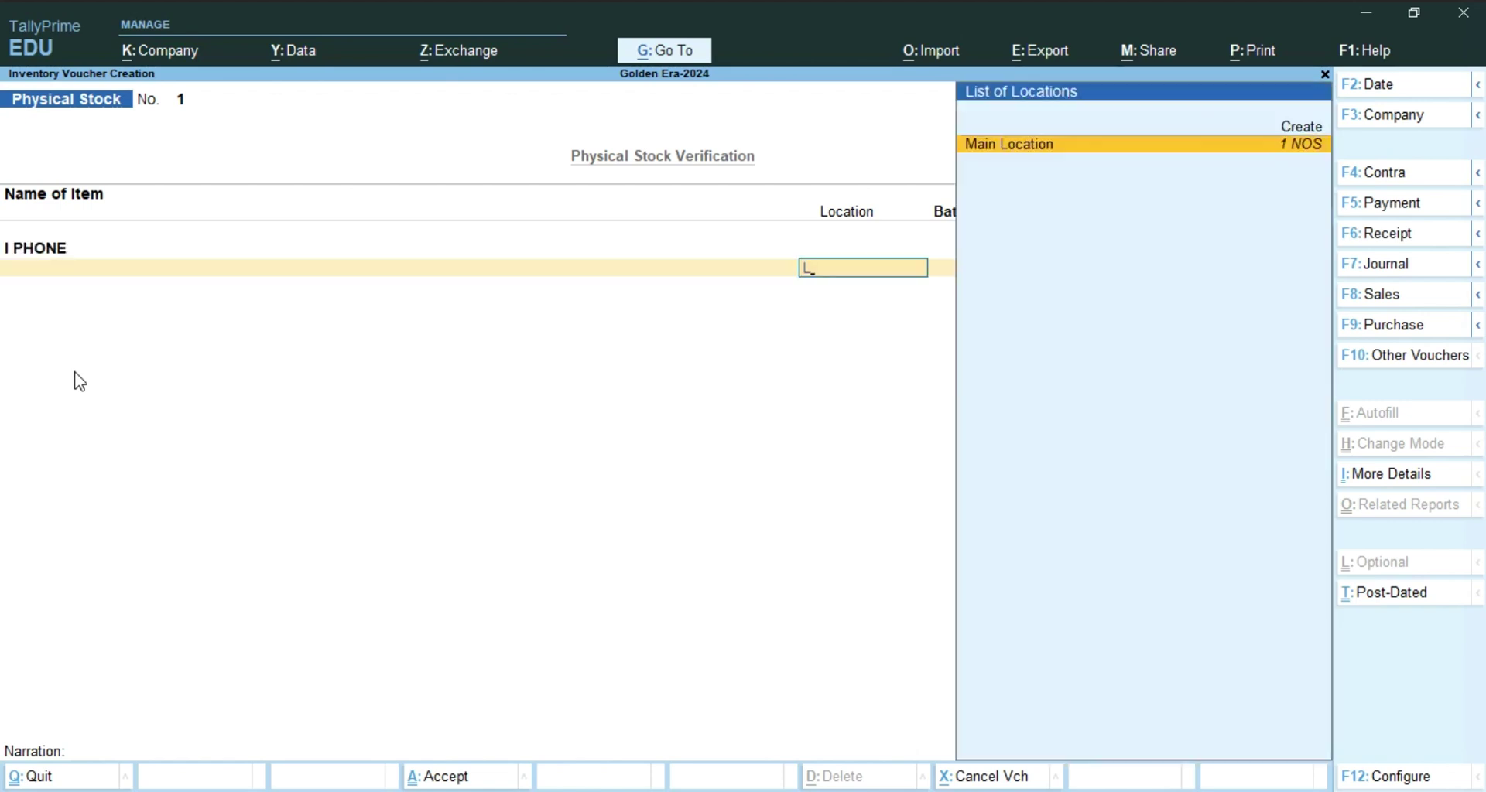
key("Return")
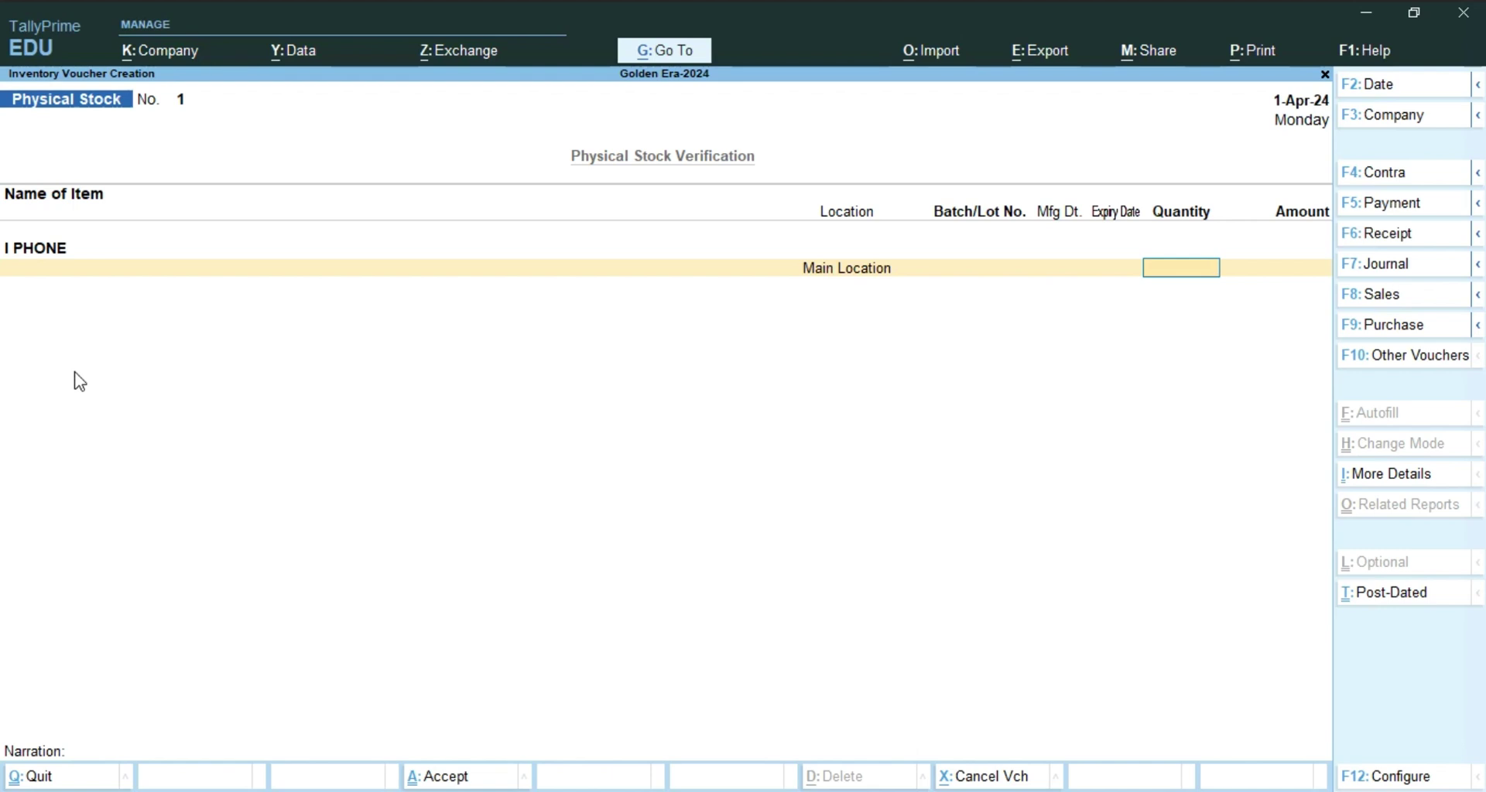
type("1")
key("Return")
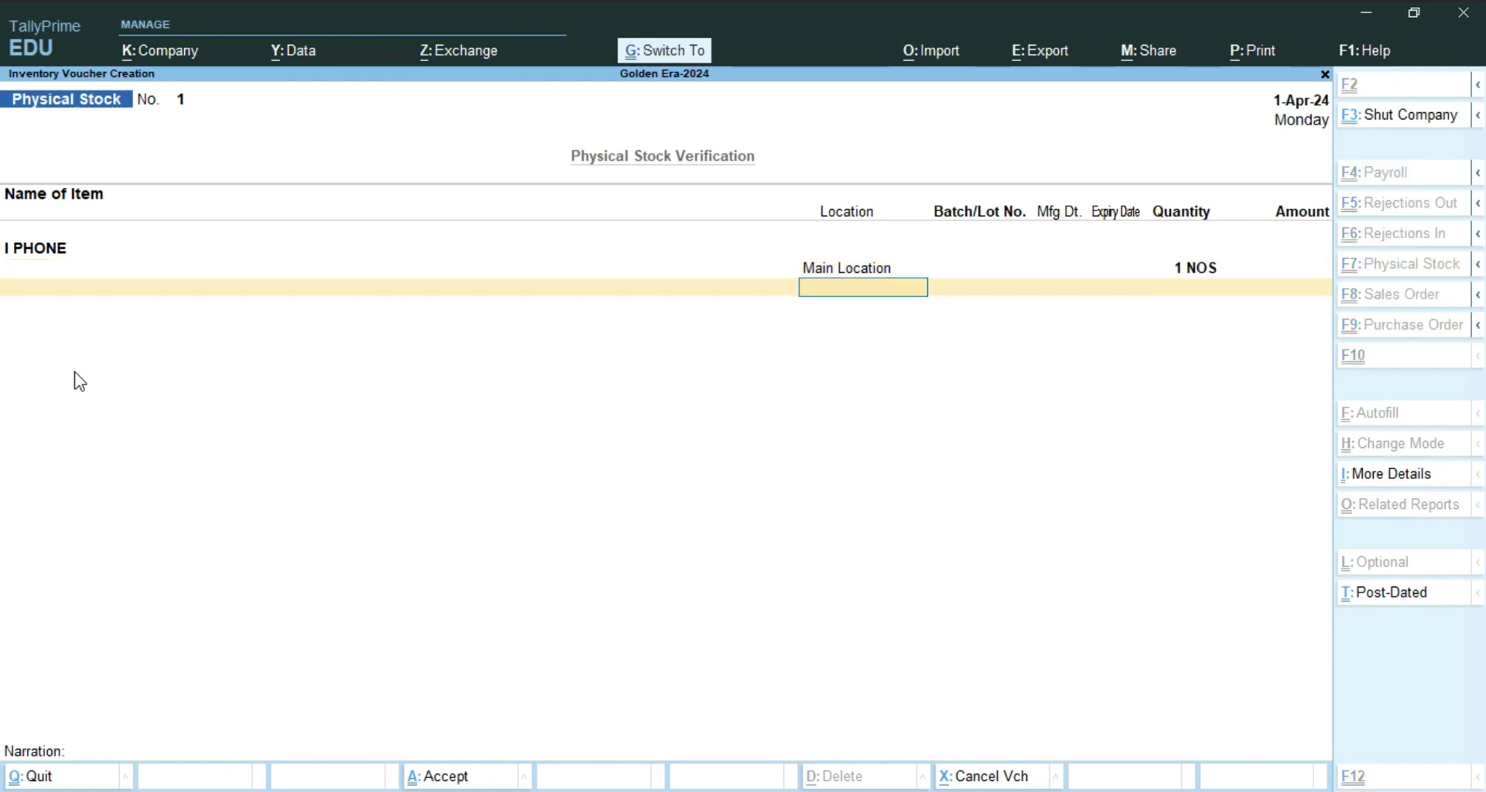
key("ctrl+a")
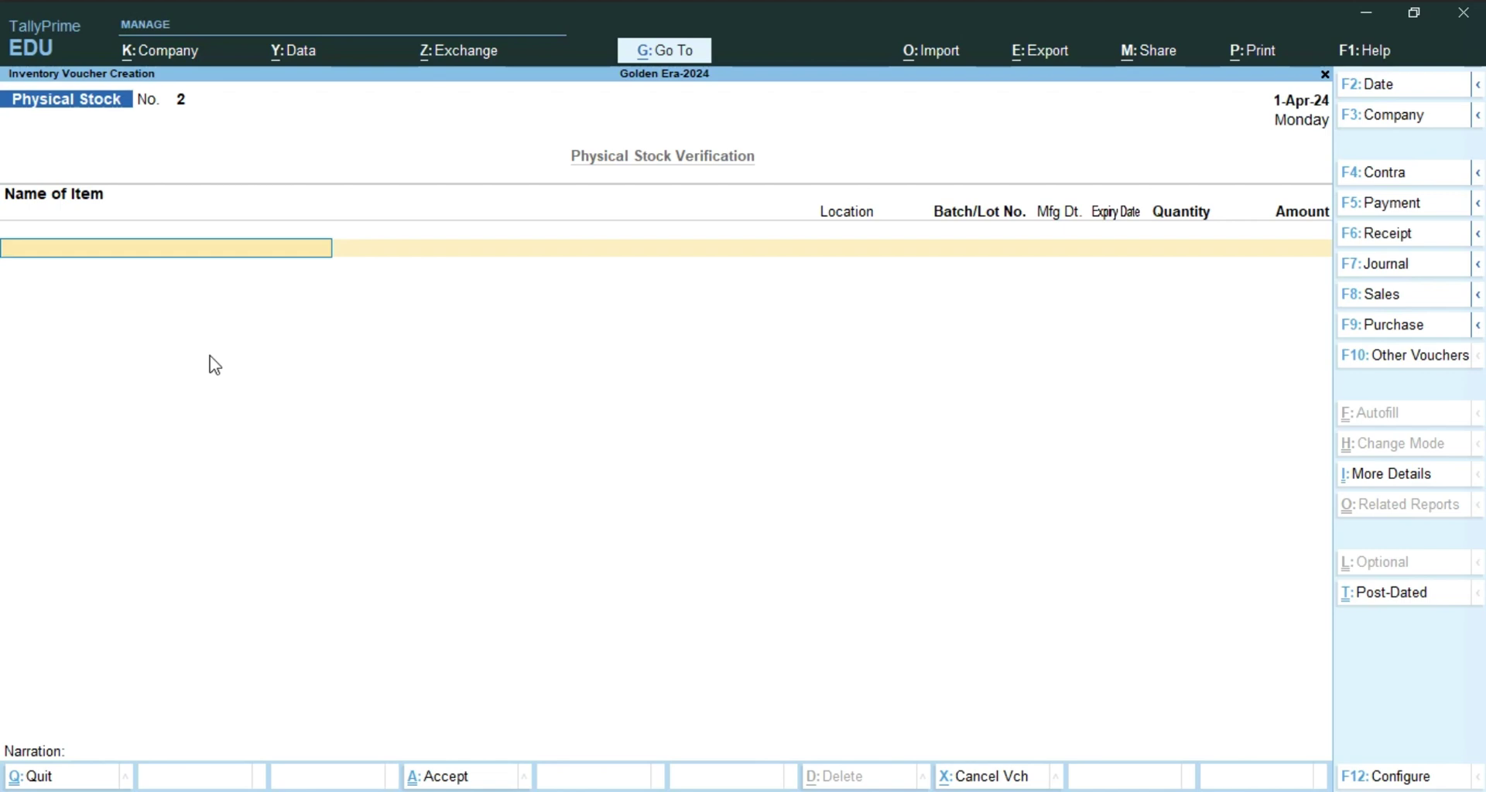
- Check I PHONE in the Stock Summary and its April stock vouchers, and return to the Gateway of Tally
key("Escape")
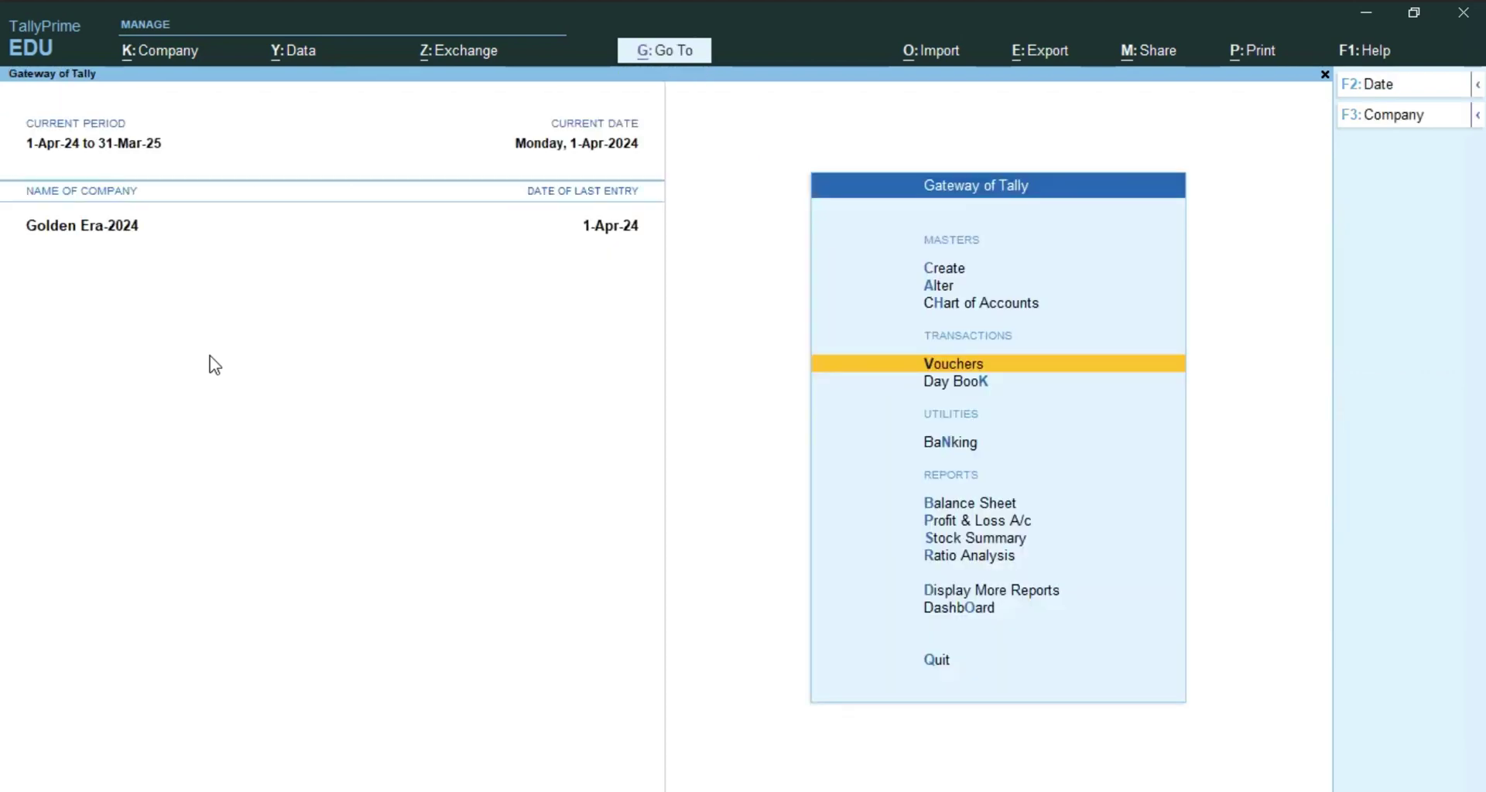
key("s")
key("Down")
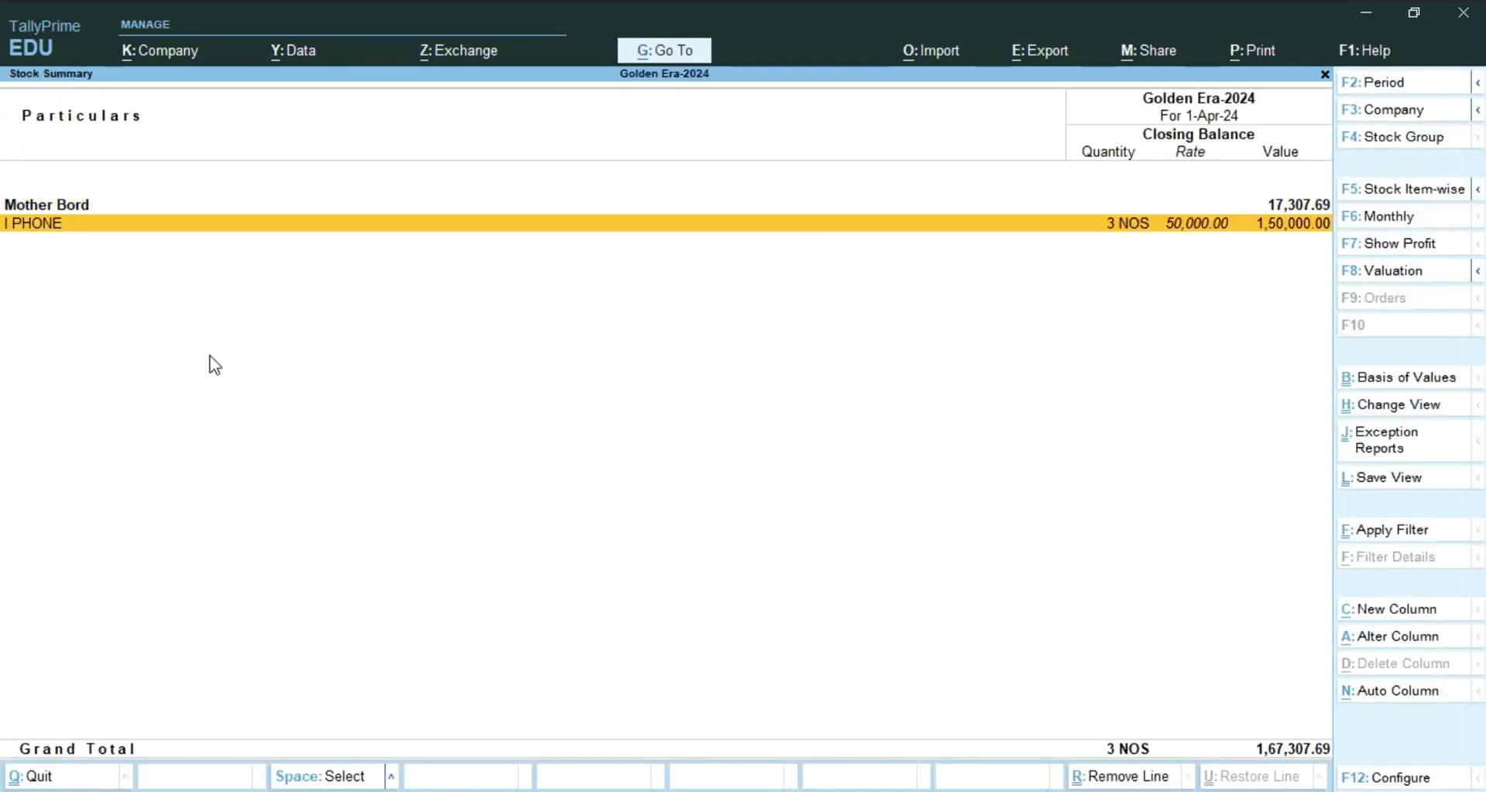
key("Return")
key("Return")
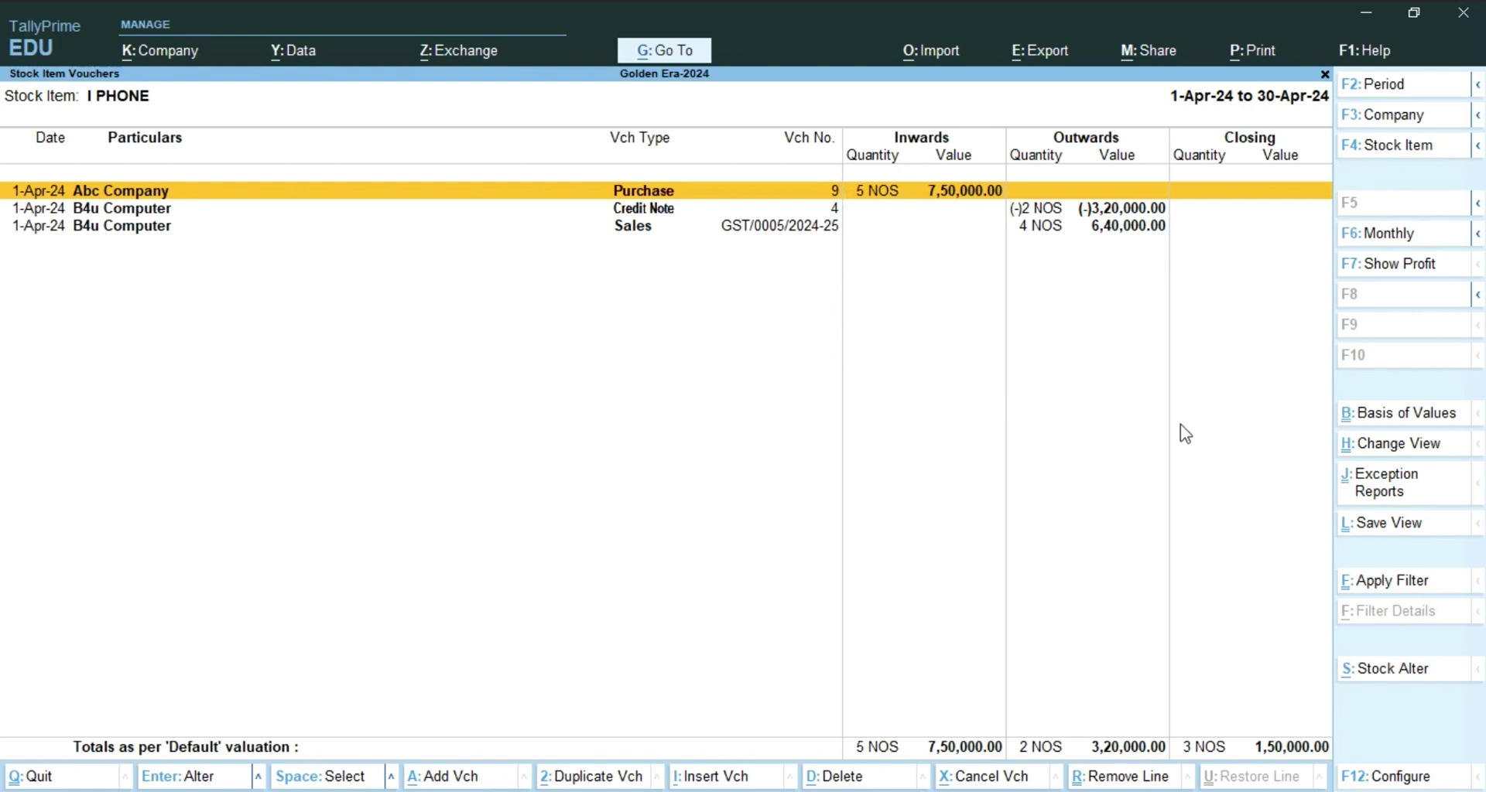
key("Escape")
key("Escape")
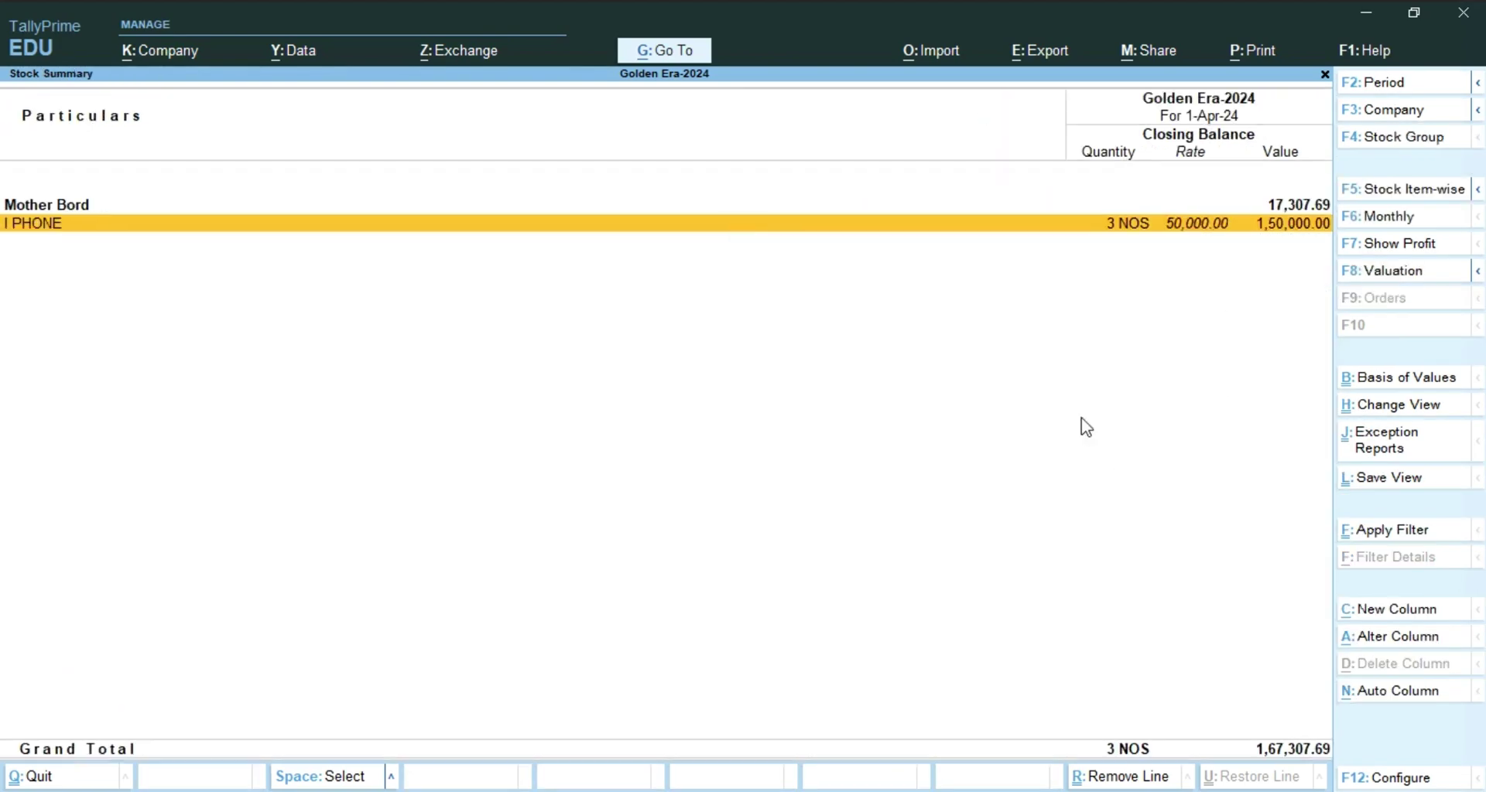
key("Escape")
key("Escape")
key("Escape")
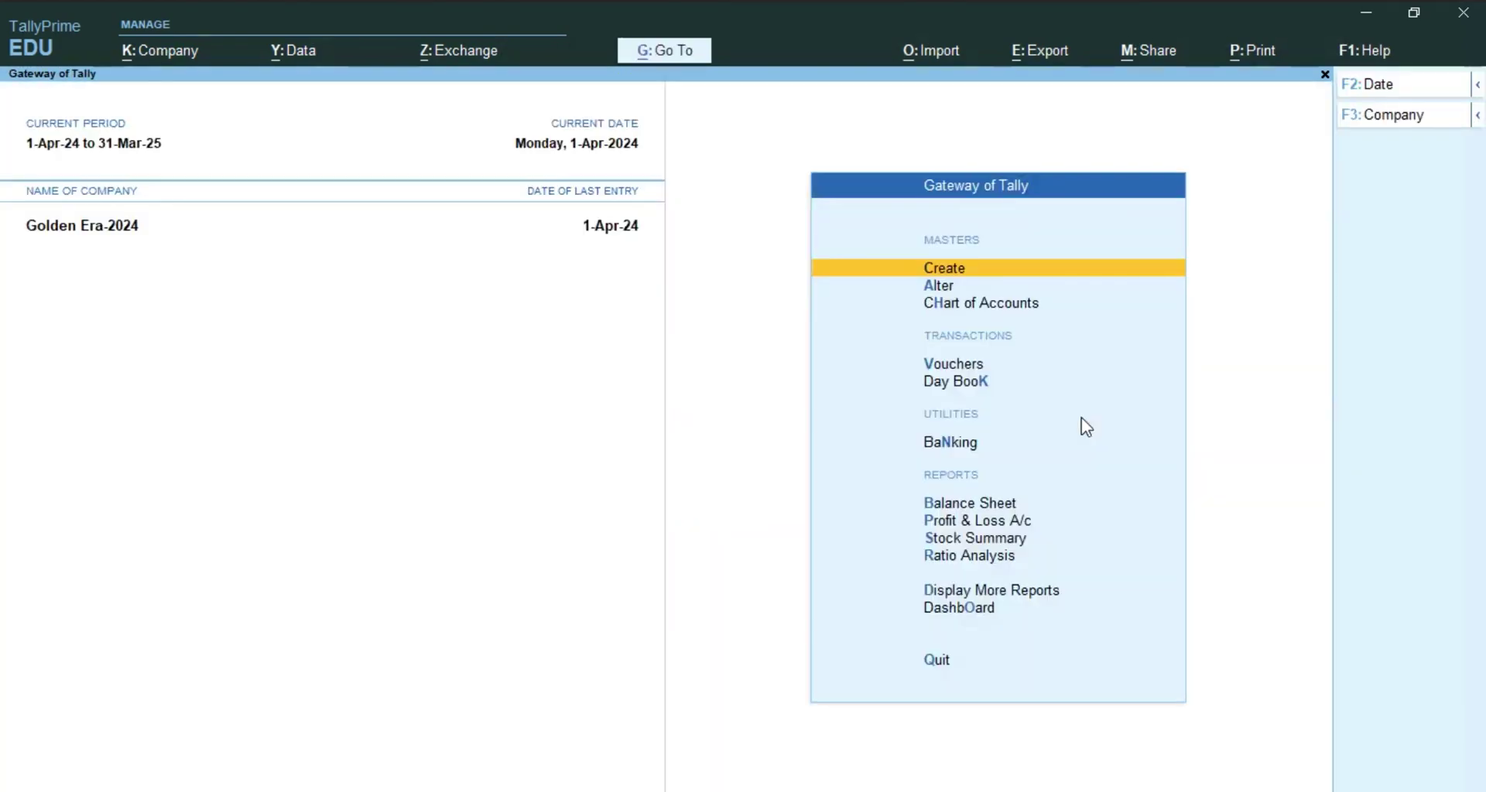
- Start a sales voucher for party Abc with the Sales ledger
key("alt+F10")
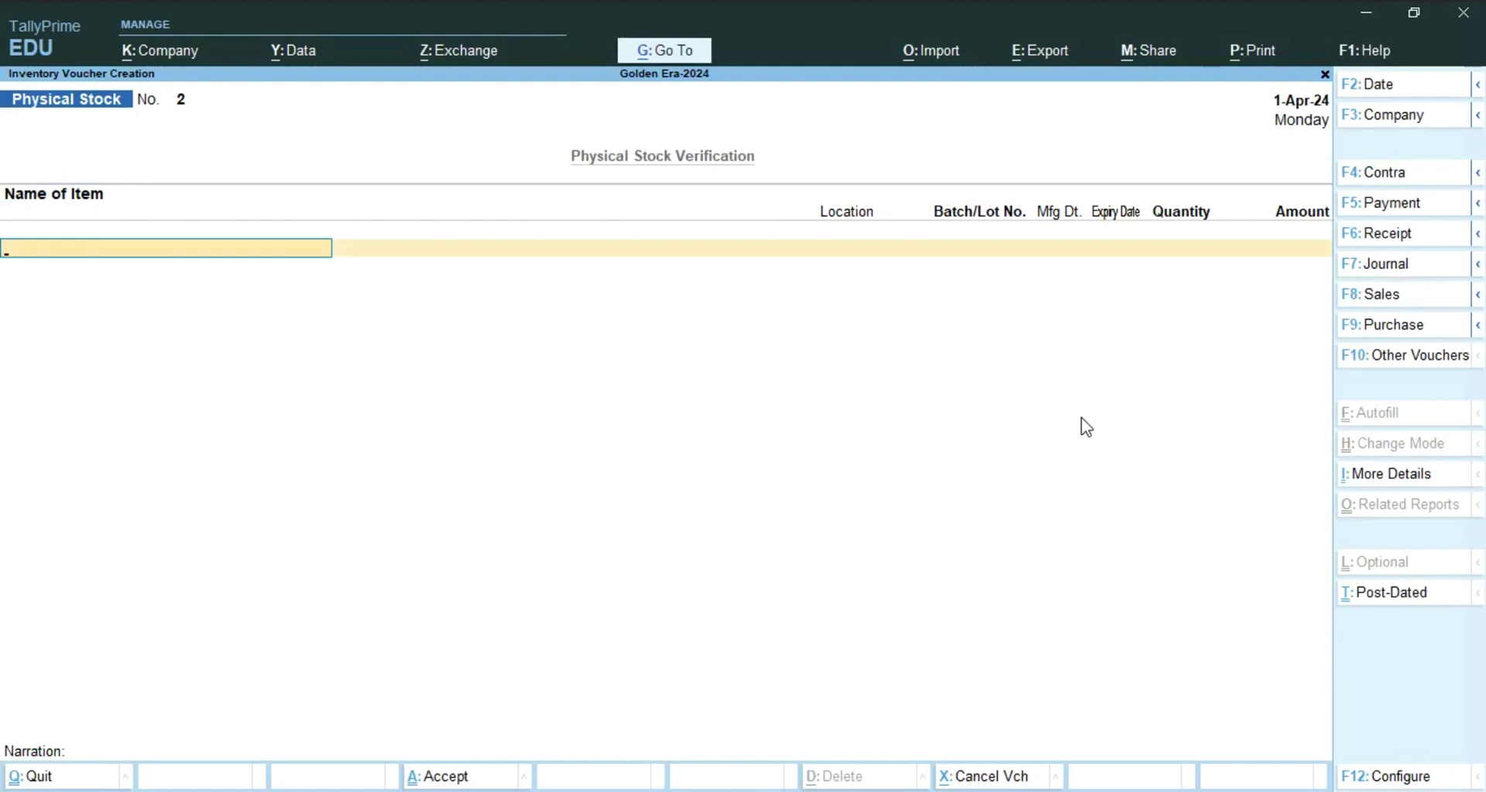
key("F8")
key("Return")
key("Return")
key("Return")
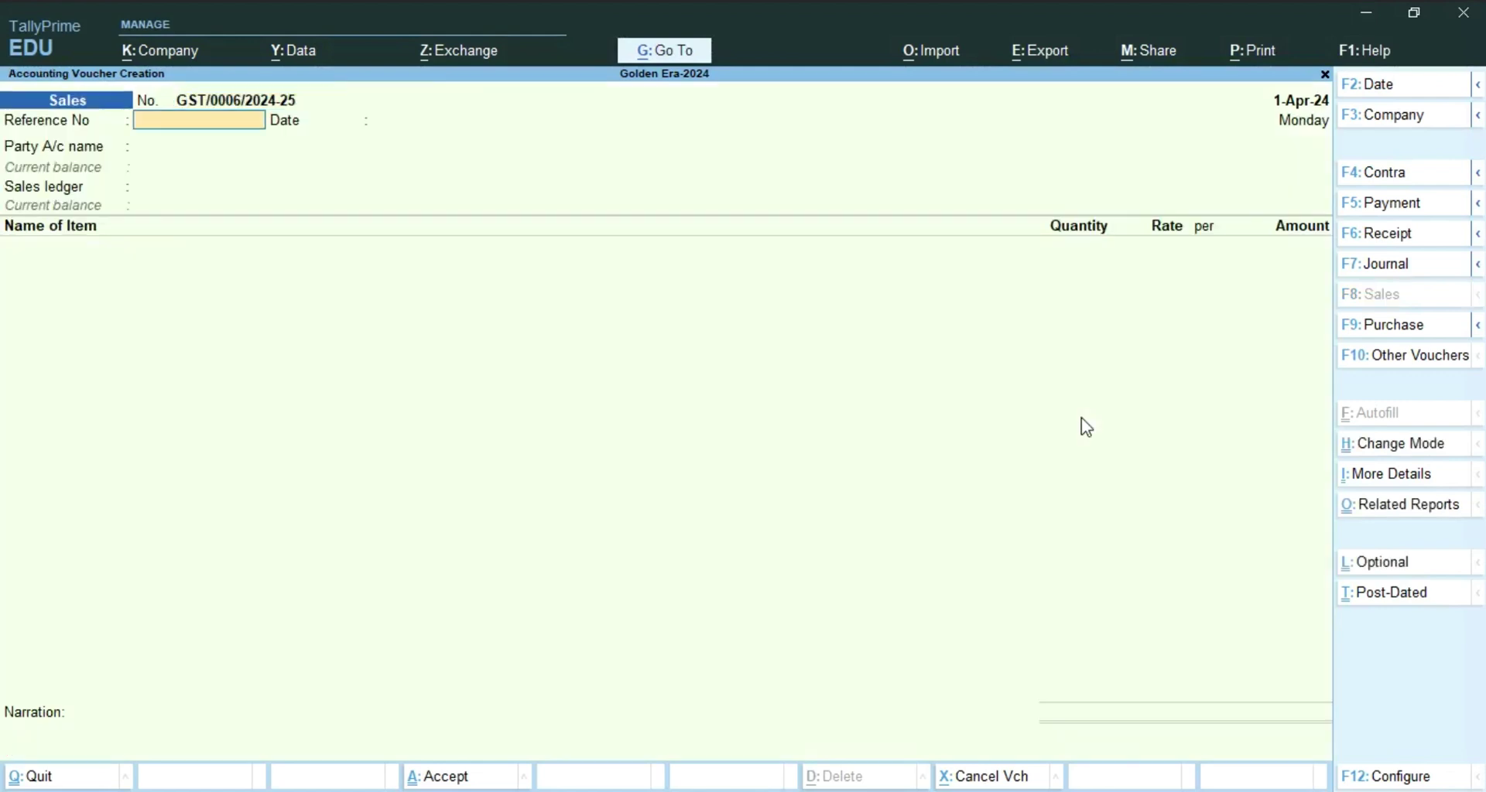
key("Return")
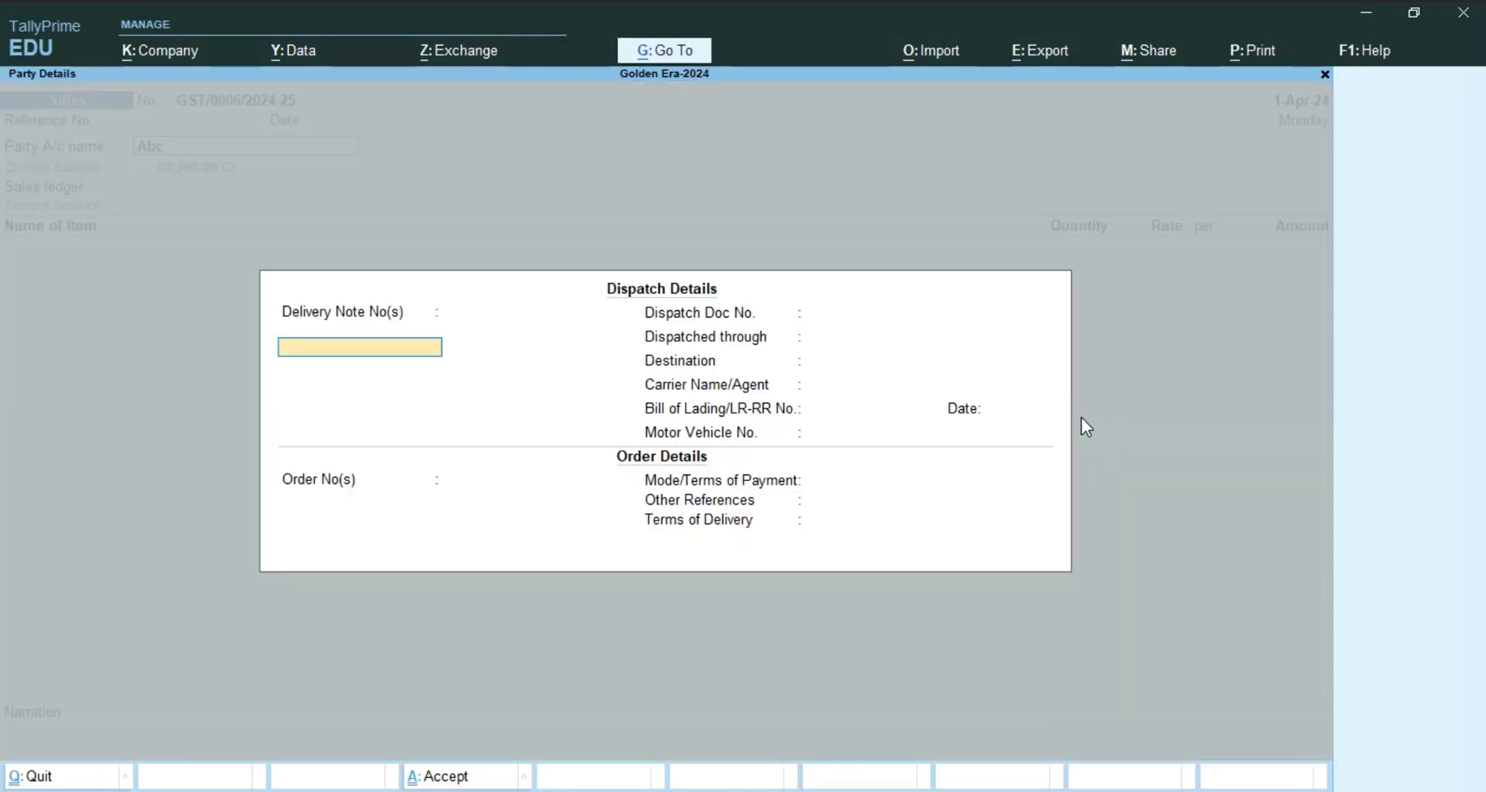
key("ctrl+a")
key("ctrl+a")
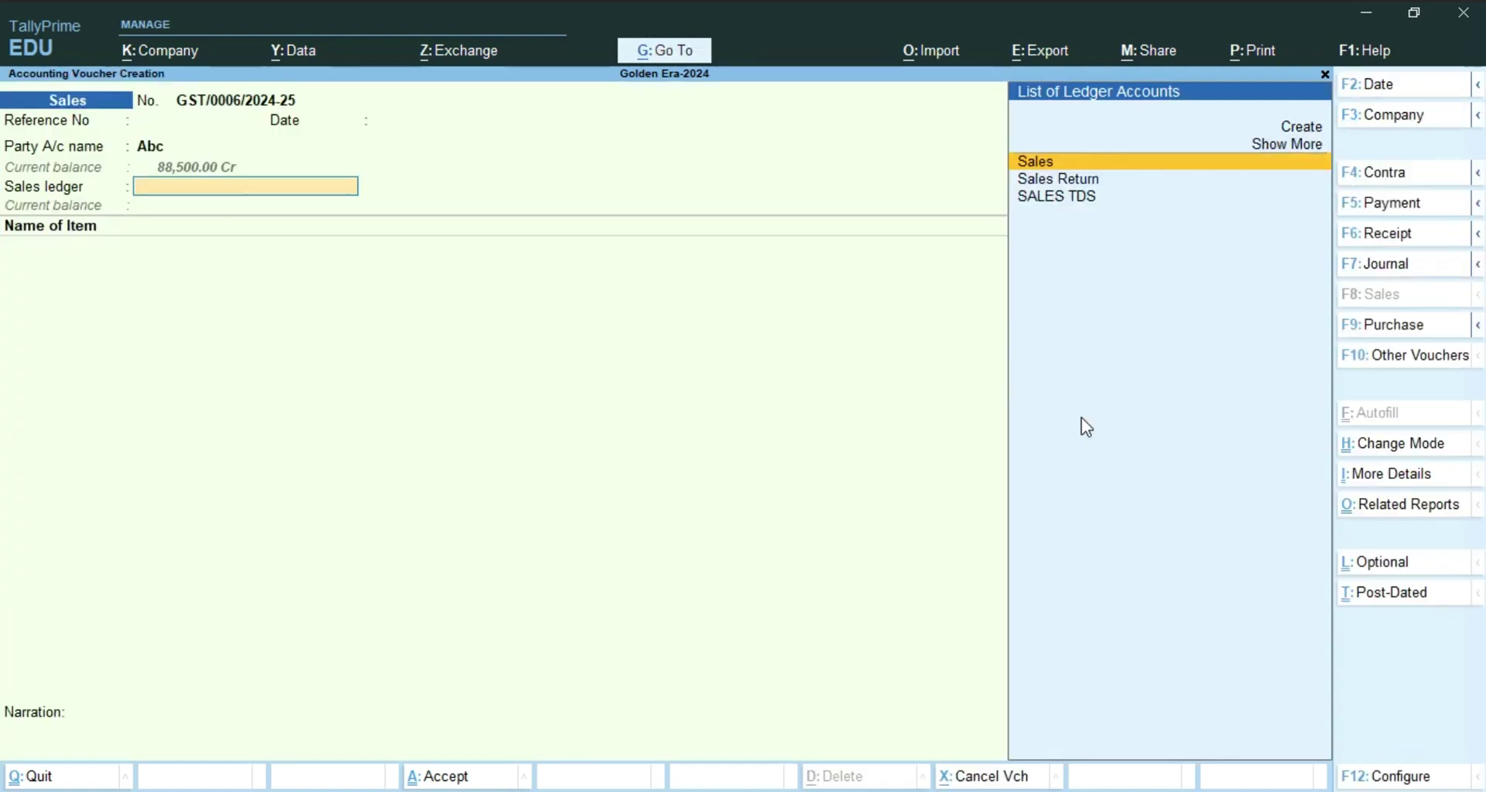
key("Return")
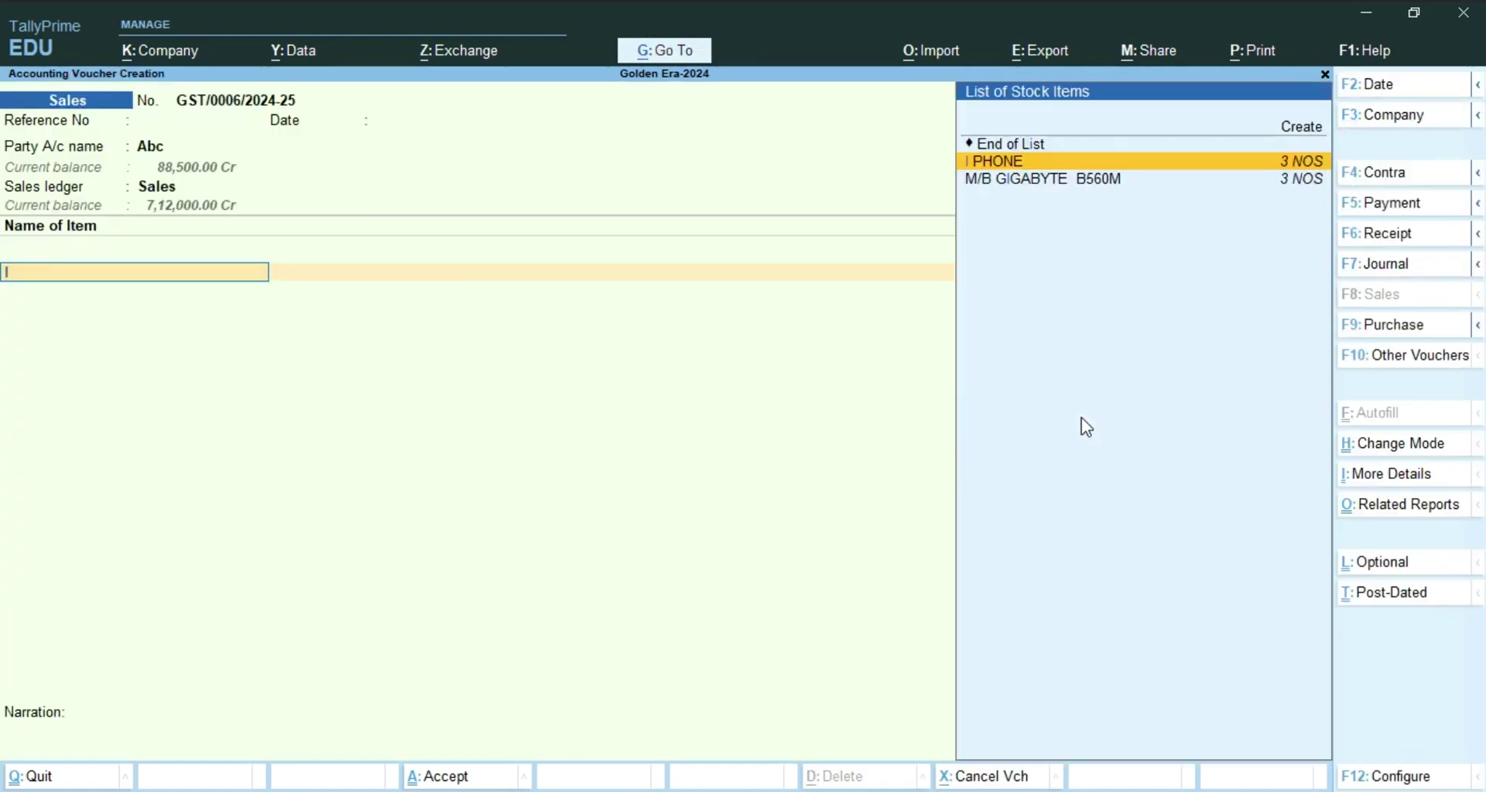
- Try allocating I PHONE from Main Location in the sales voucher, and quit the voucher without saving
key("Return")
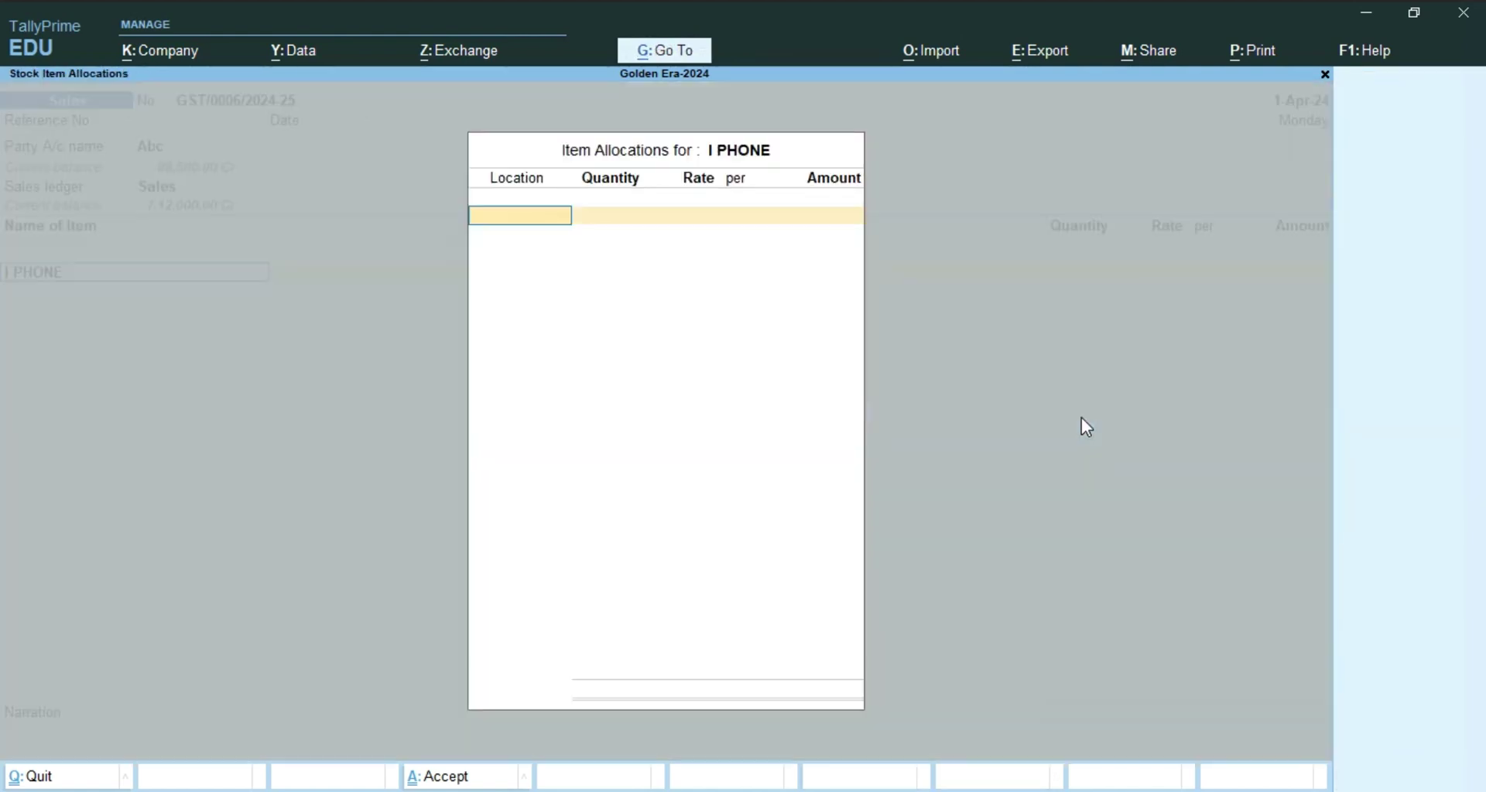
type("M")
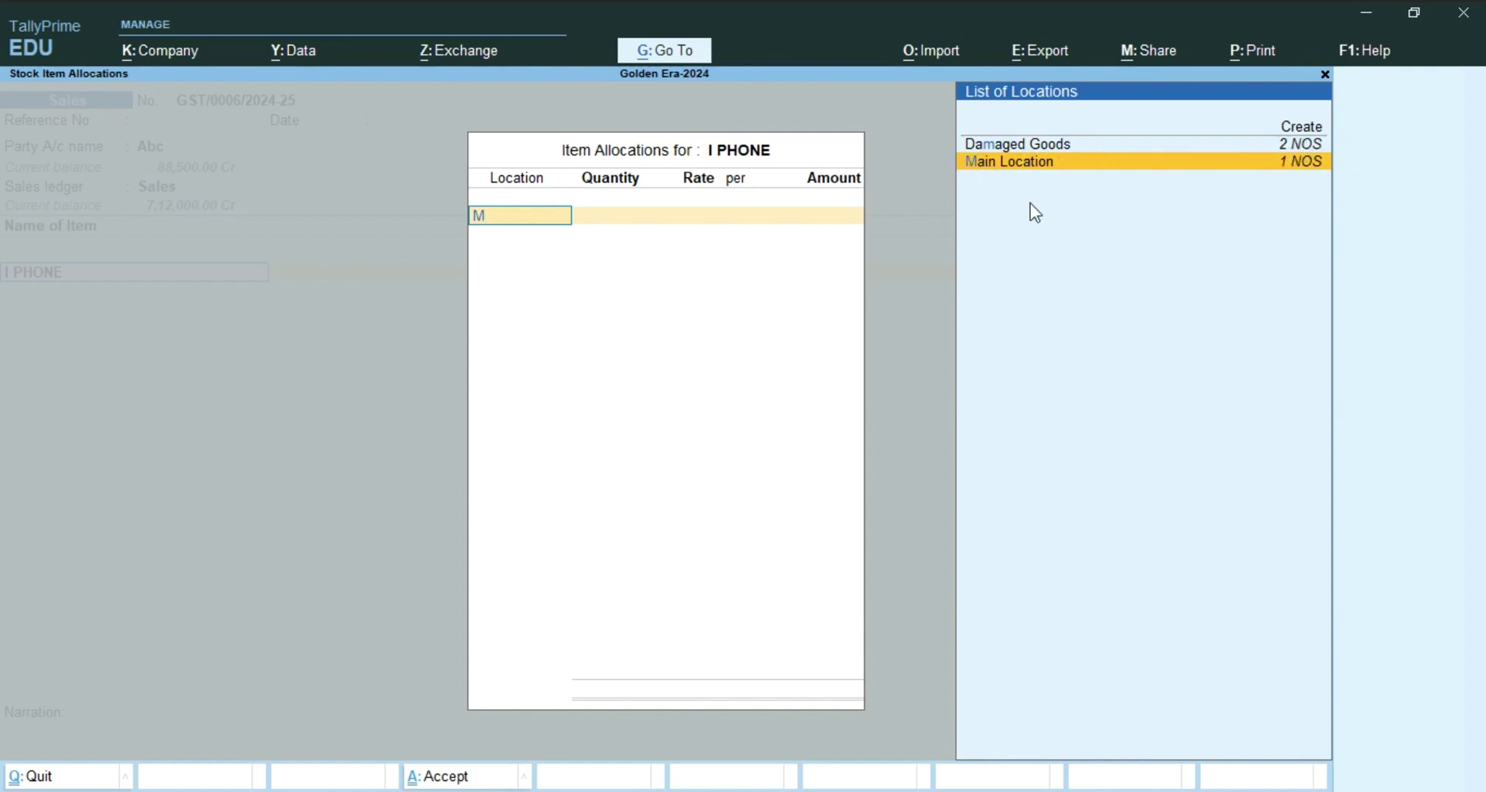
key("Return")
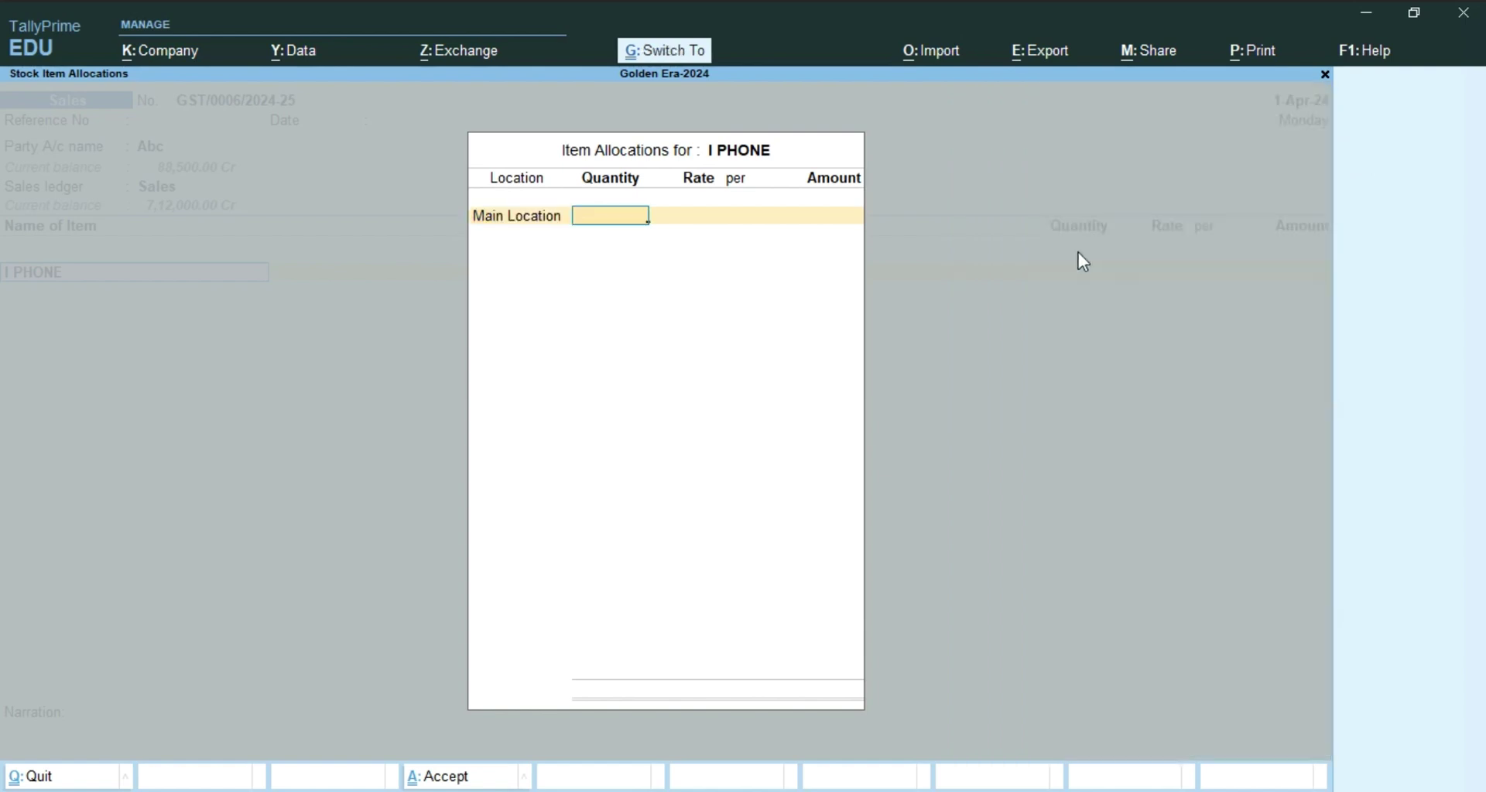
key("Escape")
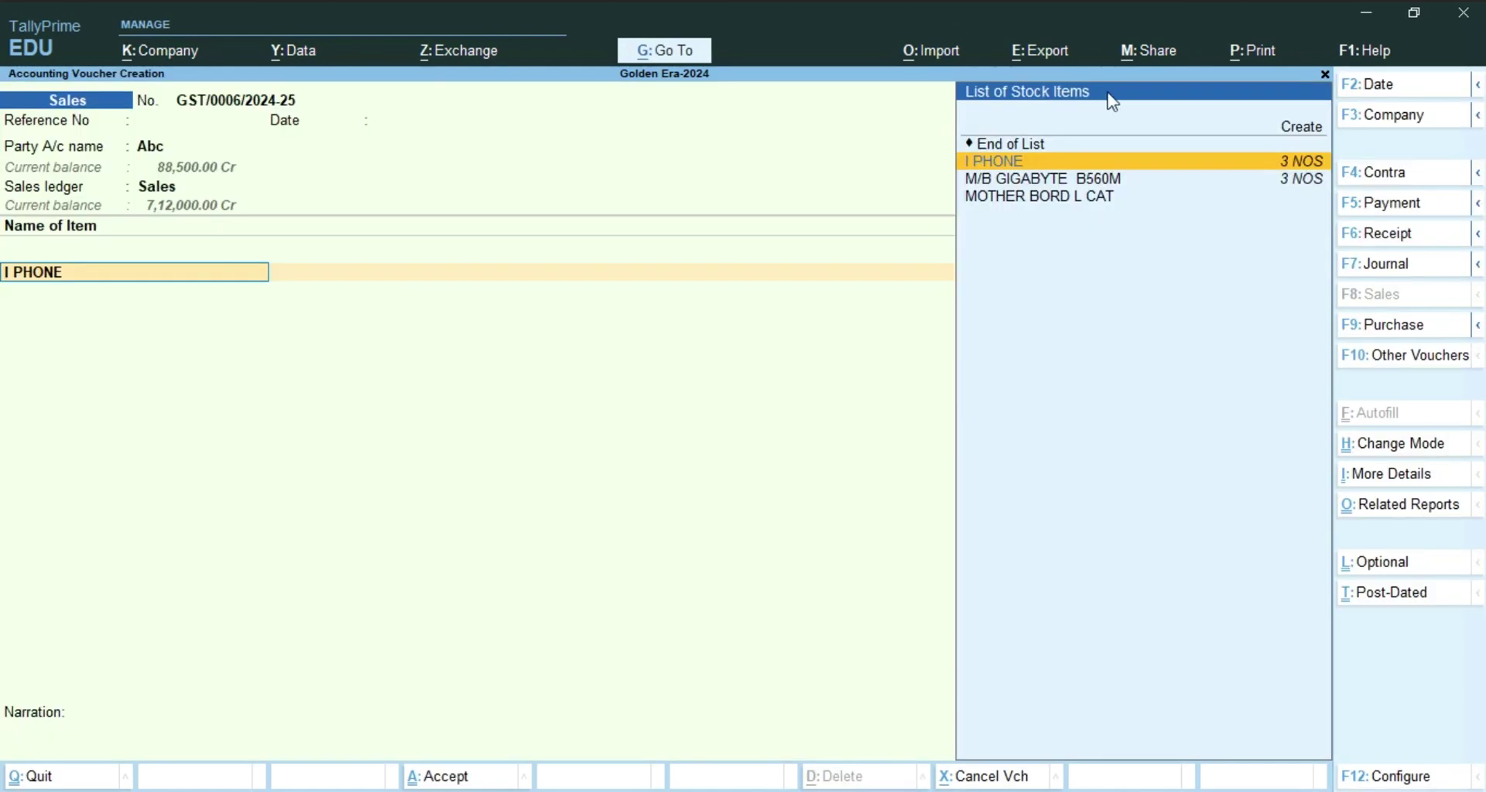
key("BackSpace")
key("Escape")
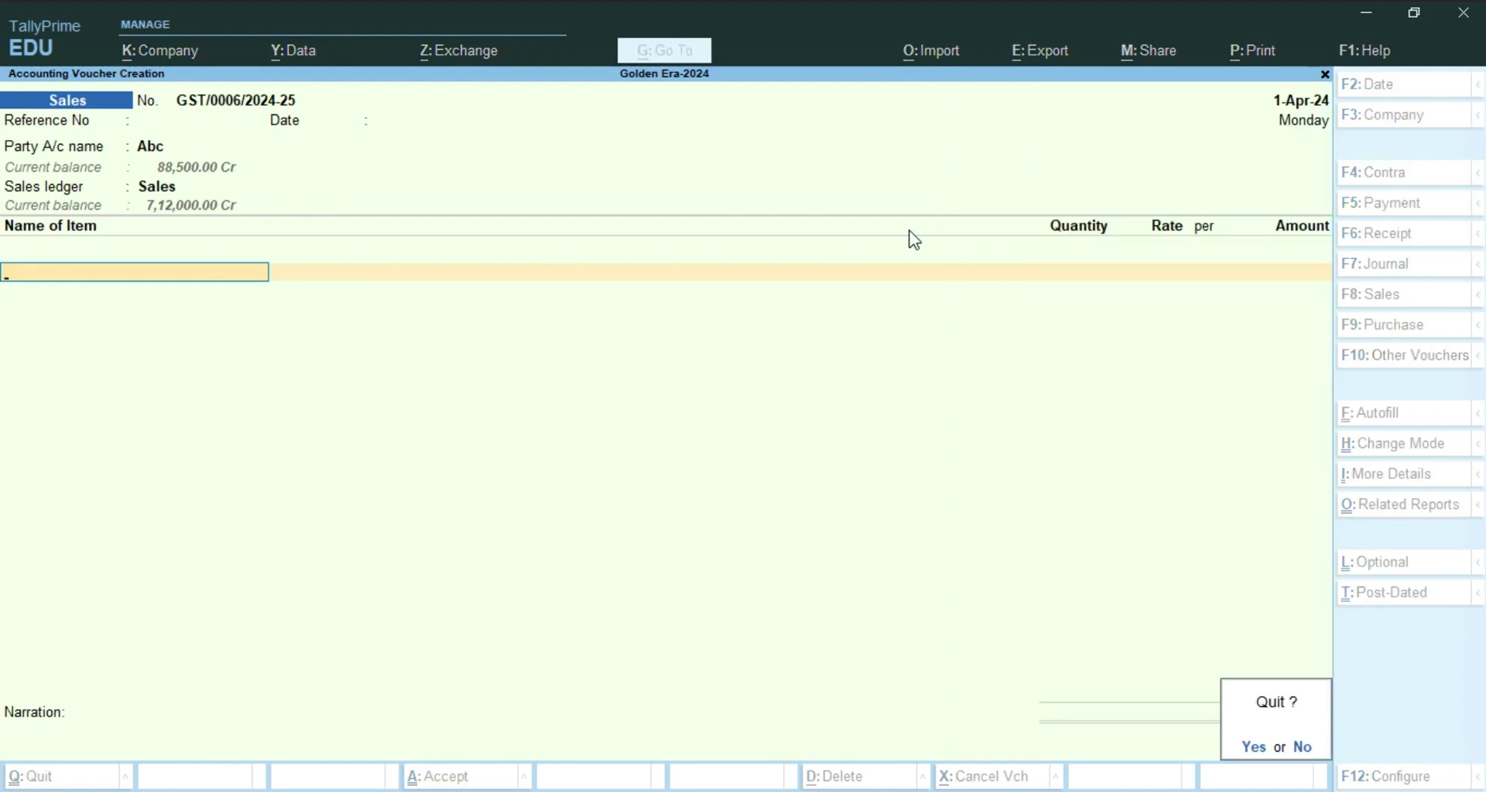
key("y")
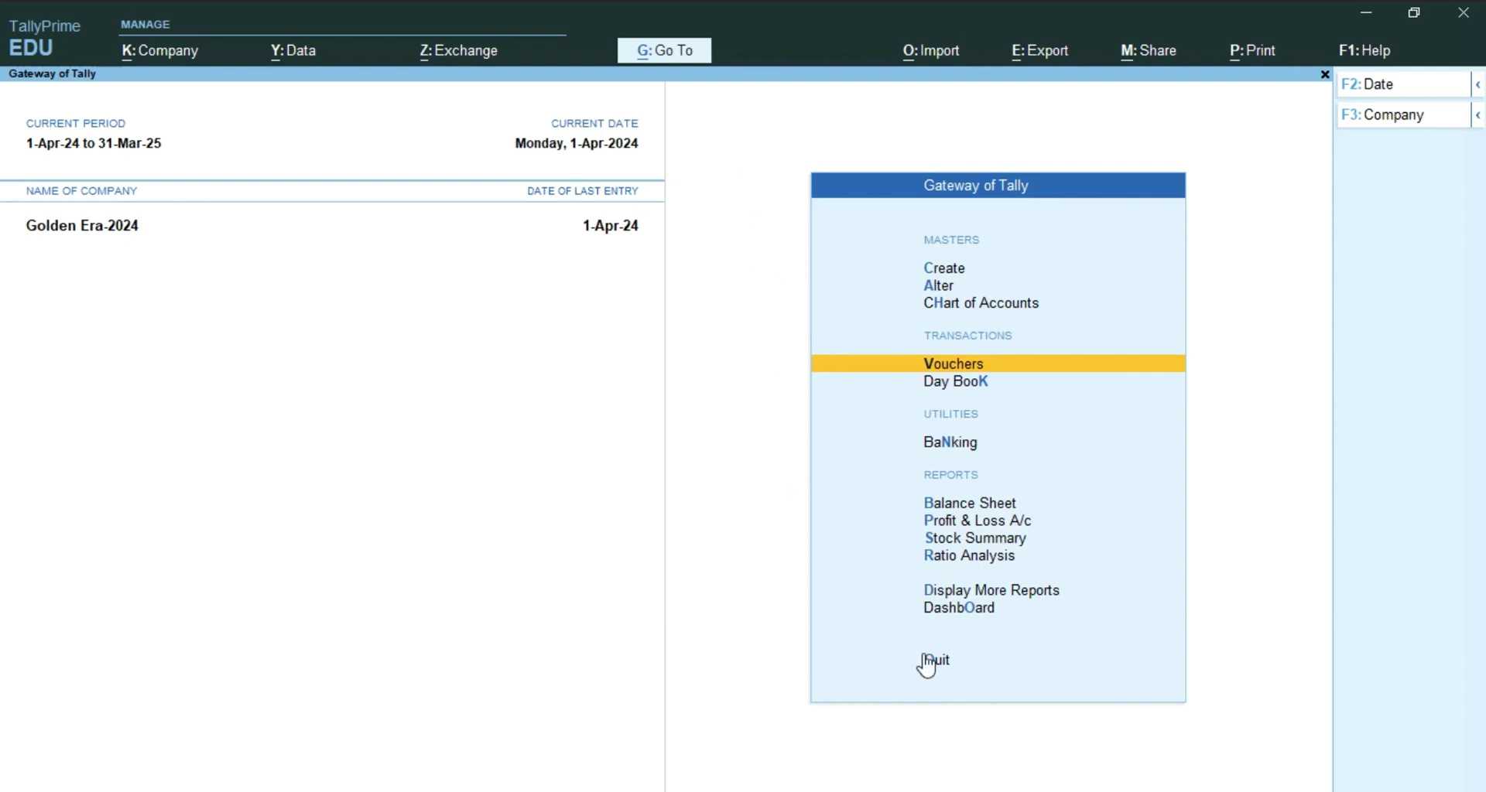
- Switch to Chrome, reload the Harshika Accounting YouTube channel page, and look through its created playlists
mouse_move(714, 789)
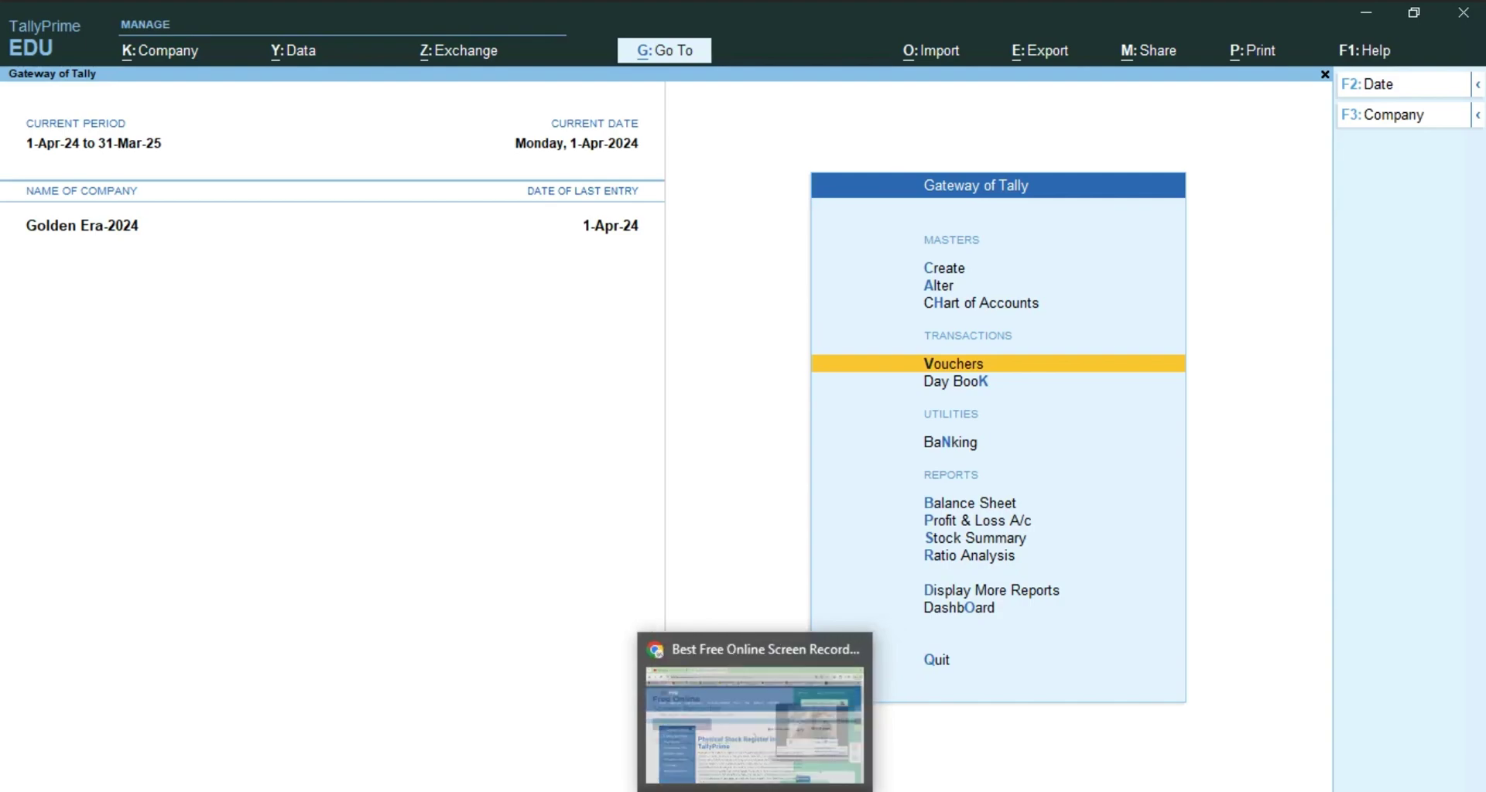
left_click(759, 781)
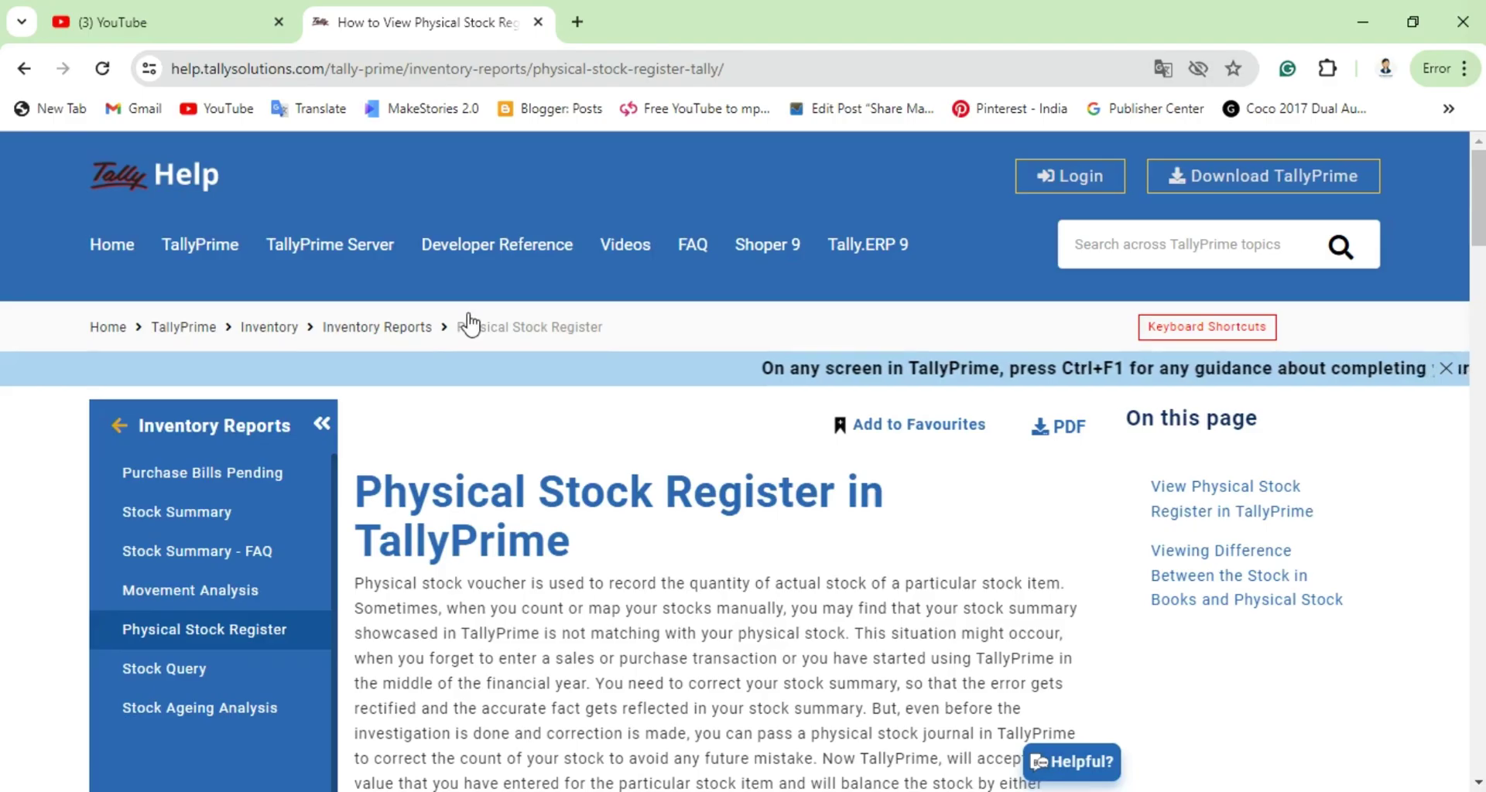
left_click(136, 1)
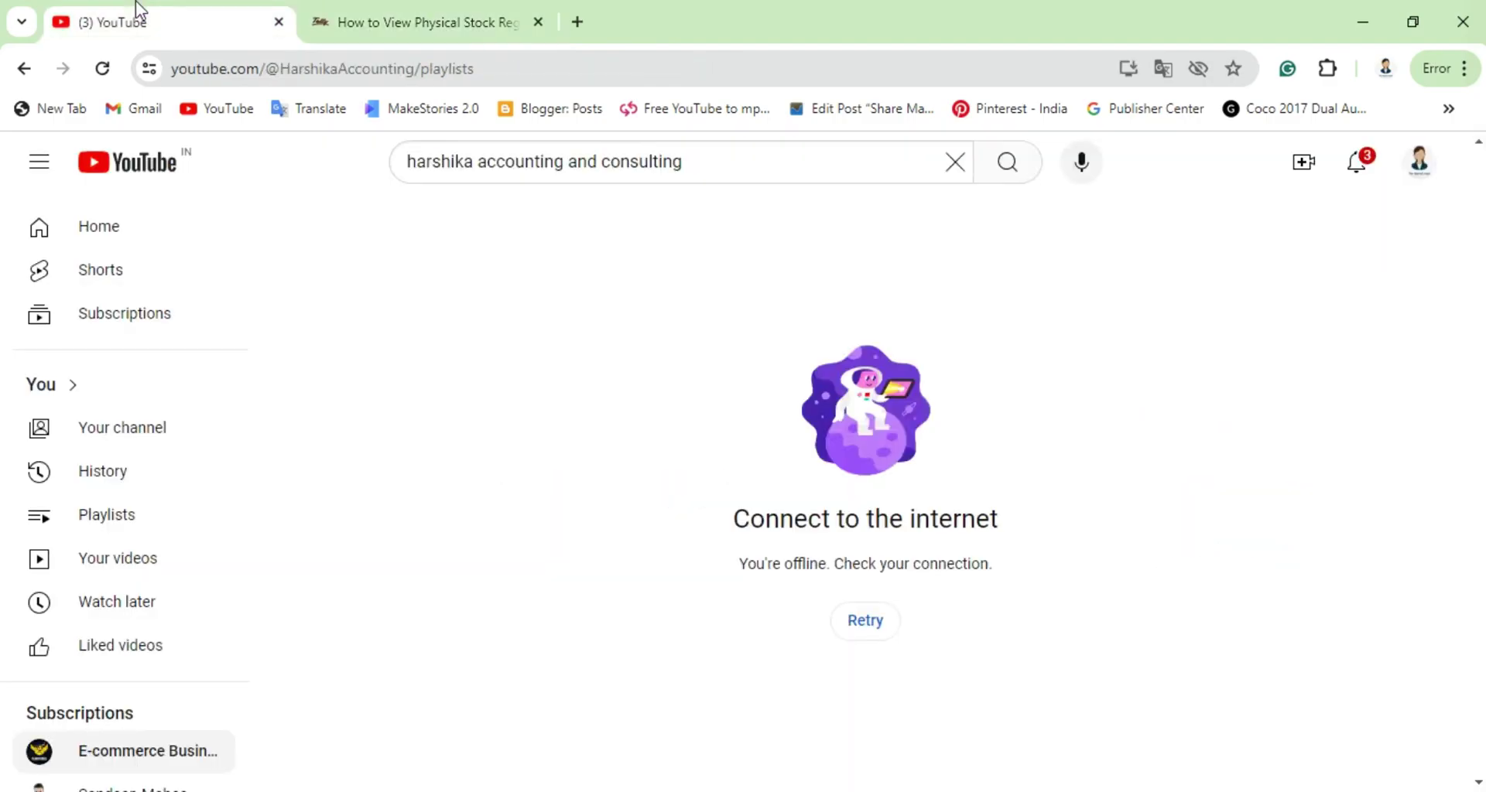
left_click(865, 631)
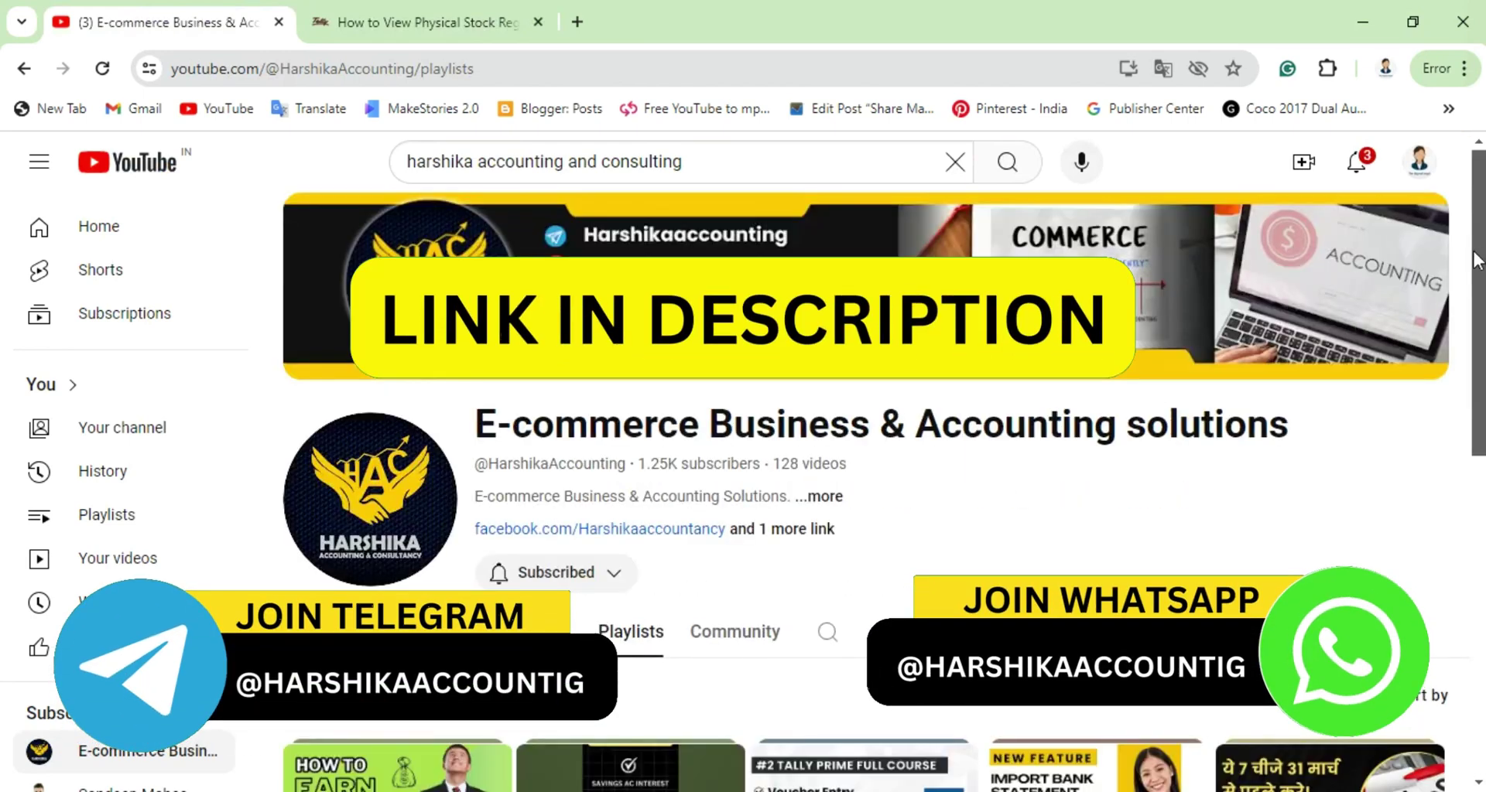
left_click_drag(1477, 257, 1459, 439)
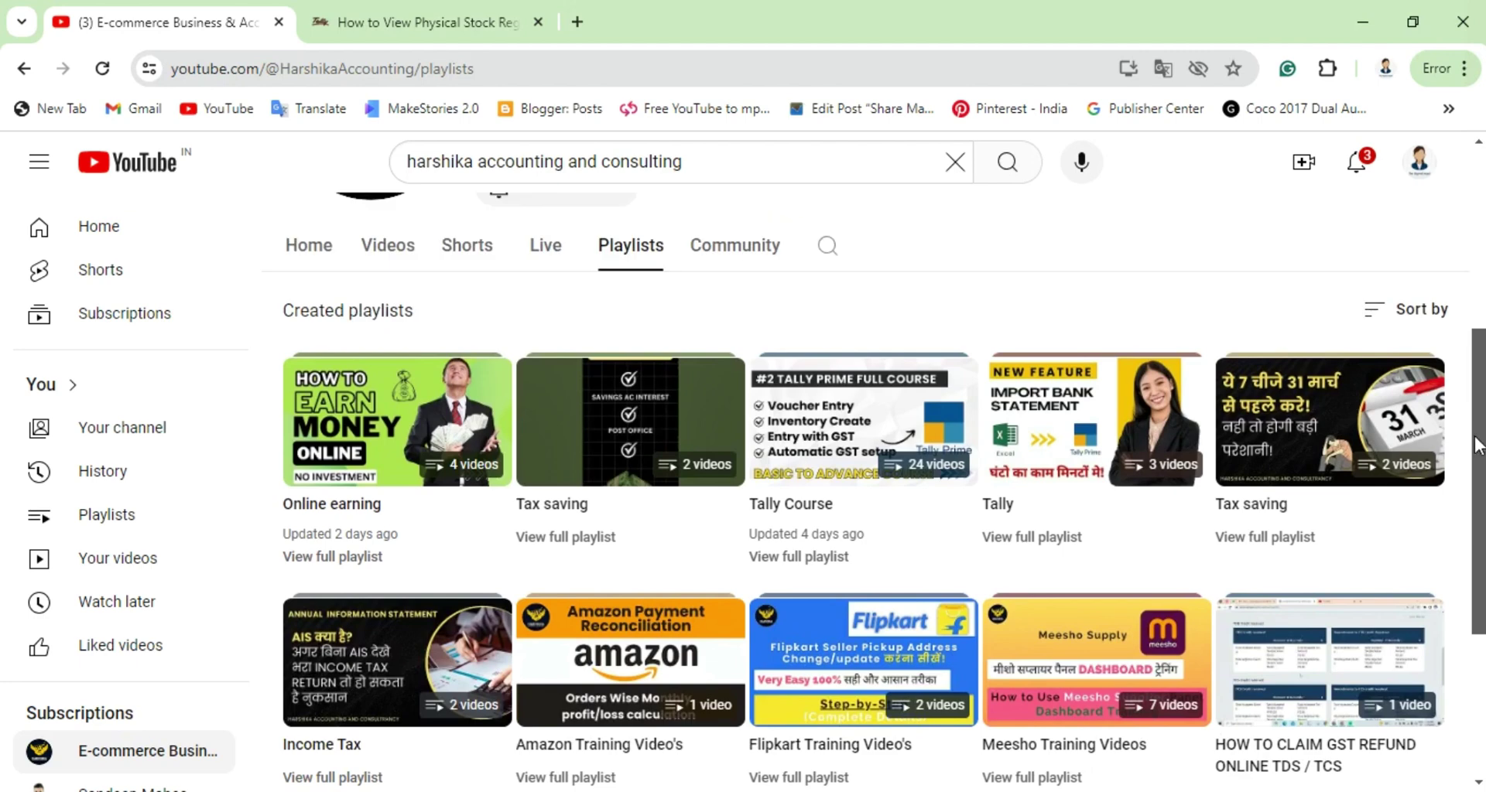
mouse_move(1478, 446)
left_mouse_down()
mouse_move(1465, 472)
mouse_move(1465, 426)
mouse_move(1472, 439)
left_mouse_up()
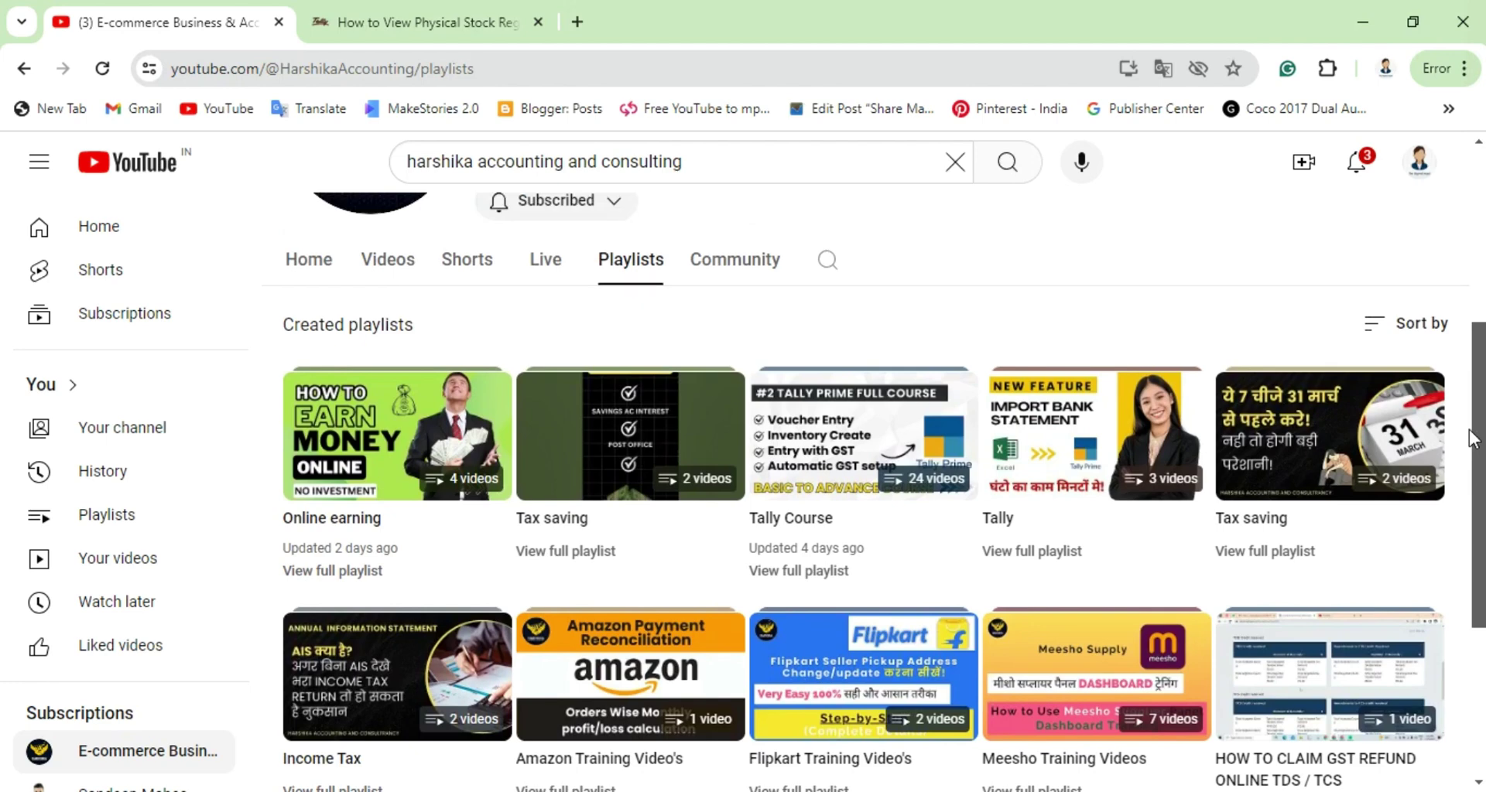